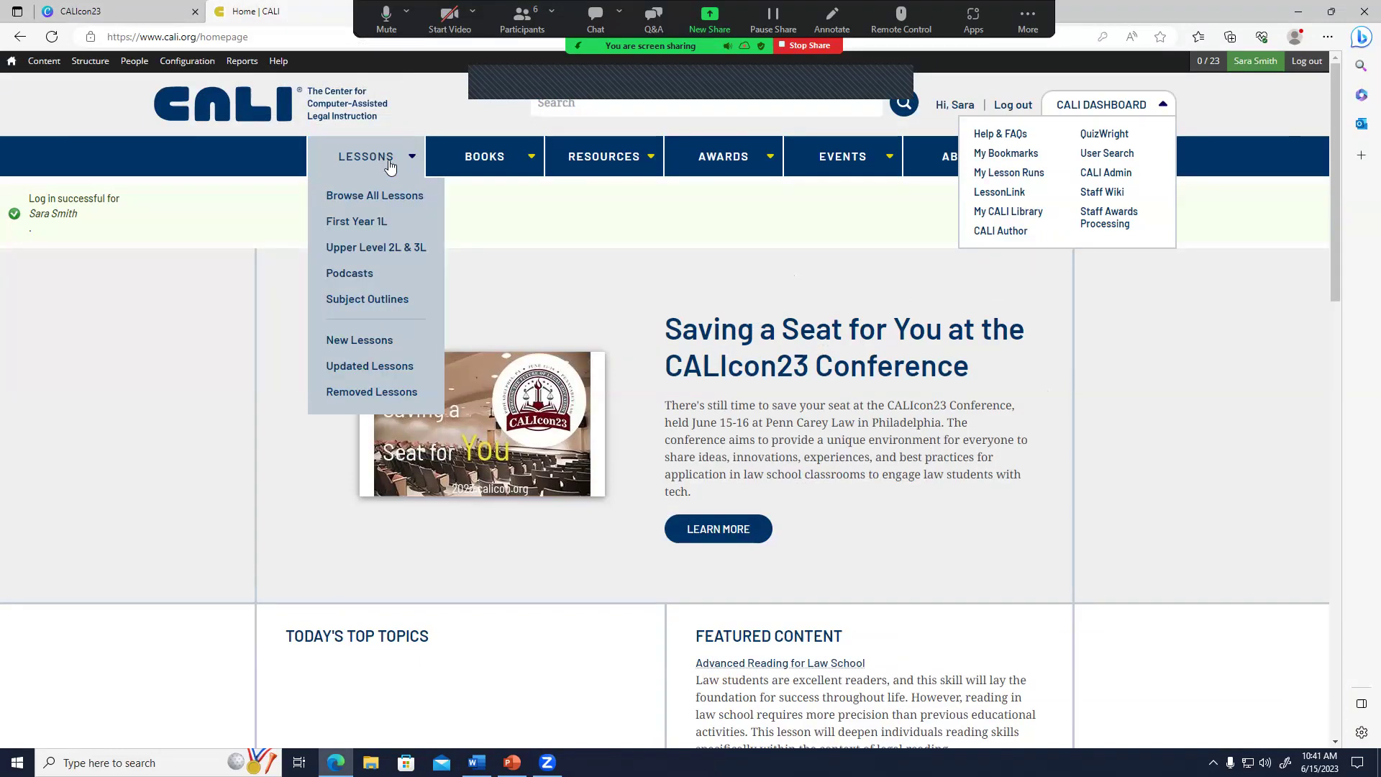
Browse all CALI lessons, open the Education Law topic and look over its lessons.
{"action": "left_click", "coordinate": [373, 198]}
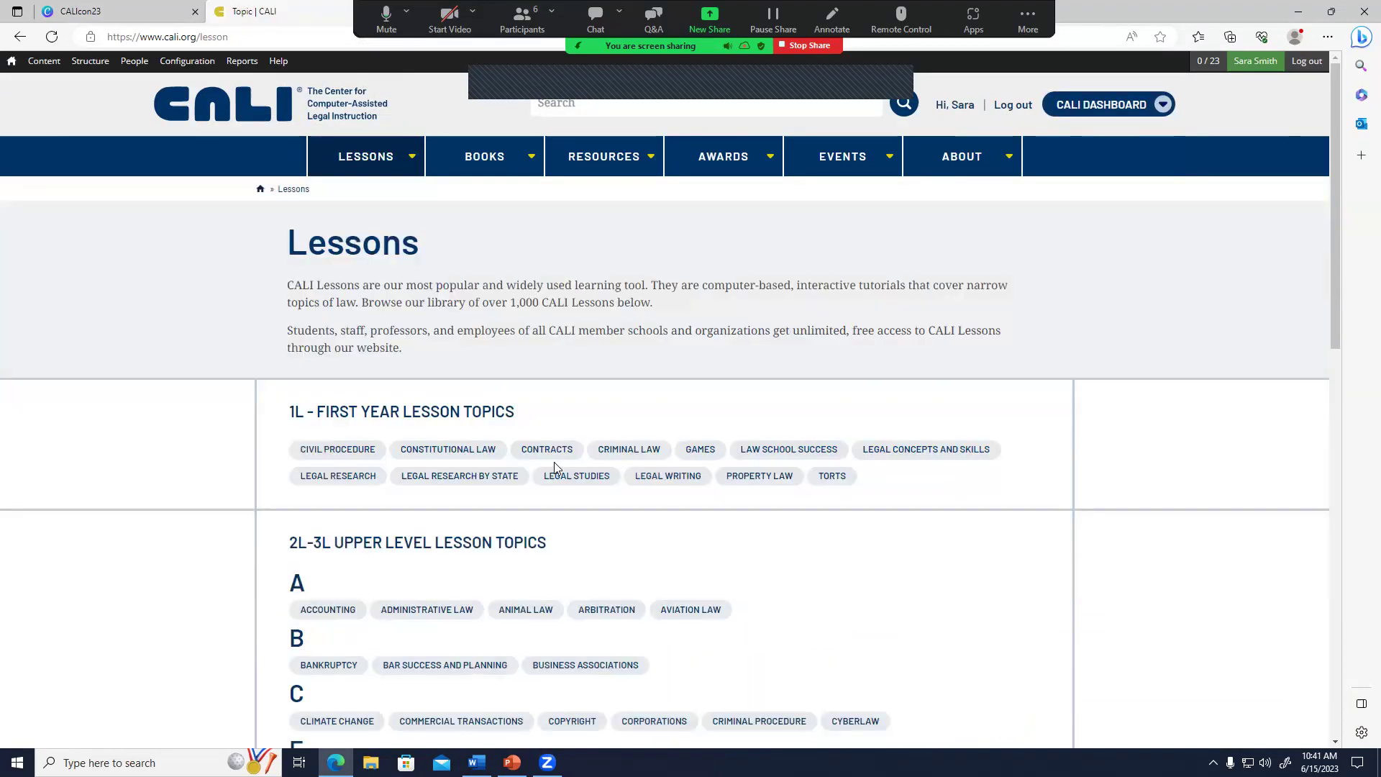
{"action": "scroll", "coordinate": [554, 462], "scroll_direction": "down", "scroll_amount": 3}
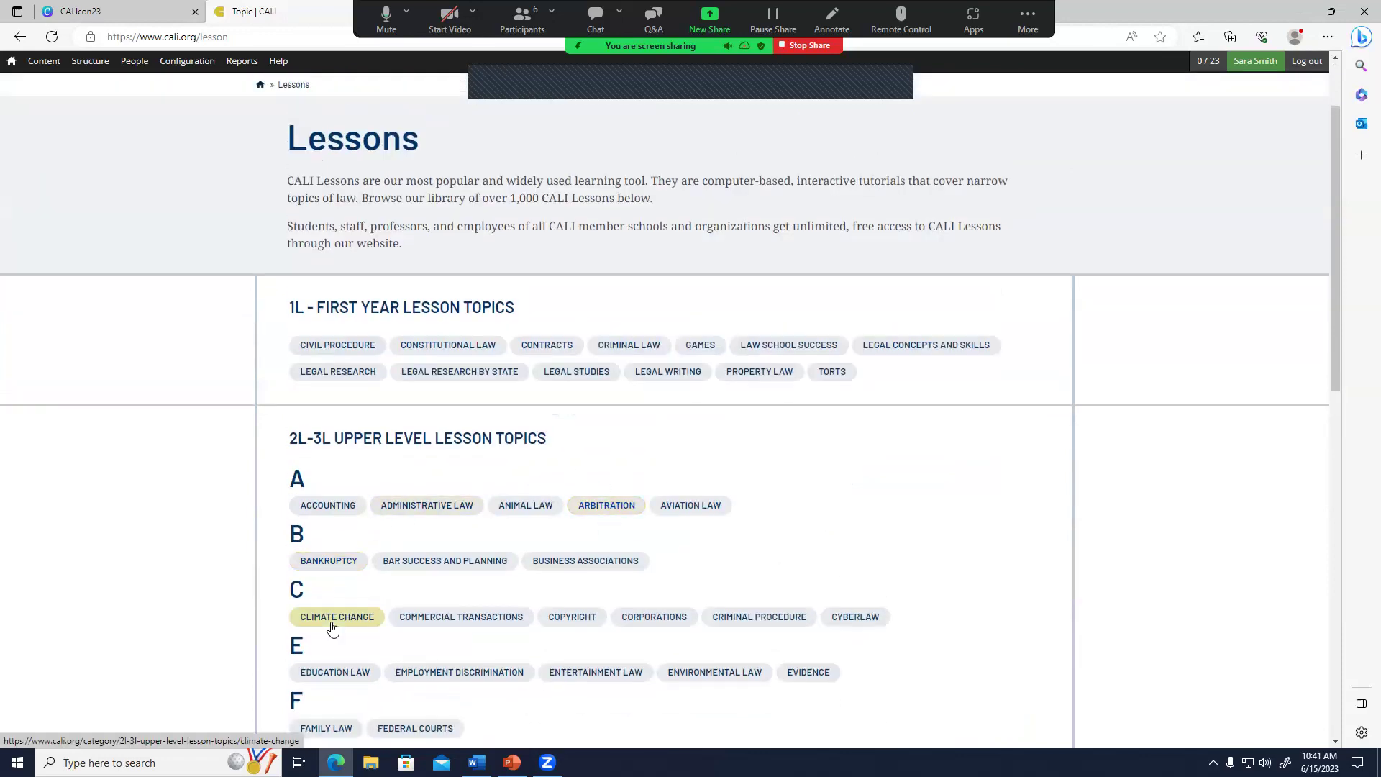
{"action": "left_click", "coordinate": [334, 672]}
{"action": "scroll", "coordinate": [676, 610], "scroll_direction": "down", "scroll_amount": 5}
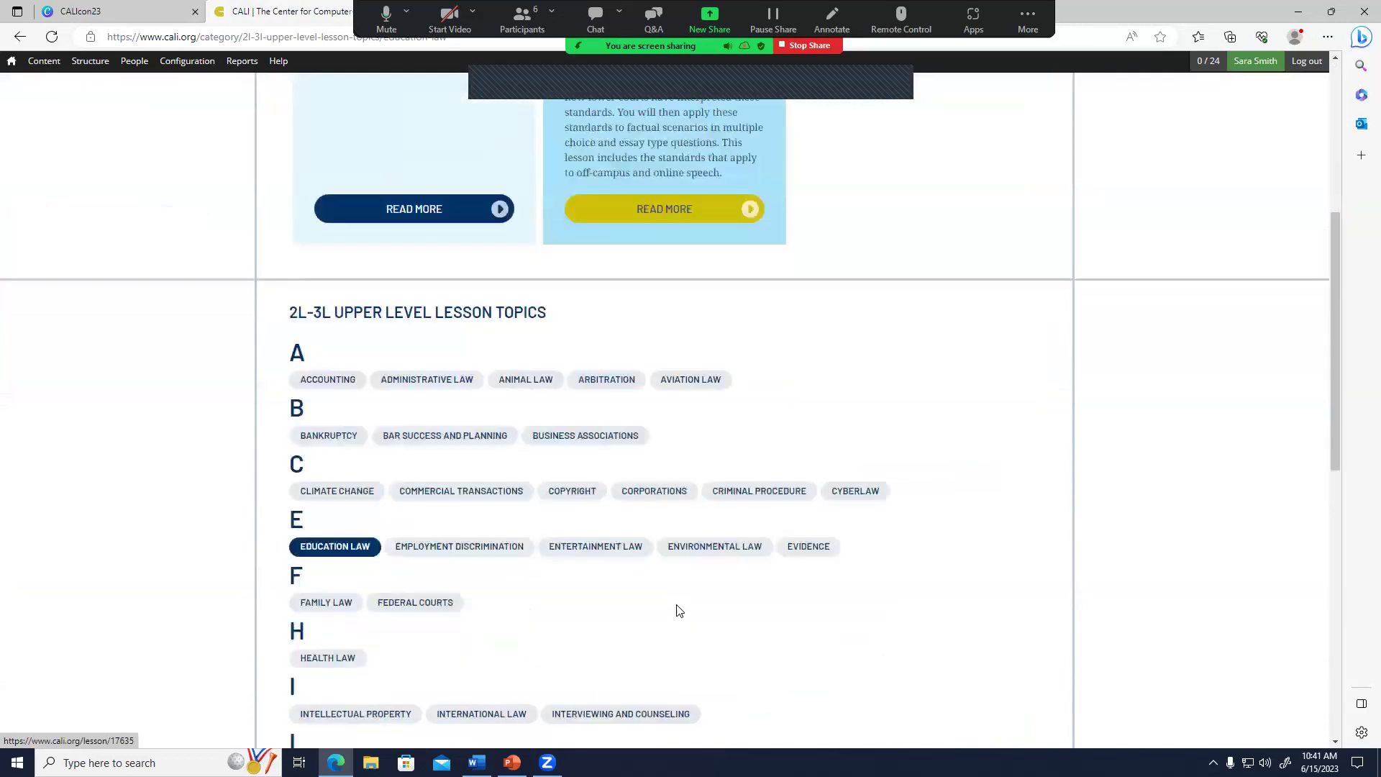
{"action": "scroll", "coordinate": [676, 610], "scroll_direction": "up", "scroll_amount": 1}
{"action": "scroll", "coordinate": [505, 480], "scroll_direction": "up", "scroll_amount": 5}
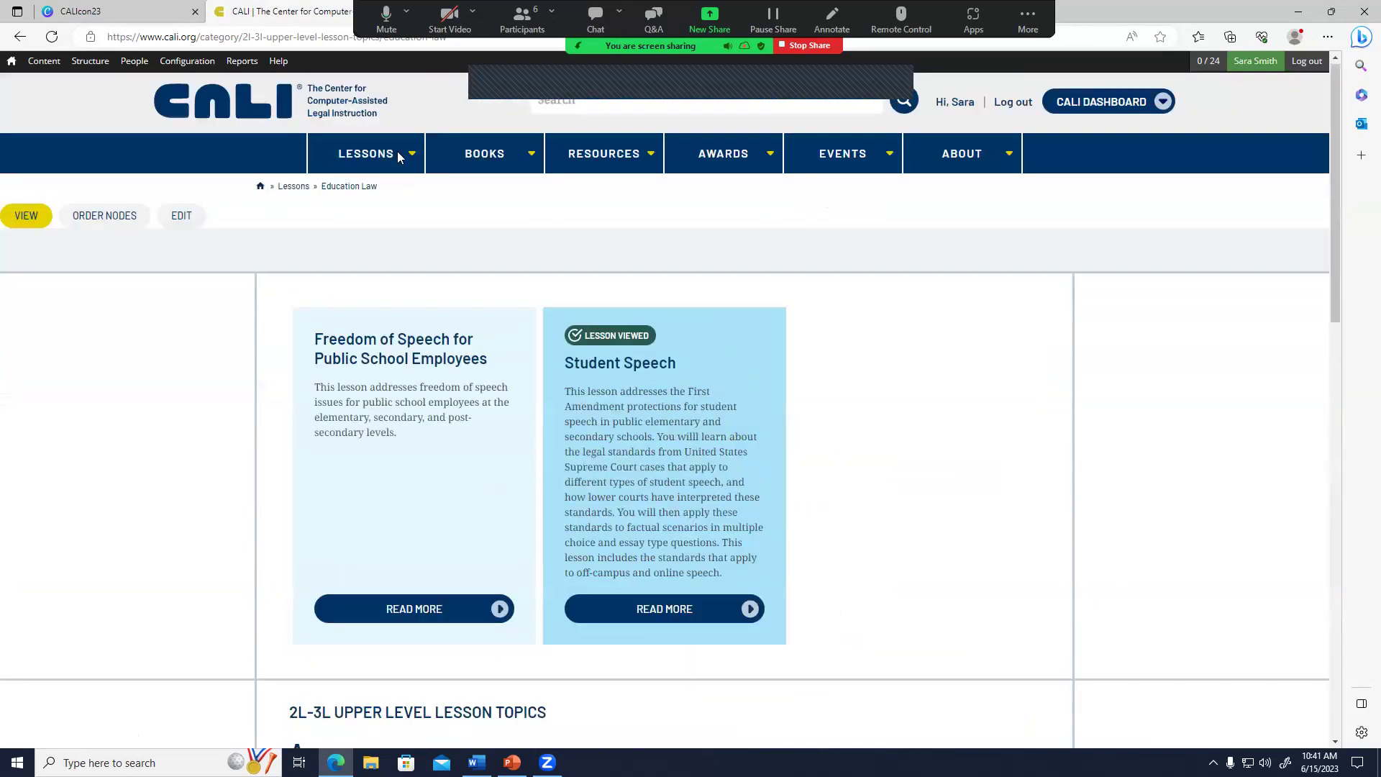
Open the Contracts page of the lesson subject outlines and look through its topics.
{"action": "mouse_move", "coordinate": [391, 170]}
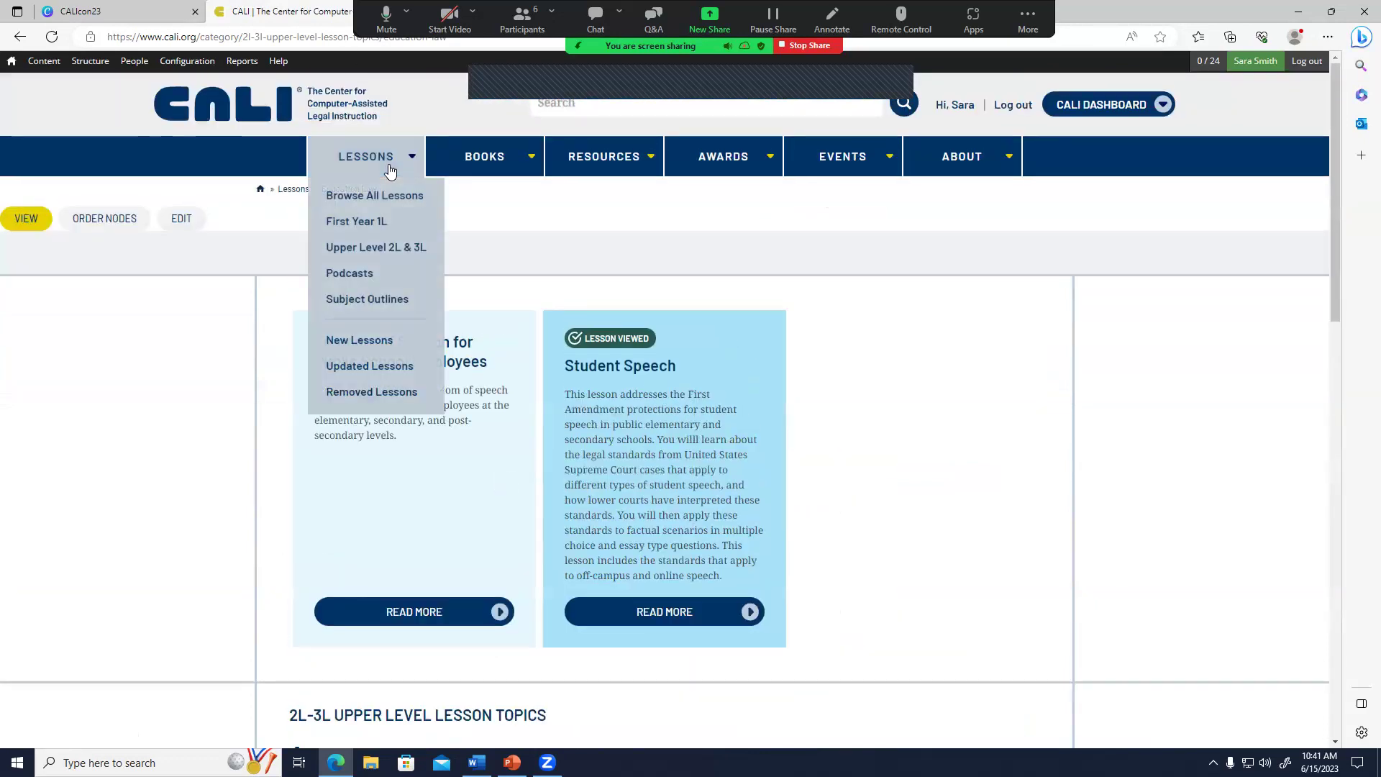
{"action": "left_click", "coordinate": [382, 303]}
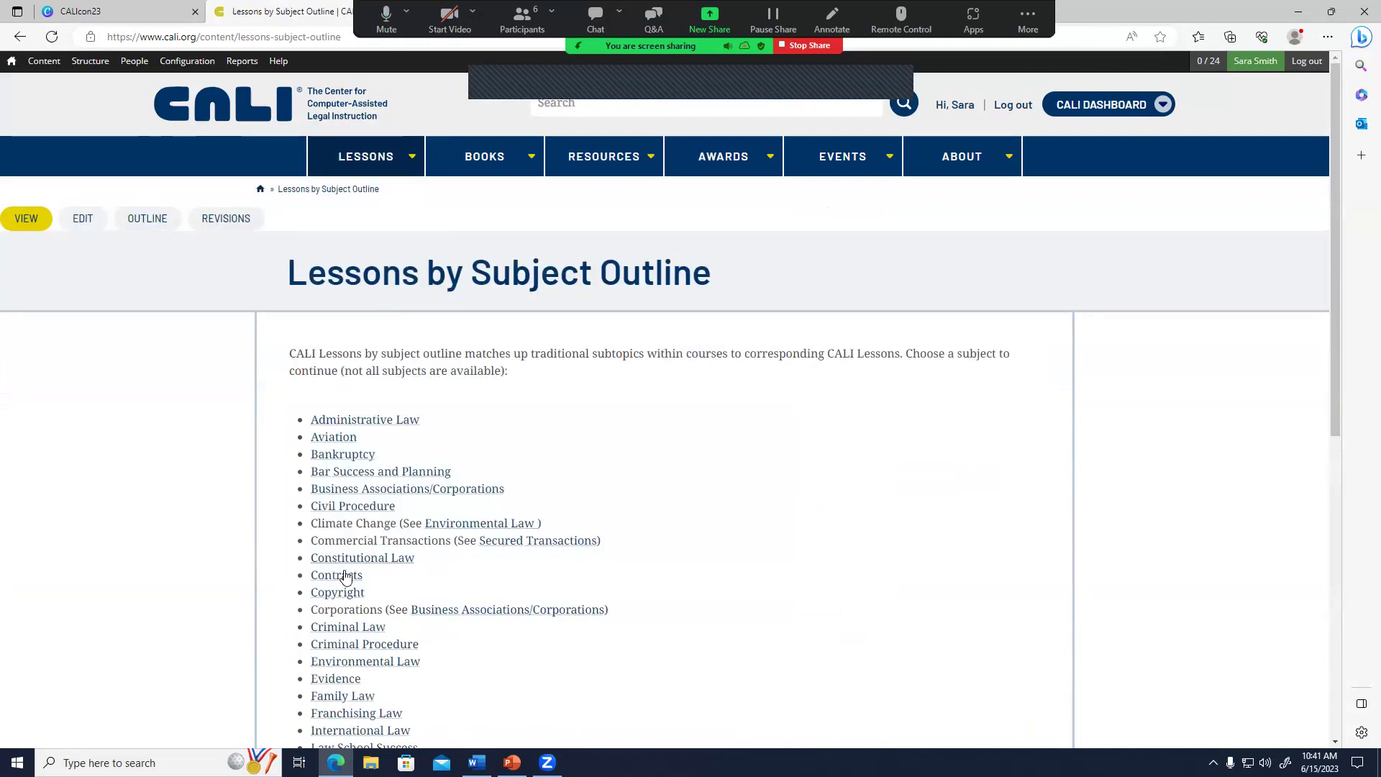
{"action": "left_click", "coordinate": [345, 576]}
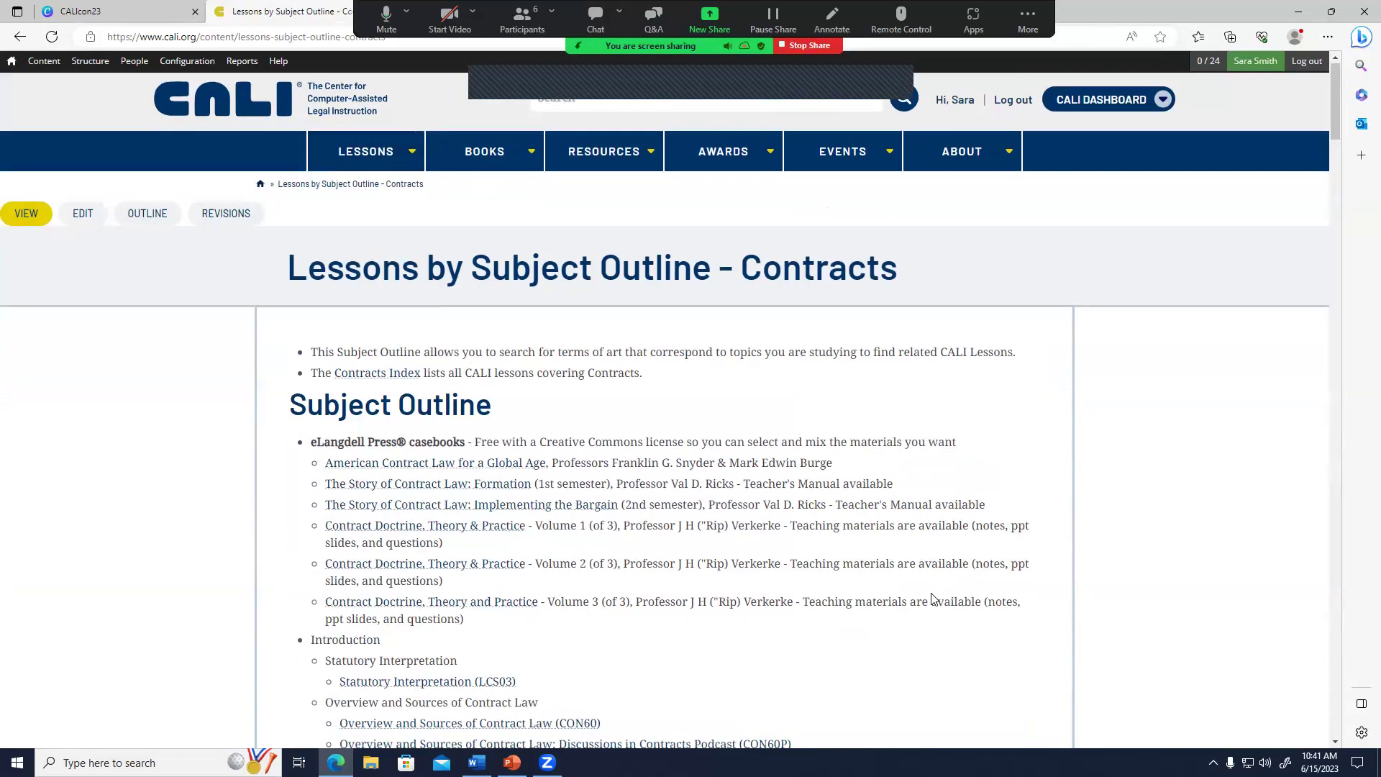
{"action": "scroll", "coordinate": [932, 599], "scroll_direction": "down", "scroll_amount": 3}
{"action": "scroll", "coordinate": [933, 599], "scroll_direction": "down", "scroll_amount": 9}
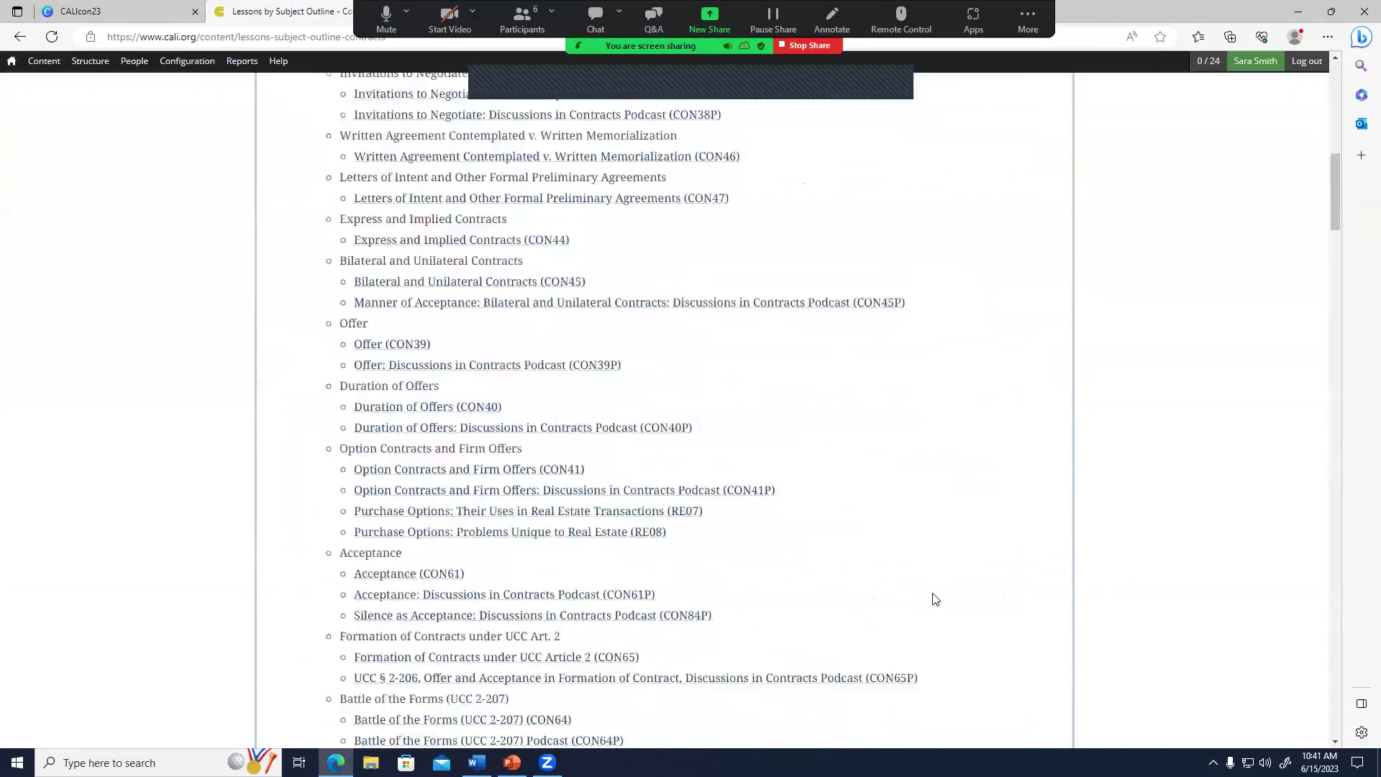
{"action": "scroll", "coordinate": [935, 599], "scroll_direction": "up", "scroll_amount": 12}
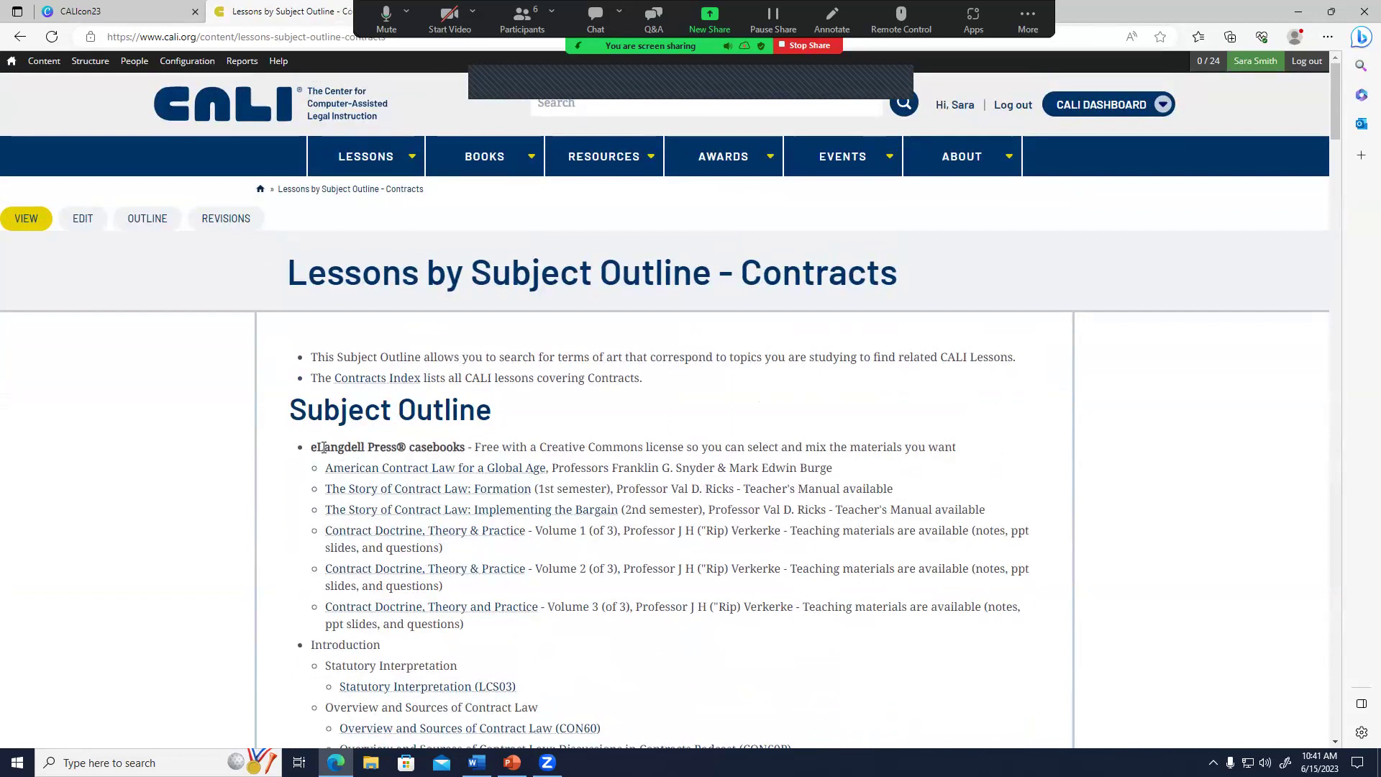
Find "acceptance" within the Contracts outline and open the Acceptance (CON61) lesson.
{"action": "key", "text": "ctrl+f"}
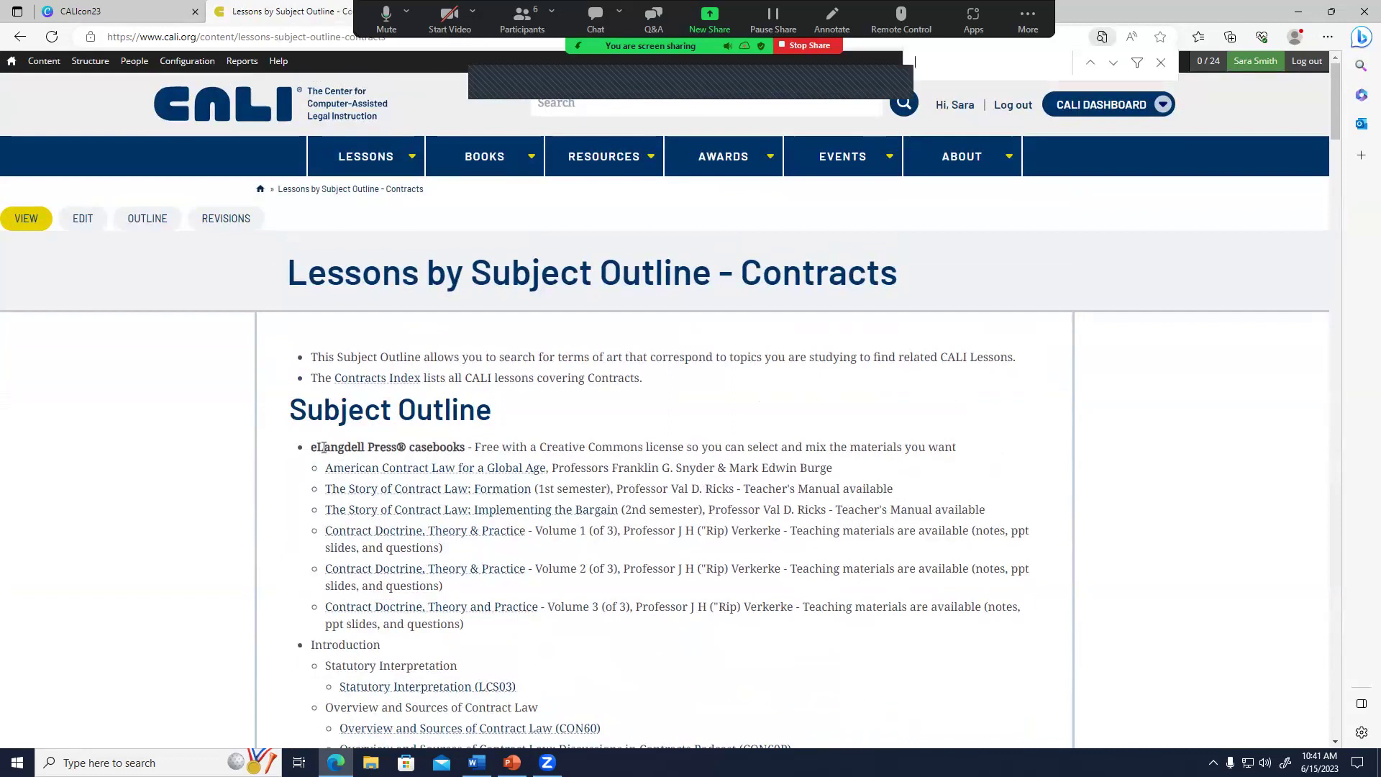
{"action": "type", "text": "acceptance"}
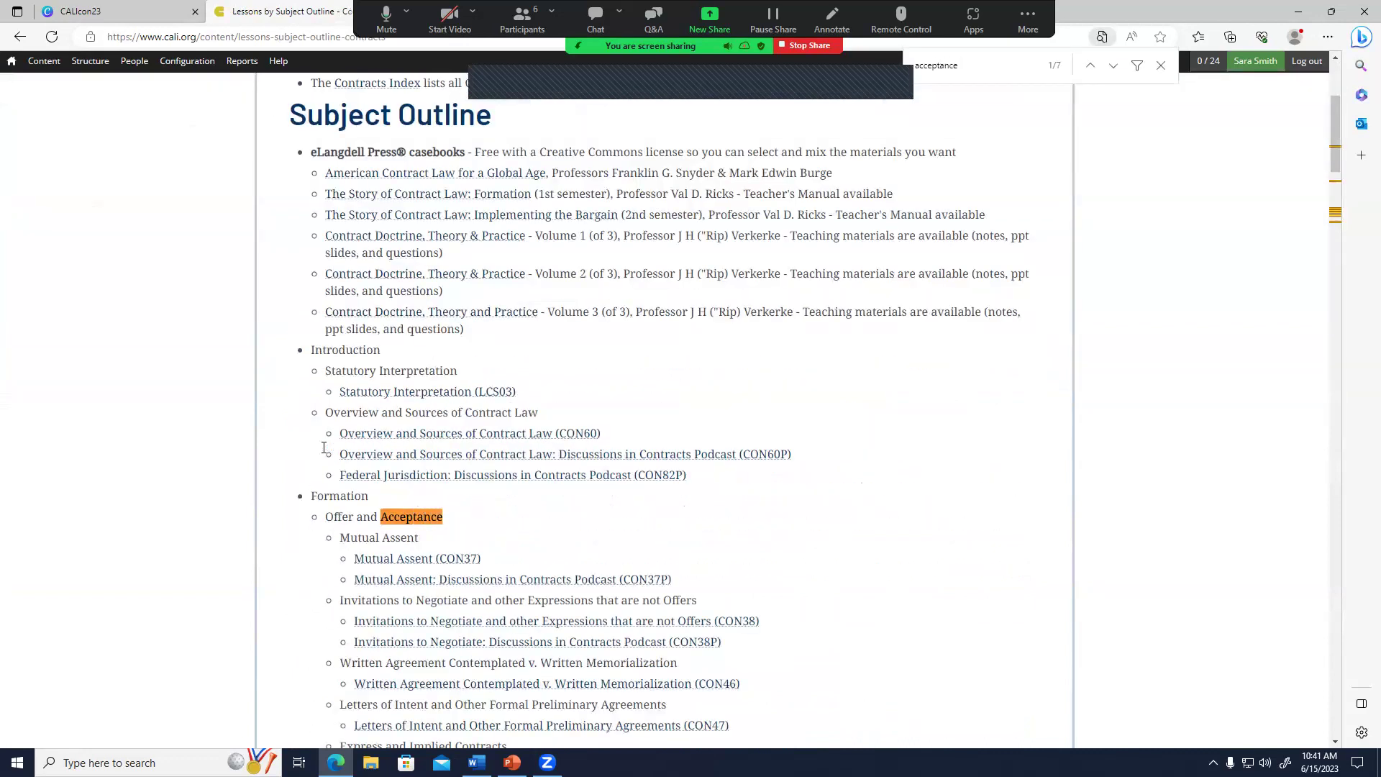
{"action": "key", "text": "Return"}
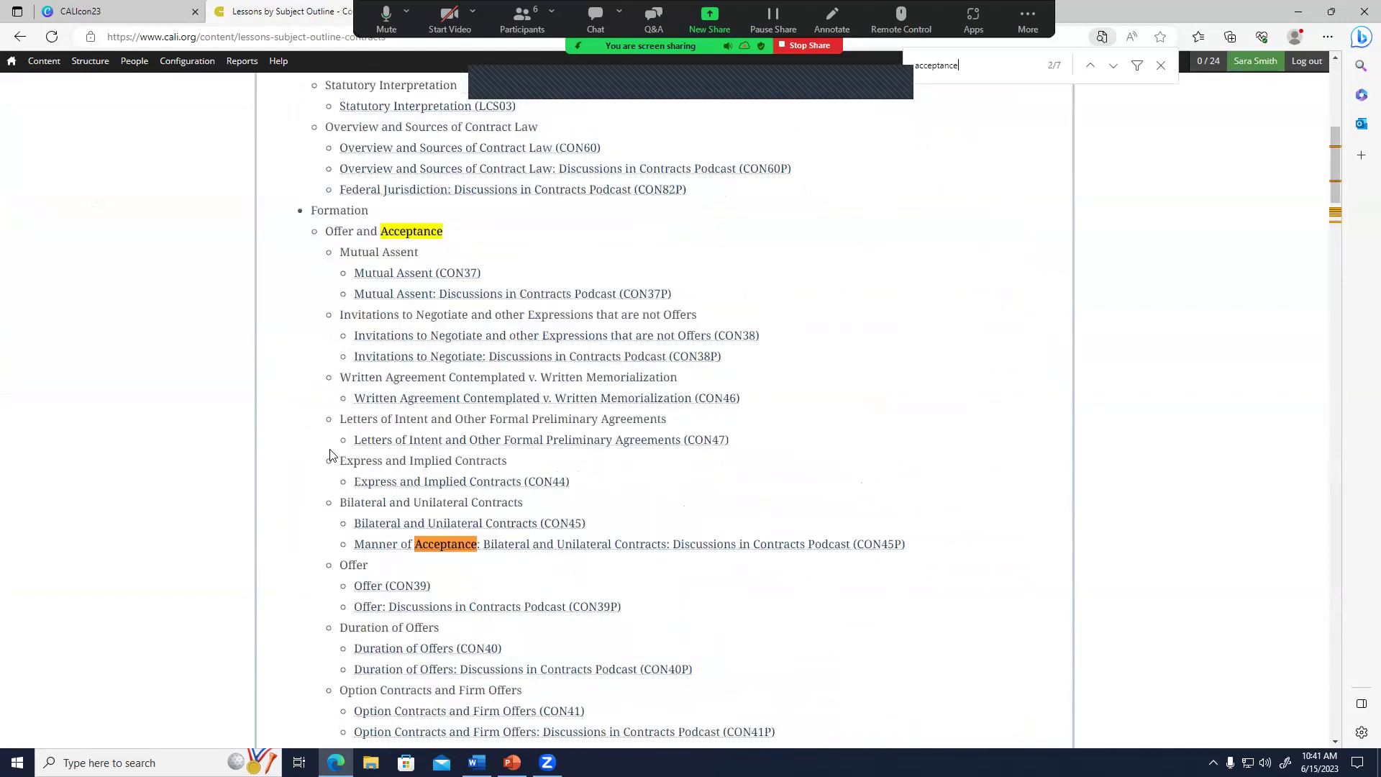
{"action": "scroll", "coordinate": [290, 528], "scroll_direction": "down", "scroll_amount": 3}
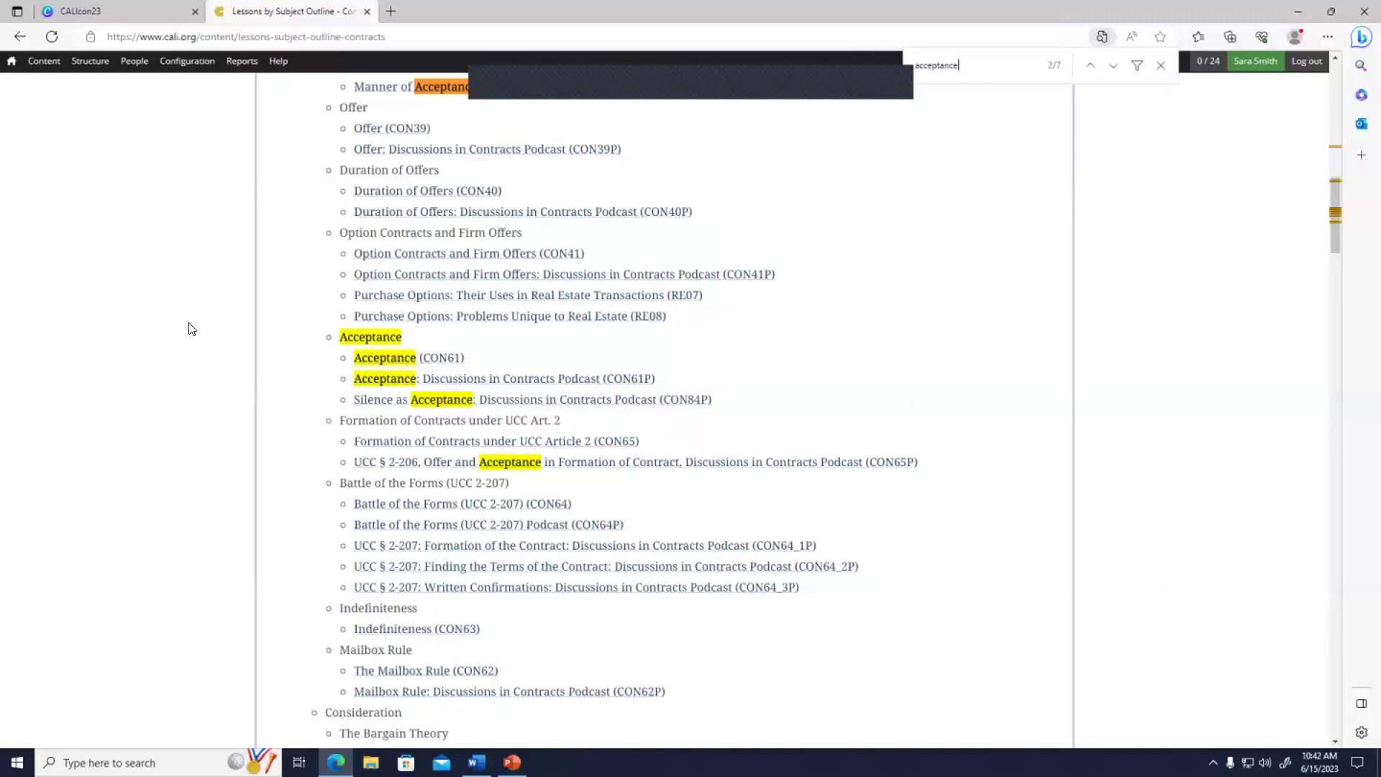
{"action": "left_click", "coordinate": [374, 357]}
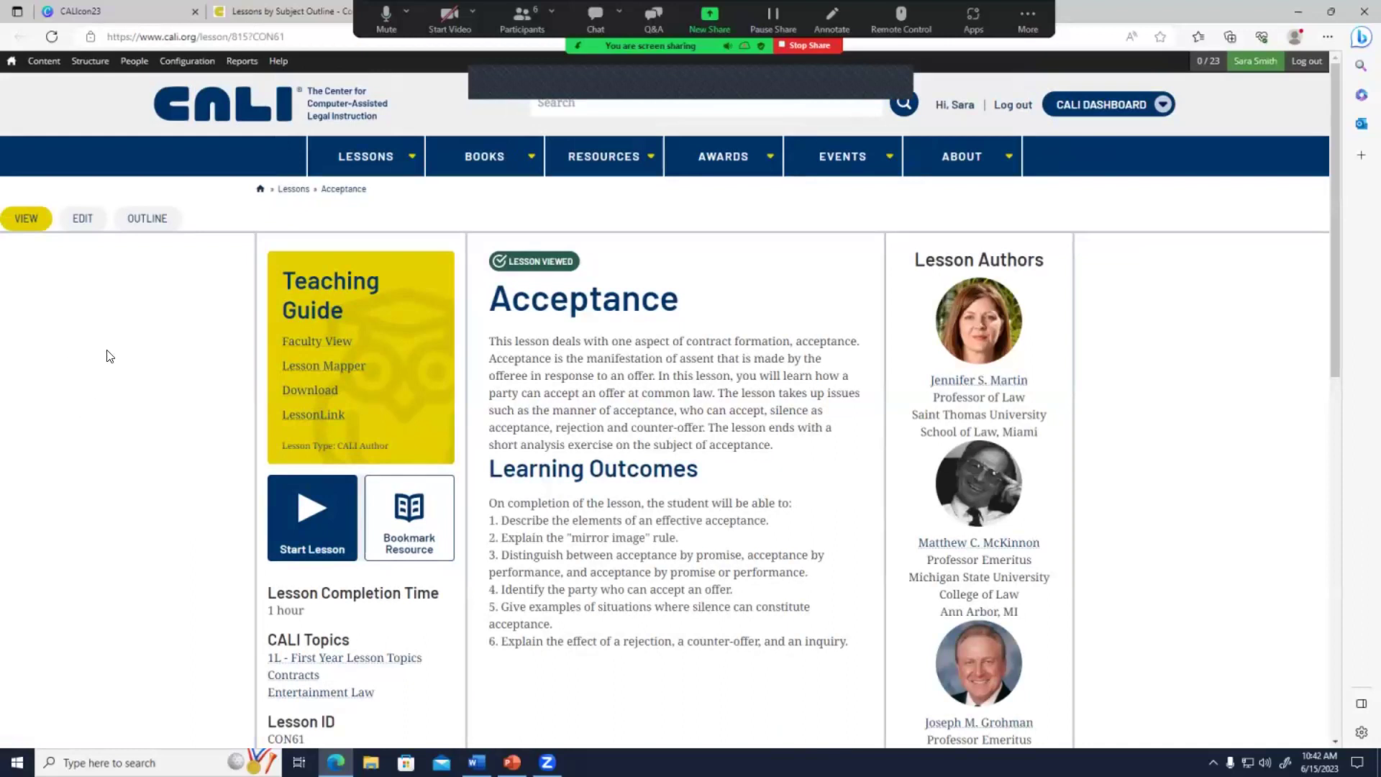
Open CALI Author from the CALI dashboard and look through the contents of its How-To Guide.
{"action": "left_click", "coordinate": [1112, 105]}
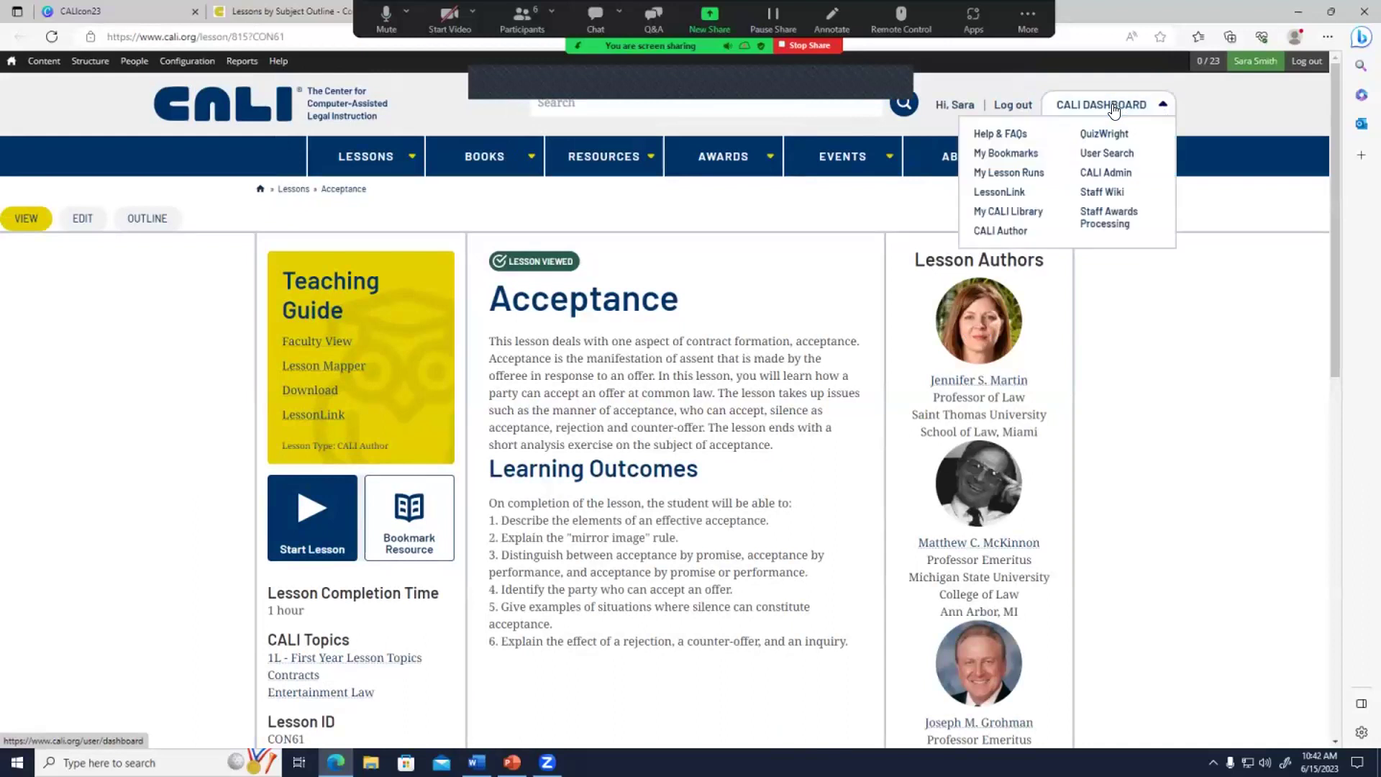
{"action": "left_click", "coordinate": [1010, 230]}
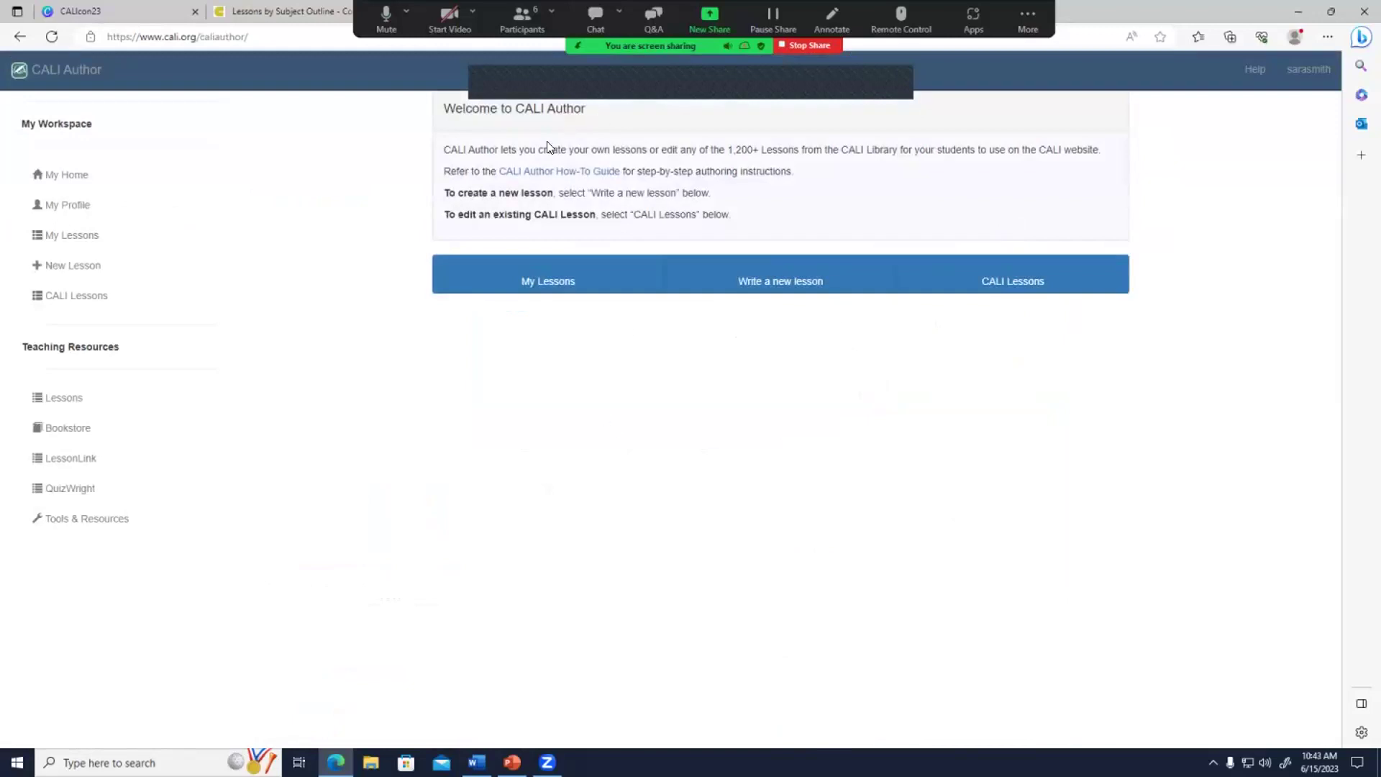
{"action": "left_click", "coordinate": [534, 174]}
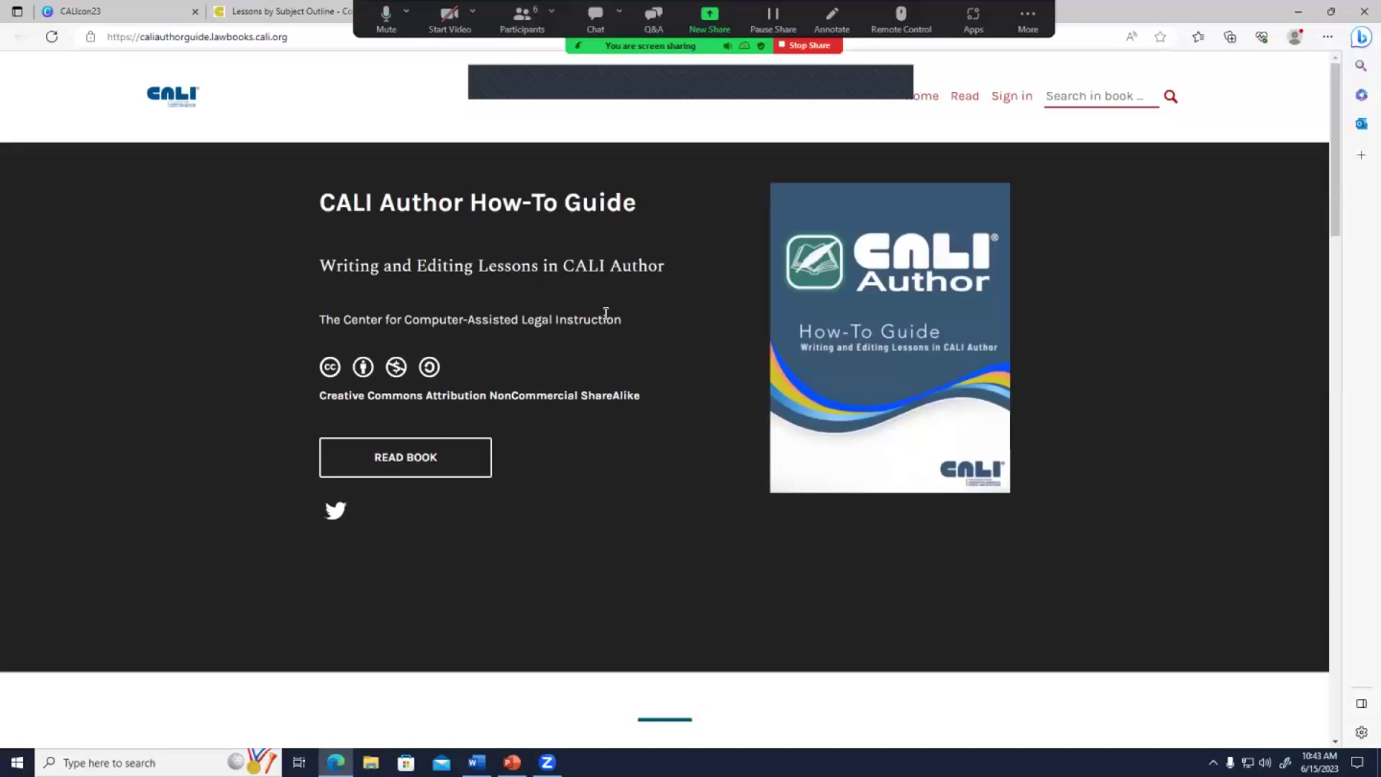
{"action": "scroll", "coordinate": [606, 315], "scroll_direction": "down", "scroll_amount": 10}
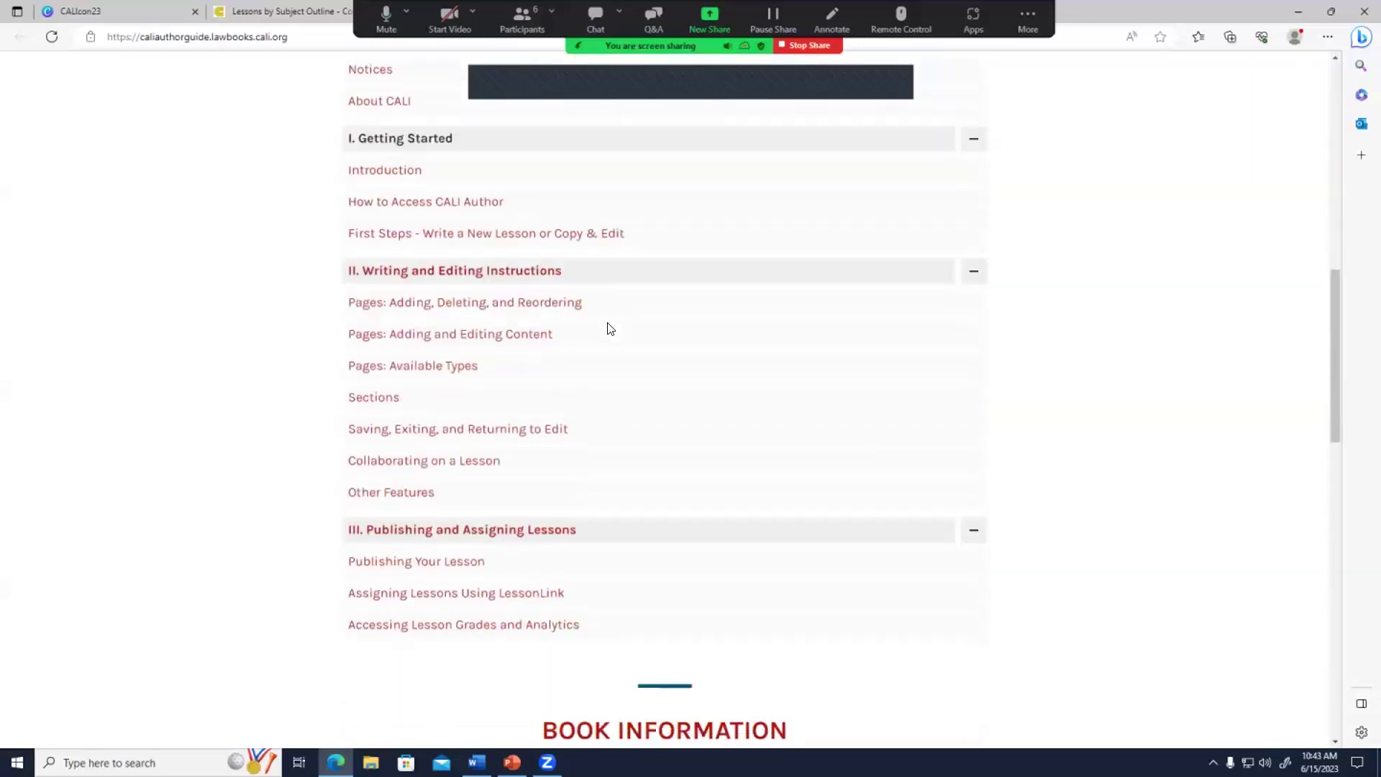
{"action": "scroll", "coordinate": [607, 331], "scroll_direction": "up", "scroll_amount": 10}
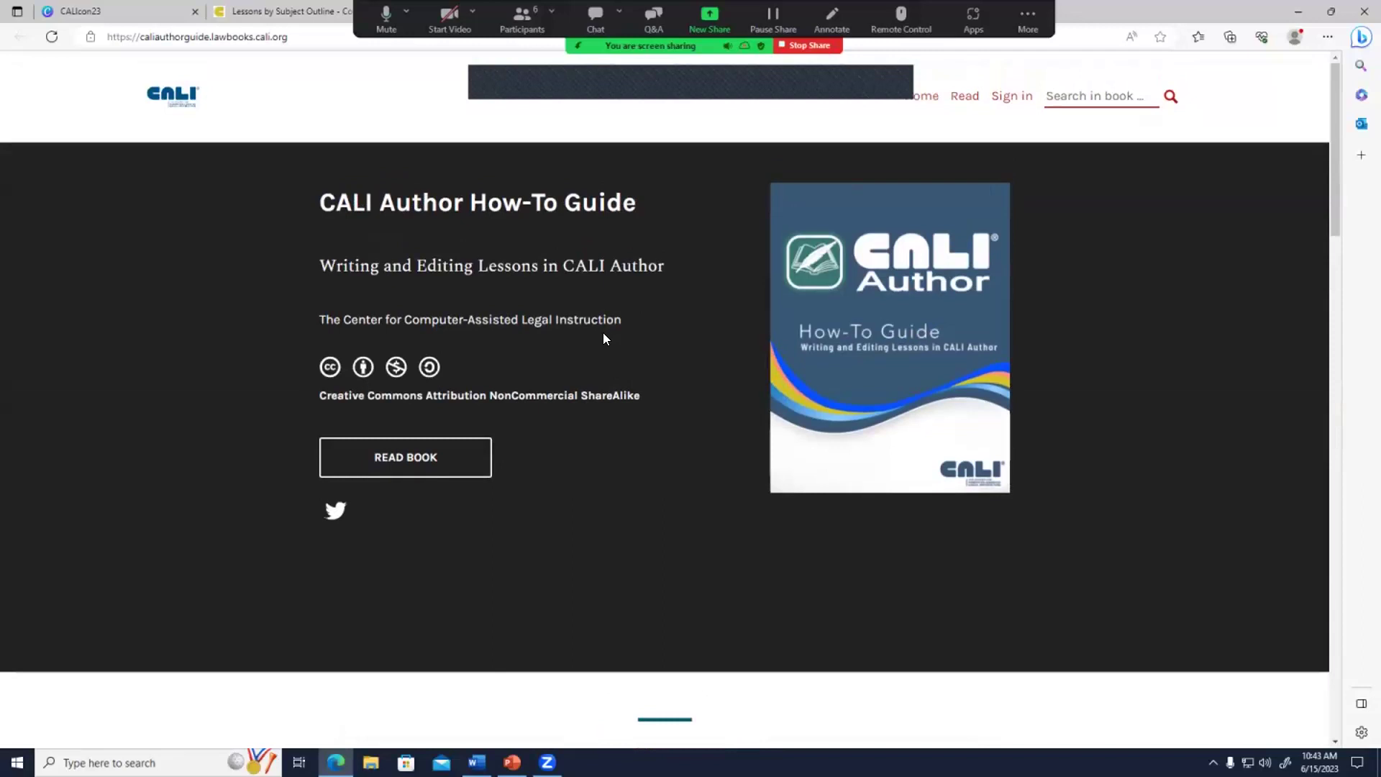
Return to CALI Author and browse the list of published CALI lessons available for editing.
{"action": "left_click", "coordinate": [289, 11]}
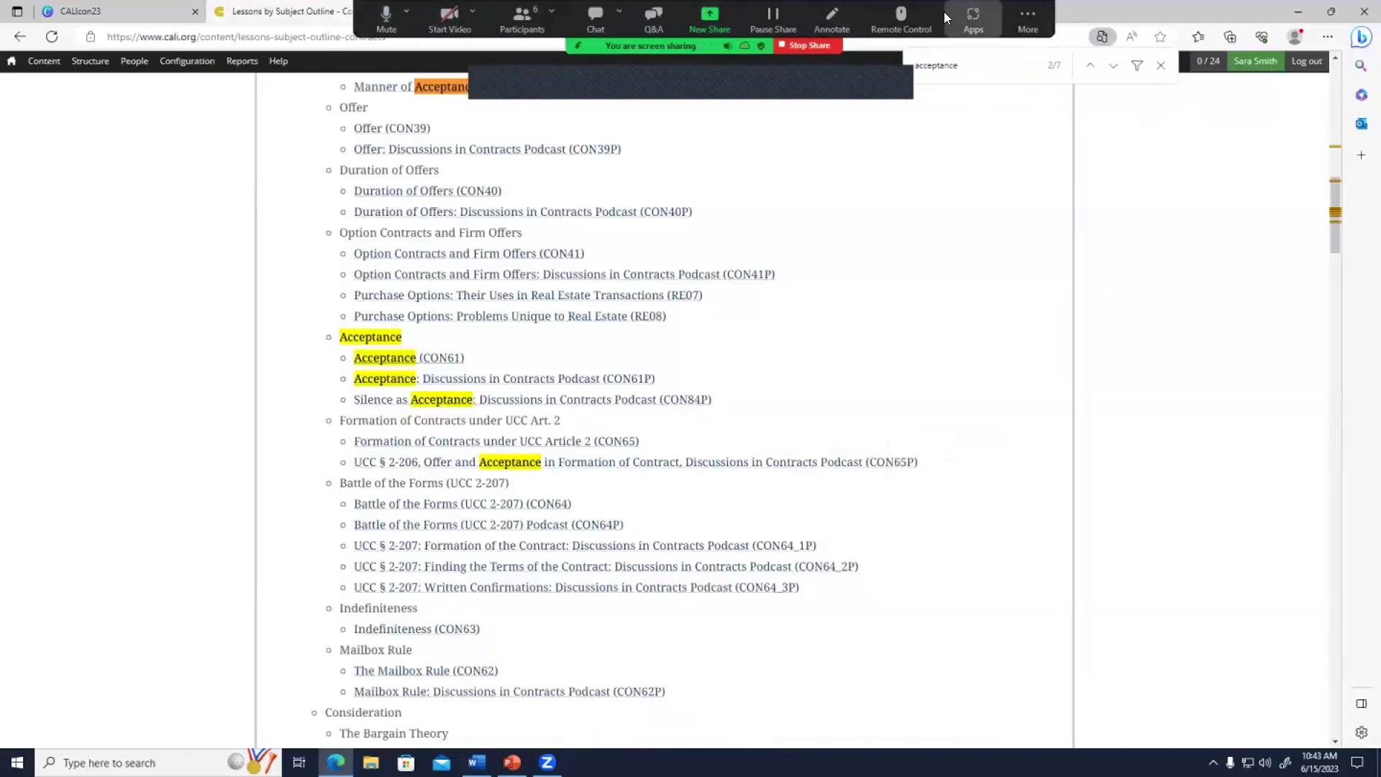
{"action": "key", "text": "ctrl+Tab"}
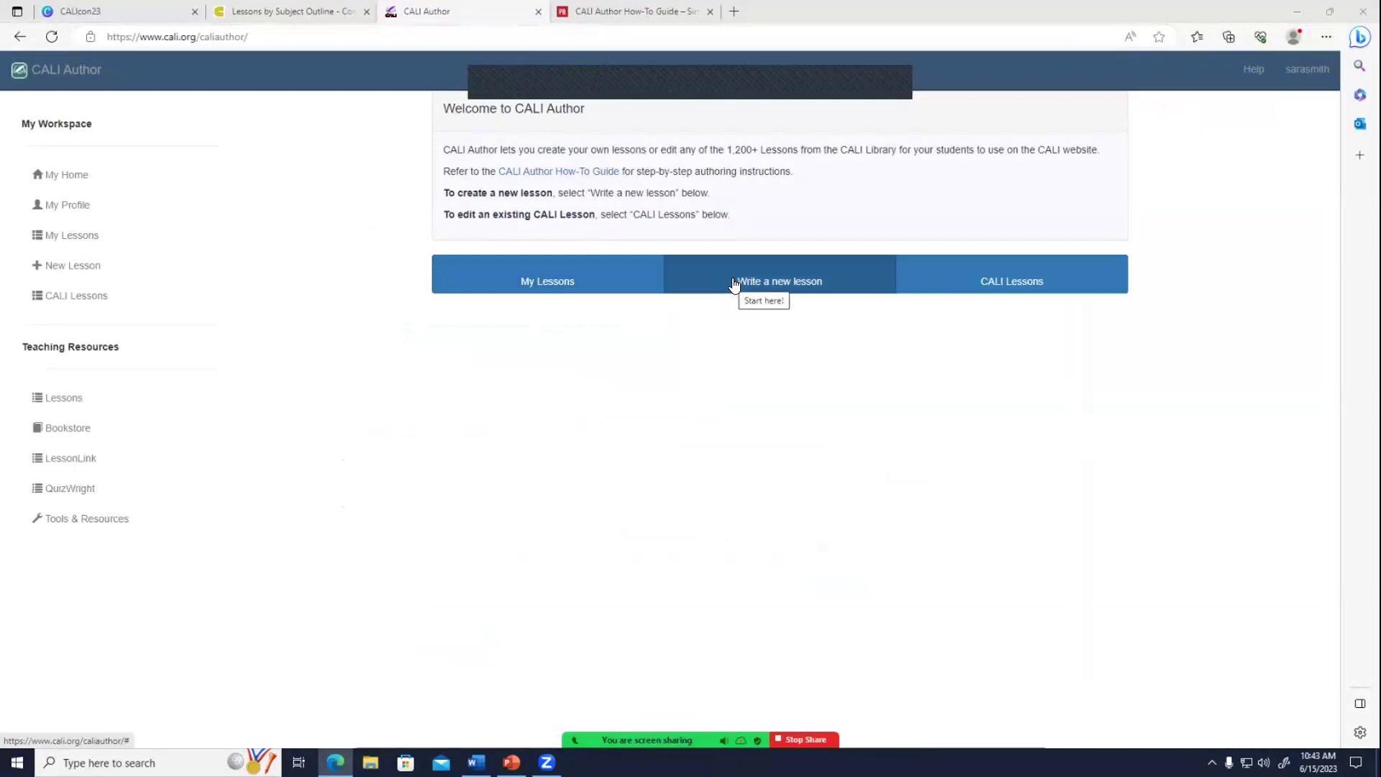
{"action": "left_click", "coordinate": [986, 278]}
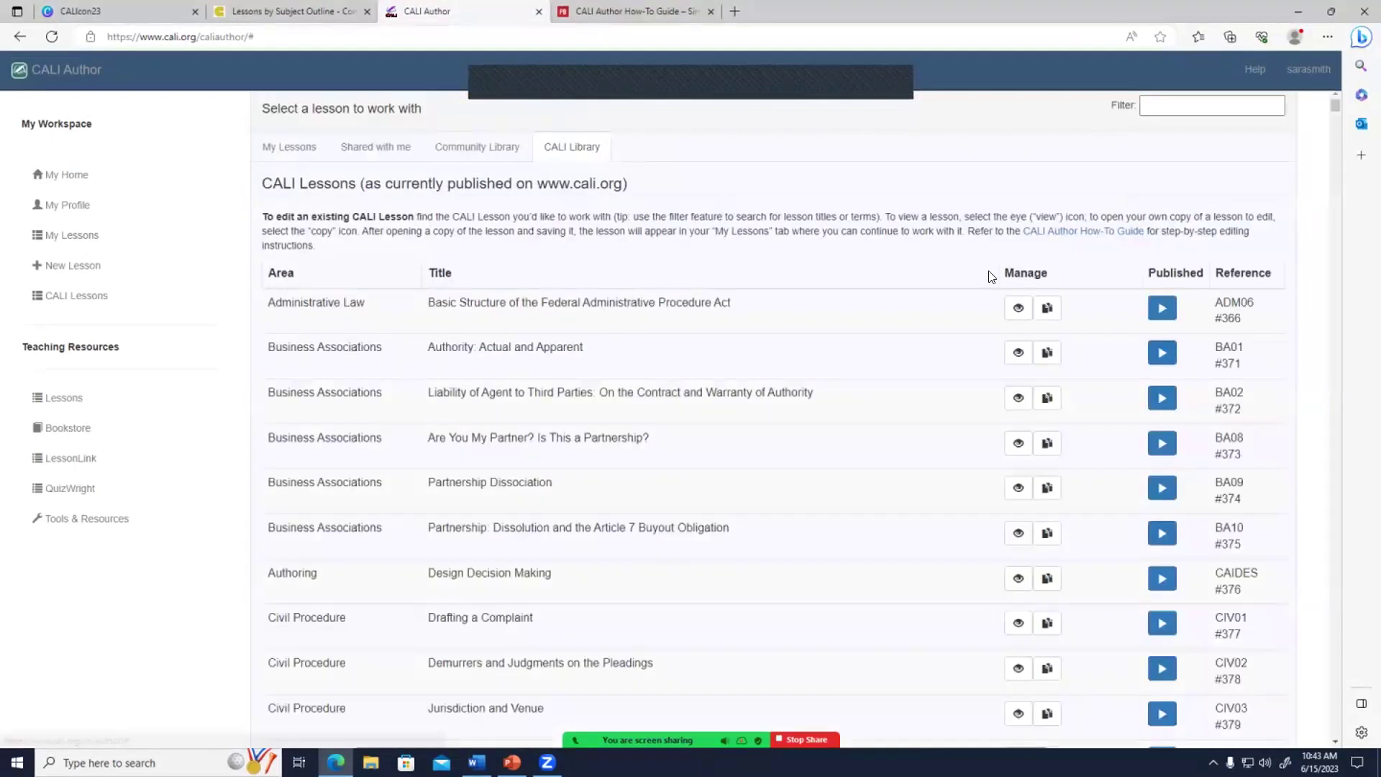
{"action": "scroll", "coordinate": [894, 387], "scroll_direction": "down", "scroll_amount": 1}
{"action": "scroll", "coordinate": [893, 388], "scroll_direction": "down", "scroll_amount": 2}
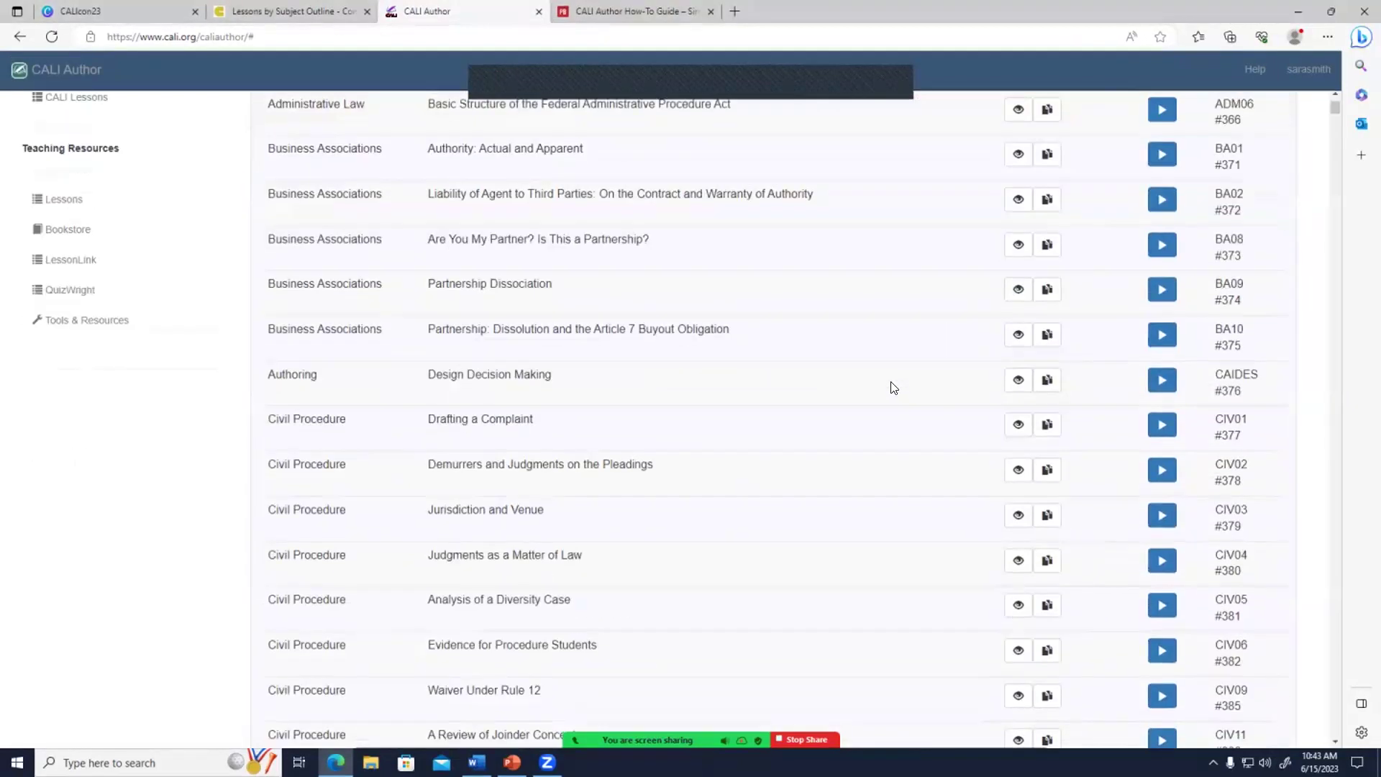
{"action": "scroll", "coordinate": [894, 388], "scroll_direction": "down", "scroll_amount": 15}
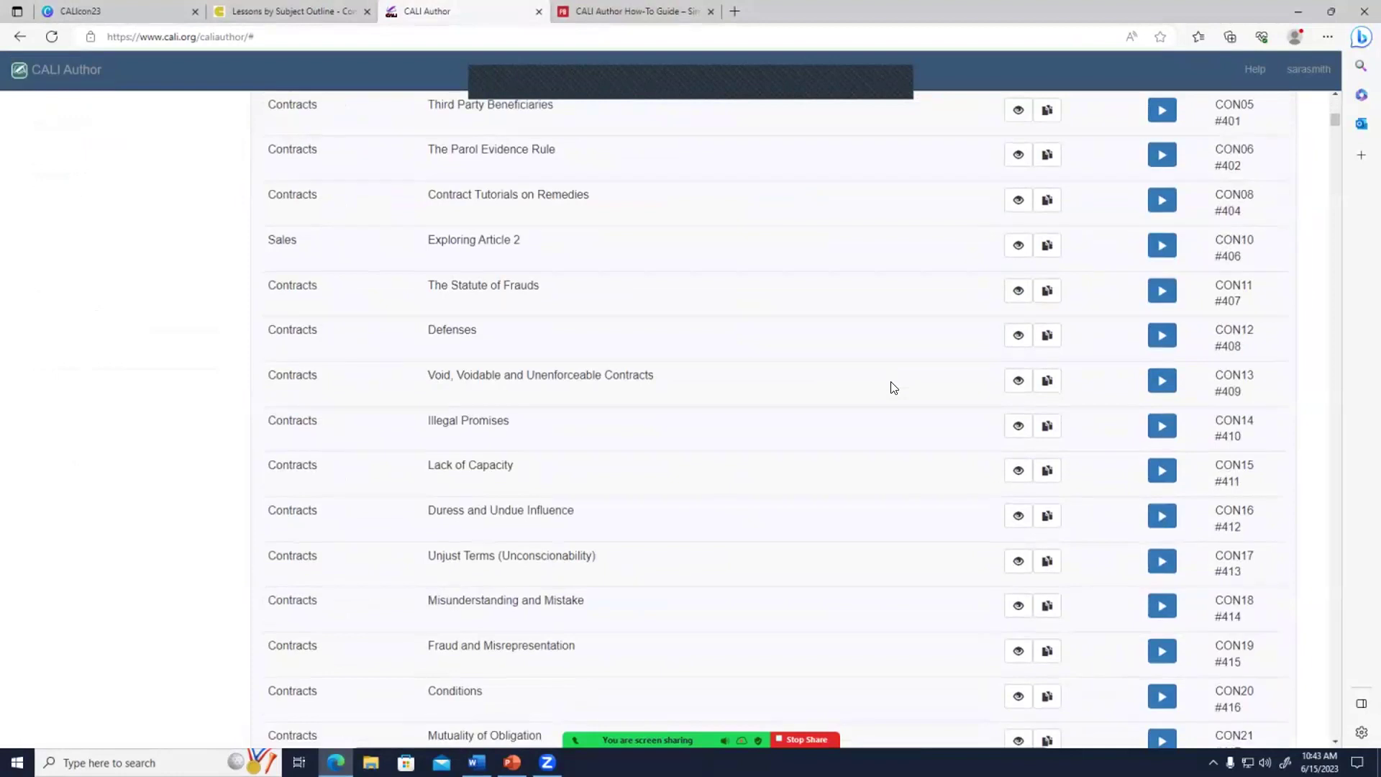
{"action": "scroll", "coordinate": [899, 395], "scroll_direction": "up", "scroll_amount": 18}
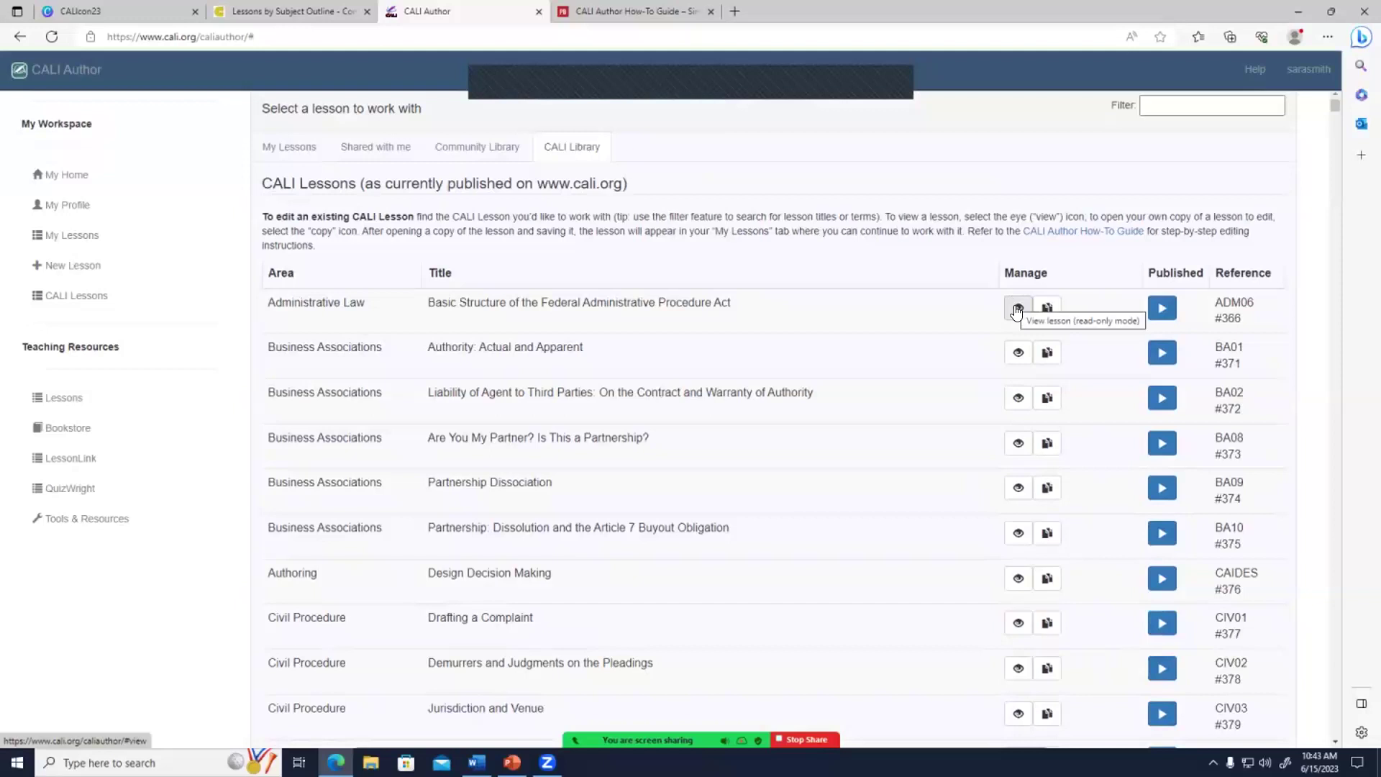
Filter the CALI Library by "acceptance" and open an editable copy of the Contracts lesson Acceptance.
{"action": "left_click", "coordinate": [1189, 99]}
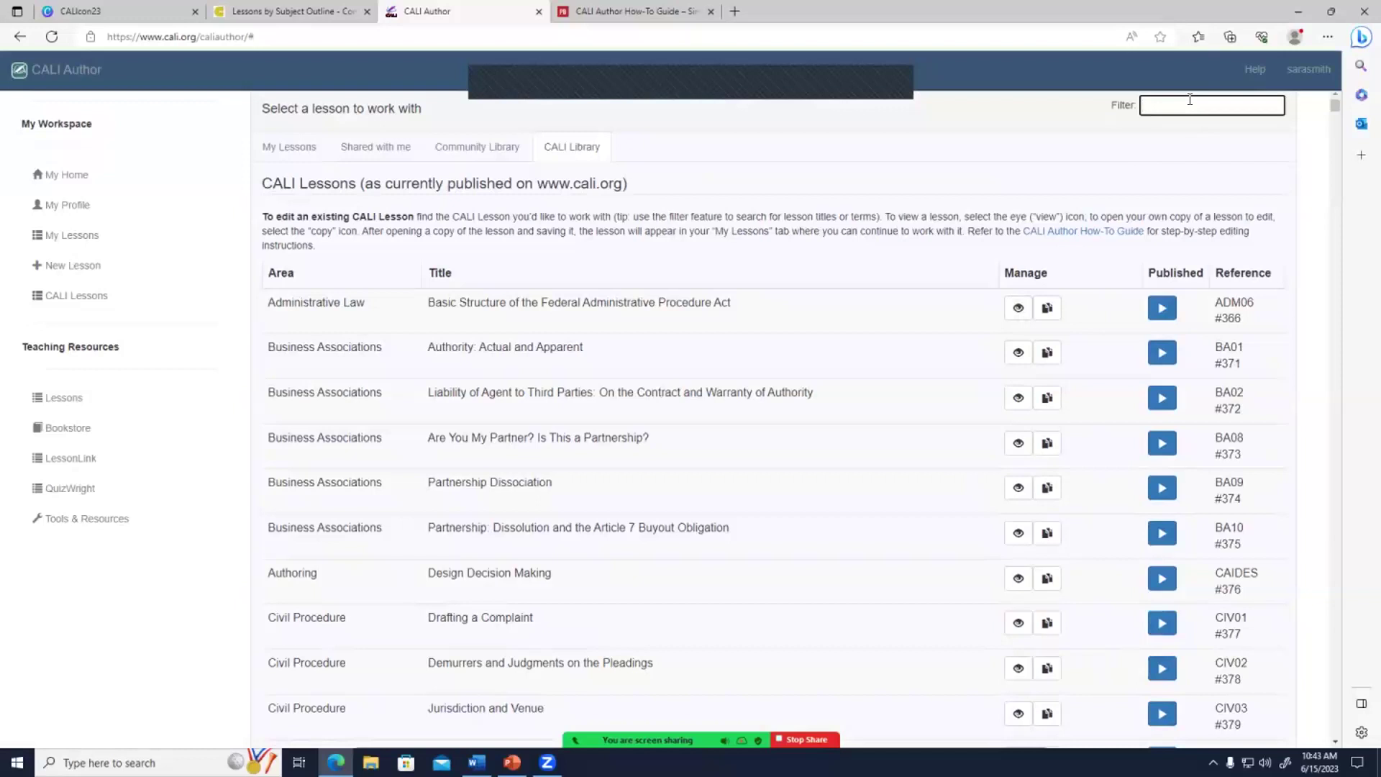
{"action": "type", "text": "acceptance"}
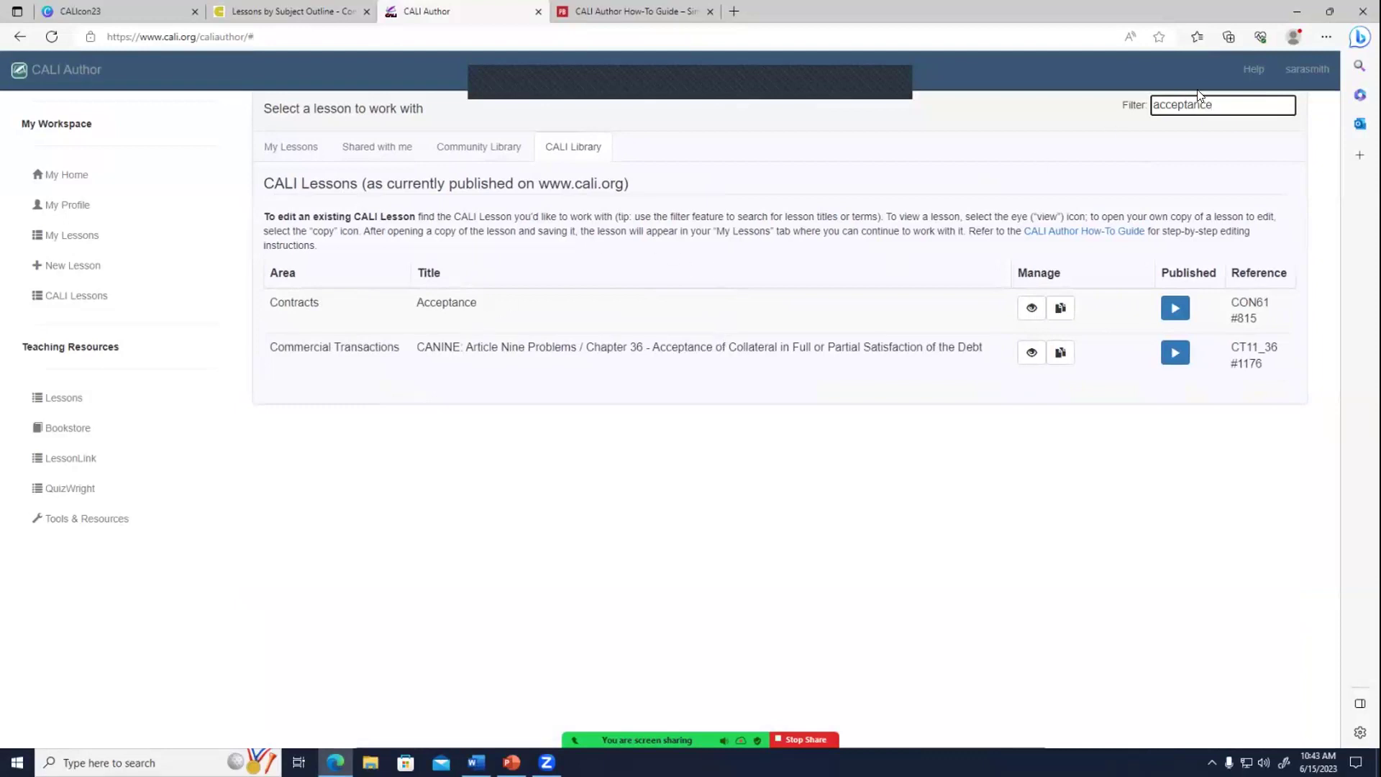
{"action": "left_click", "coordinate": [1061, 314]}
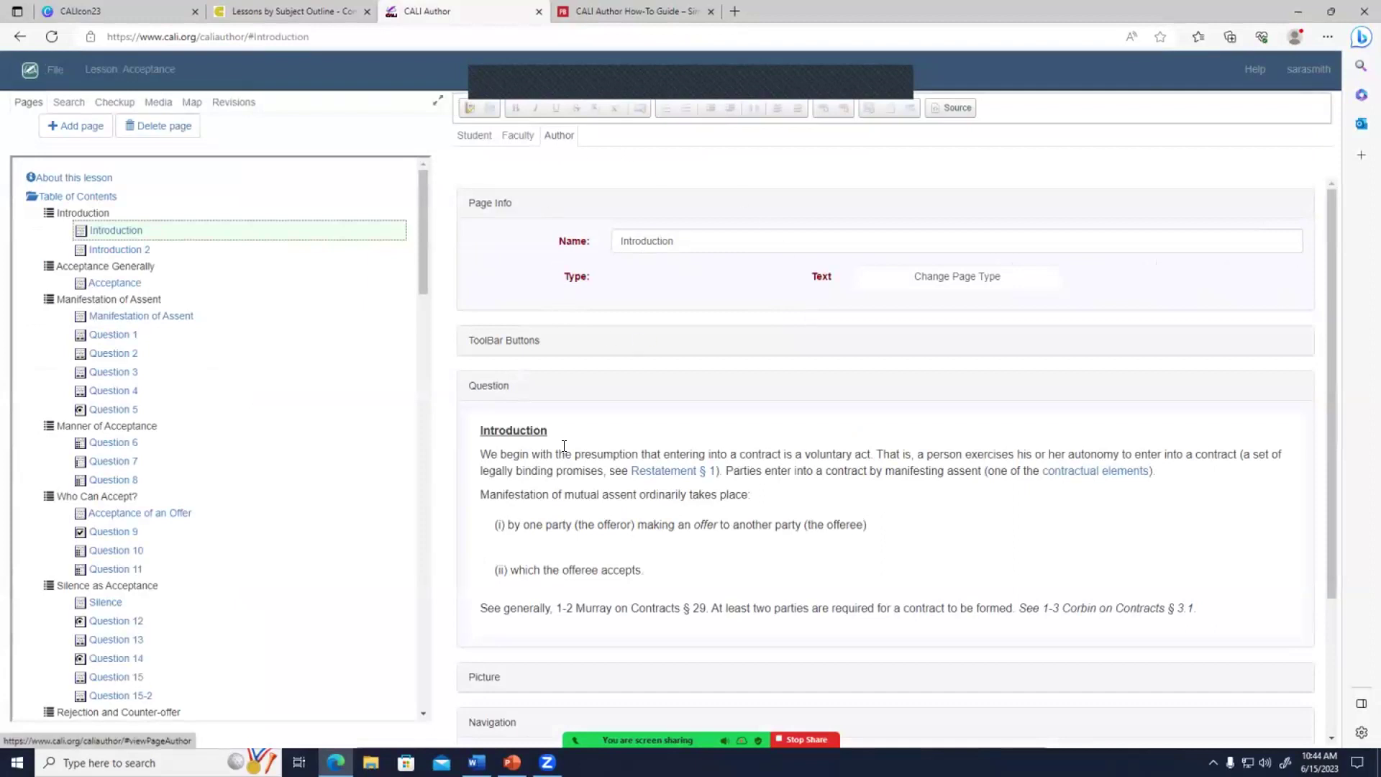
Preview the lesson's Introduction page as a student, then go back to the author view.
{"action": "left_click", "coordinate": [478, 136]}
{"action": "scroll", "coordinate": [627, 471], "scroll_direction": "down", "scroll_amount": 3}
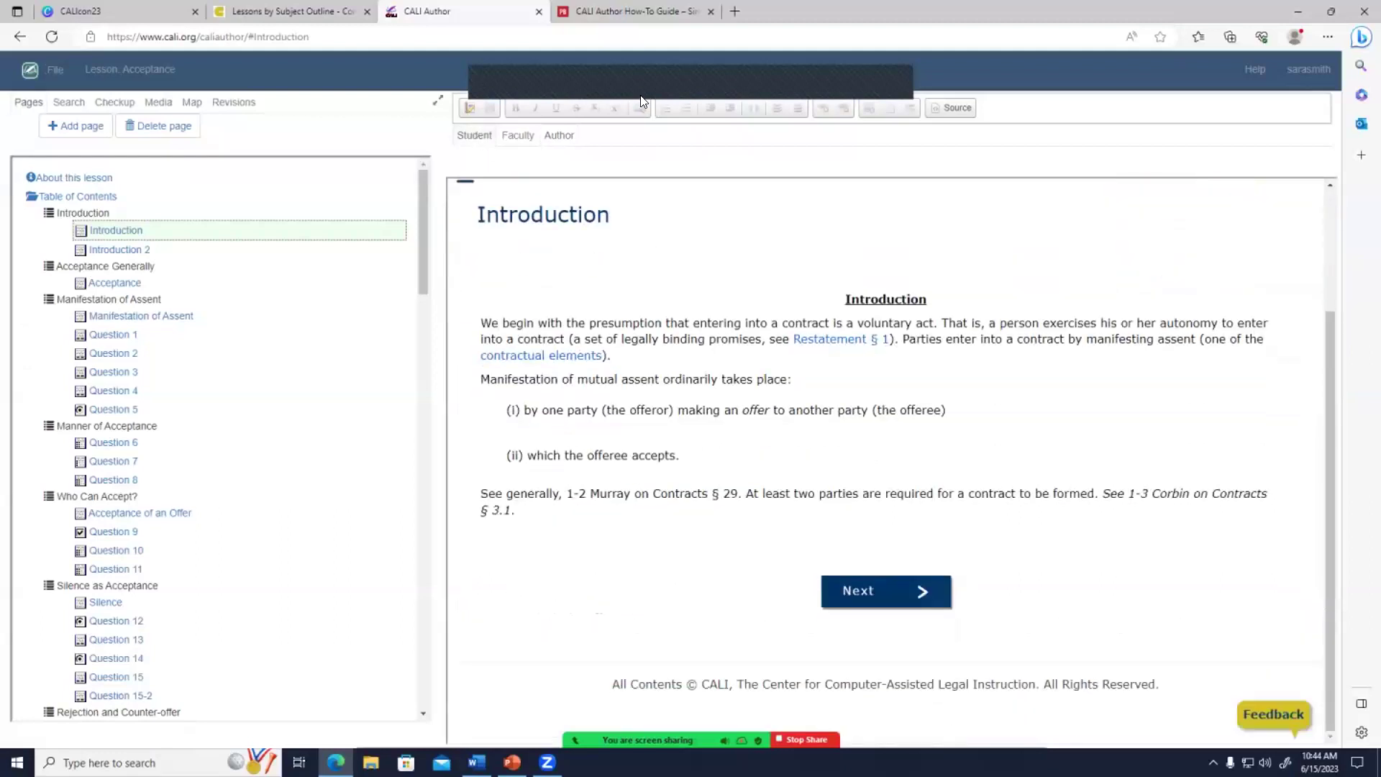
{"action": "left_click", "coordinate": [475, 136]}
{"action": "left_click", "coordinate": [560, 136]}
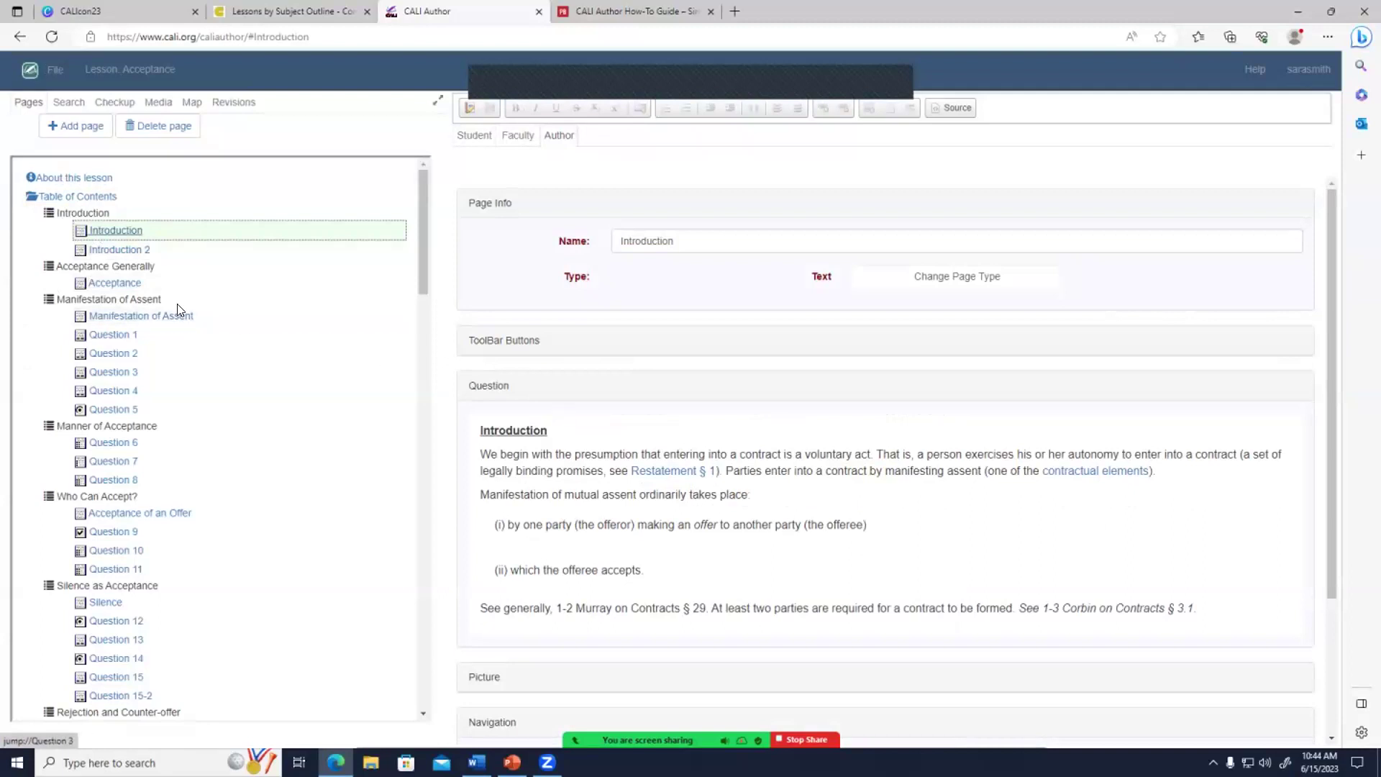
Open the Introduction 2 page and review its question text and navigation settings.
{"action": "left_click", "coordinate": [104, 250]}
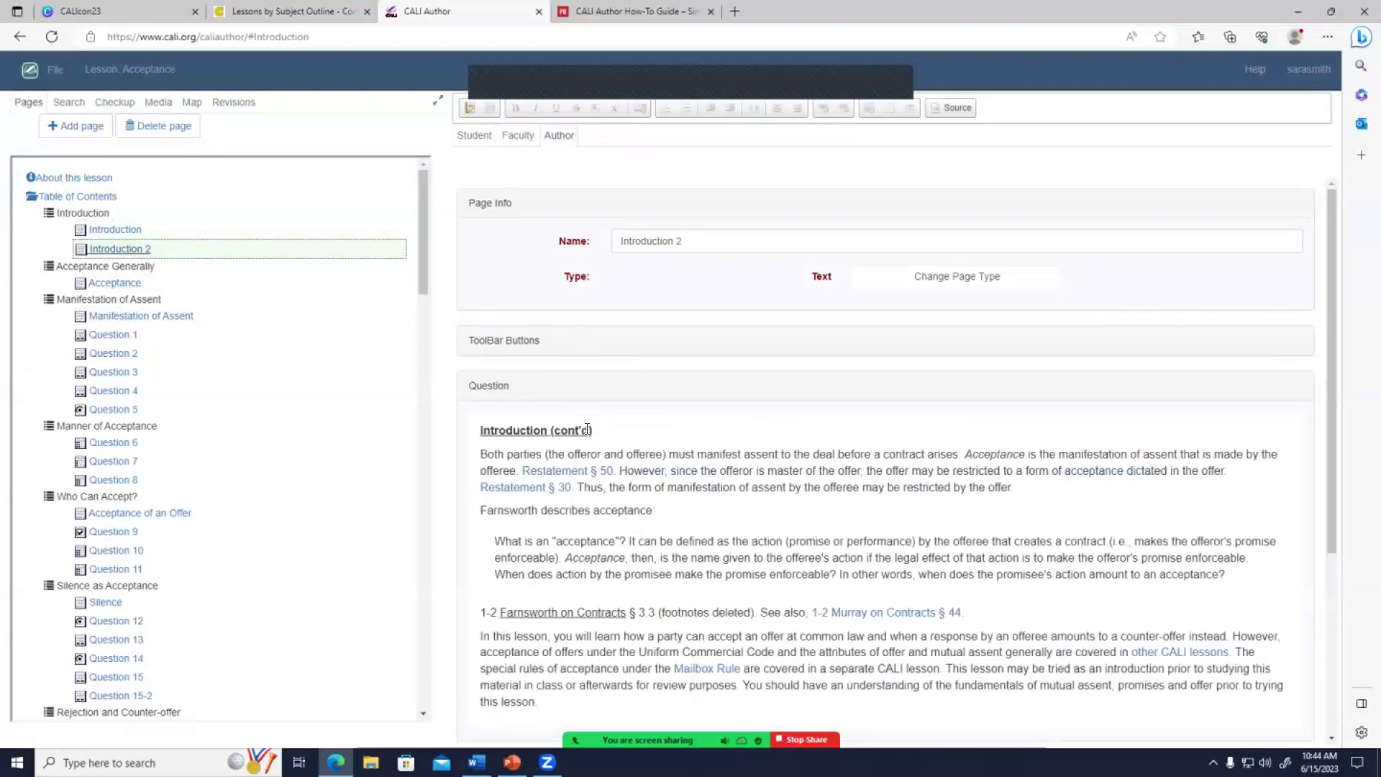
{"action": "scroll", "coordinate": [604, 417], "scroll_direction": "down", "scroll_amount": 3}
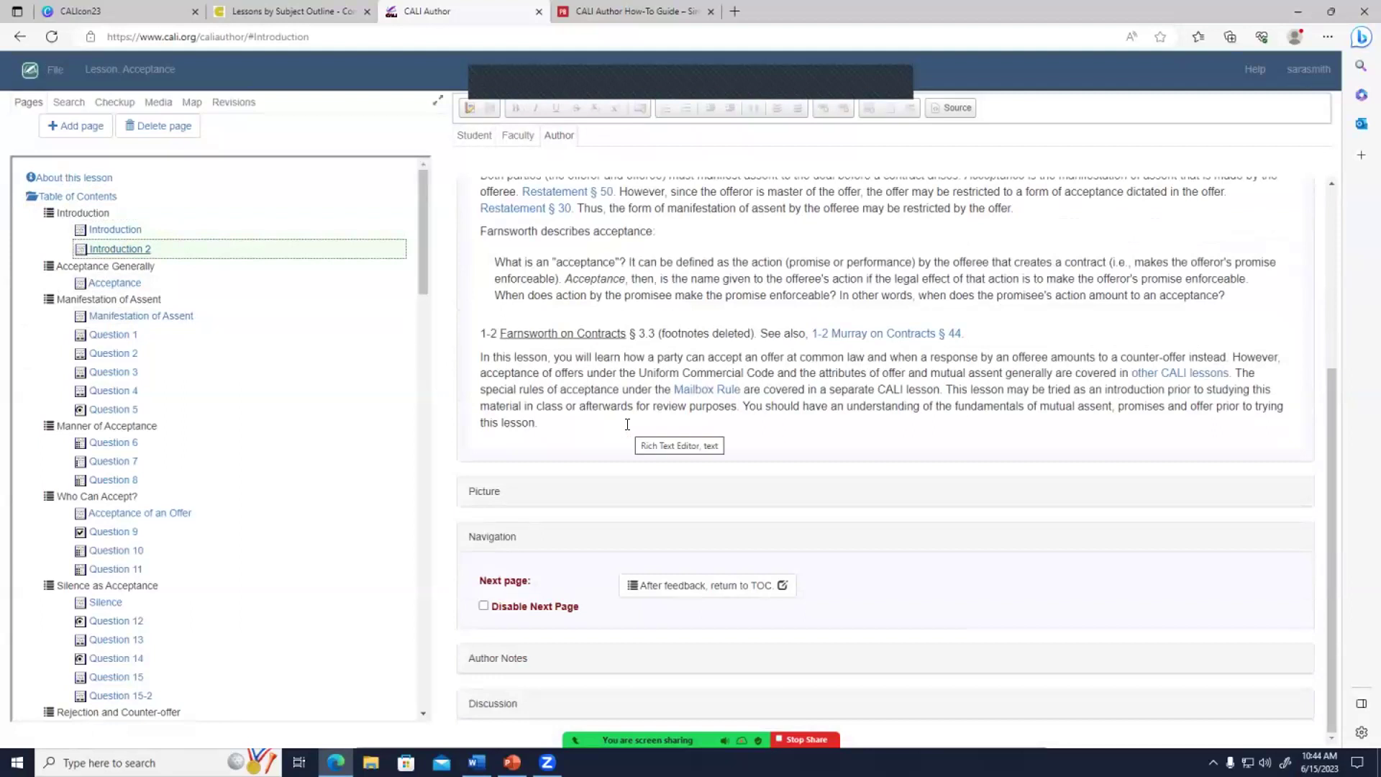
{"action": "scroll", "coordinate": [627, 425], "scroll_direction": "up", "scroll_amount": 5}
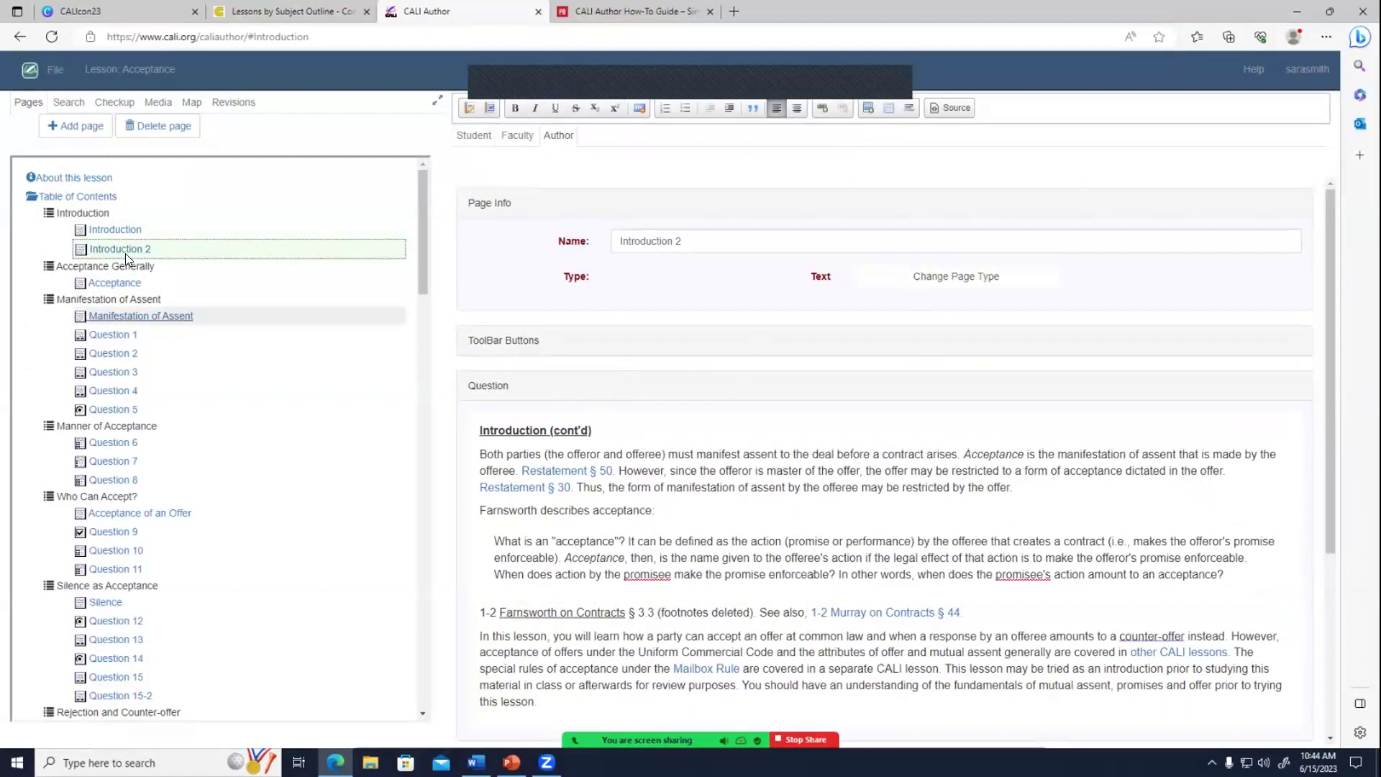
Open the Introduction page, review its question text, and preview it as a student before returning to the author view.
{"action": "left_click", "coordinate": [111, 232]}
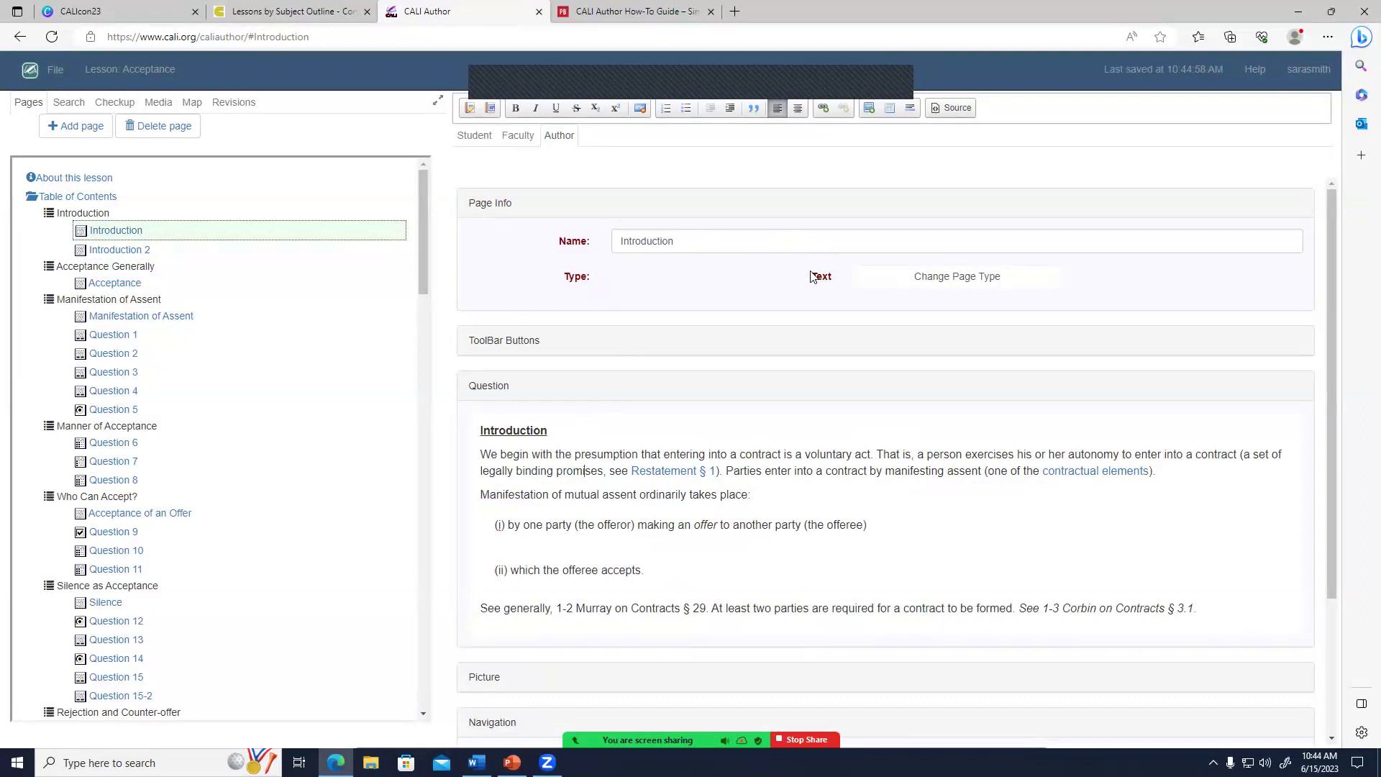
{"action": "left_click_drag", "start_coordinate": [600, 465], "coordinate": [1086, 594]}
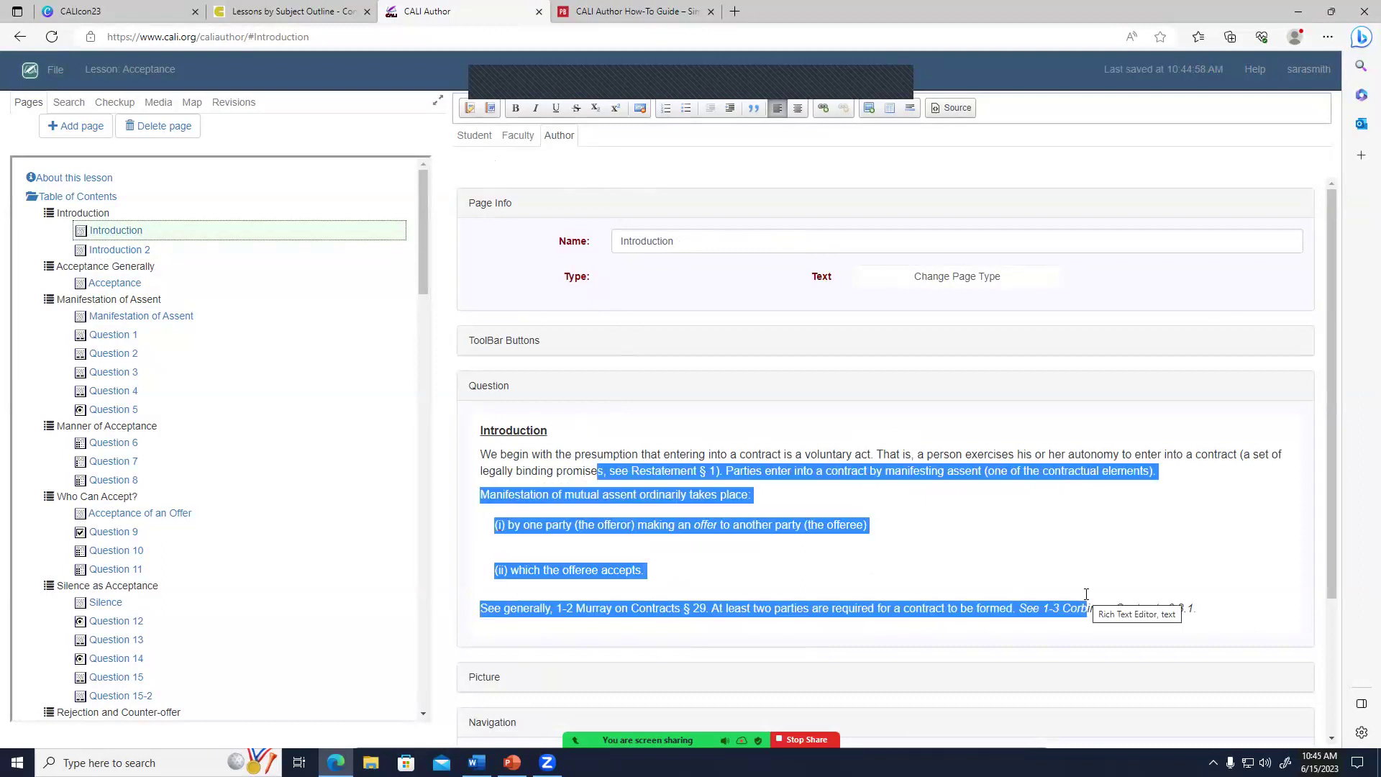
{"action": "left_click", "coordinate": [784, 499]}
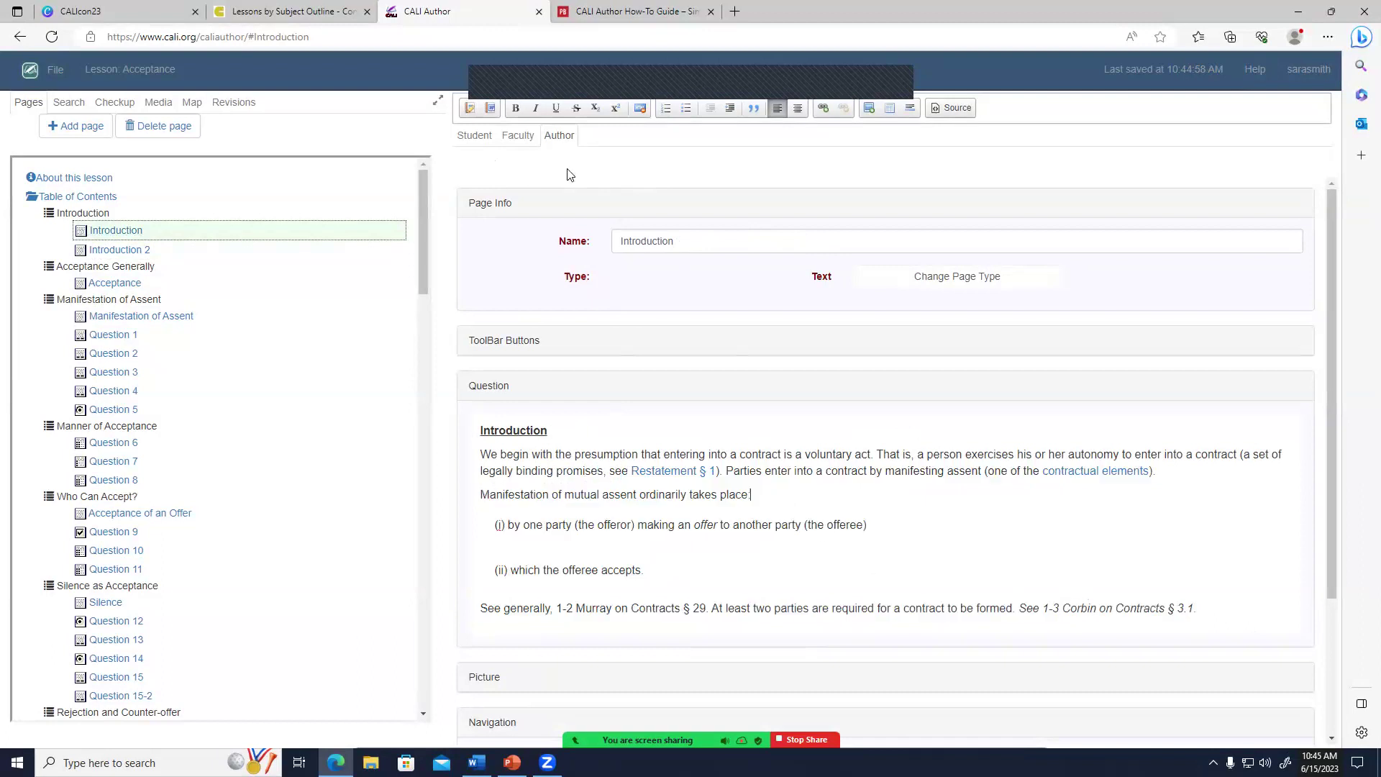
{"action": "left_click", "coordinate": [463, 142]}
{"action": "scroll", "coordinate": [730, 481], "scroll_direction": "down", "scroll_amount": 3}
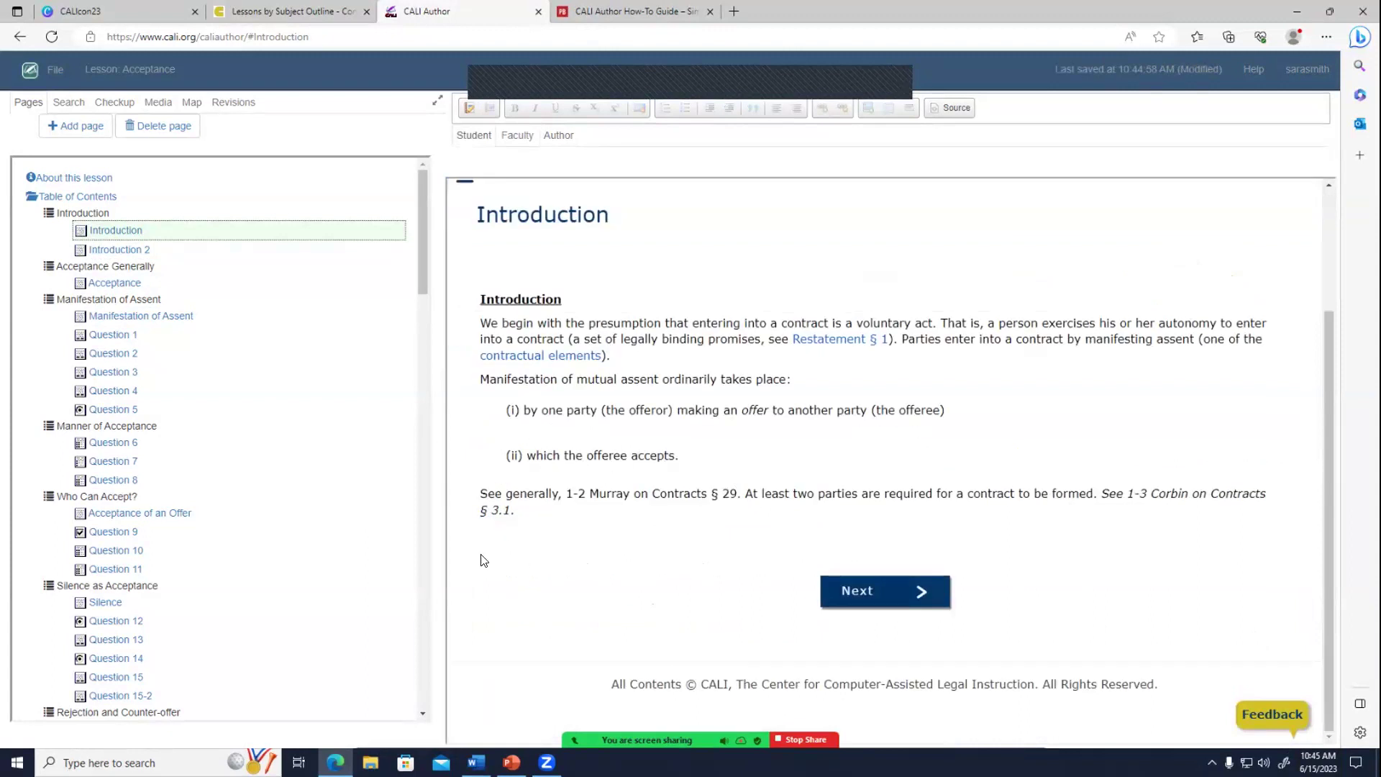
{"action": "left_click", "coordinate": [563, 137]}
Open Question 1 and review its question text and its Yes and No answer choices.
{"action": "left_click", "coordinate": [112, 334]}
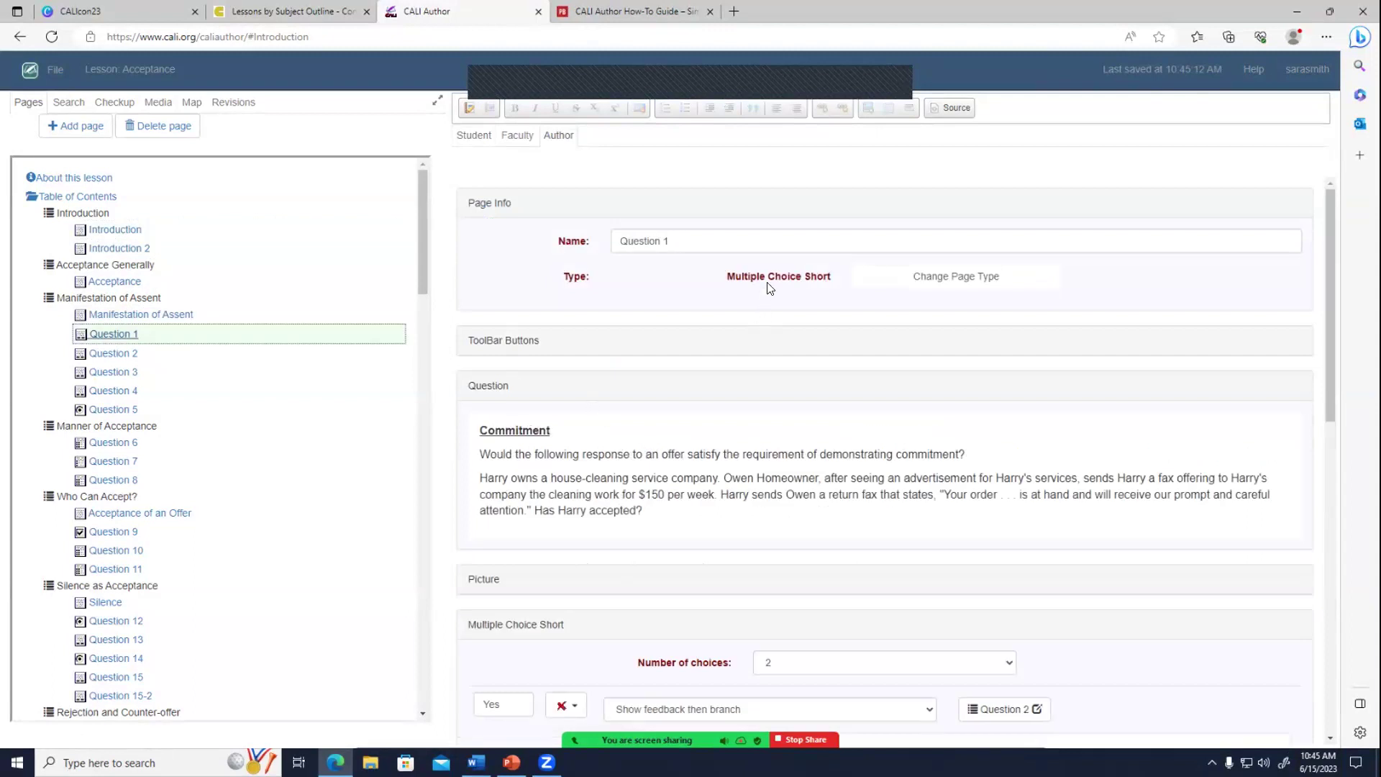
{"action": "left_click", "coordinate": [672, 481]}
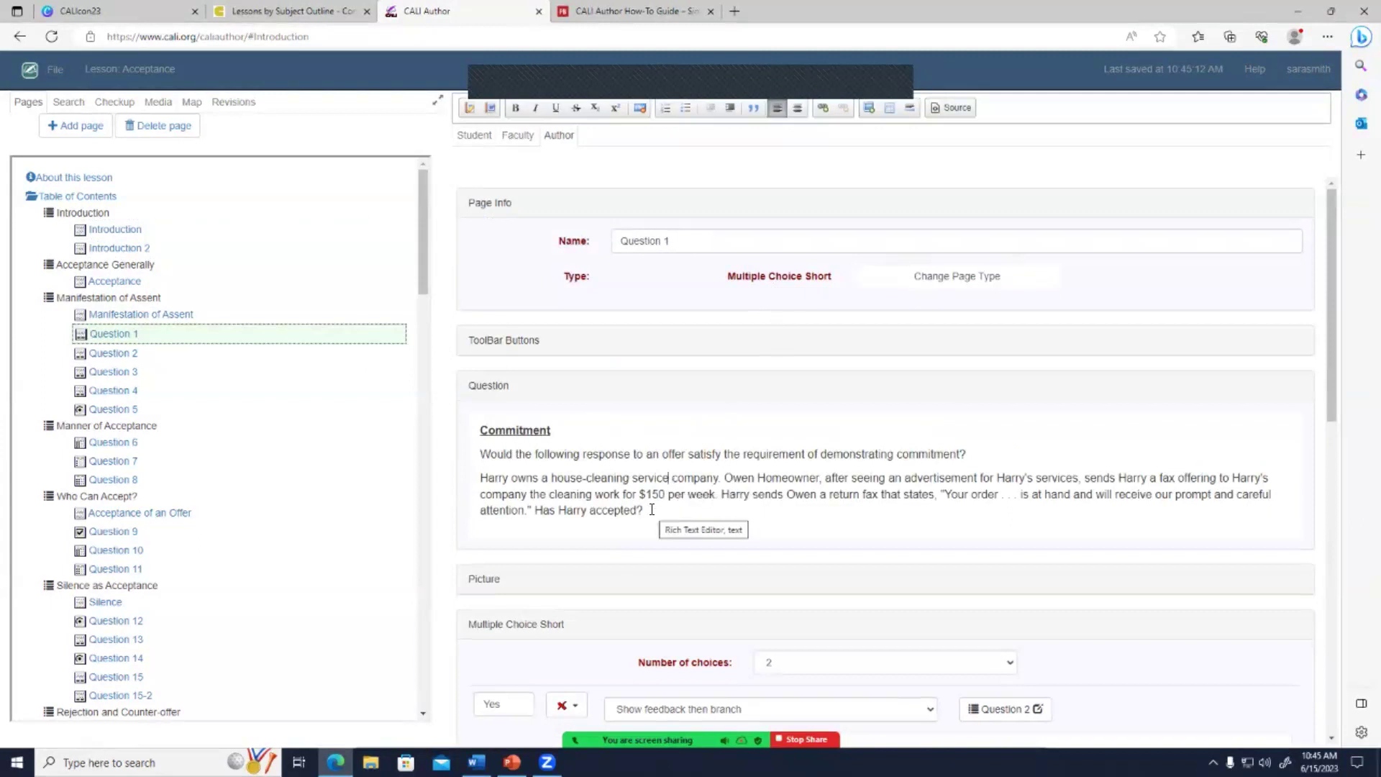
{"action": "scroll", "coordinate": [650, 509], "scroll_direction": "down", "scroll_amount": 5}
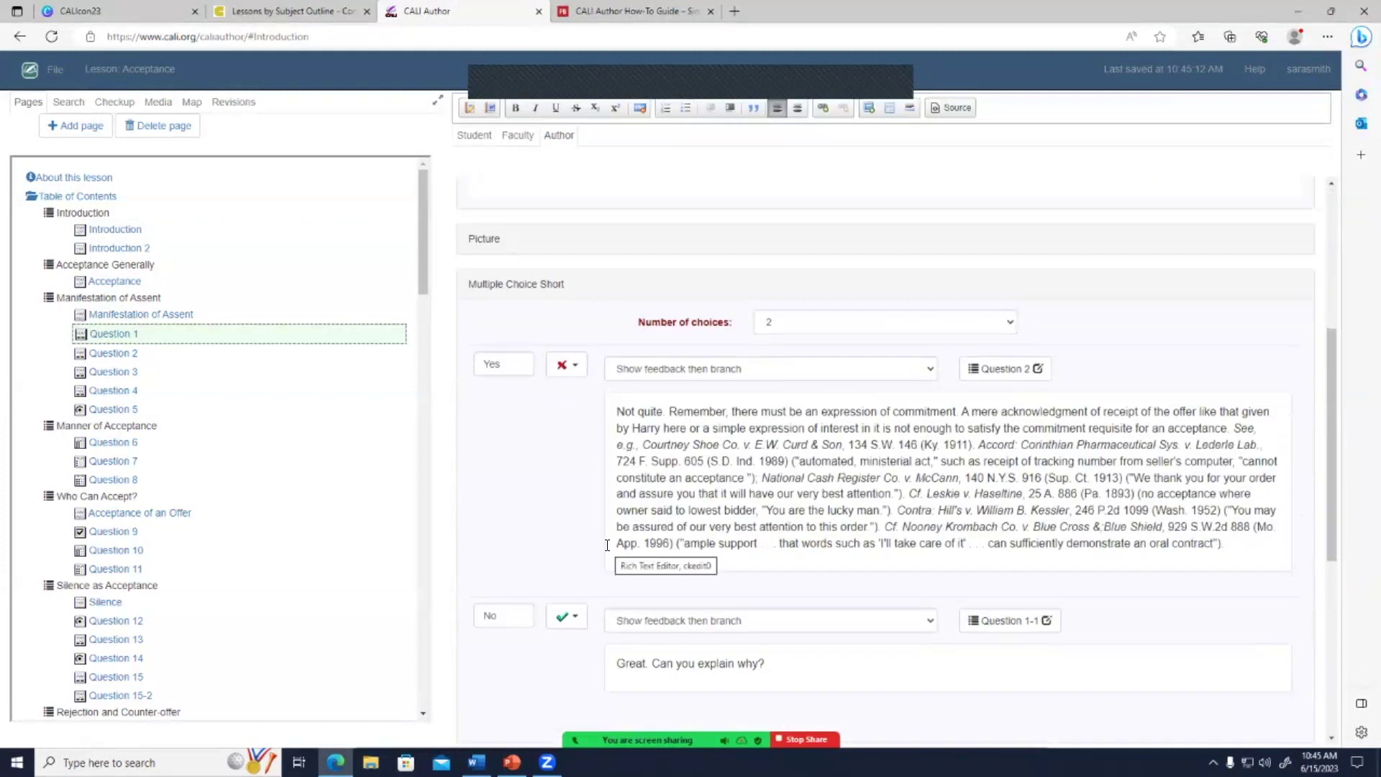
{"action": "left_click", "coordinate": [508, 364]}
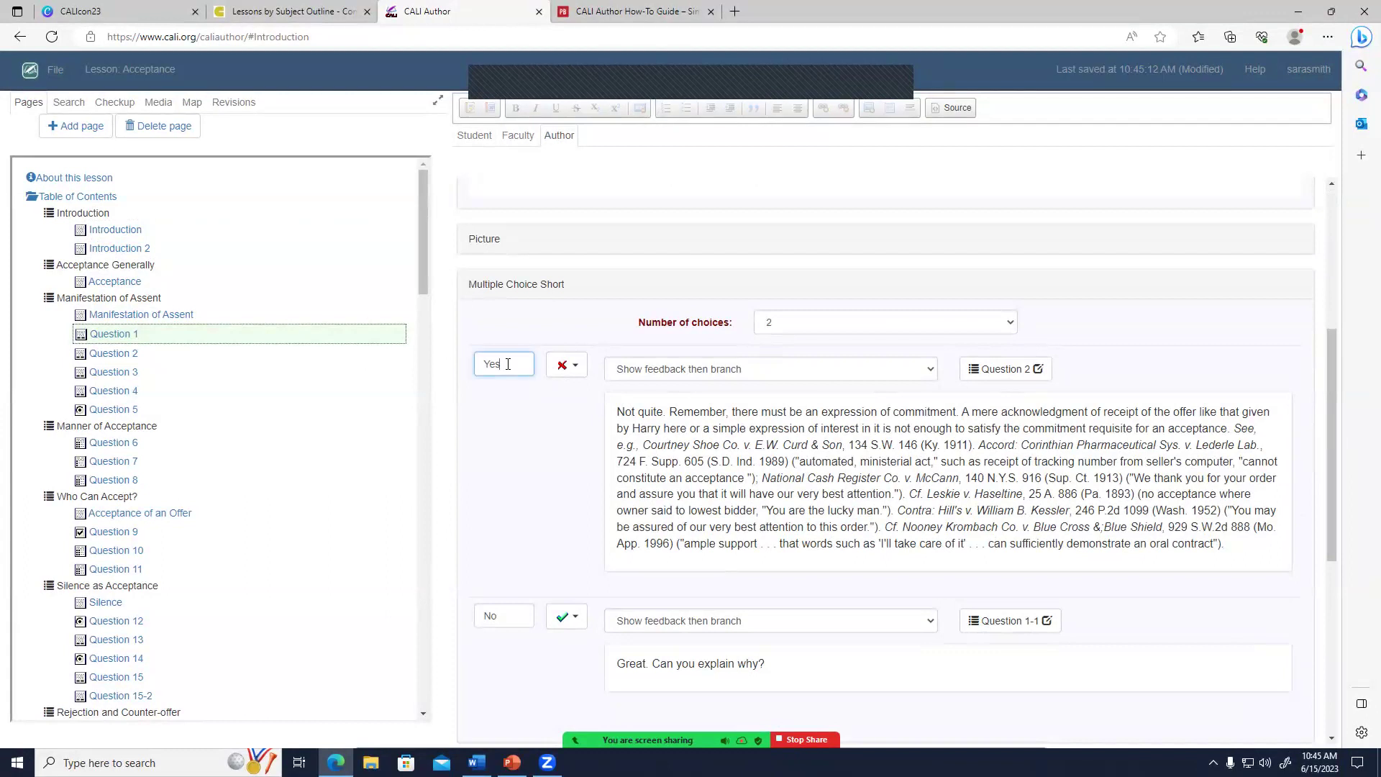
{"action": "left_click", "coordinate": [516, 616]}
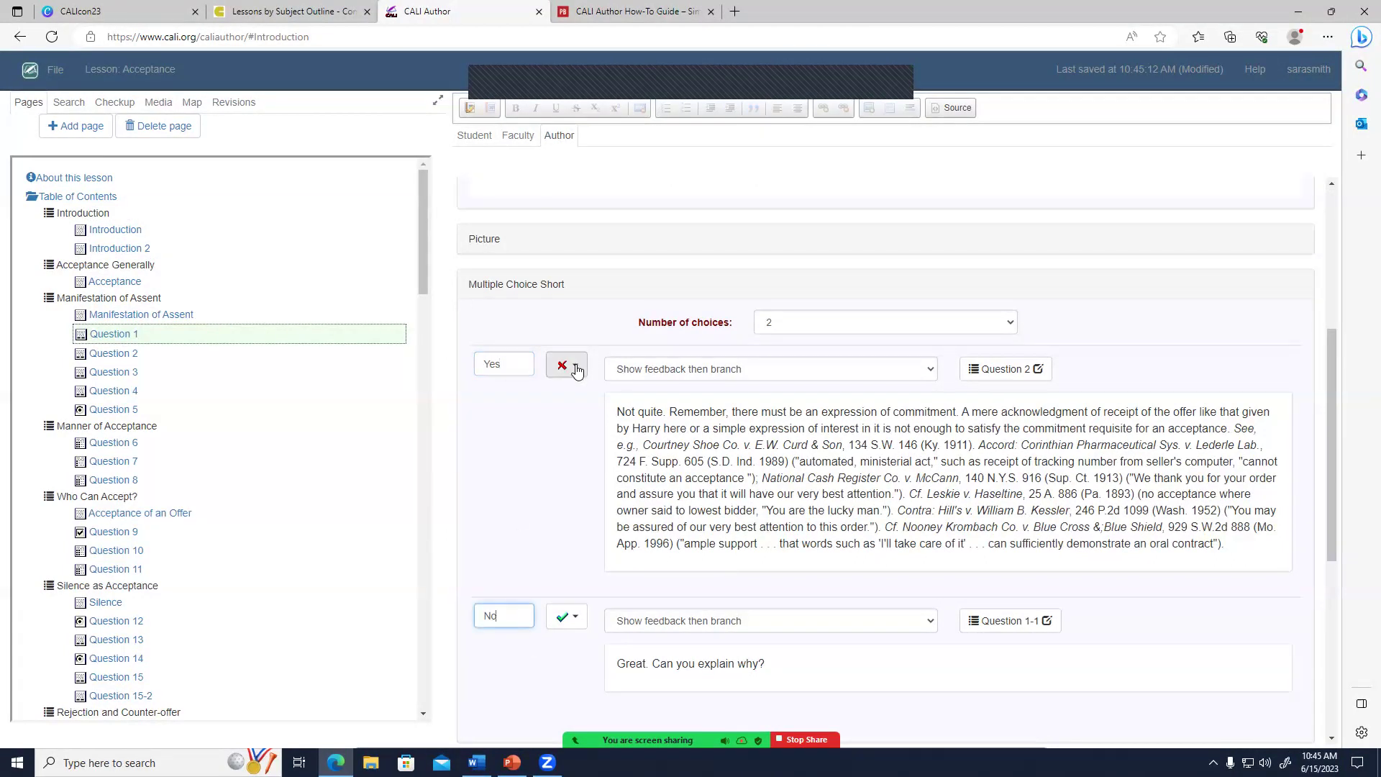
Check the grading options offered for Question 1's Yes and No choices, leaving both settings as they are.
{"action": "left_click", "coordinate": [576, 368]}
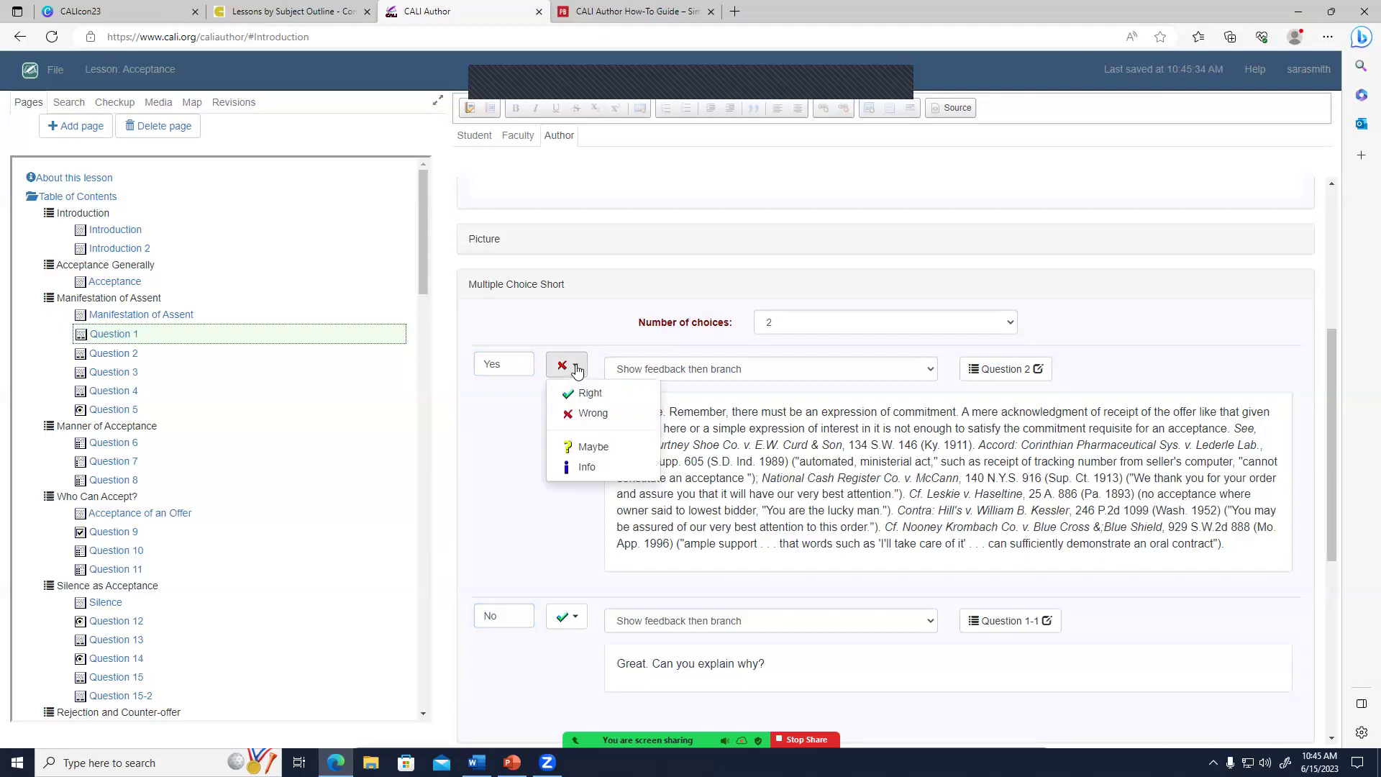
{"action": "left_click", "coordinate": [576, 368]}
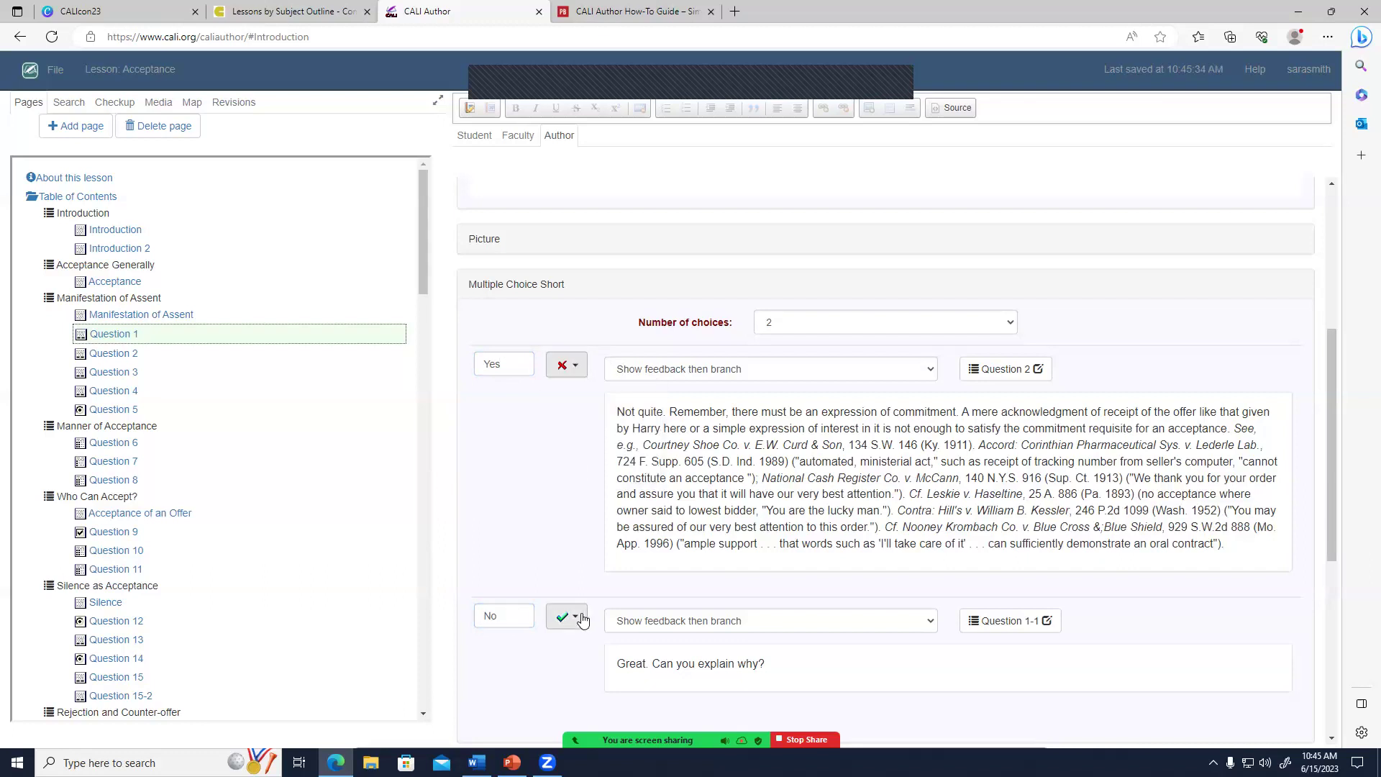
{"action": "left_click", "coordinate": [581, 618]}
{"action": "left_click", "coordinate": [551, 538]}
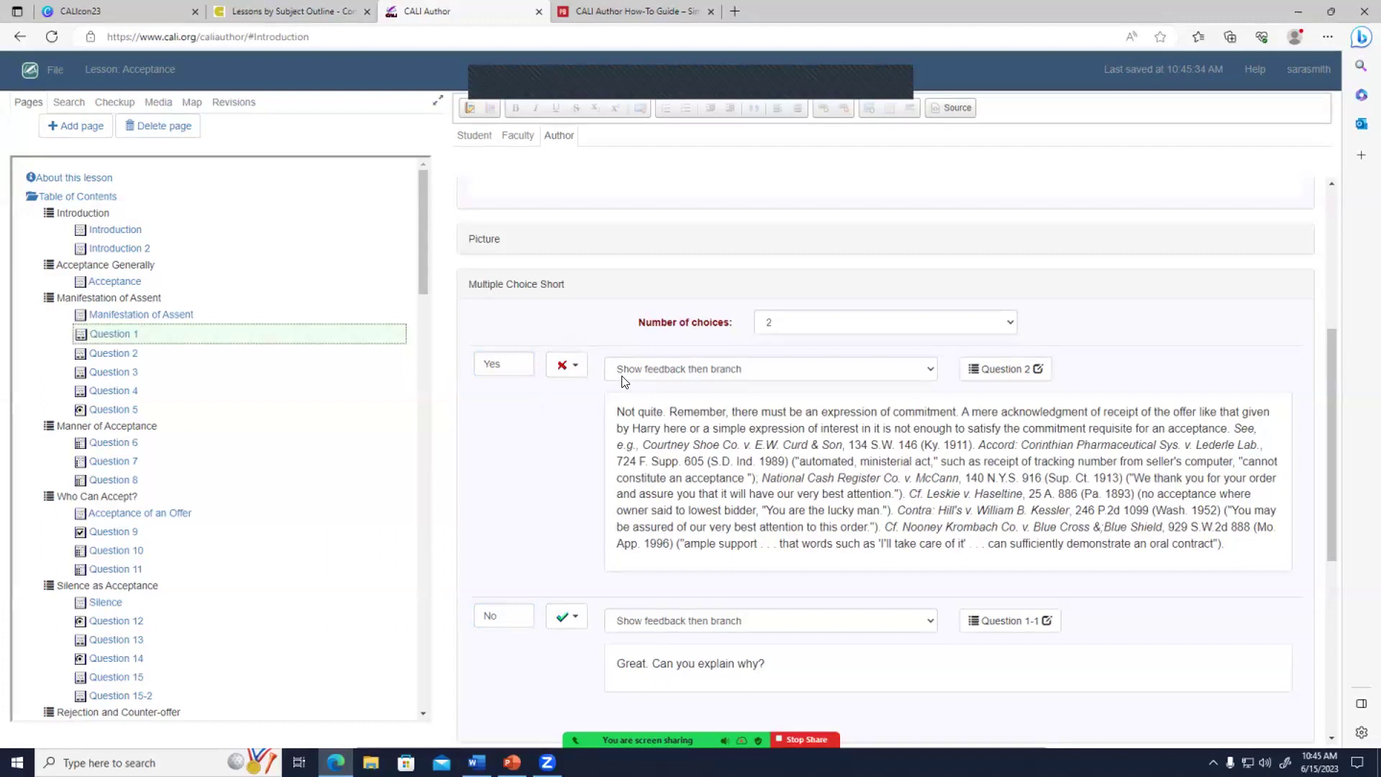
{"action": "left_click", "coordinate": [567, 366]}
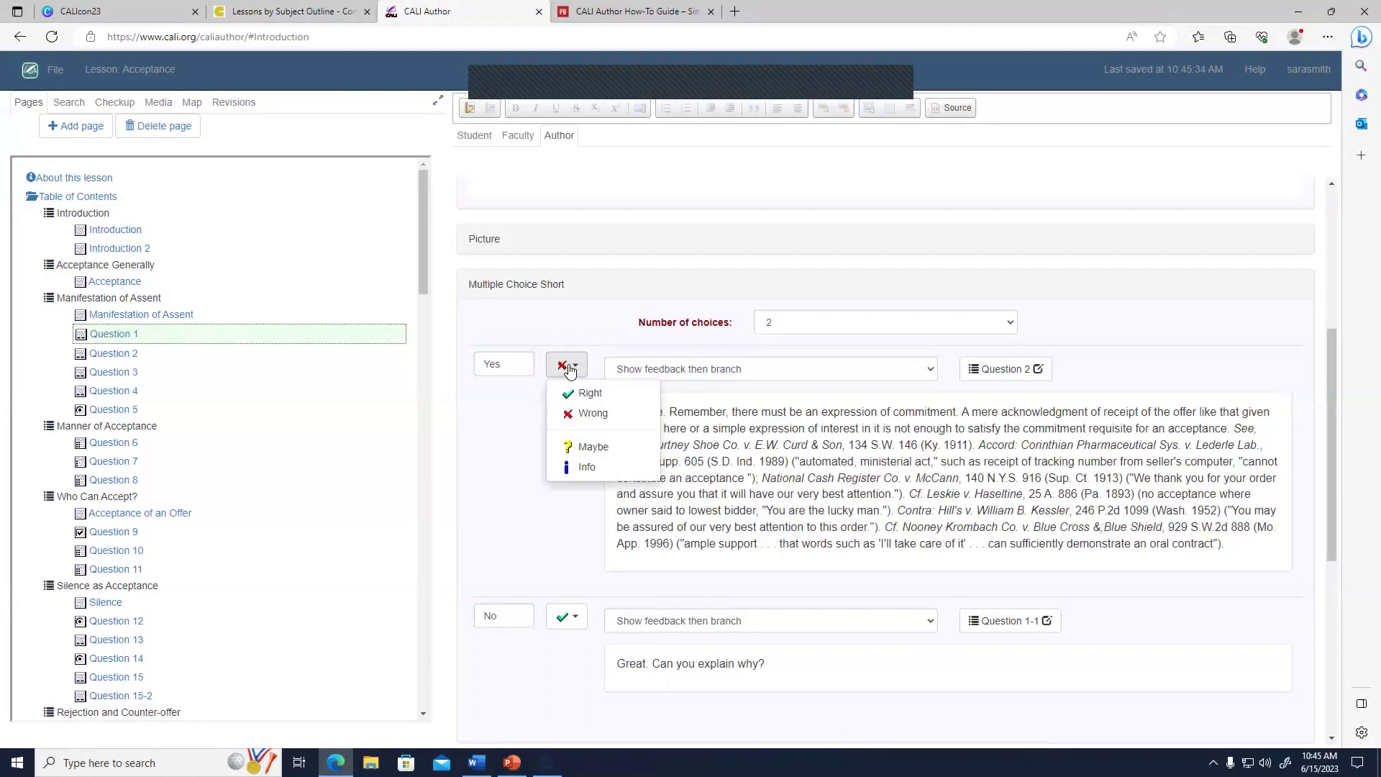
{"action": "left_click", "coordinate": [508, 438]}
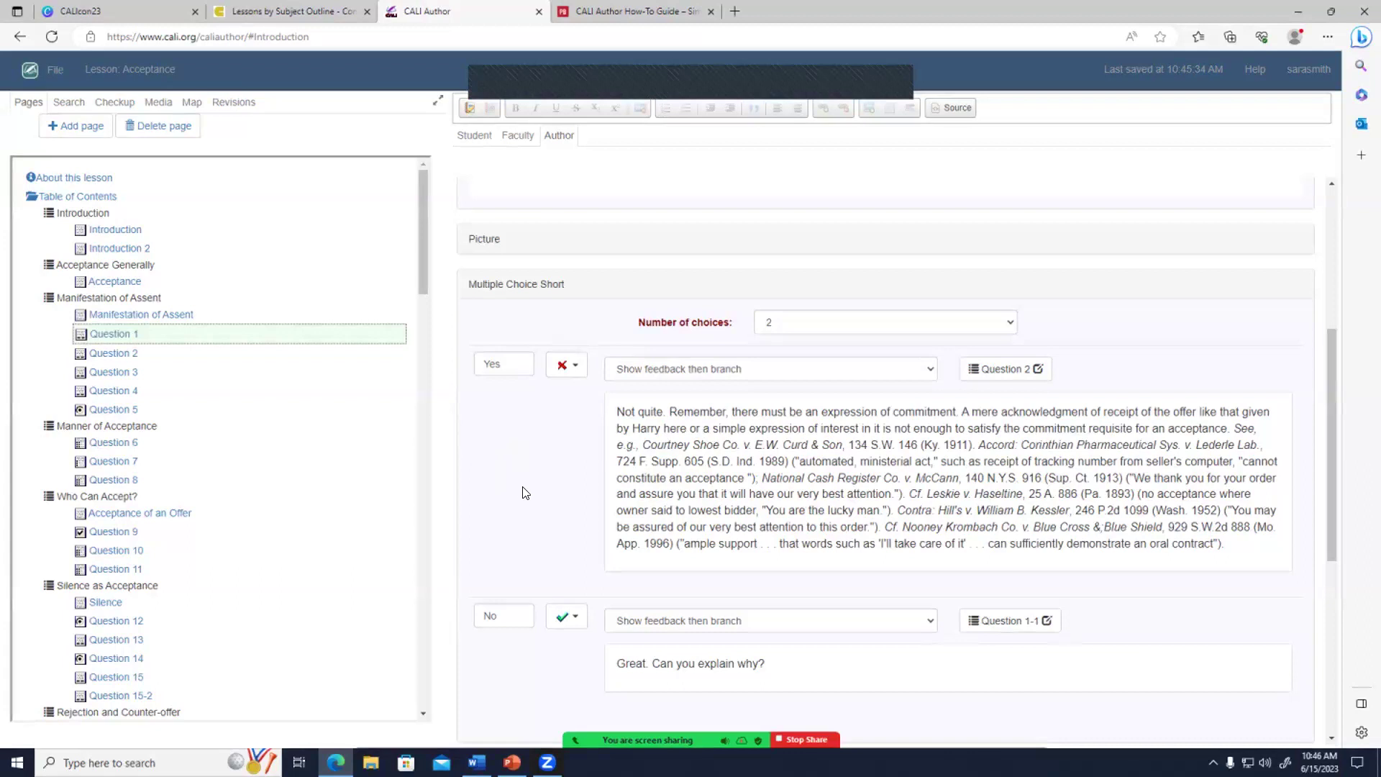
Examine the Yes choice's feedback and label in Question 1 and the options for its number of choices.
{"action": "left_click", "coordinate": [795, 464]}
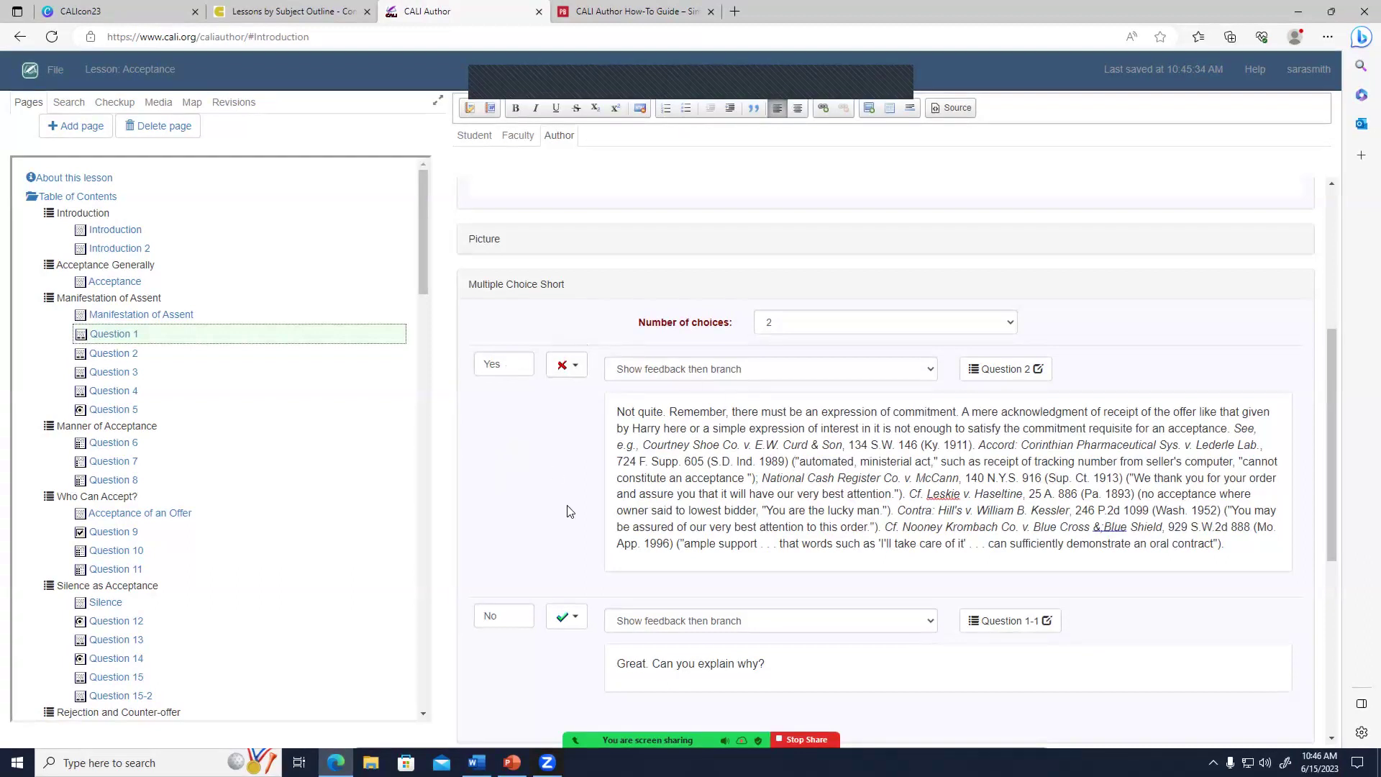
{"action": "scroll", "coordinate": [570, 510], "scroll_direction": "down", "scroll_amount": 1}
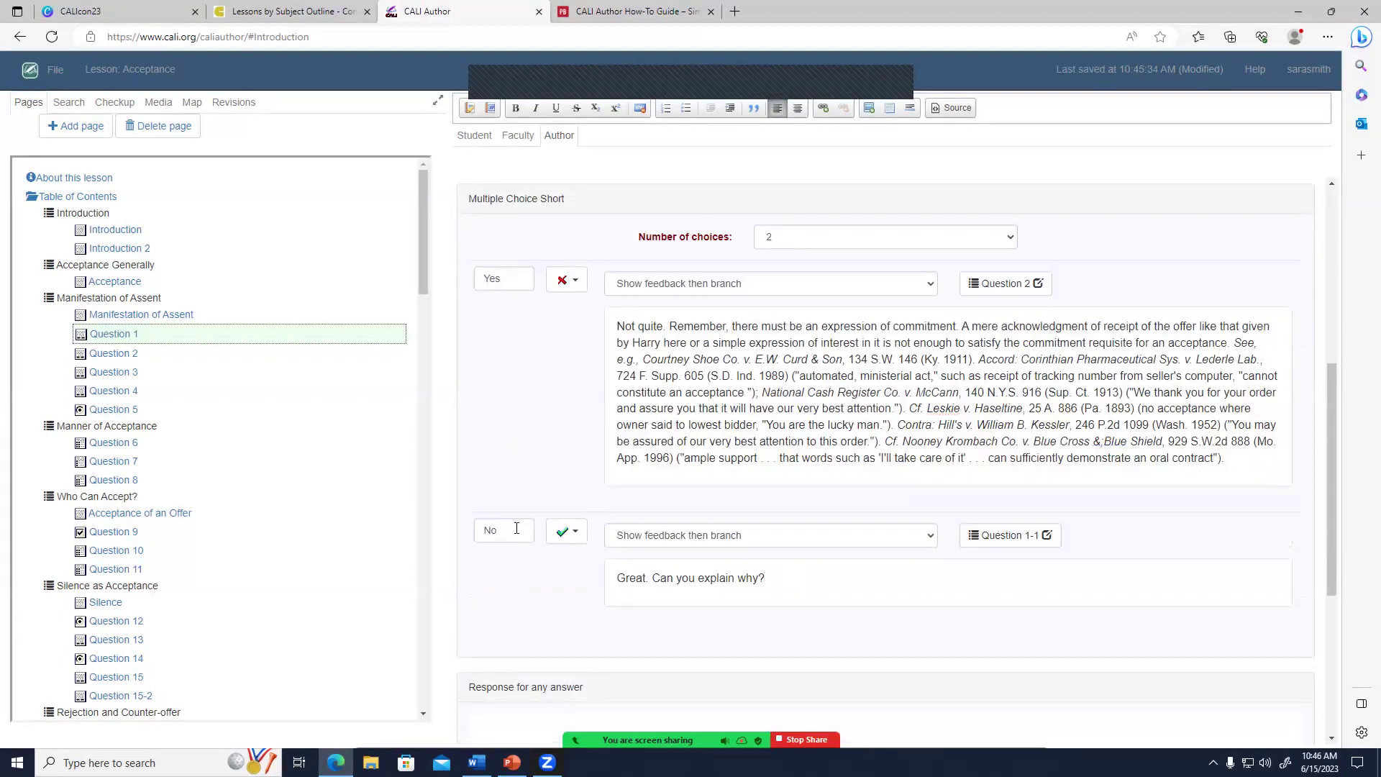
{"action": "double_click", "coordinate": [496, 277]}
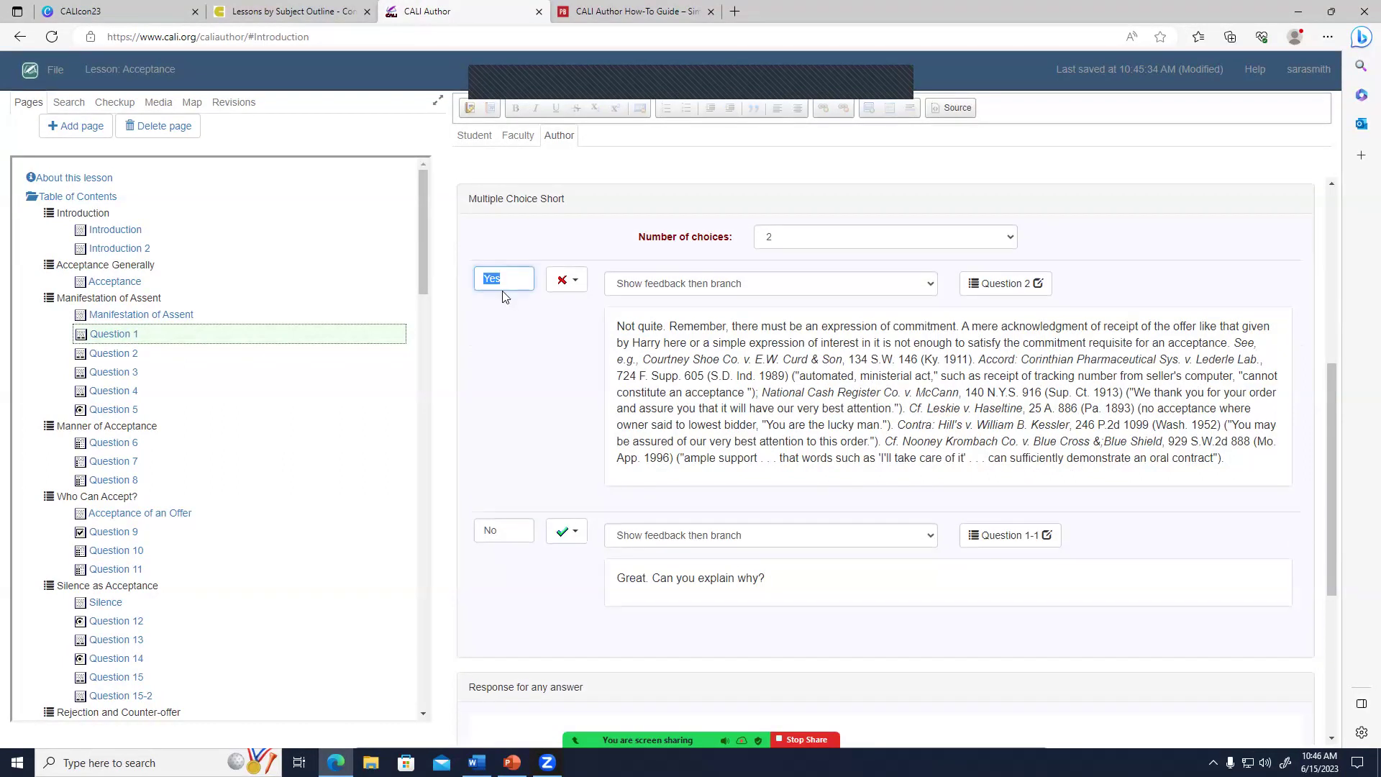
{"action": "left_click", "coordinate": [1011, 240]}
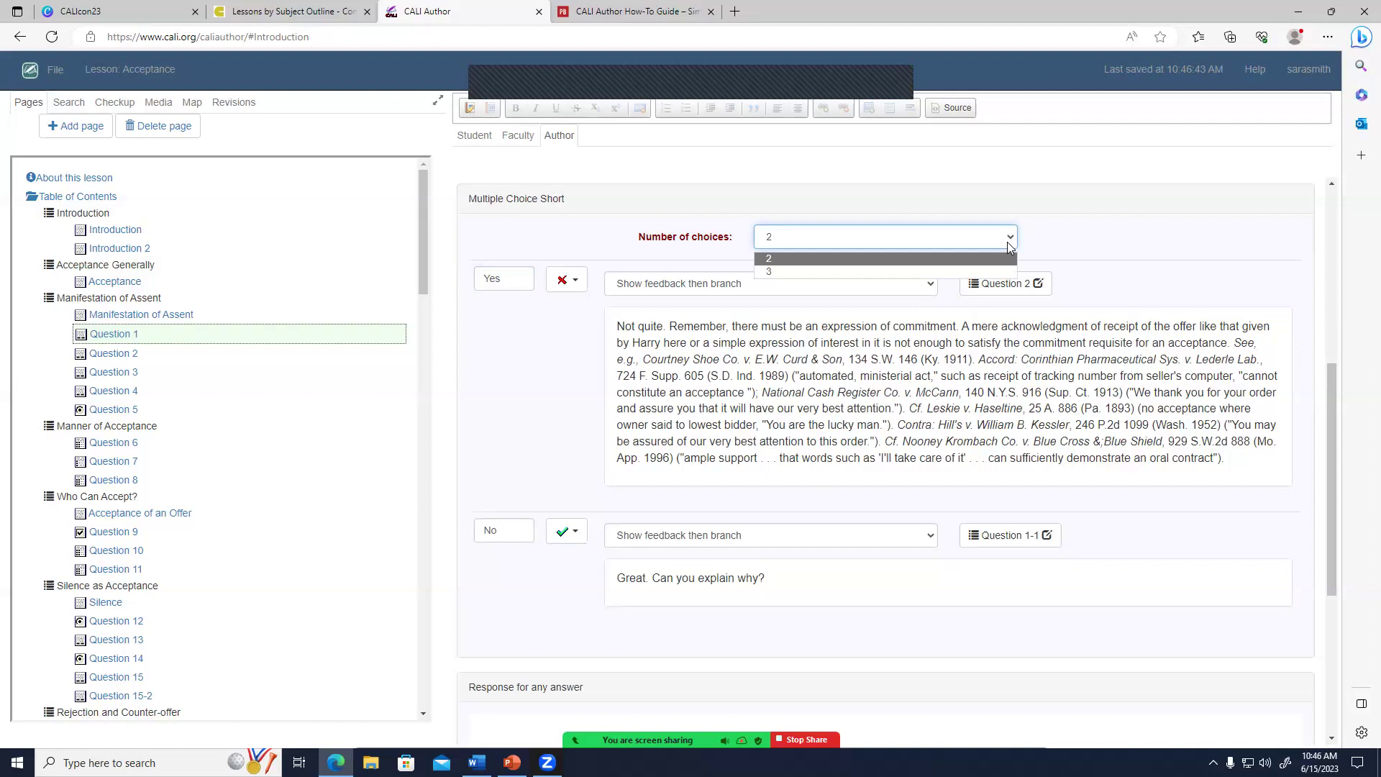
{"action": "left_click", "coordinate": [1089, 246]}
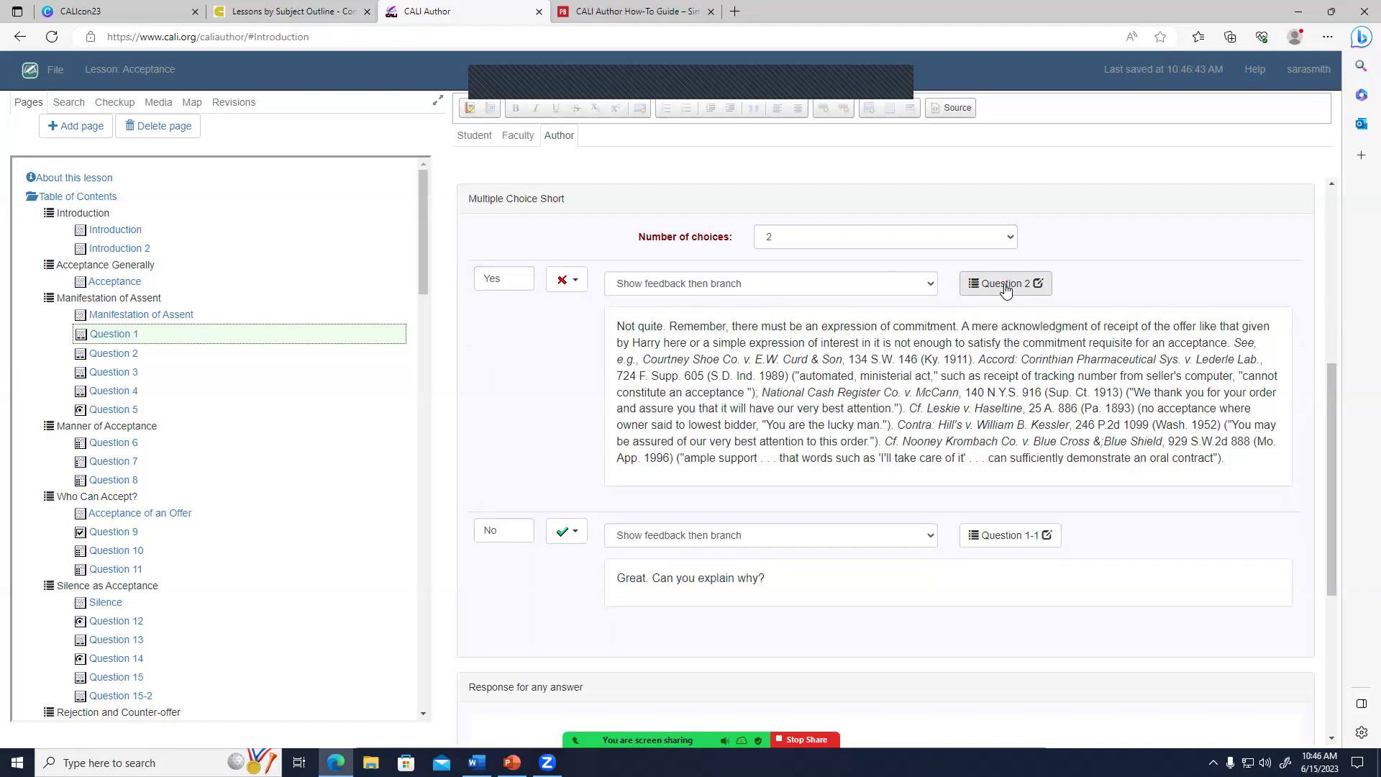
{"action": "scroll", "coordinate": [848, 399], "scroll_direction": "up", "scroll_amount": 5}
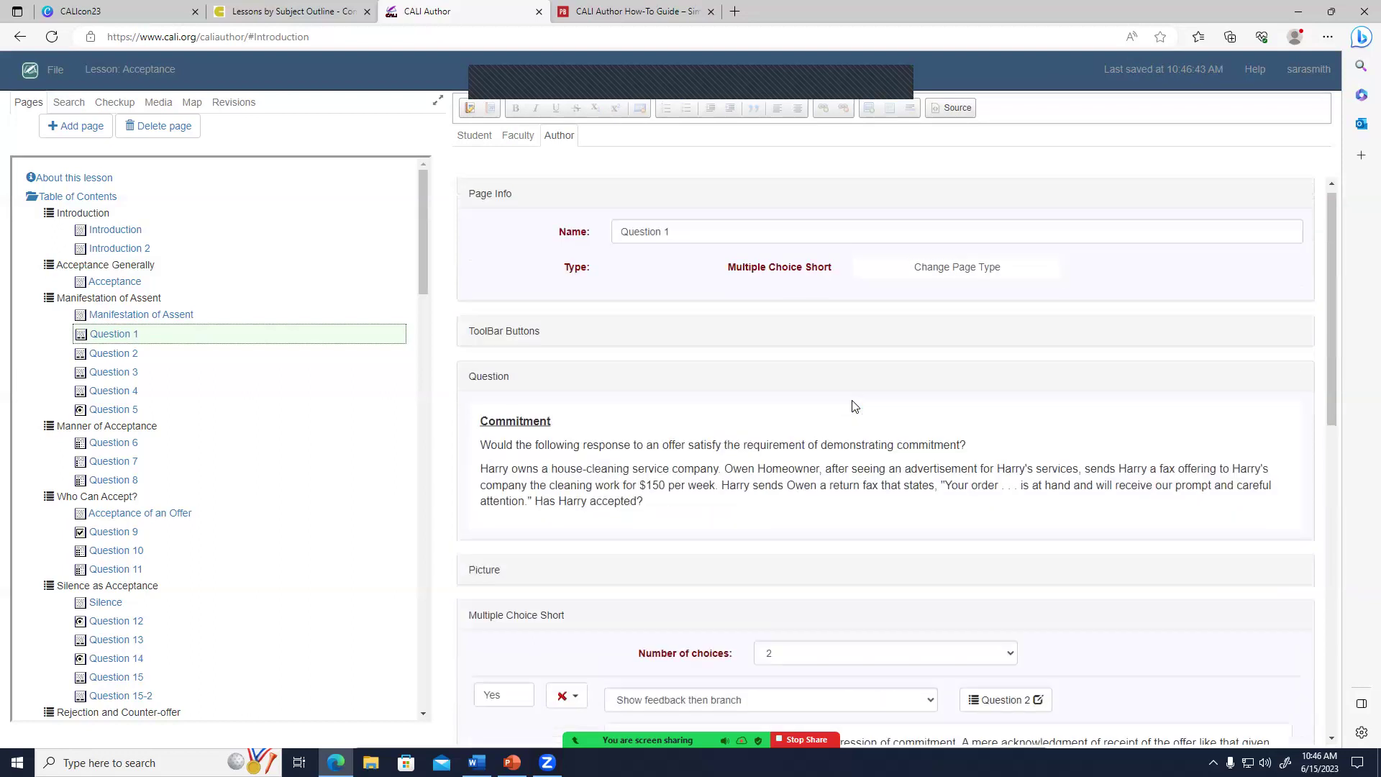
Open Question 9 and review its page type, question text and list of answer items.
{"action": "left_click", "coordinate": [96, 536]}
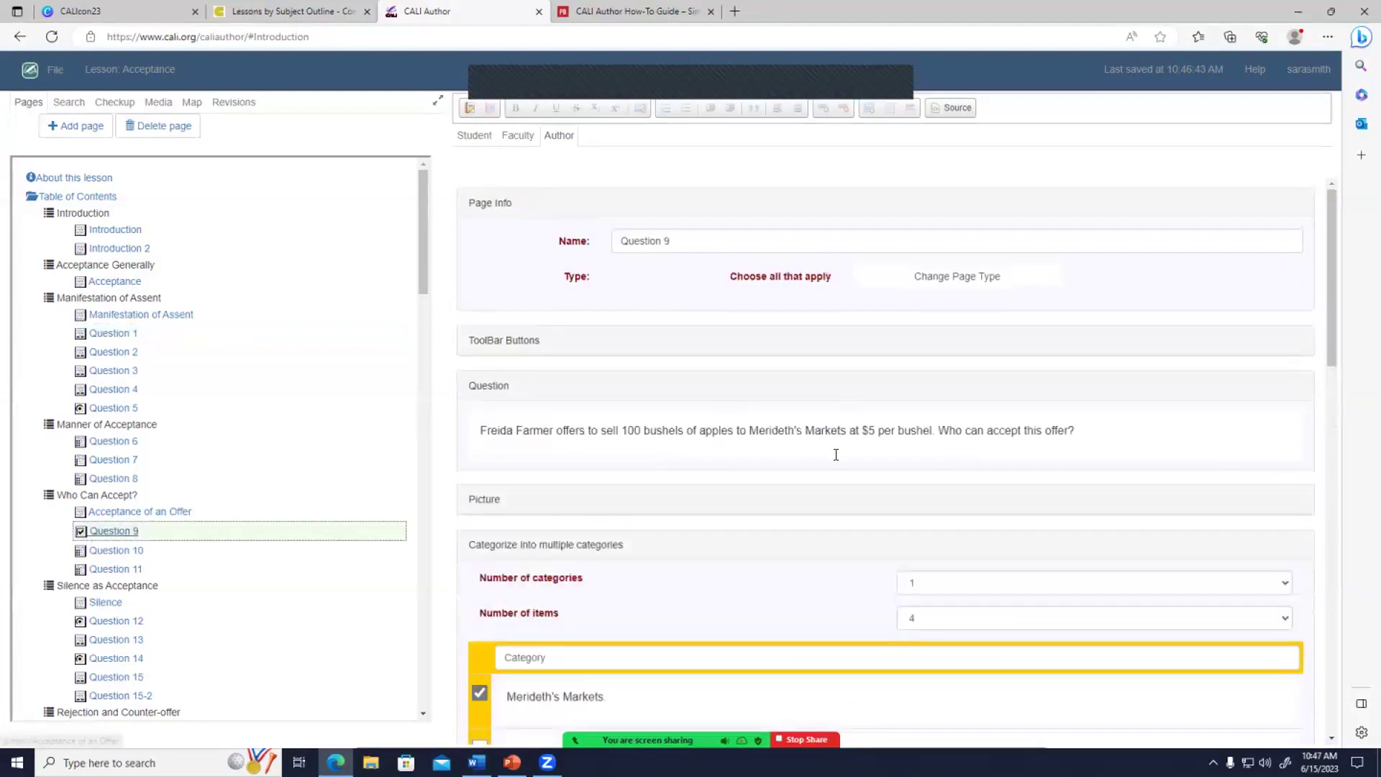
{"action": "scroll", "coordinate": [835, 454], "scroll_direction": "down", "scroll_amount": 2}
{"action": "scroll", "coordinate": [836, 455], "scroll_direction": "up", "scroll_amount": 1}
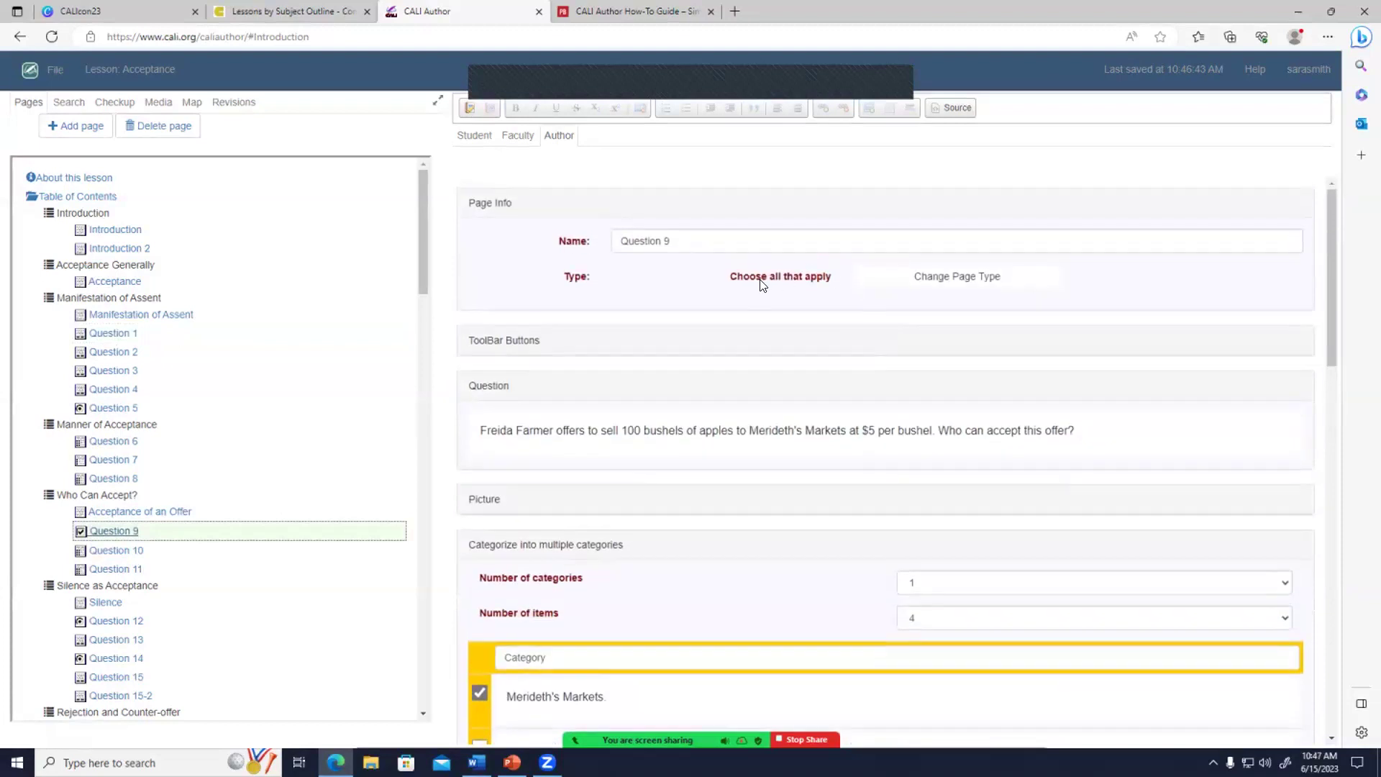
{"action": "scroll", "coordinate": [786, 423], "scroll_direction": "down", "scroll_amount": 5}
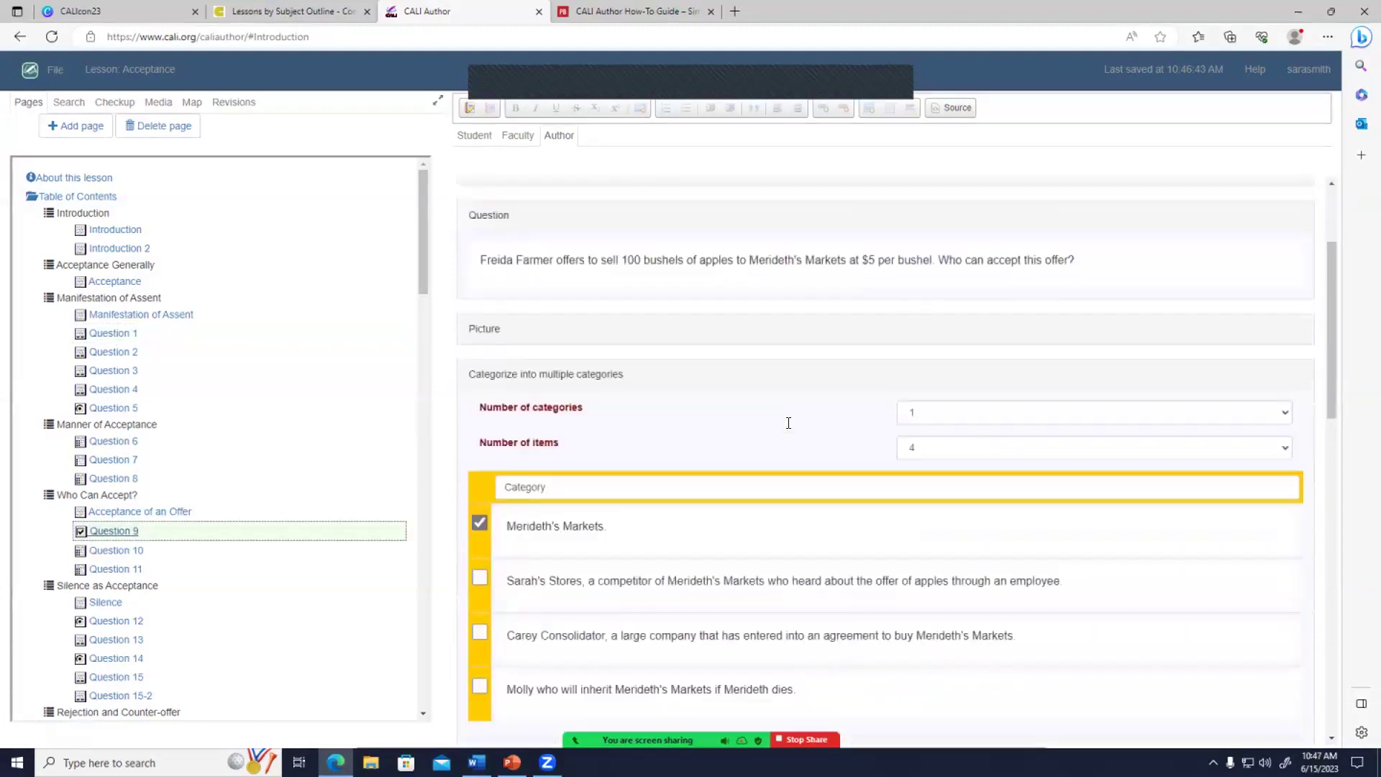
{"action": "left_click", "coordinate": [671, 362]}
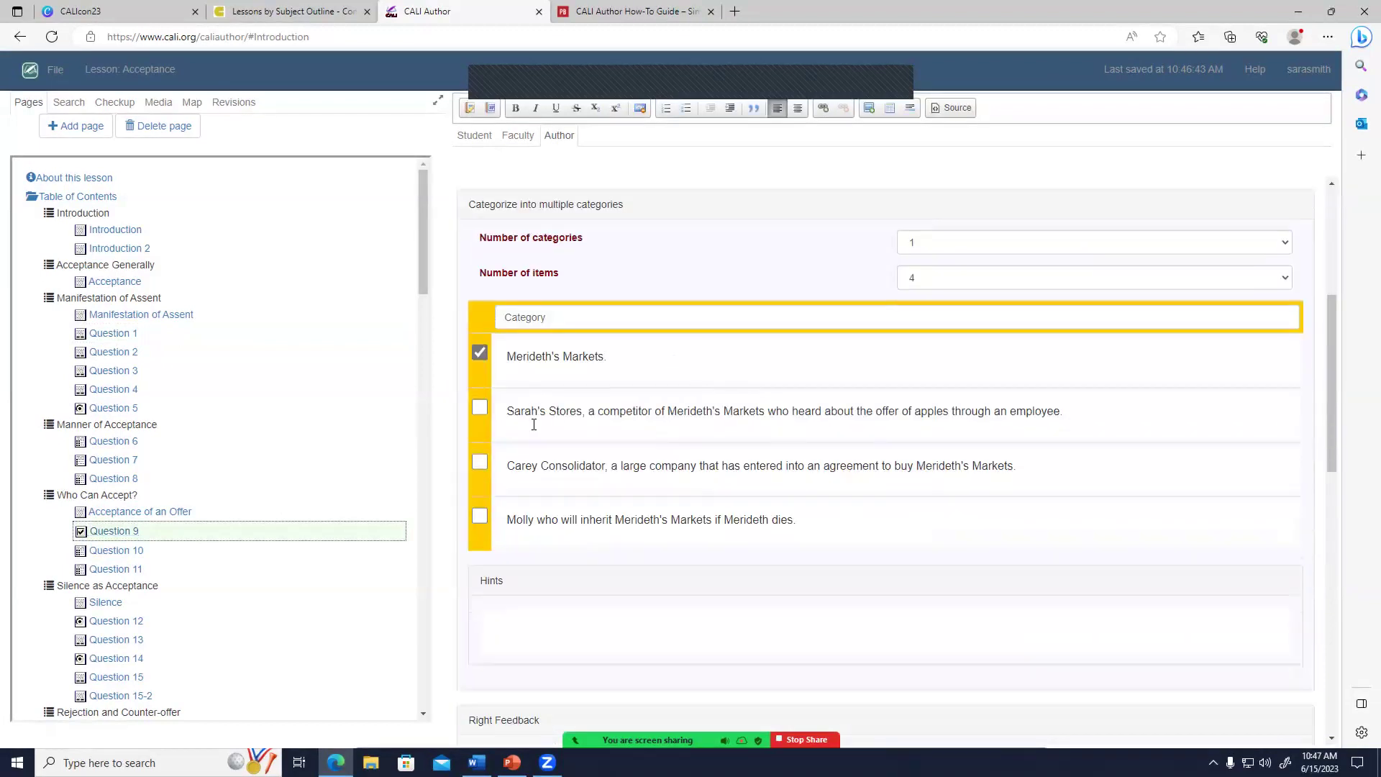
Mark and unmark Question 9's last item as correct, and check the options for the number of categories and items.
{"action": "left_click", "coordinate": [479, 518]}
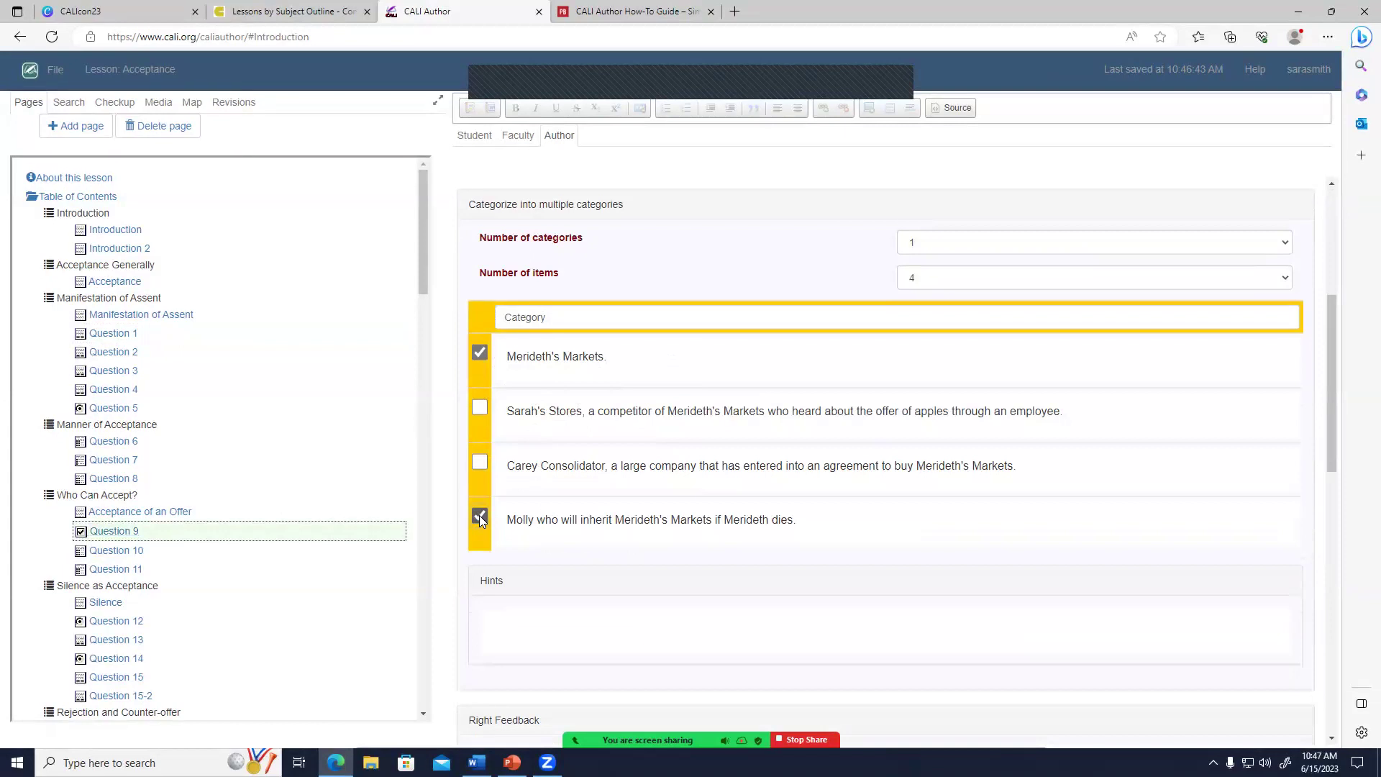
{"action": "left_click", "coordinate": [479, 517]}
{"action": "left_click", "coordinate": [951, 253]}
{"action": "left_click", "coordinate": [949, 251]}
{"action": "left_click", "coordinate": [943, 279]}
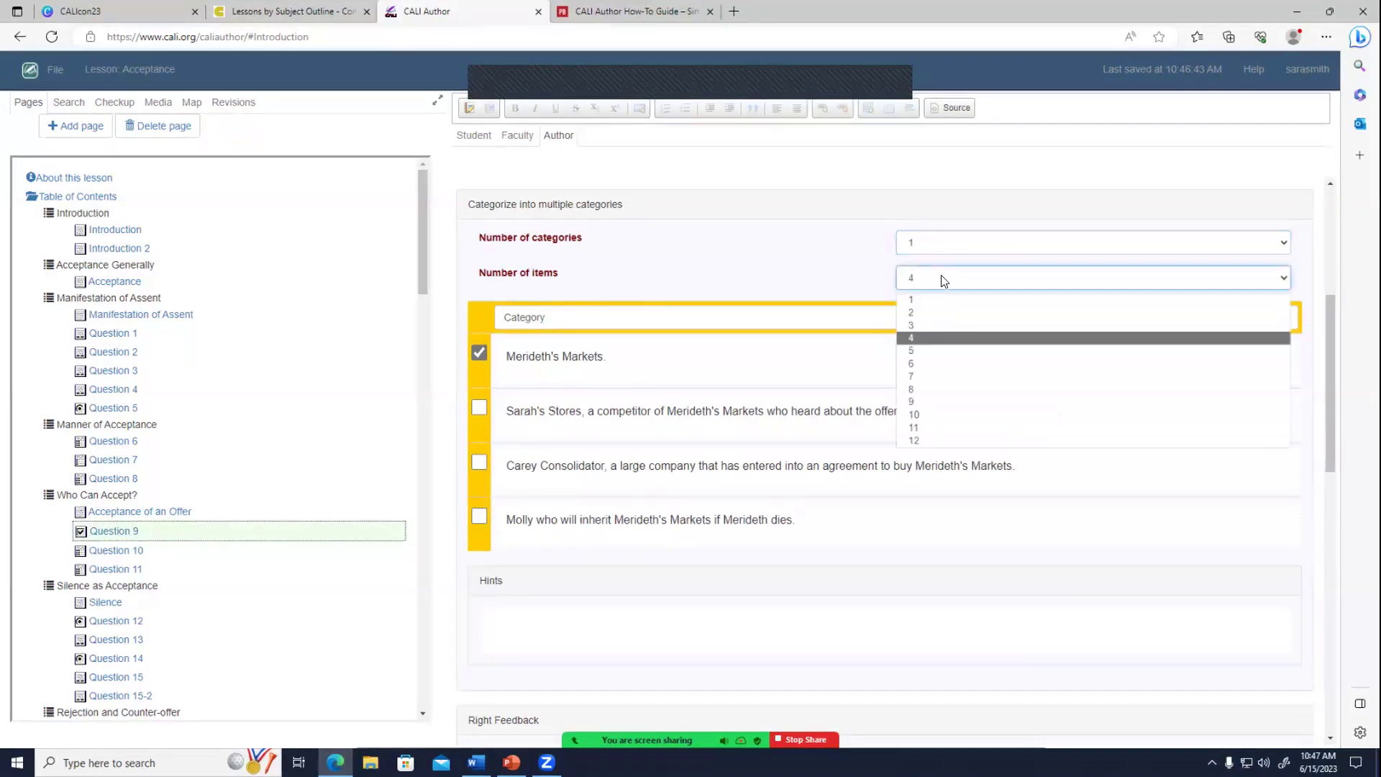
{"action": "left_click", "coordinate": [629, 272]}
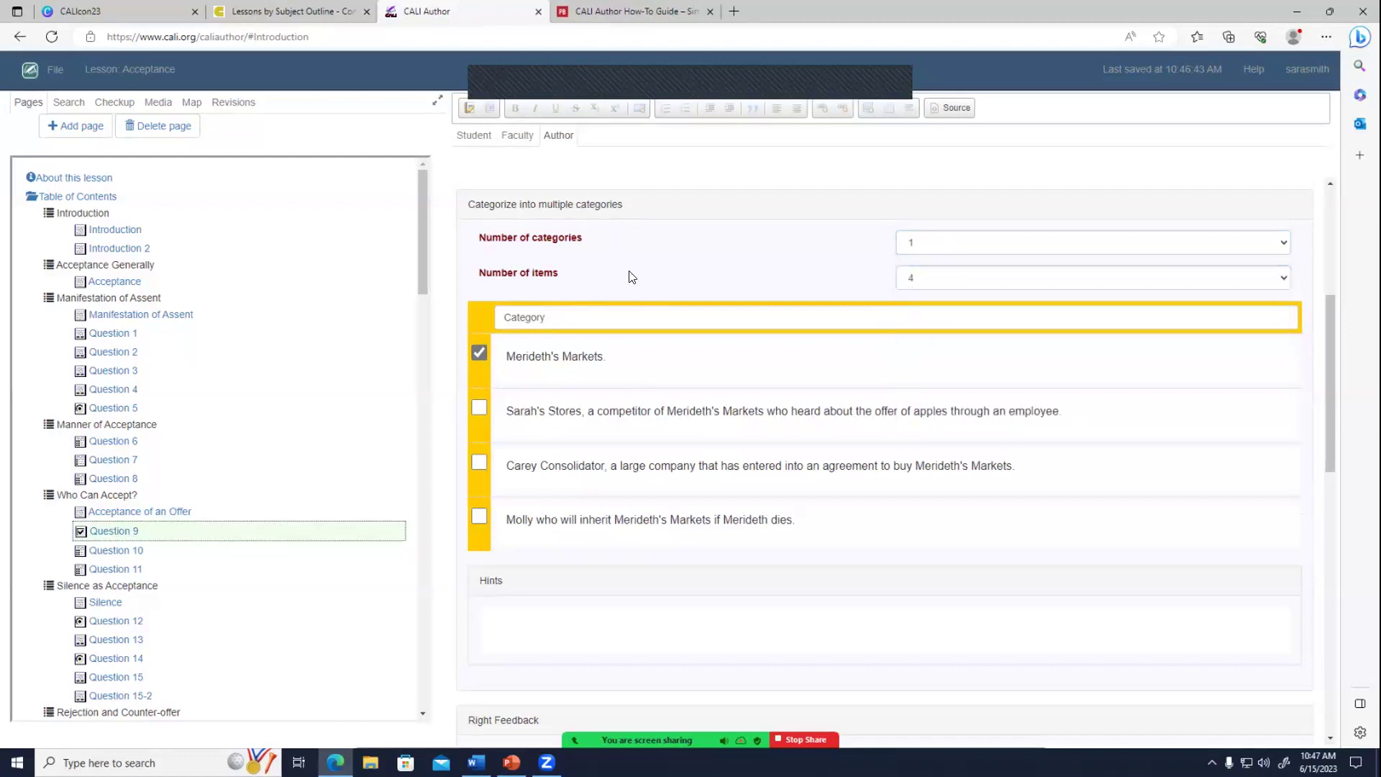
Preview Question 9 as a student, choose Merideth's Markets as the answer and have it graded.
{"action": "left_click", "coordinate": [474, 135]}
{"action": "scroll", "coordinate": [475, 324], "scroll_direction": "down", "scroll_amount": 3}
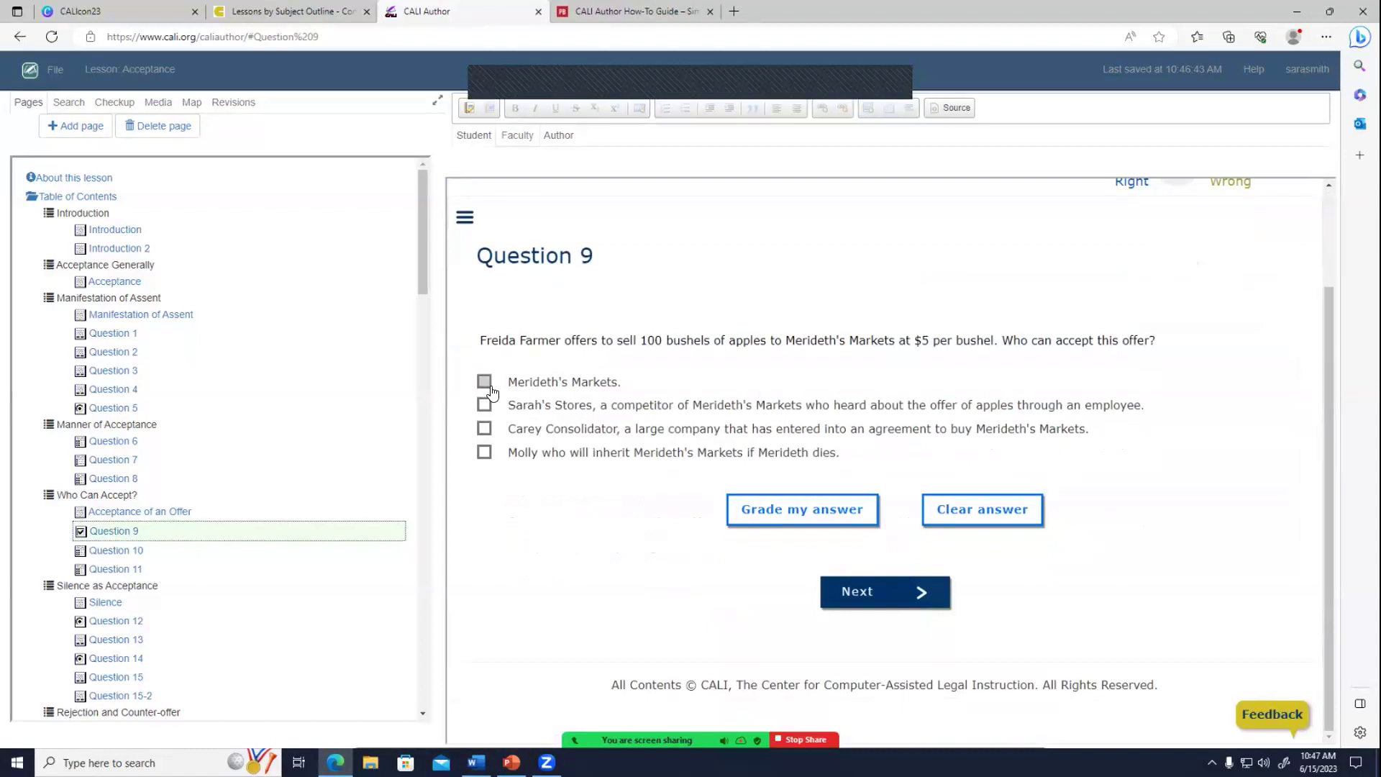
{"action": "left_click", "coordinate": [489, 388]}
{"action": "left_click", "coordinate": [770, 512]}
{"action": "scroll", "coordinate": [831, 513], "scroll_direction": "down", "scroll_amount": 3}
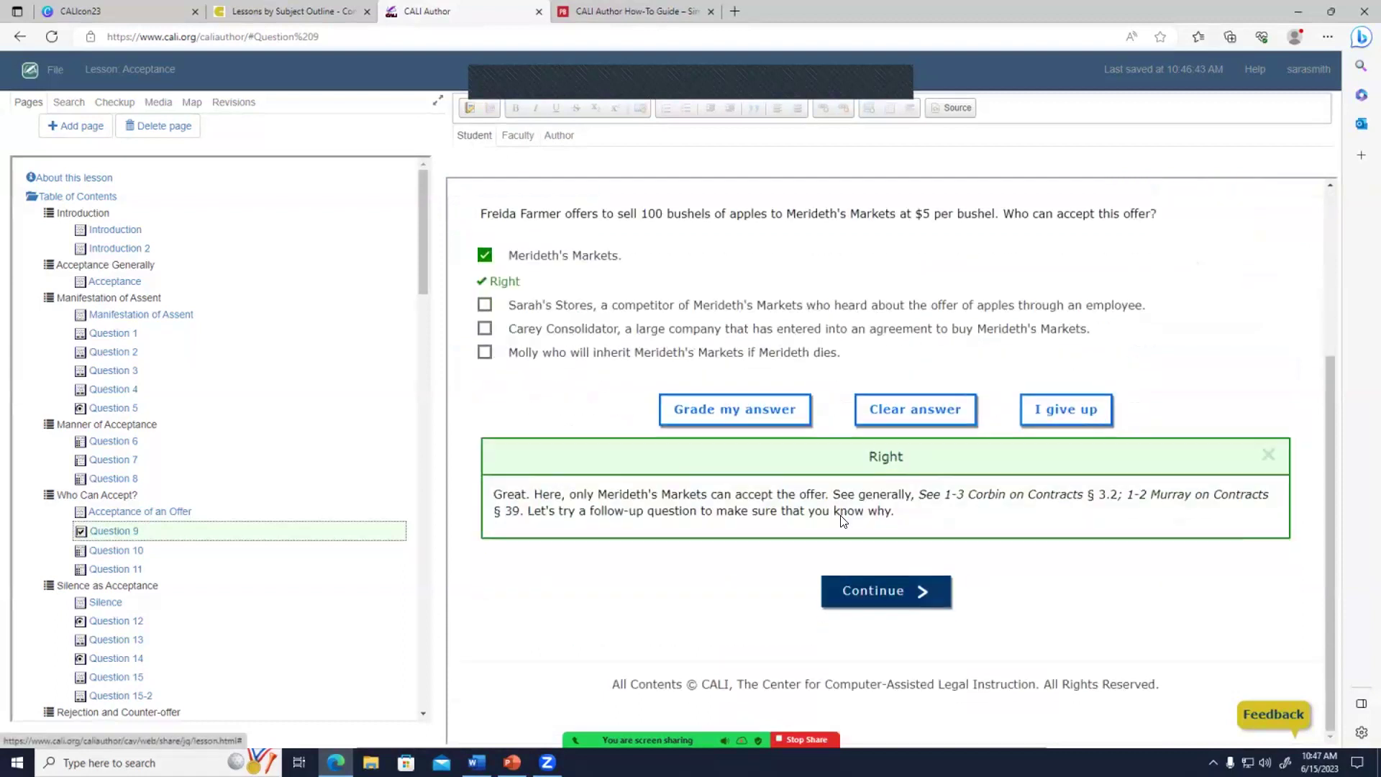
Return Question 9 to the author view and review its right feedback, wrong feedback and answer items.
{"action": "left_click", "coordinate": [559, 135]}
{"action": "scroll", "coordinate": [696, 397], "scroll_direction": "down", "scroll_amount": 5}
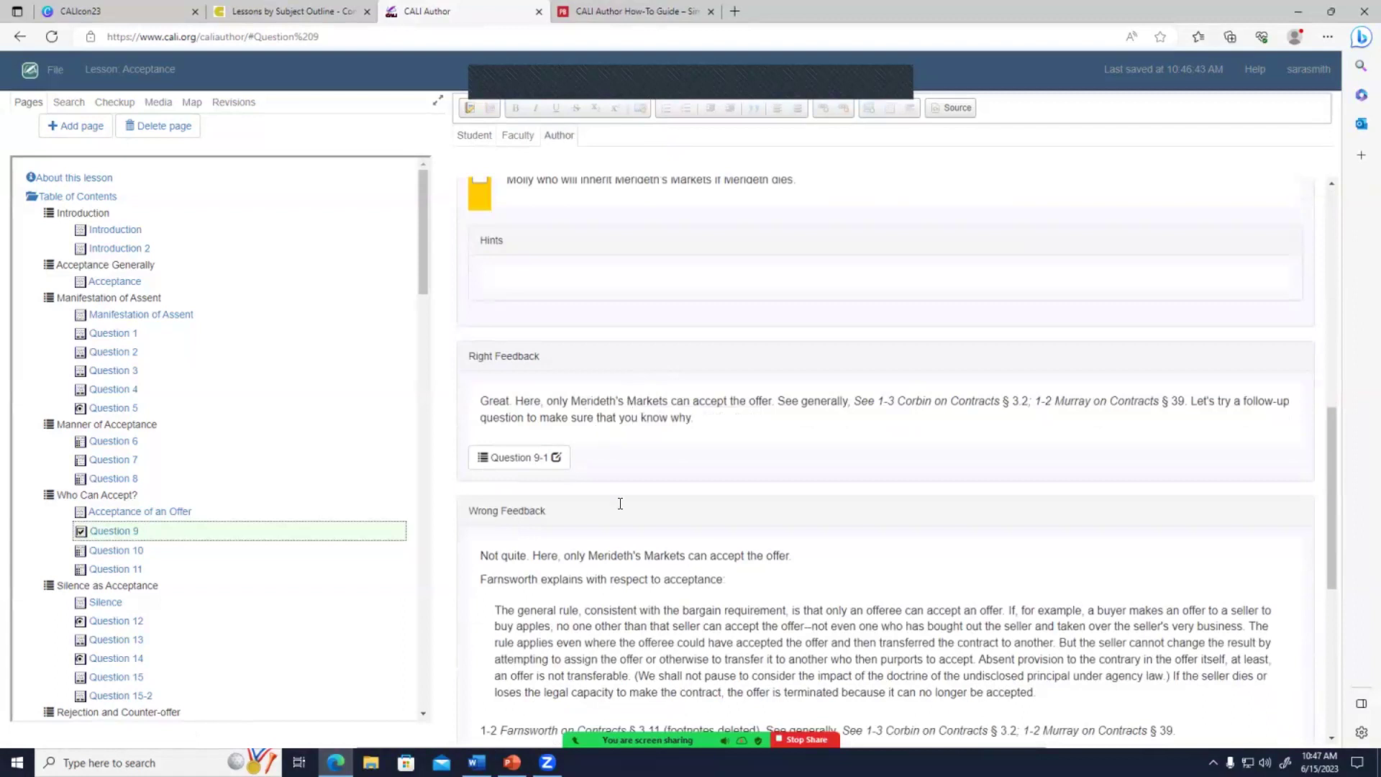
{"action": "scroll", "coordinate": [619, 503], "scroll_direction": "down", "scroll_amount": 2}
{"action": "left_click", "coordinate": [603, 464]}
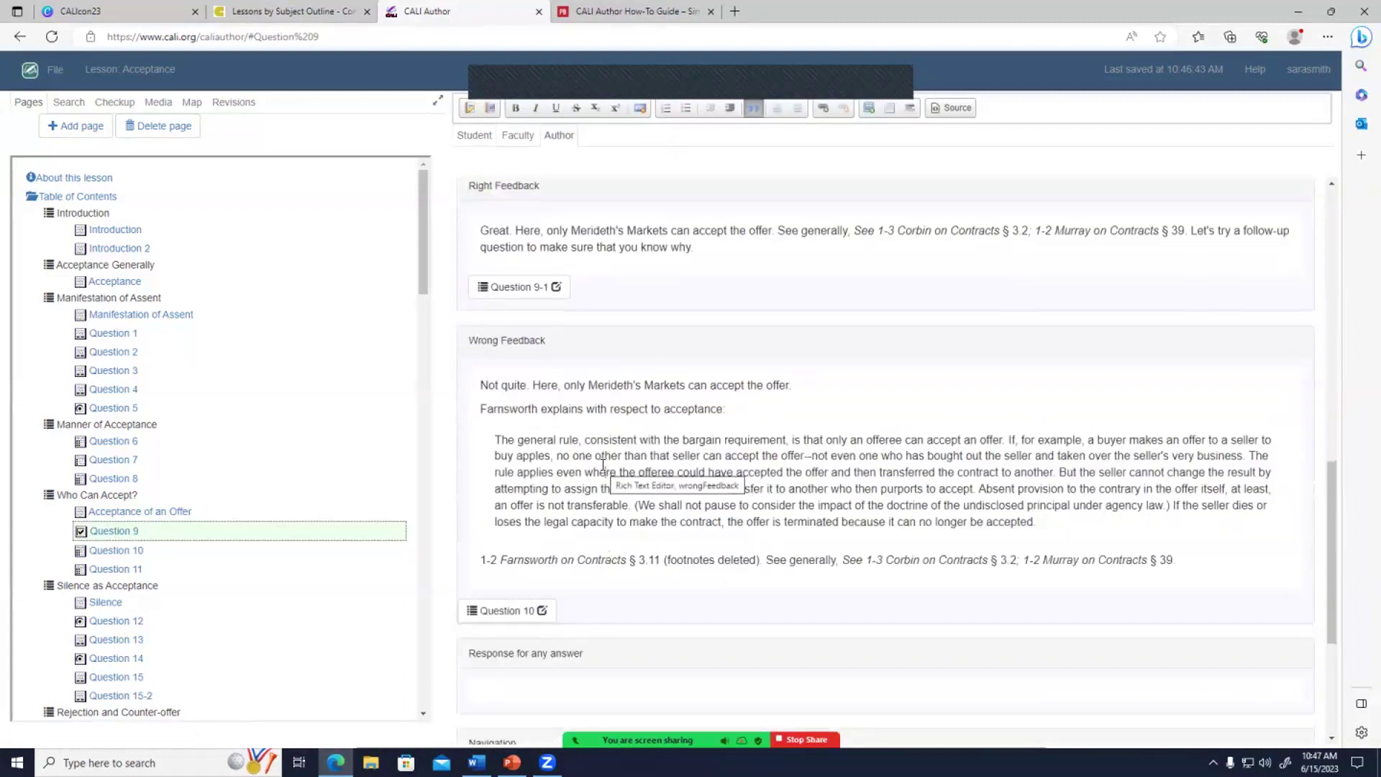
{"action": "scroll", "coordinate": [603, 464], "scroll_direction": "up", "scroll_amount": 9}
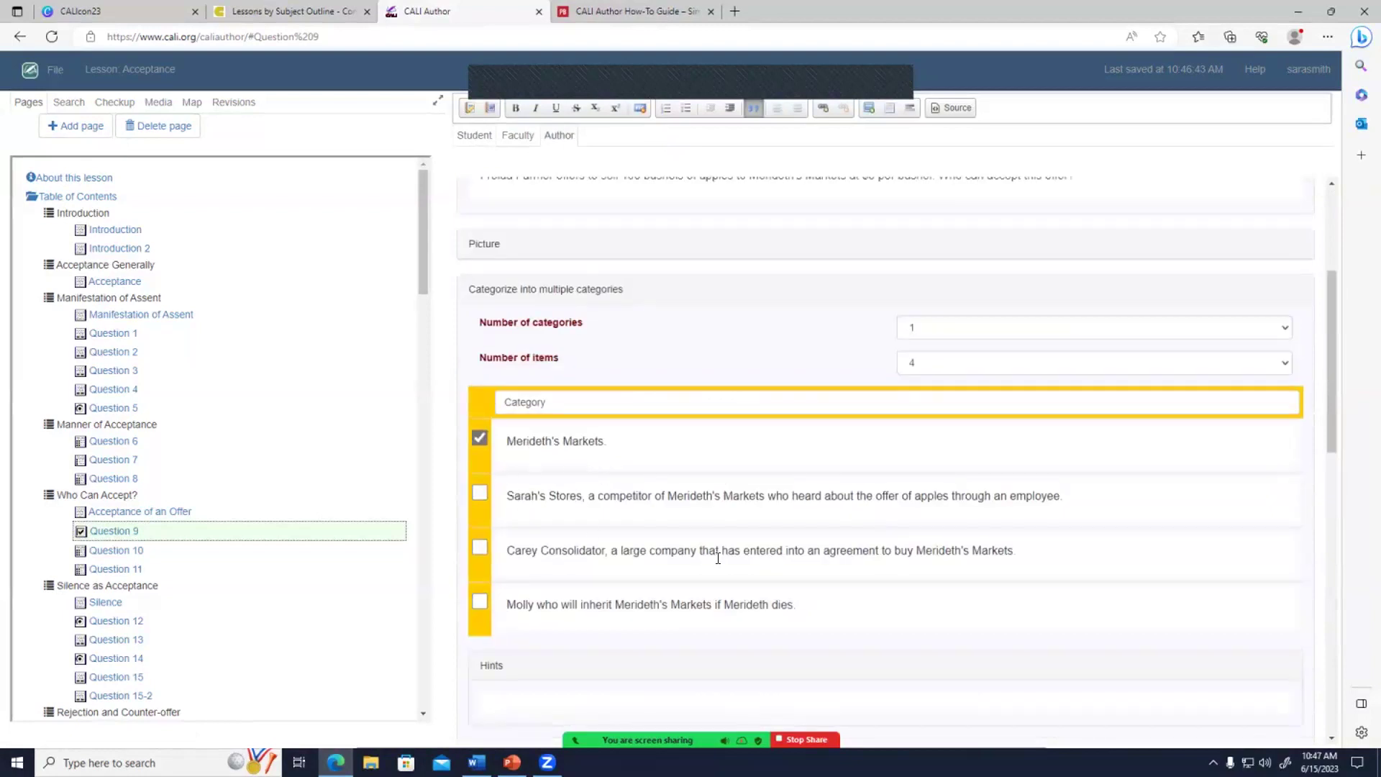
{"action": "left_click", "coordinate": [733, 343]}
{"action": "scroll", "coordinate": [734, 342], "scroll_direction": "up", "scroll_amount": 4}
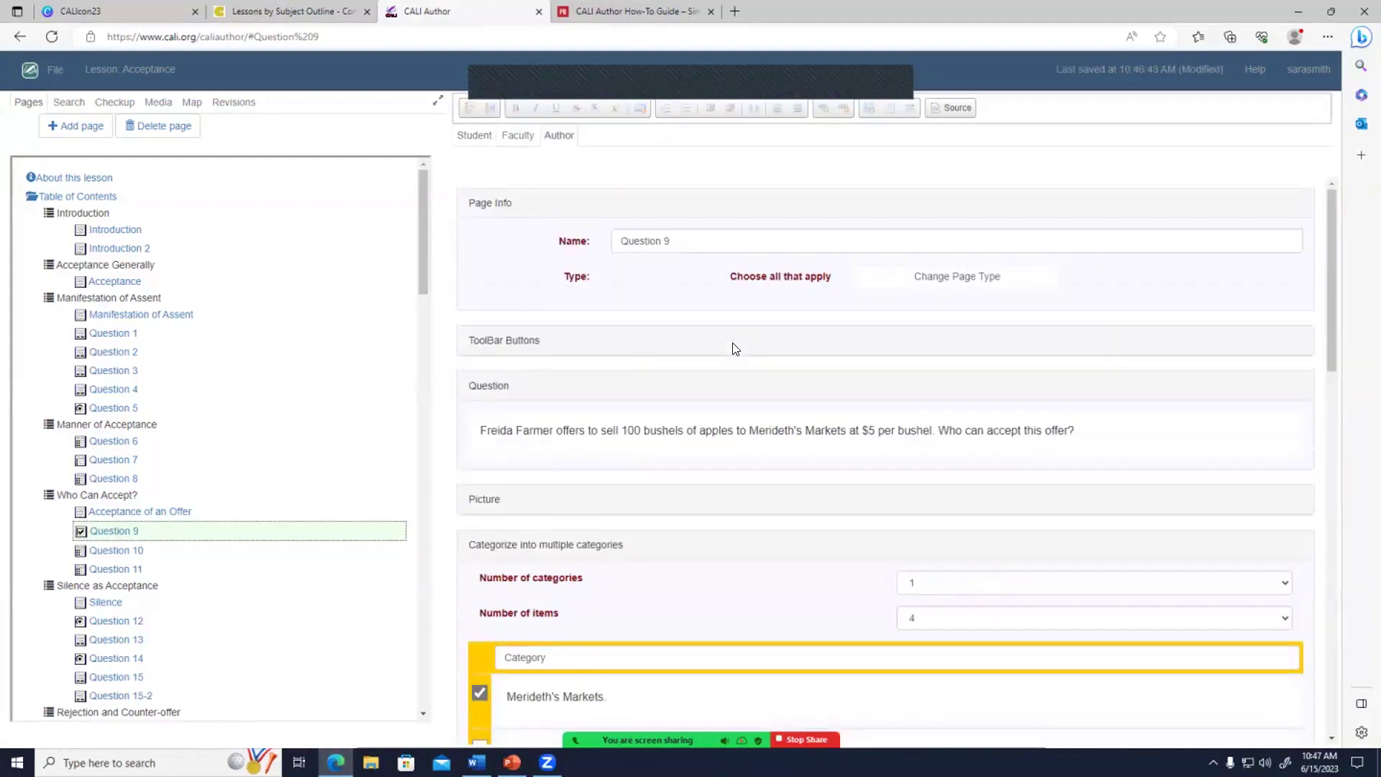
Open the Introduction page and add the word "here" at the end of its first paragraph.
{"action": "left_click", "coordinate": [108, 231]}
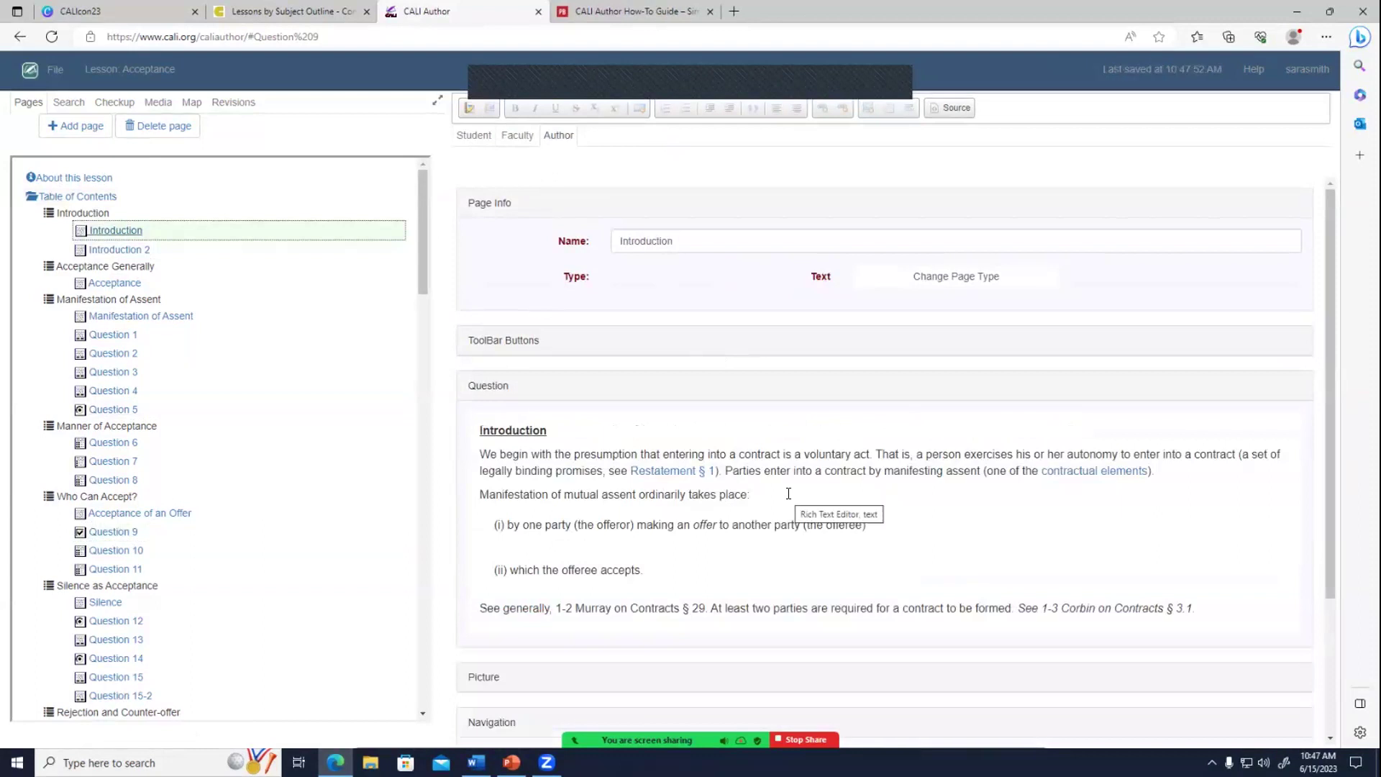
{"action": "left_click", "coordinate": [1164, 470]}
{"action": "type", "text": "here"}
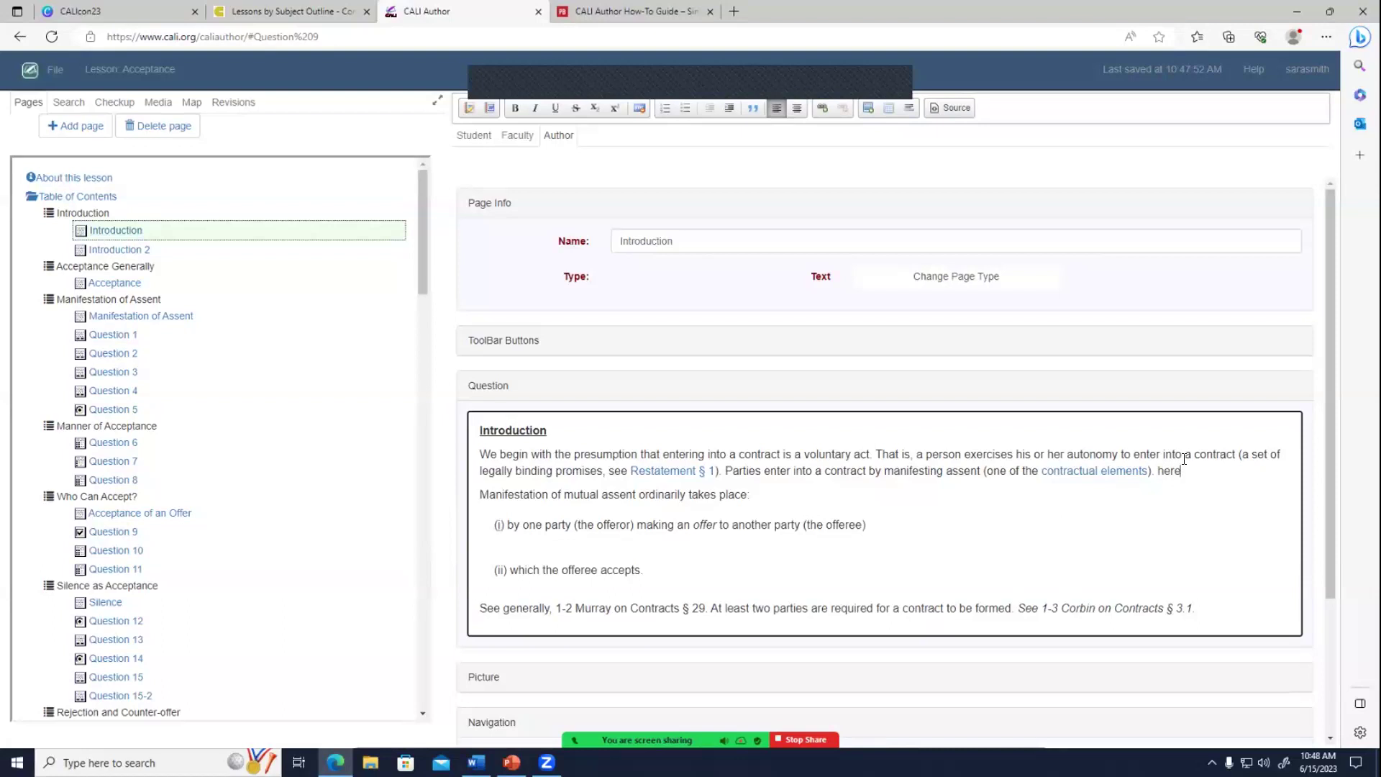
{"action": "left_click_drag", "start_coordinate": [1183, 471], "coordinate": [1158, 475]}
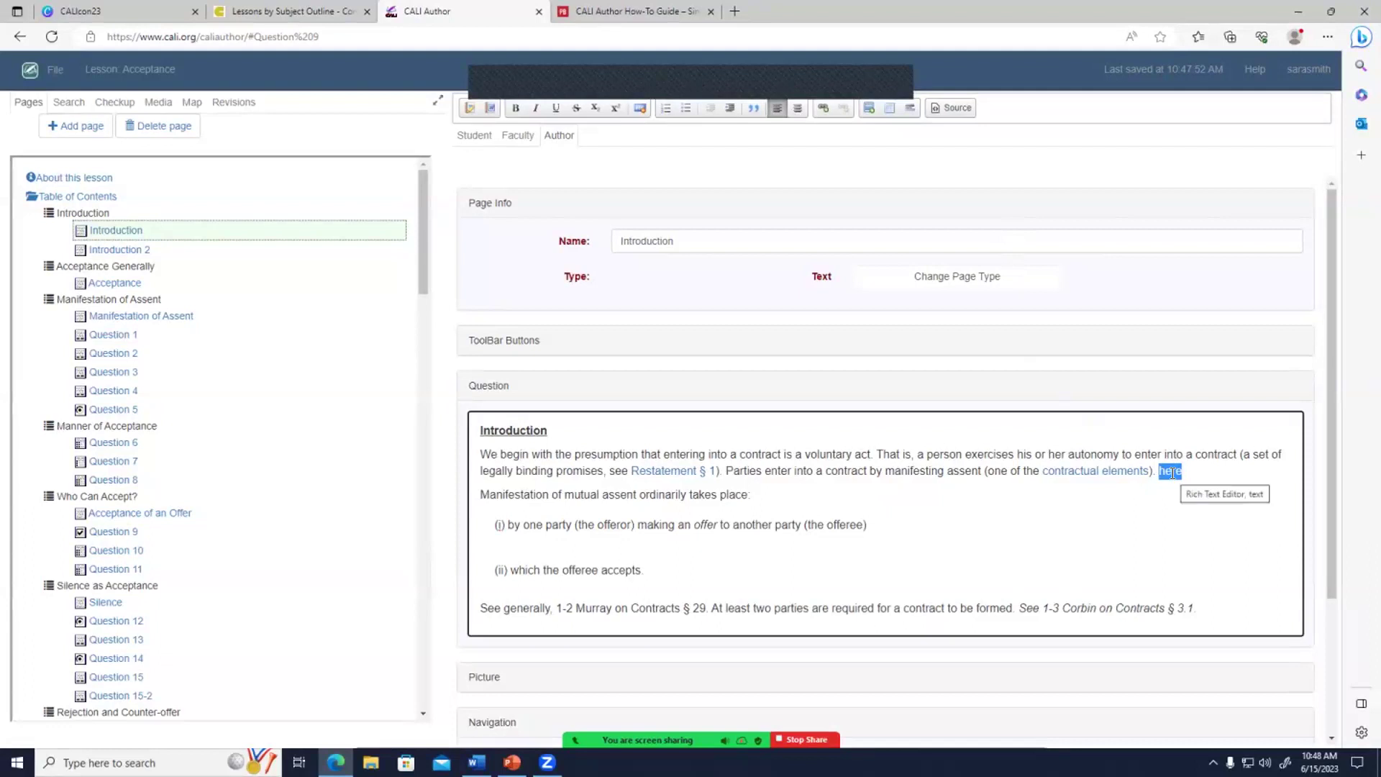
{"action": "left_click", "coordinate": [819, 107]}
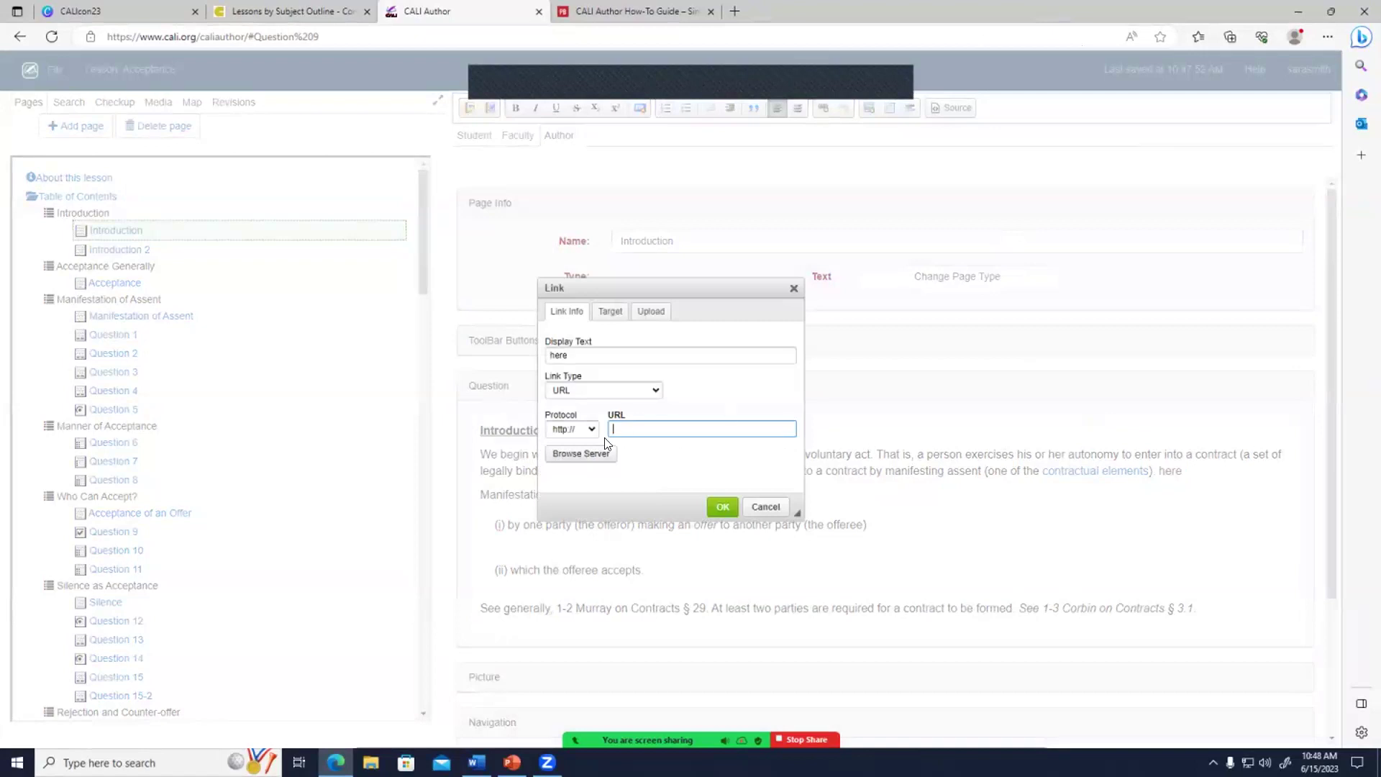
{"action": "type", "text": "cali.org"}
{"action": "left_click", "coordinate": [722, 506]}
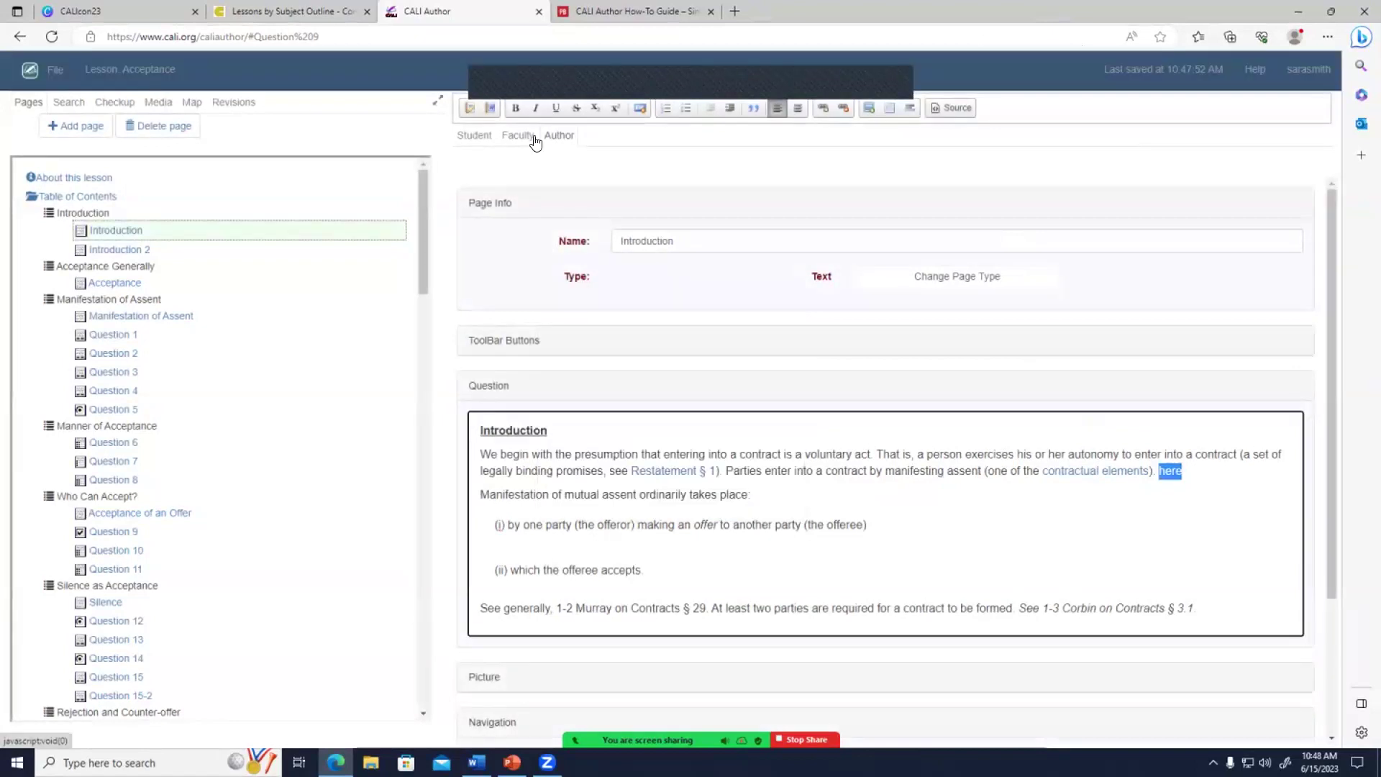
Preview the Introduction page as a student and test its "here" and "contractual elements" links.
{"action": "left_click", "coordinate": [474, 135]}
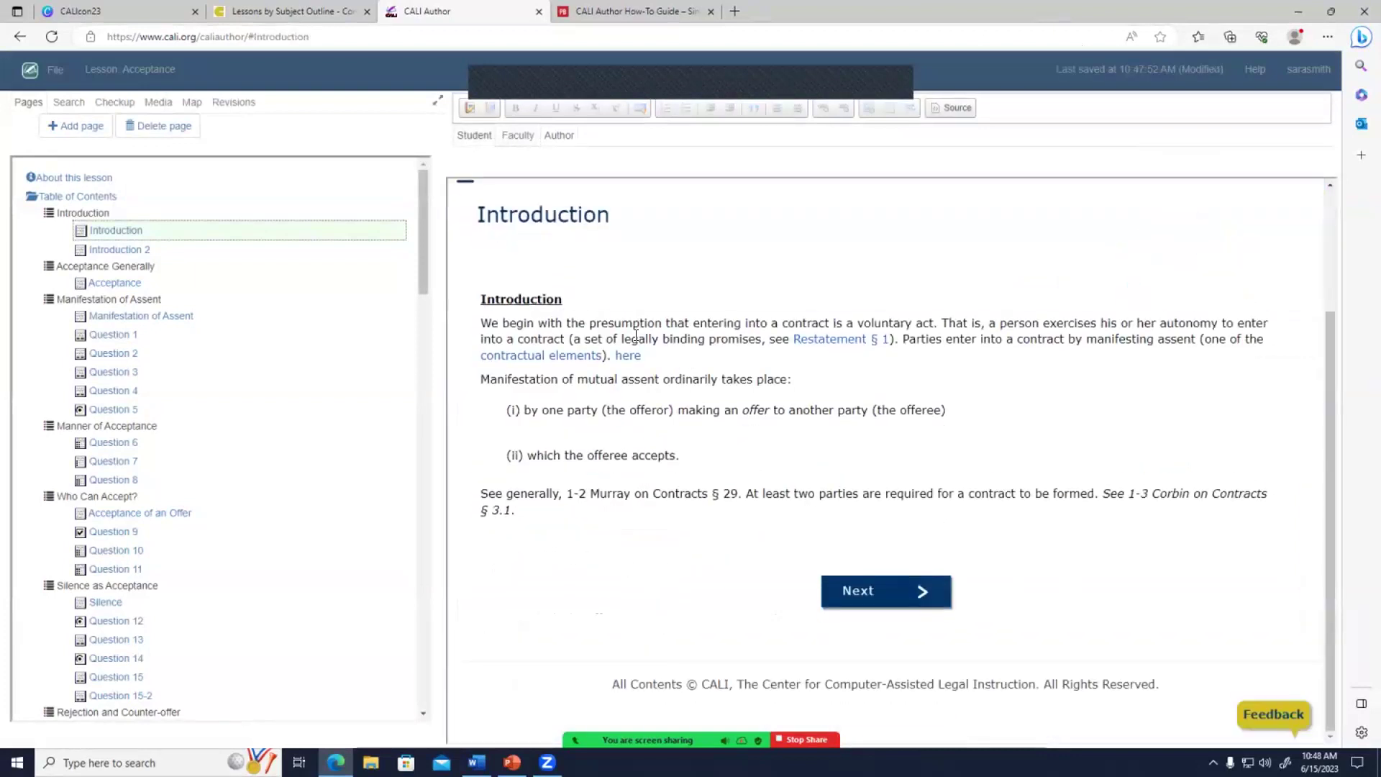
{"action": "left_click", "coordinate": [627, 354]}
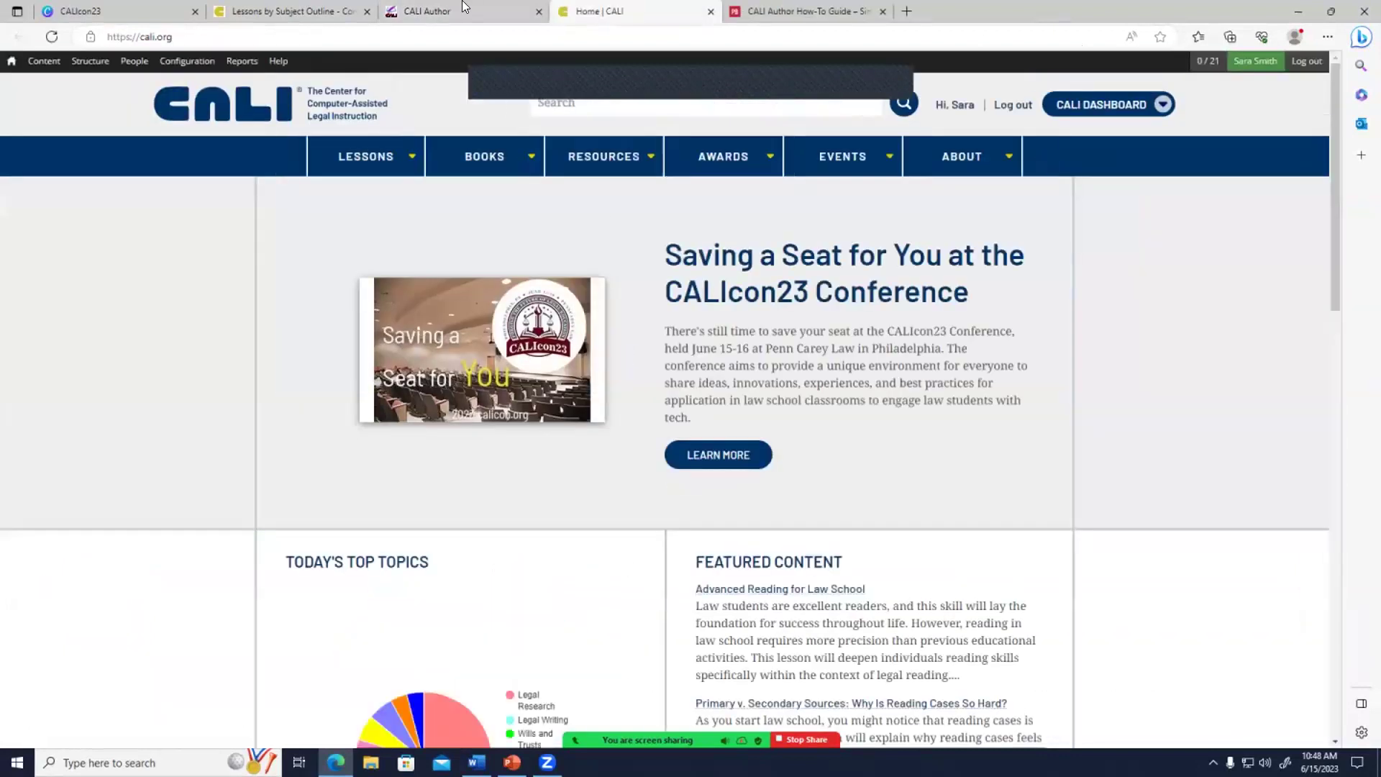
{"action": "left_click", "coordinate": [446, 10]}
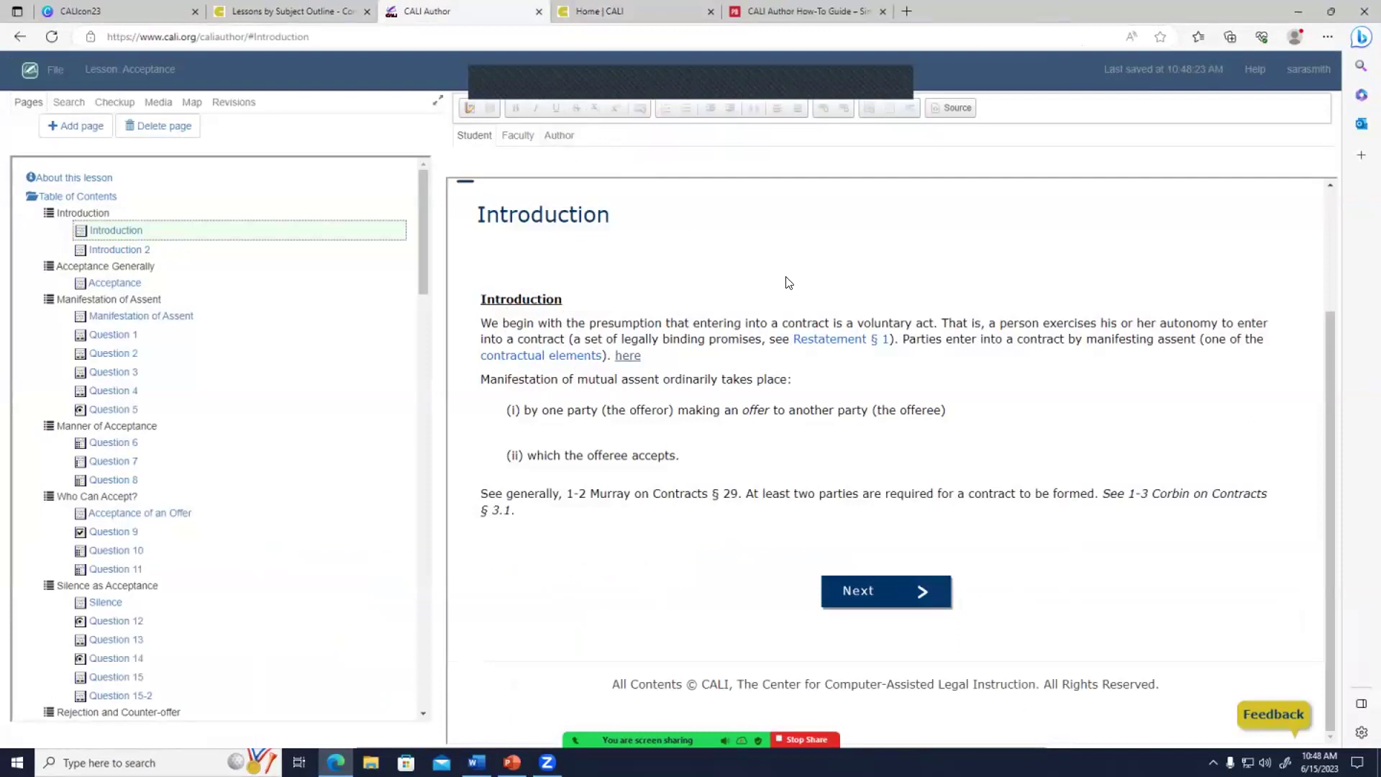
{"action": "left_click", "coordinate": [574, 356]}
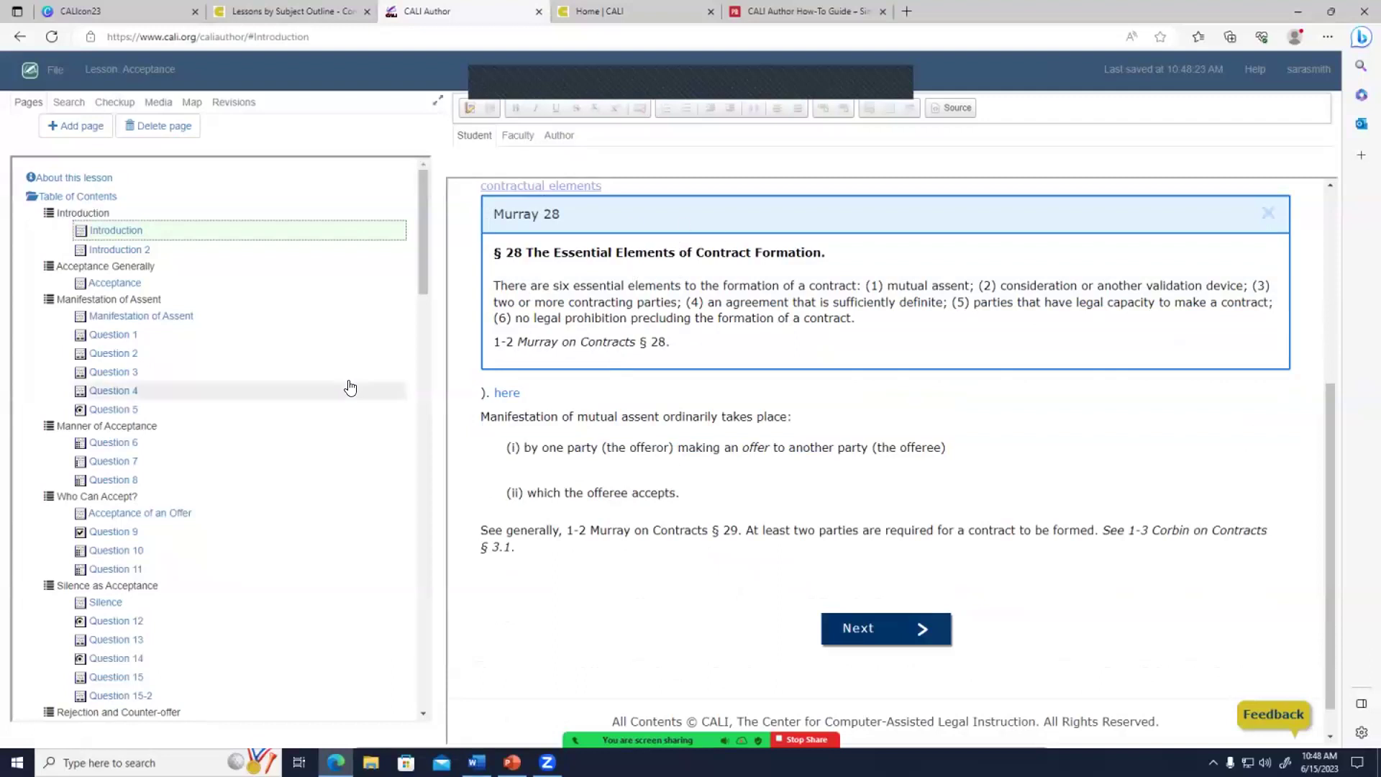
Add a new popup to the list of popups at the end of the lesson's contents.
{"action": "left_click_drag", "start_coordinate": [423, 264], "coordinate": [426, 676]}
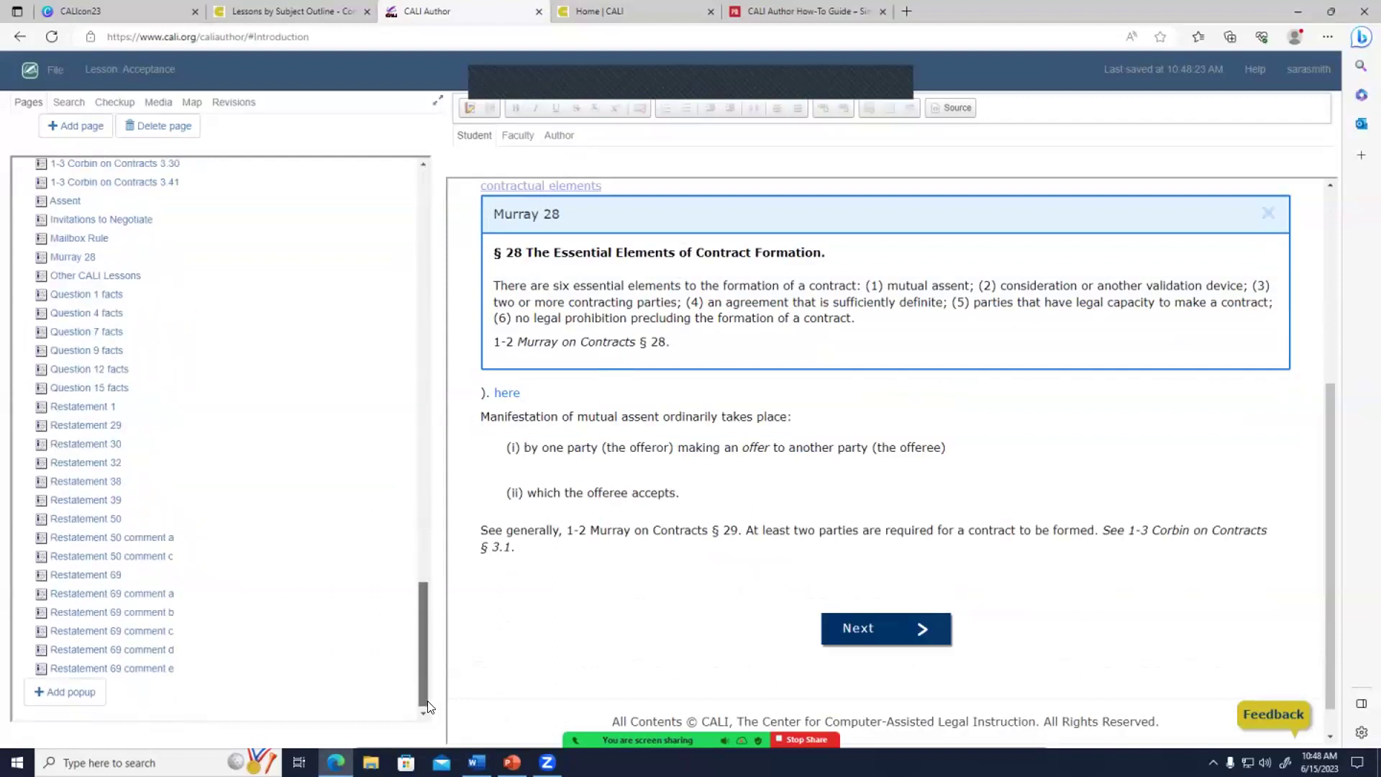
{"action": "left_click", "coordinate": [87, 691]}
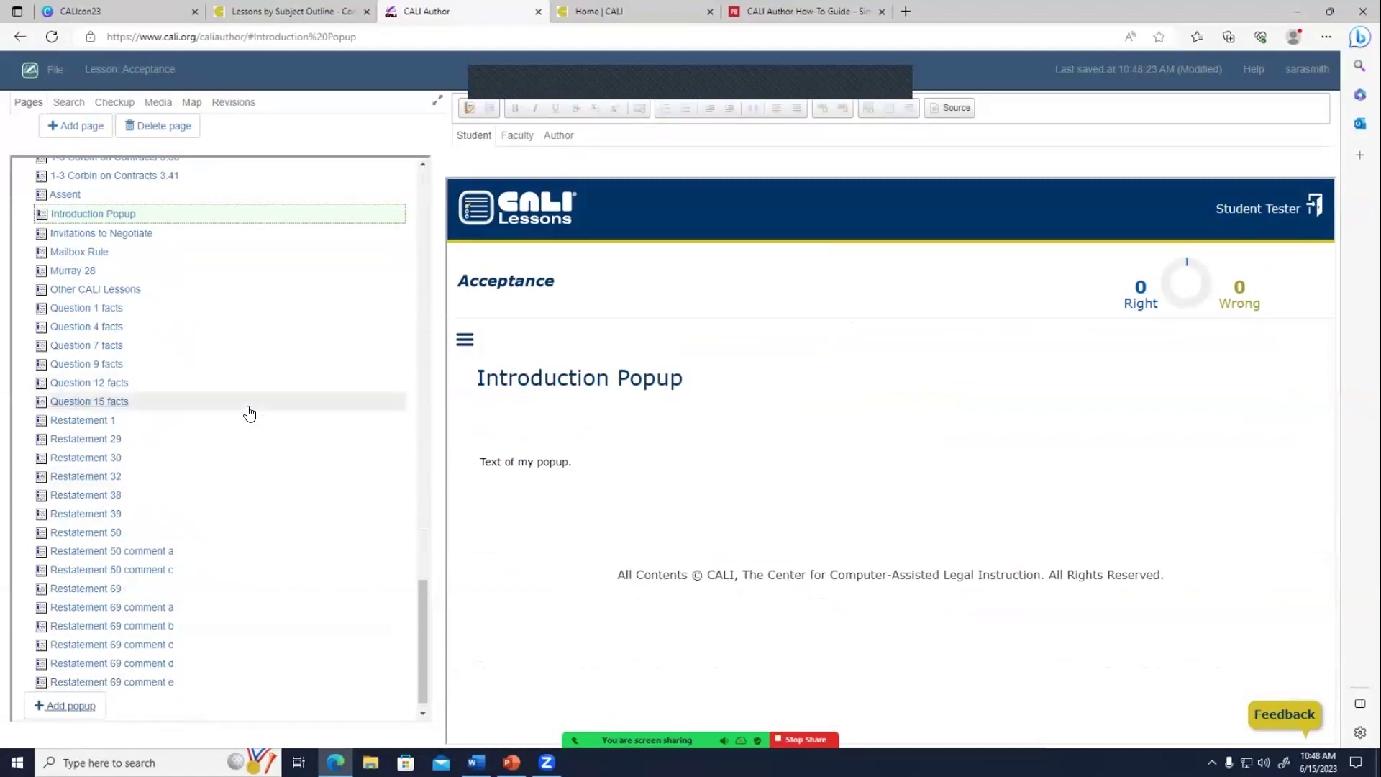
{"action": "scroll", "coordinate": [255, 417], "scroll_direction": "up", "scroll_amount": 15}
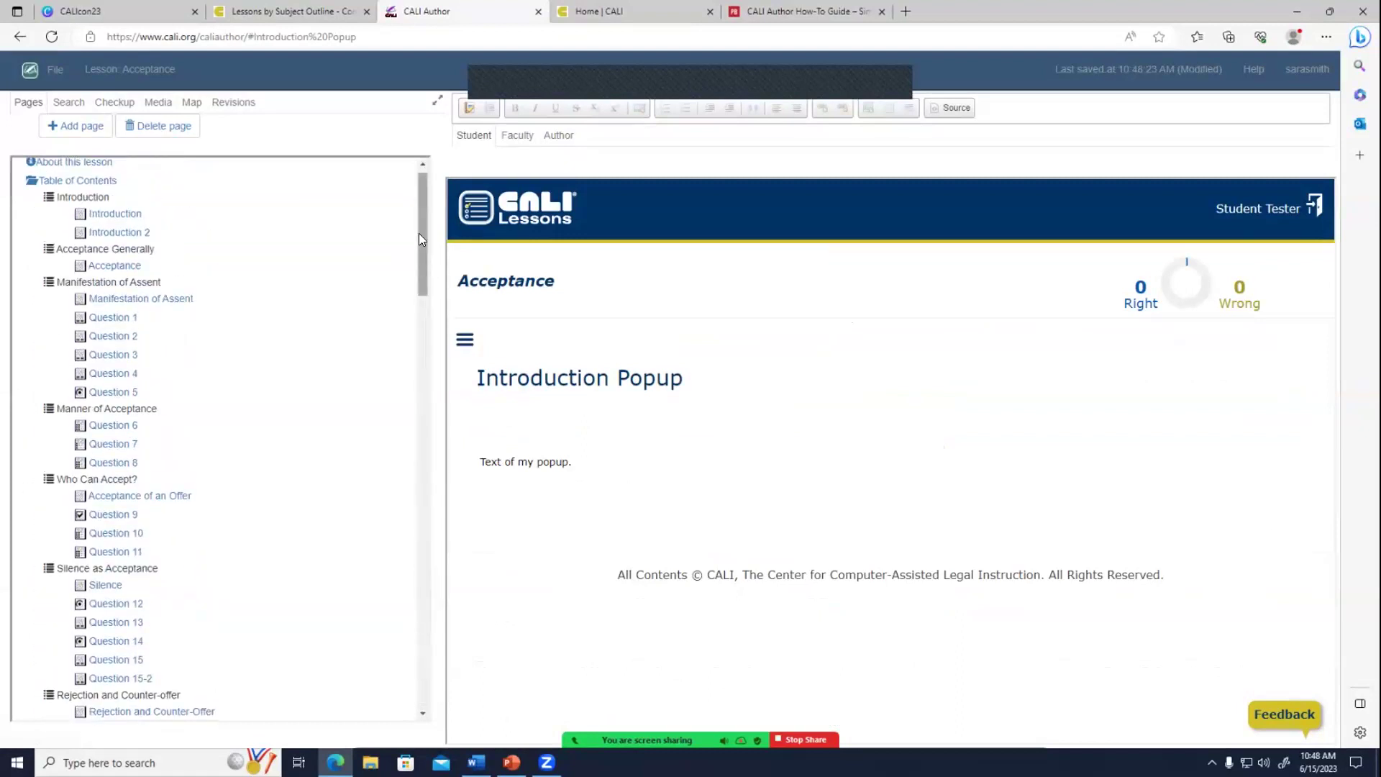
Try to change the protocol of the Introduction page's "here" link to Popup in the author view, then discard the change.
{"action": "left_click", "coordinate": [99, 232]}
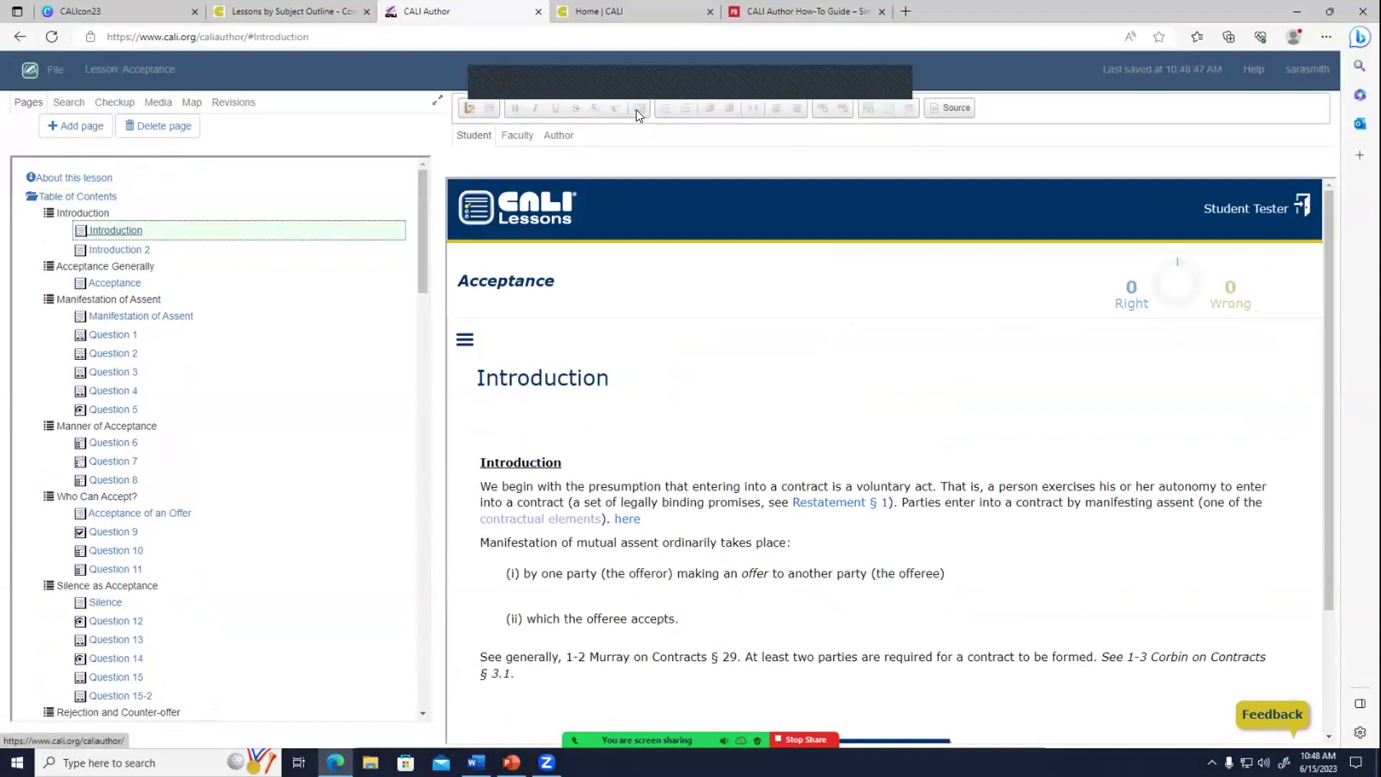
{"action": "left_click", "coordinate": [558, 135]}
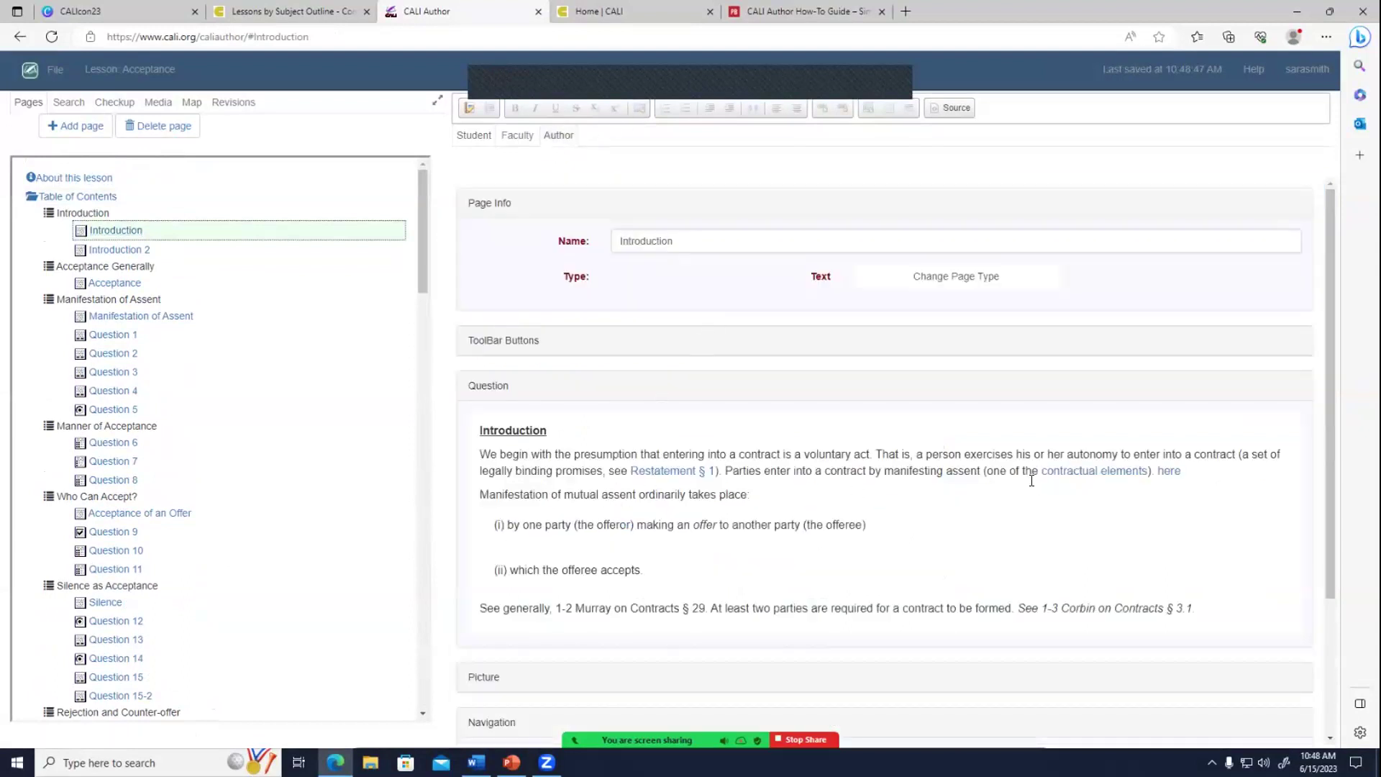
{"action": "left_click_drag", "start_coordinate": [1181, 472], "coordinate": [1156, 472]}
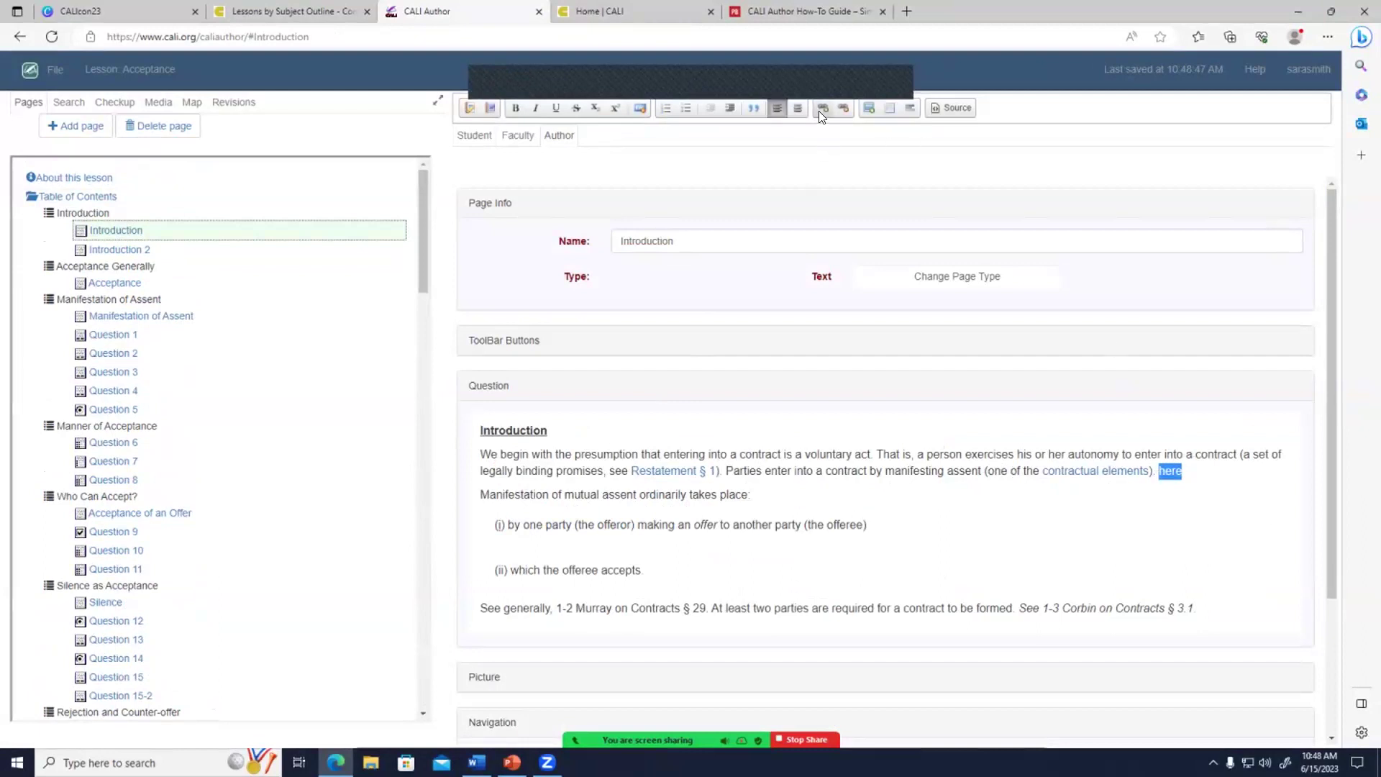
{"action": "left_click", "coordinate": [822, 108]}
{"action": "left_click", "coordinate": [588, 431]}
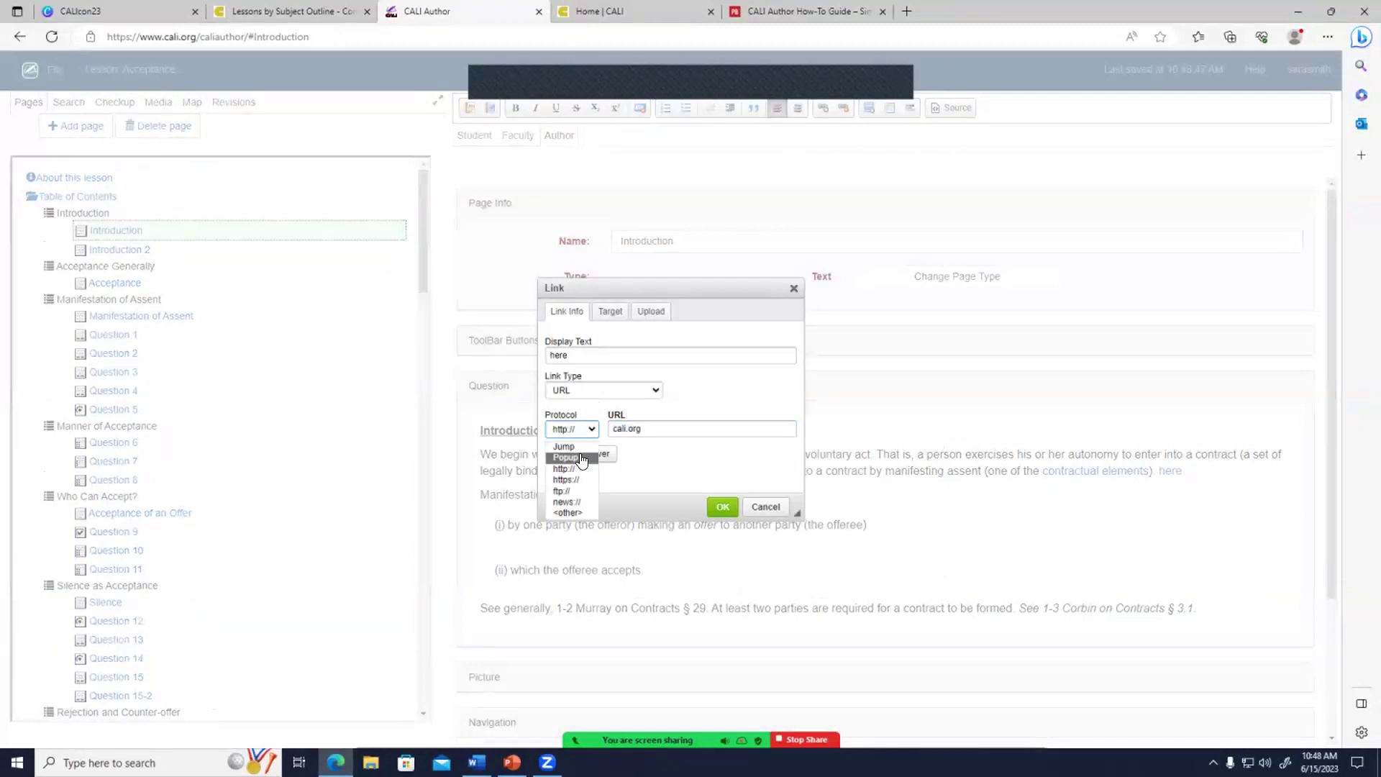
{"action": "left_click", "coordinate": [566, 457]}
{"action": "key", "text": "Tab"}
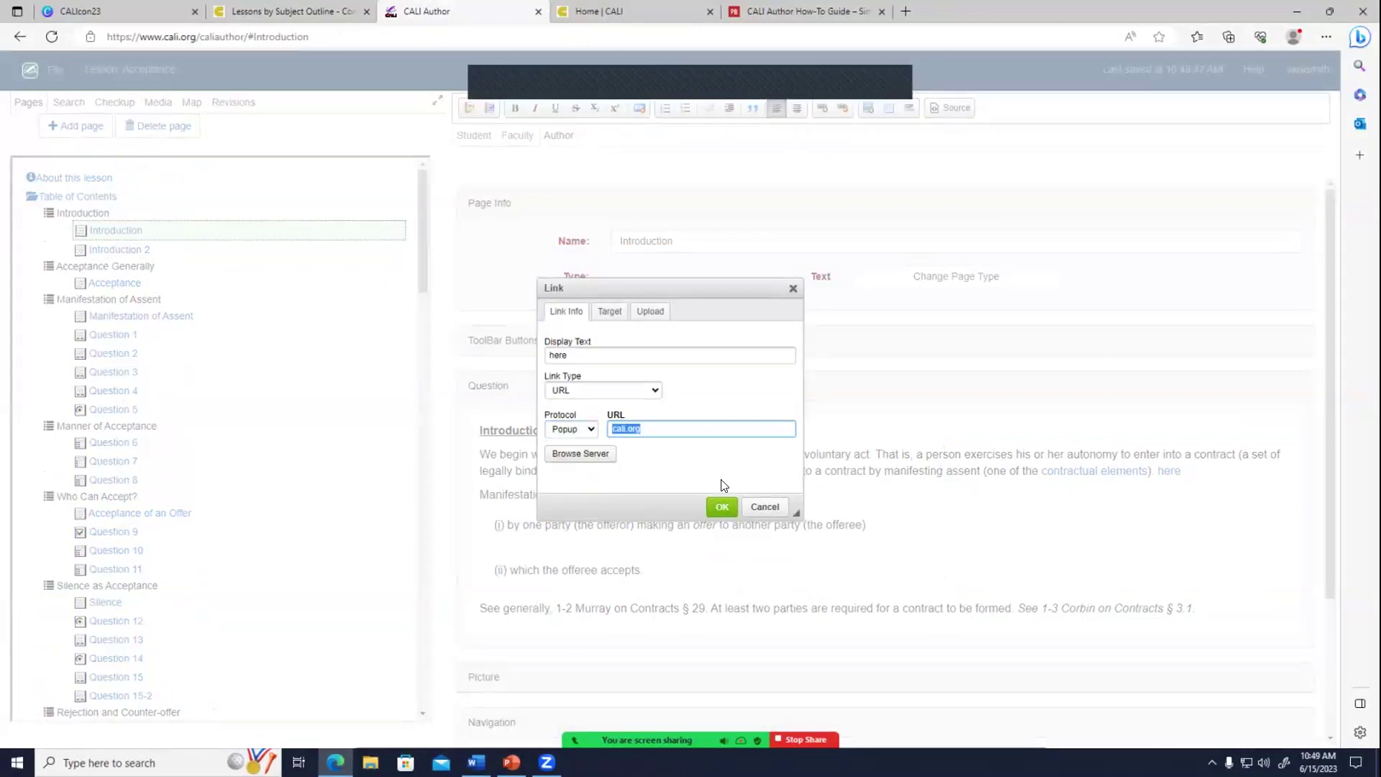
{"action": "left_click", "coordinate": [763, 507]}
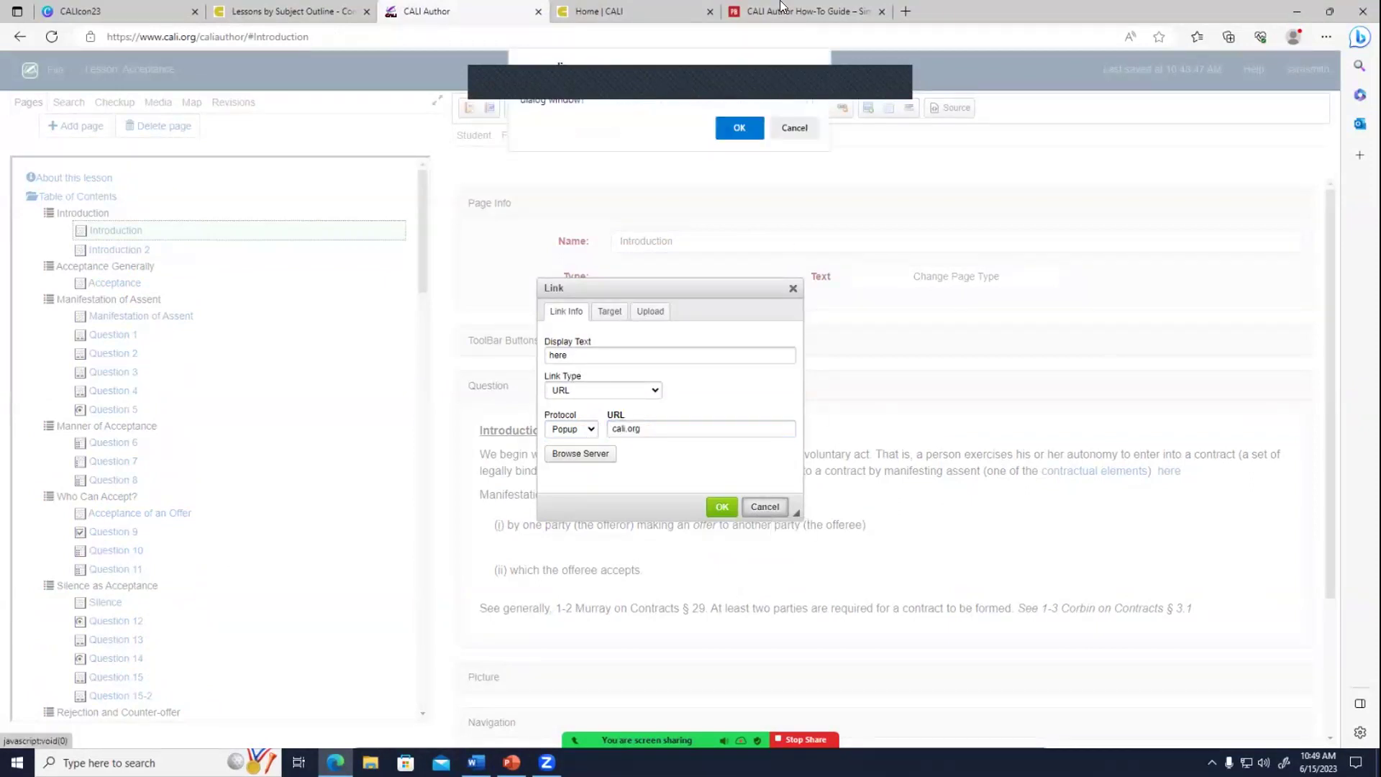
{"action": "left_click", "coordinate": [740, 129]}
Return to the Introduction page's student preview and examine the title of the popup opened by "contractual elements".
{"action": "left_click", "coordinate": [762, 458]}
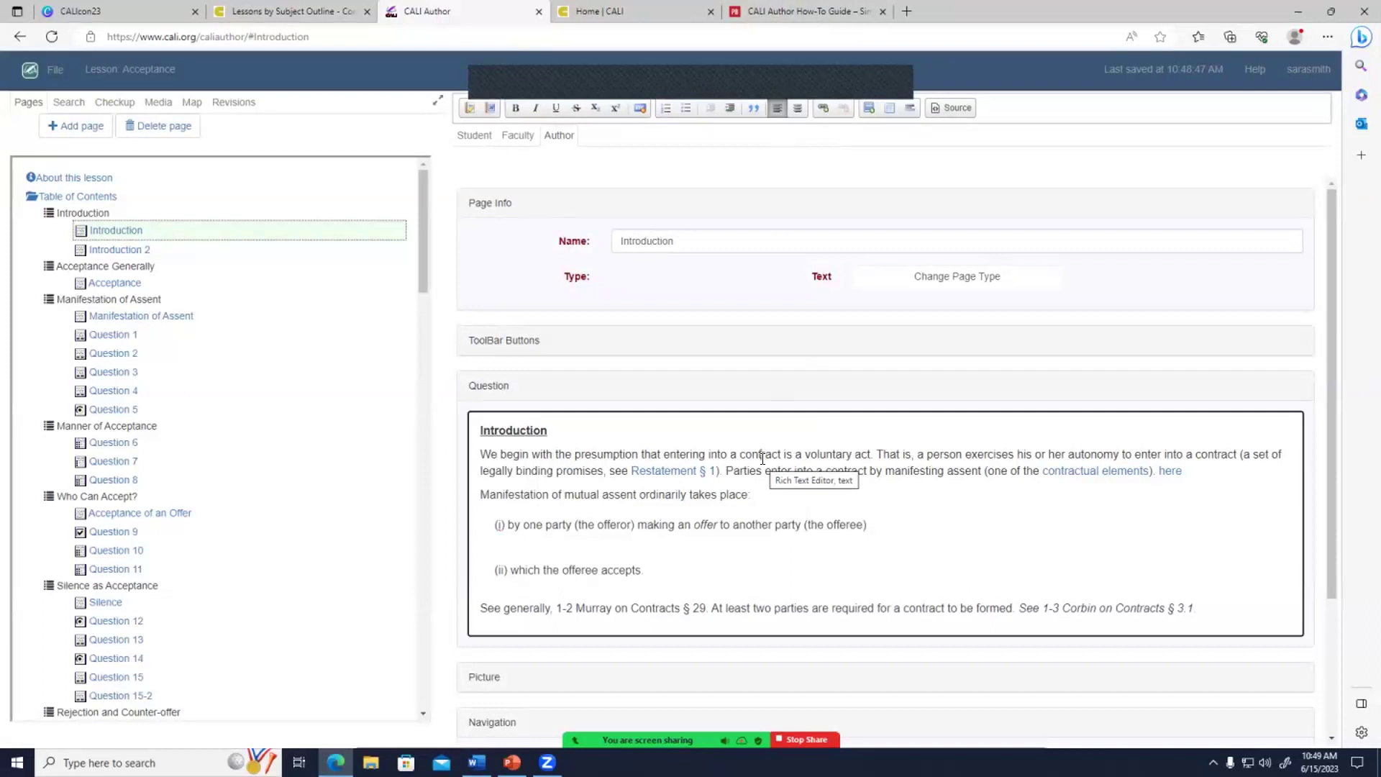
{"action": "scroll", "coordinate": [552, 447], "scroll_direction": "down", "scroll_amount": 1}
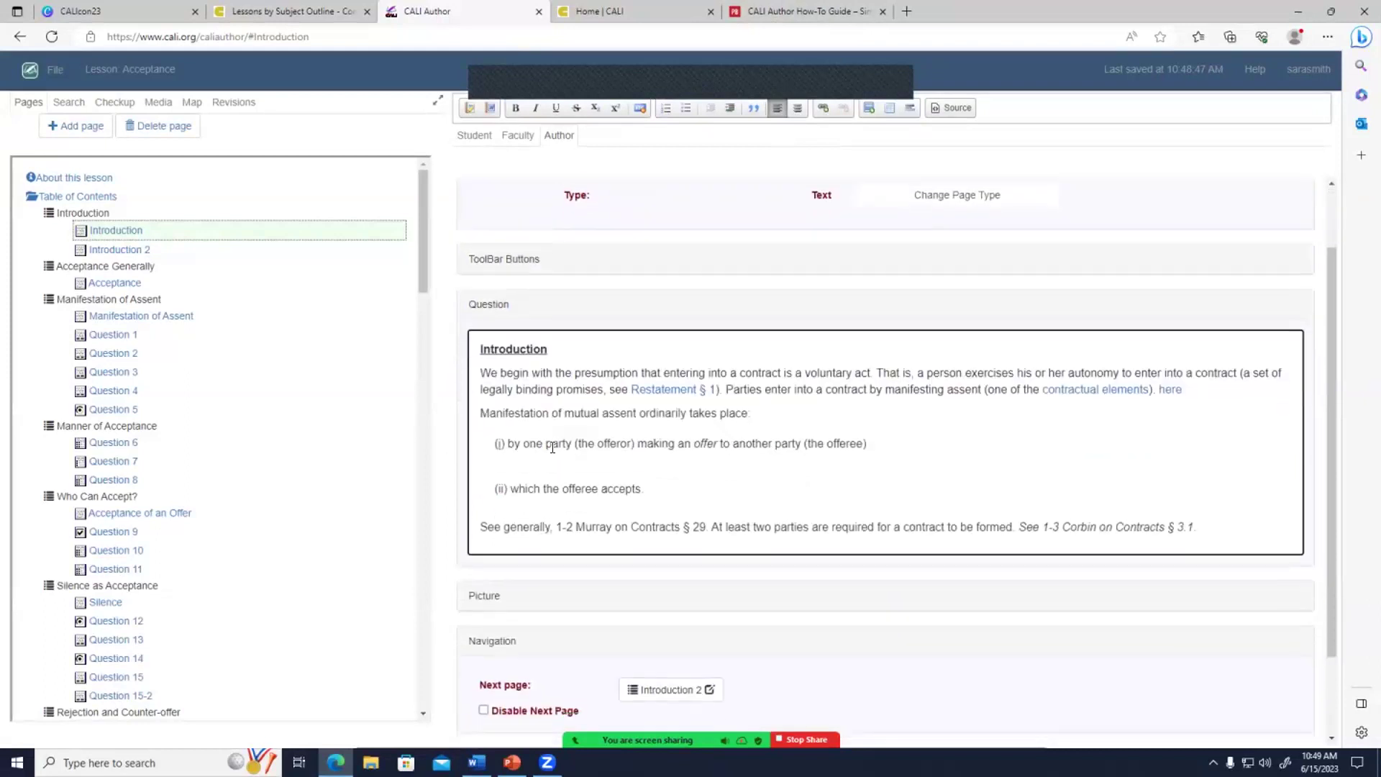
{"action": "left_click", "coordinate": [468, 135]}
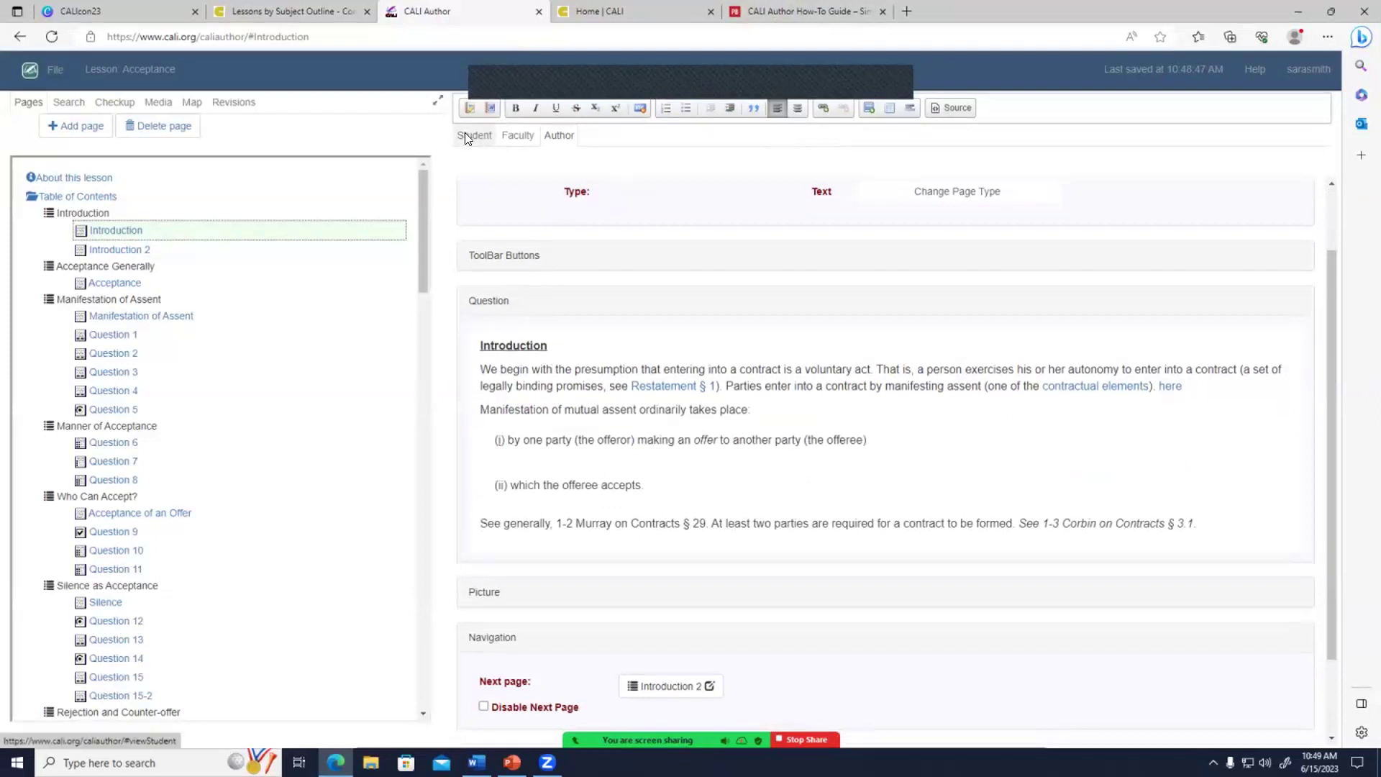
{"action": "left_click", "coordinate": [540, 517]}
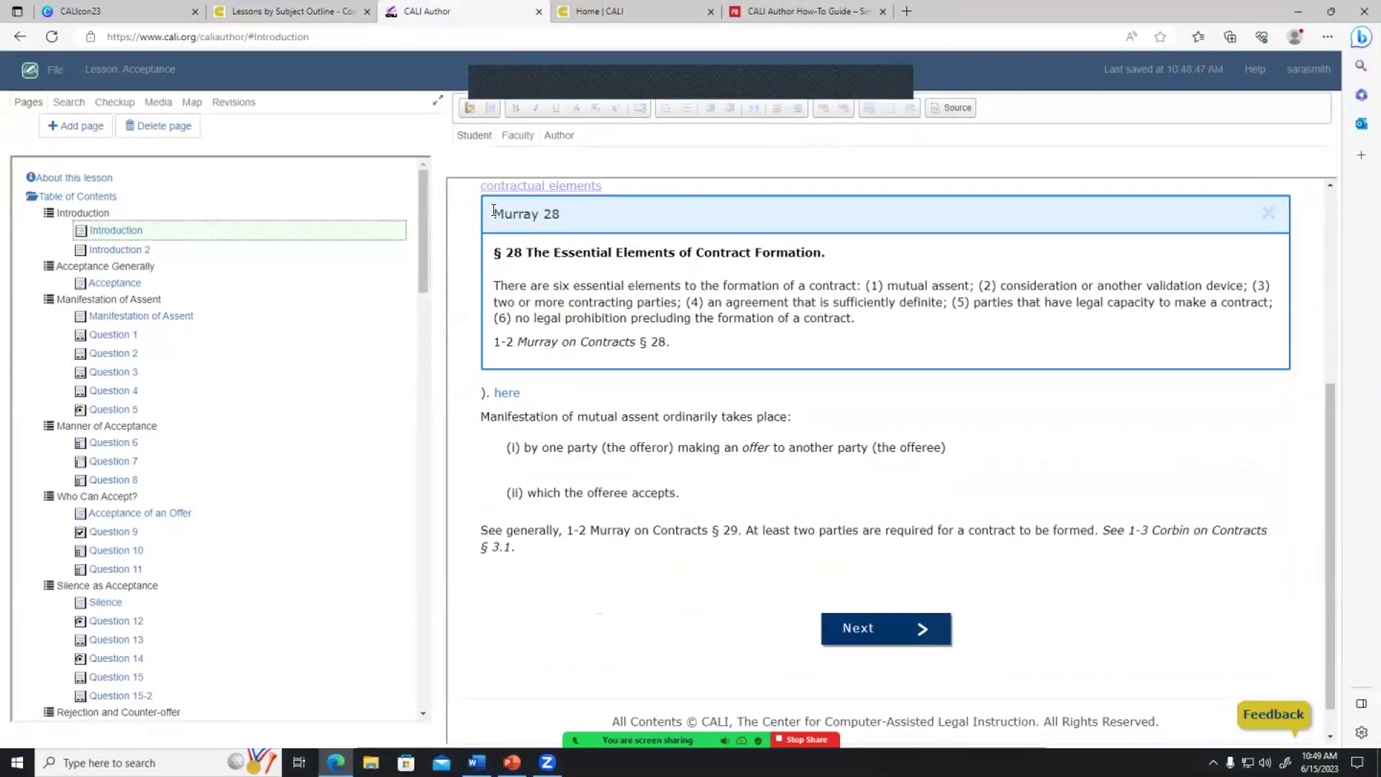
{"action": "left_click_drag", "start_coordinate": [494, 210], "coordinate": [565, 227]}
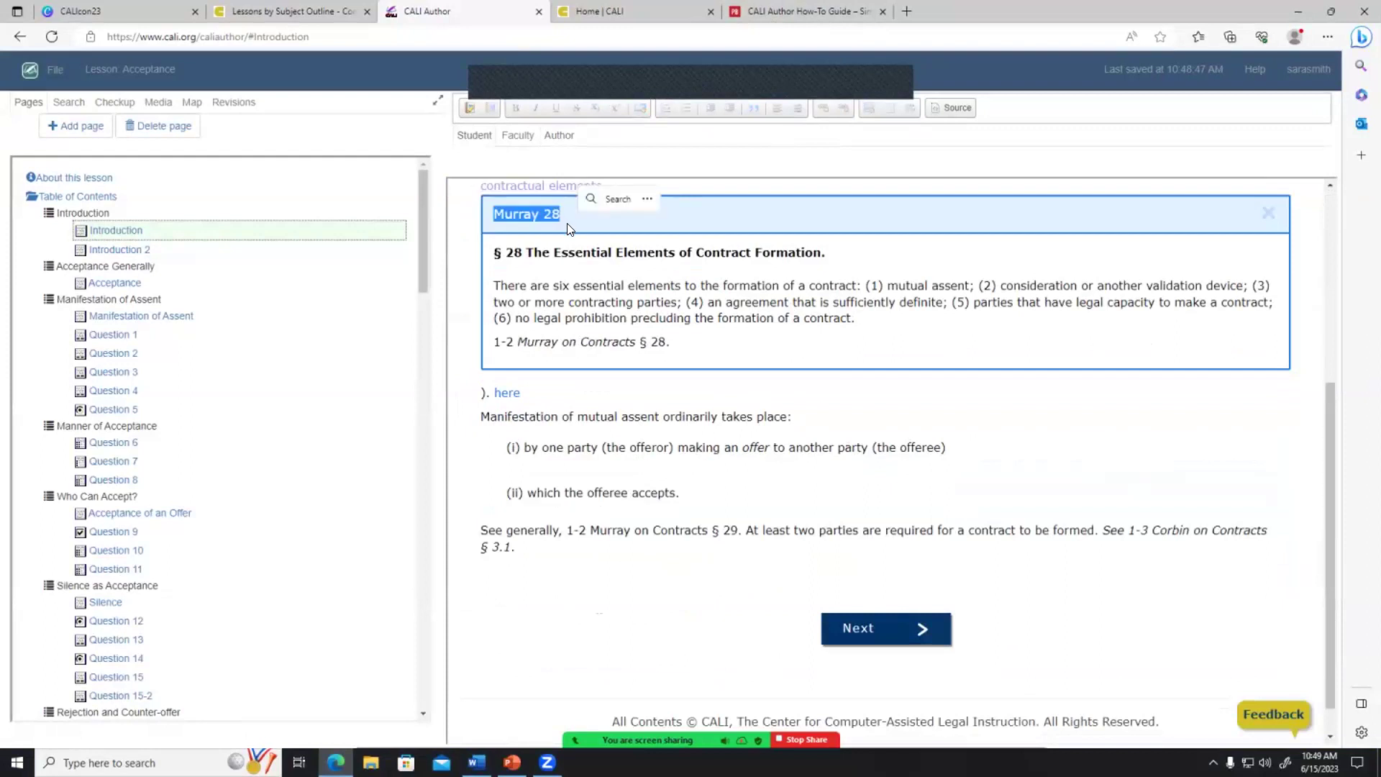
{"action": "left_click", "coordinate": [744, 184]}
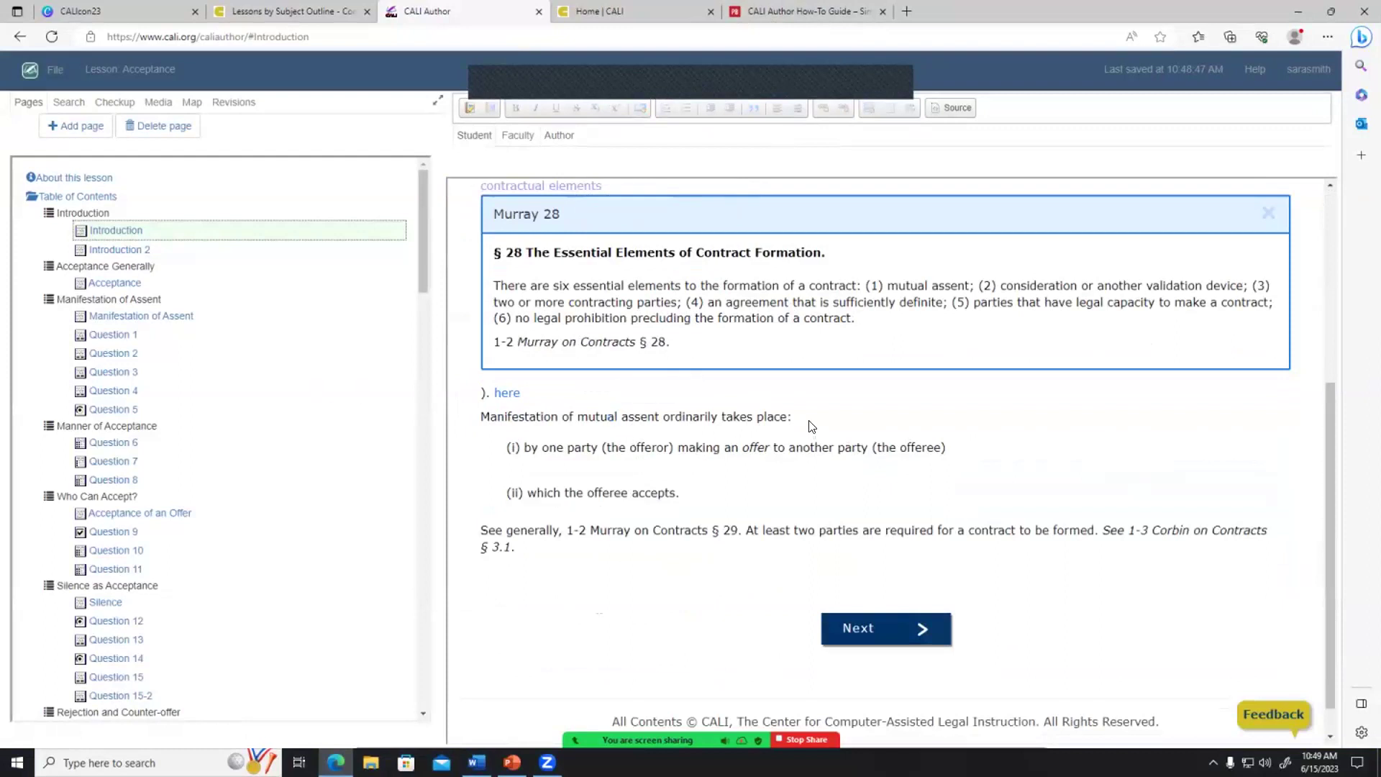
Add an empty line below the Introduction page's last paragraph in the author view and check the text's HTML source.
{"action": "left_click", "coordinate": [561, 133]}
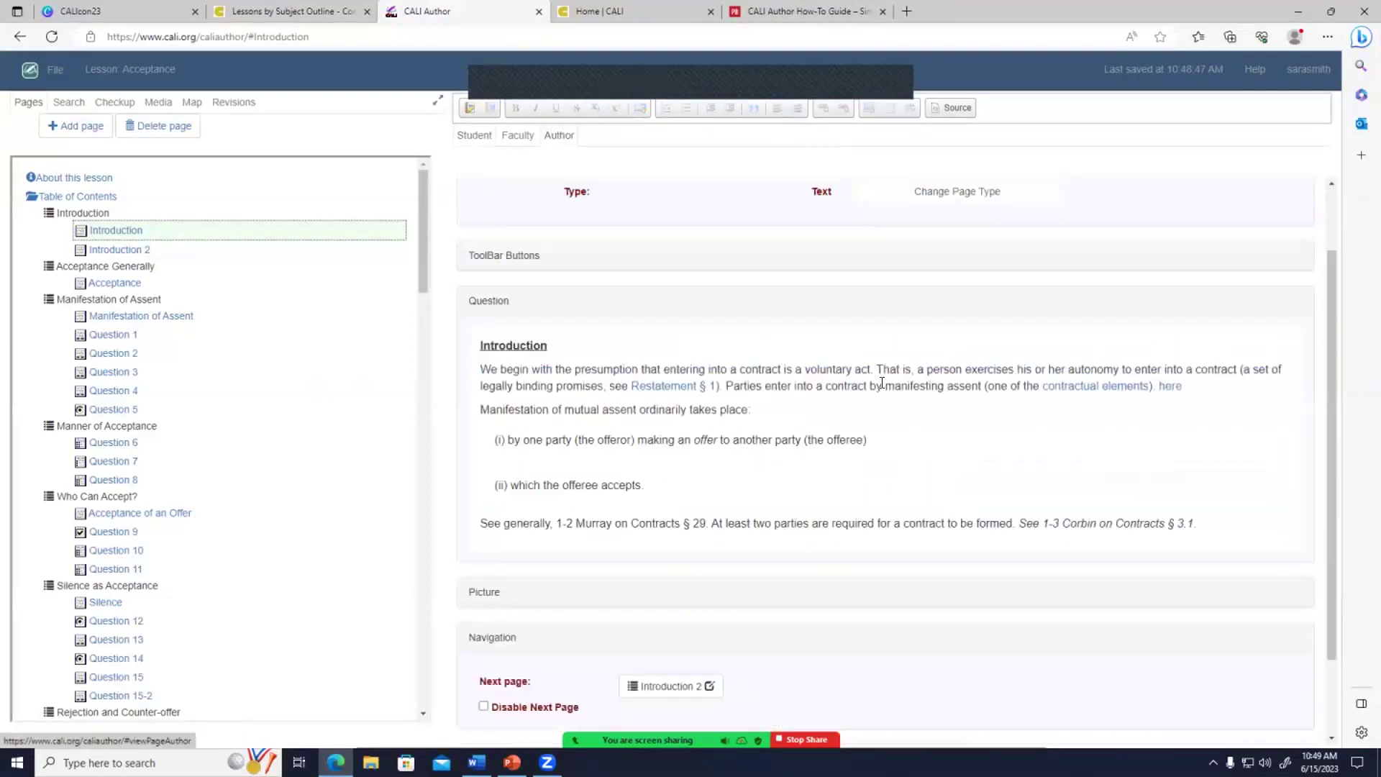
{"action": "left_click", "coordinate": [1221, 490]}
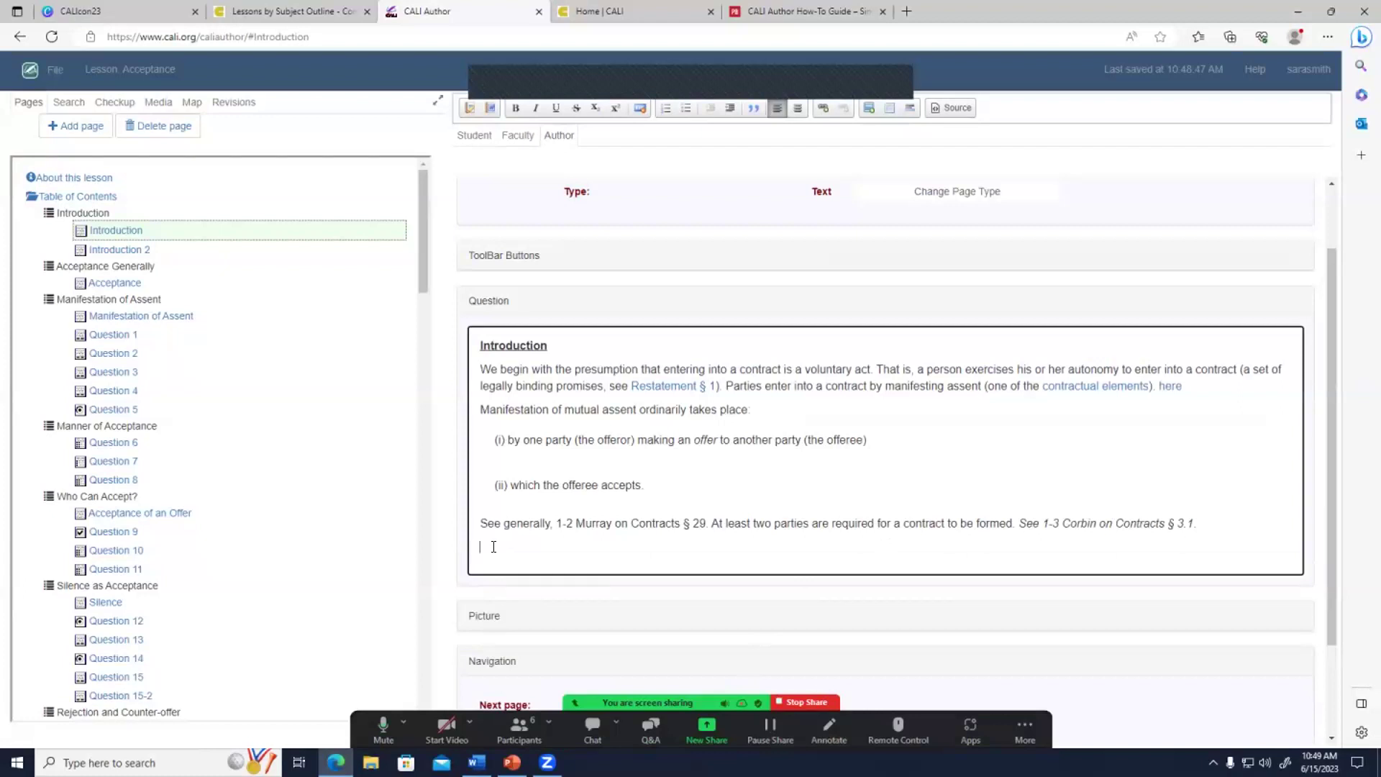
{"action": "left_click", "coordinate": [956, 108]}
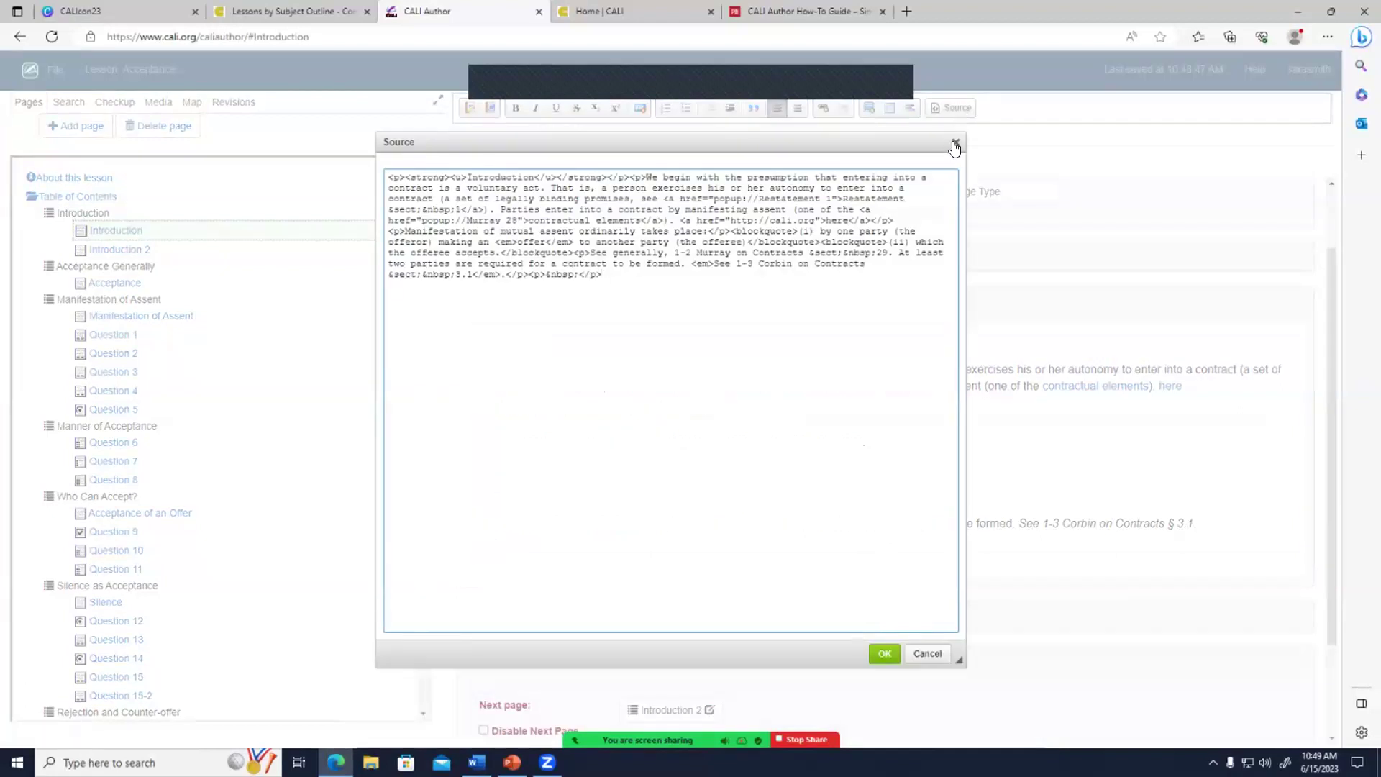
{"action": "key", "text": "Escape"}
Start inserting an image on the empty line and choose the Image JPG file from the Desktop for upload.
{"action": "left_click", "coordinate": [869, 107]}
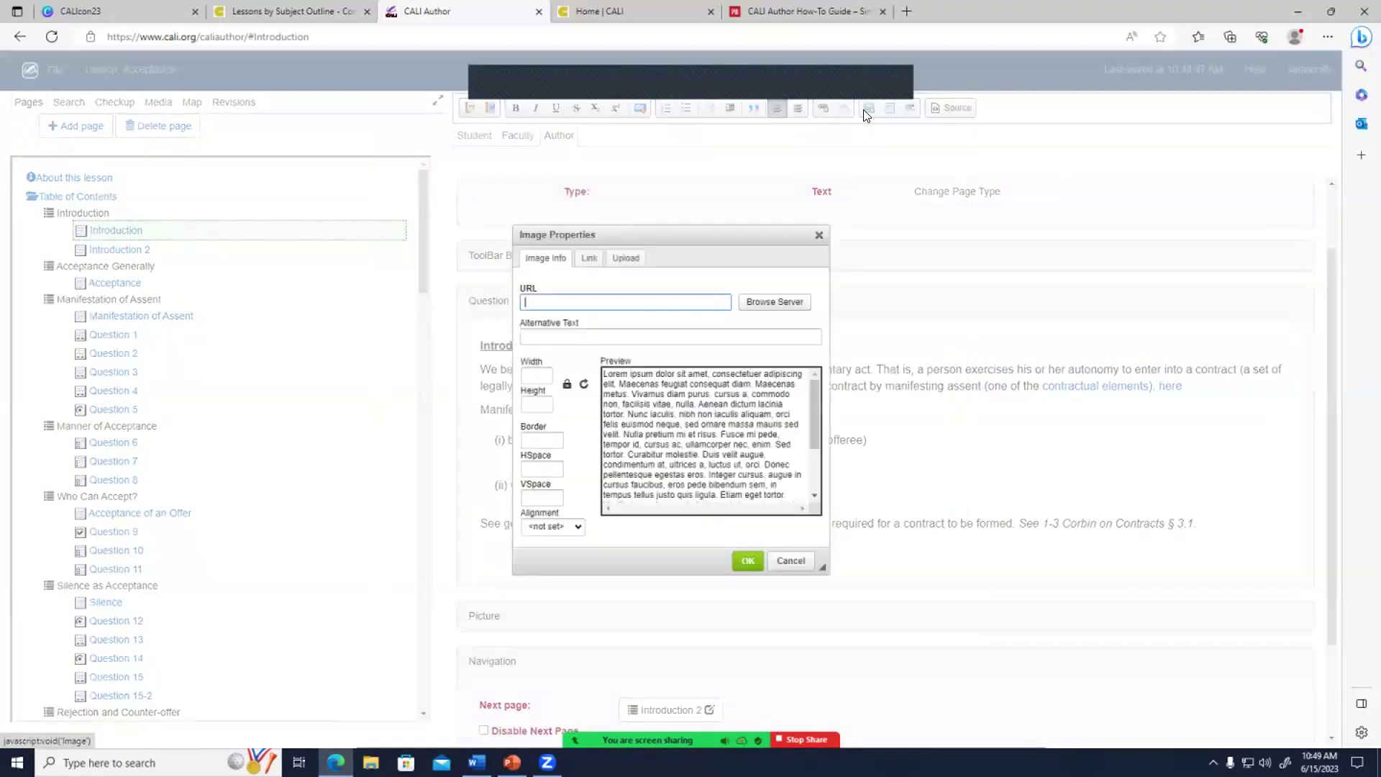
{"action": "left_click", "coordinate": [623, 260]}
{"action": "left_click", "coordinate": [539, 301]}
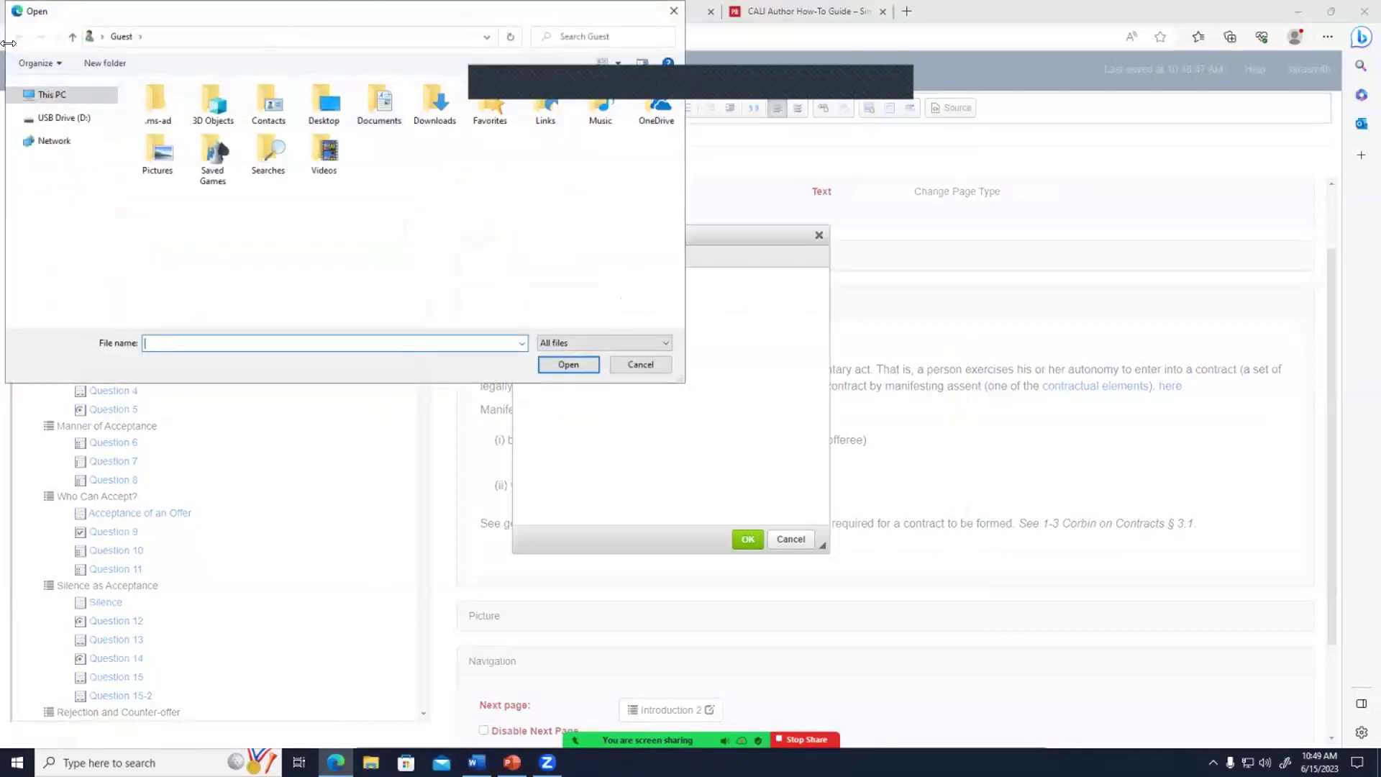
{"action": "left_click", "coordinate": [48, 99]}
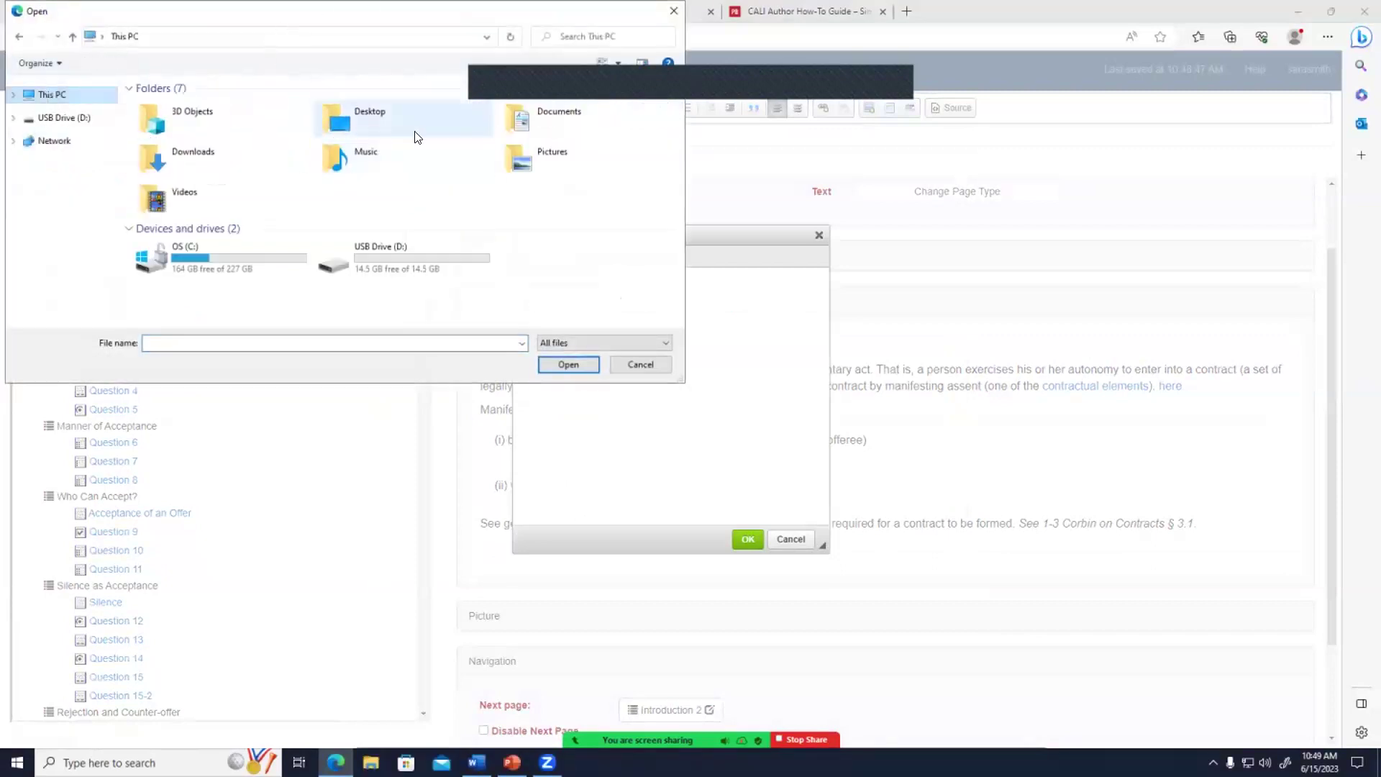
{"action": "double_click", "coordinate": [363, 112]}
{"action": "left_click", "coordinate": [167, 106]}
{"action": "left_click", "coordinate": [166, 121]}
{"action": "left_click", "coordinate": [558, 365]}
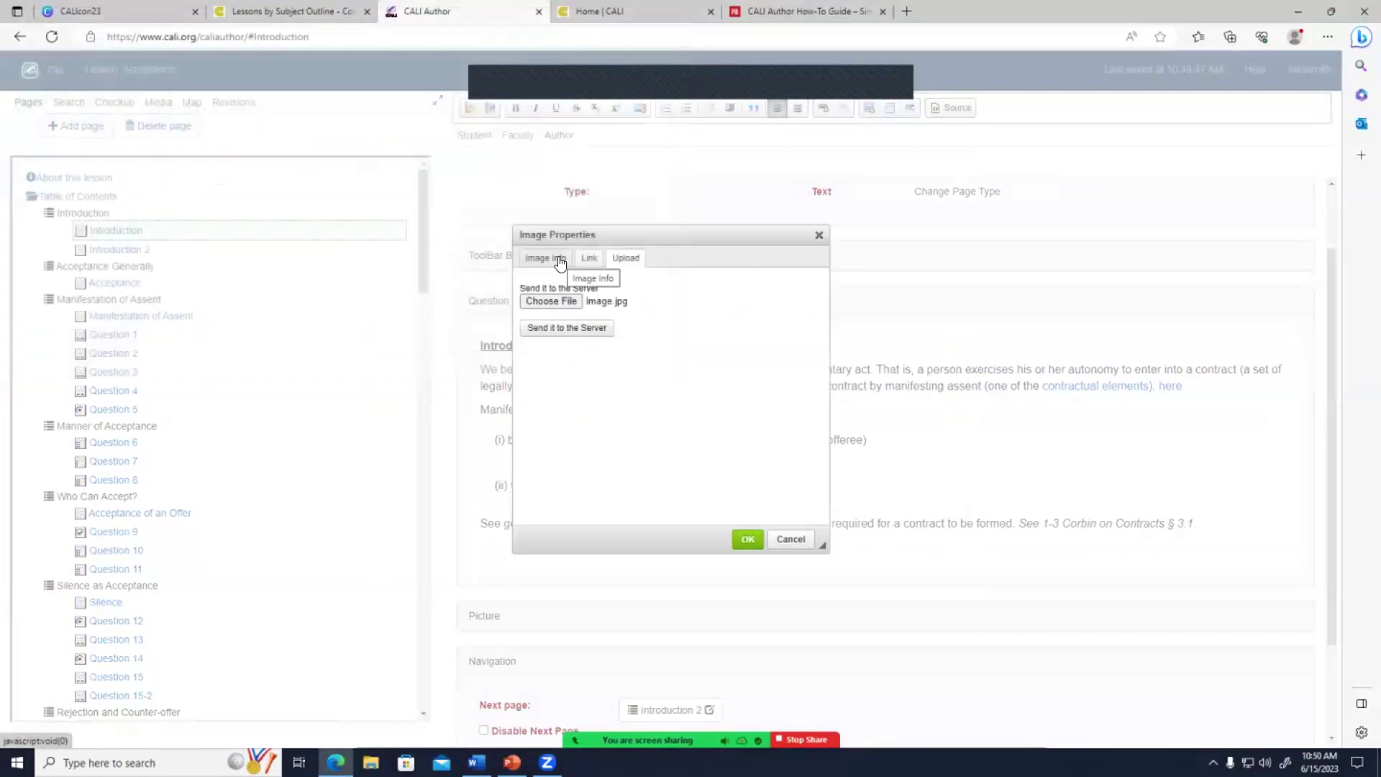
Reselect Image.jpg, send it to the server and insert it below the last paragraph, checking it in the student preview.
{"action": "left_click", "coordinate": [559, 259]}
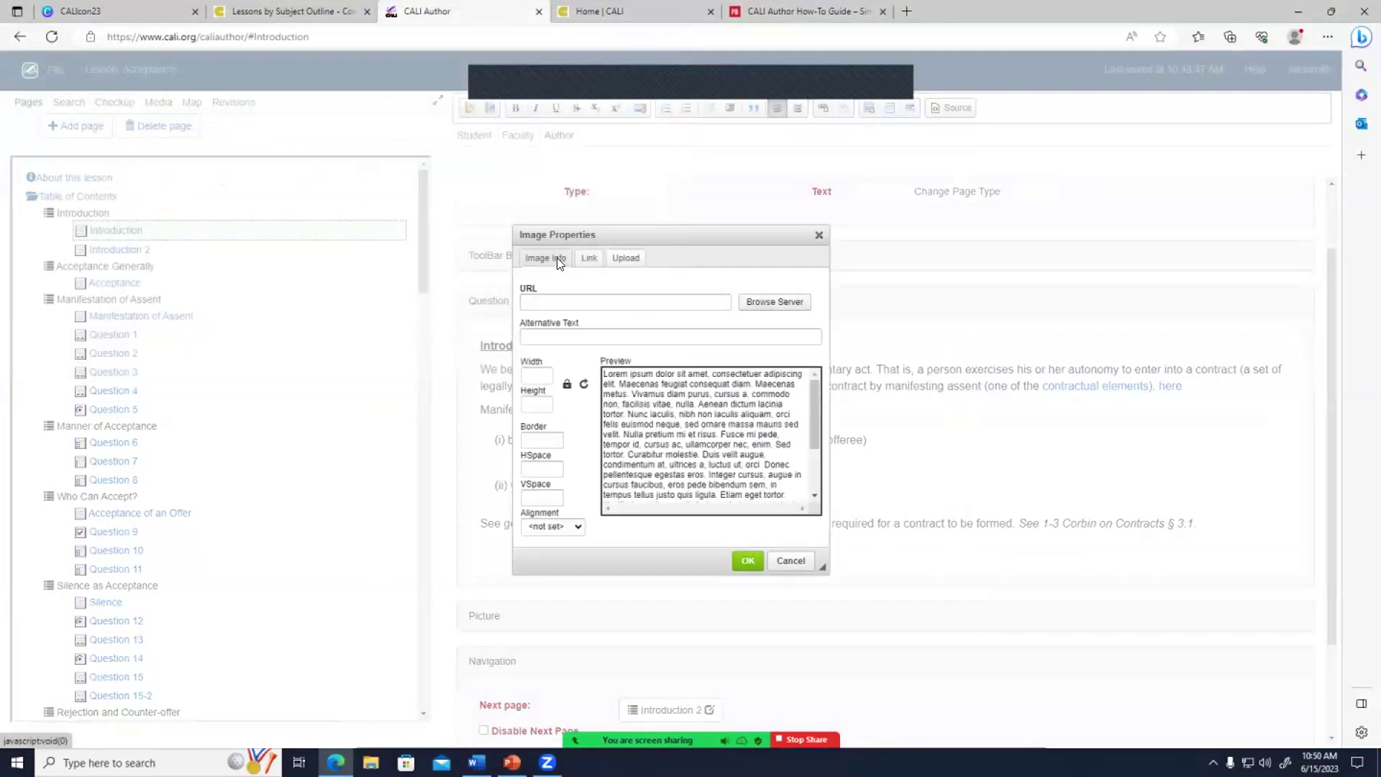
{"action": "left_click", "coordinate": [622, 260]}
{"action": "left_click", "coordinate": [557, 293]}
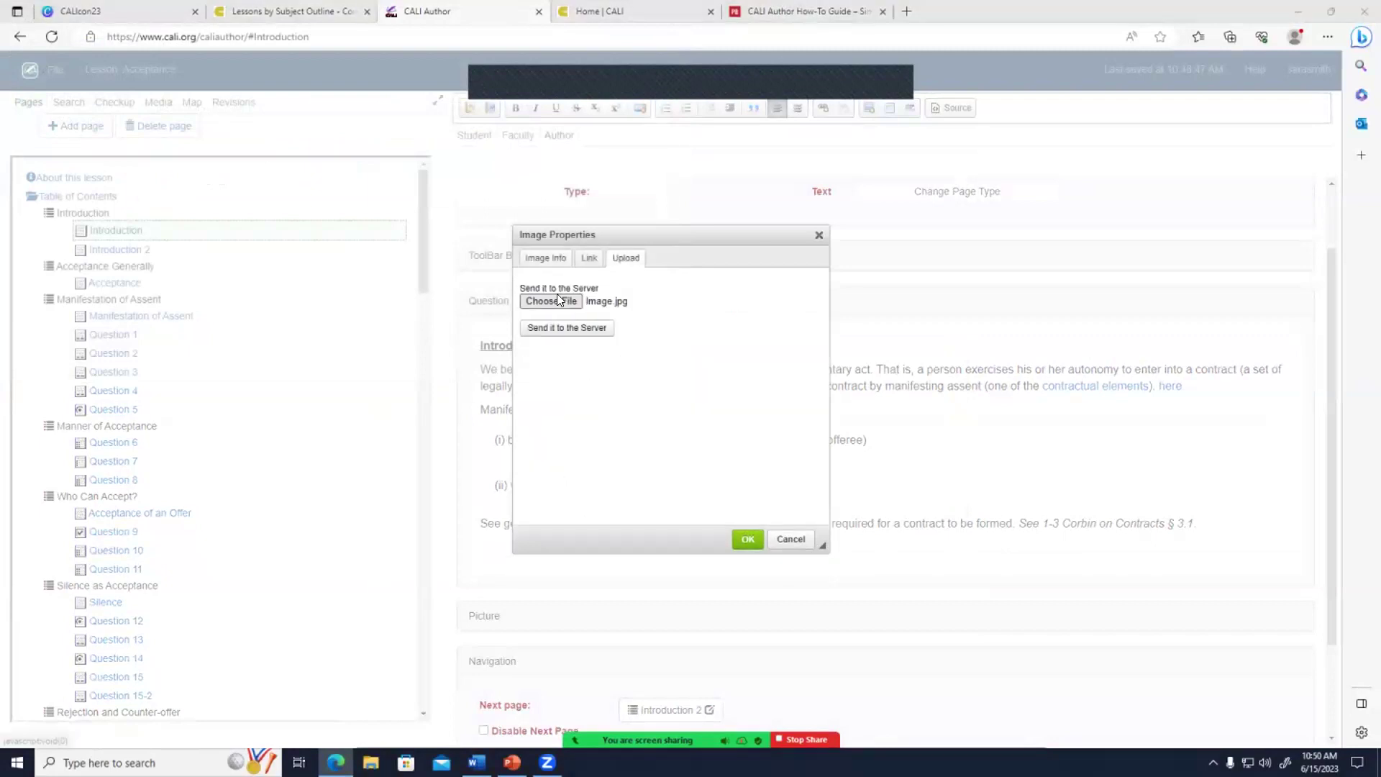
{"action": "left_click", "coordinate": [166, 120]}
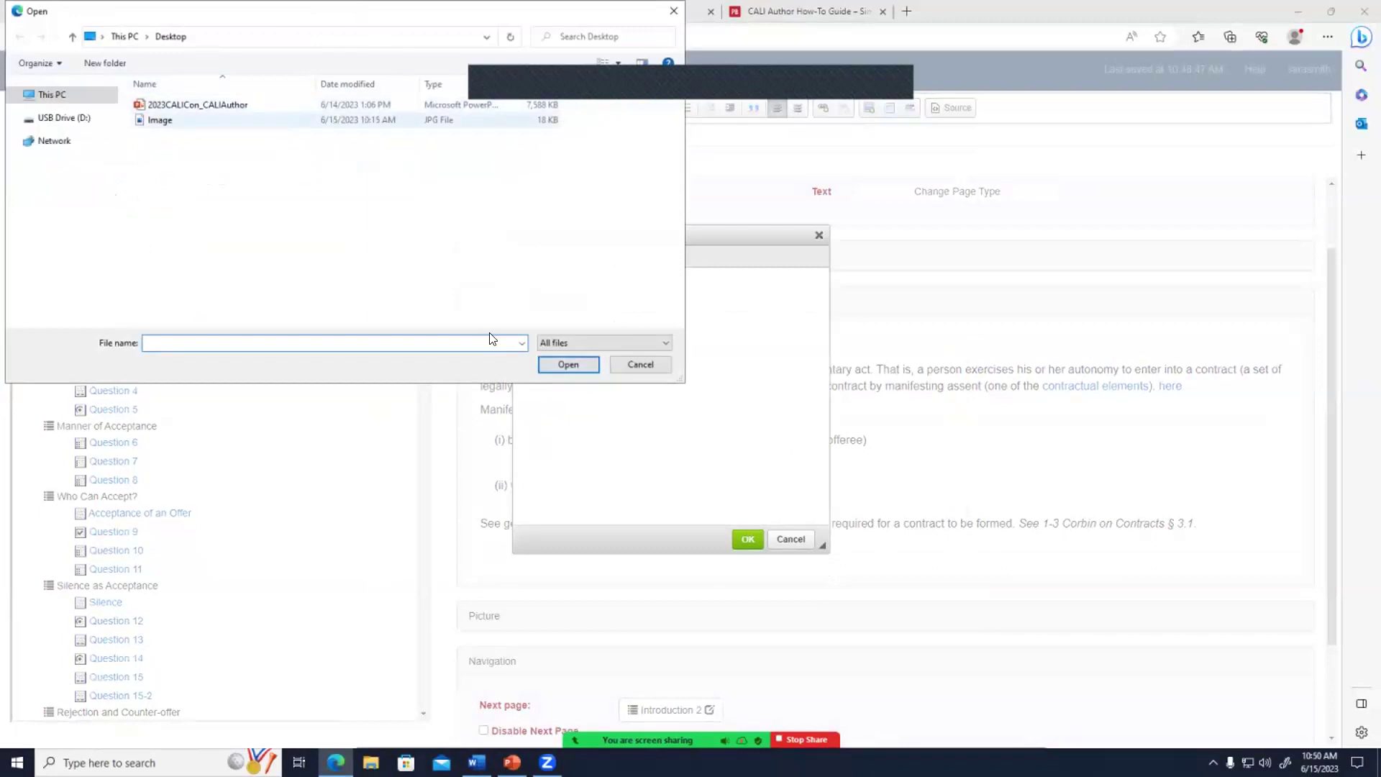
{"action": "left_click", "coordinate": [568, 365]}
{"action": "left_click", "coordinate": [564, 328]}
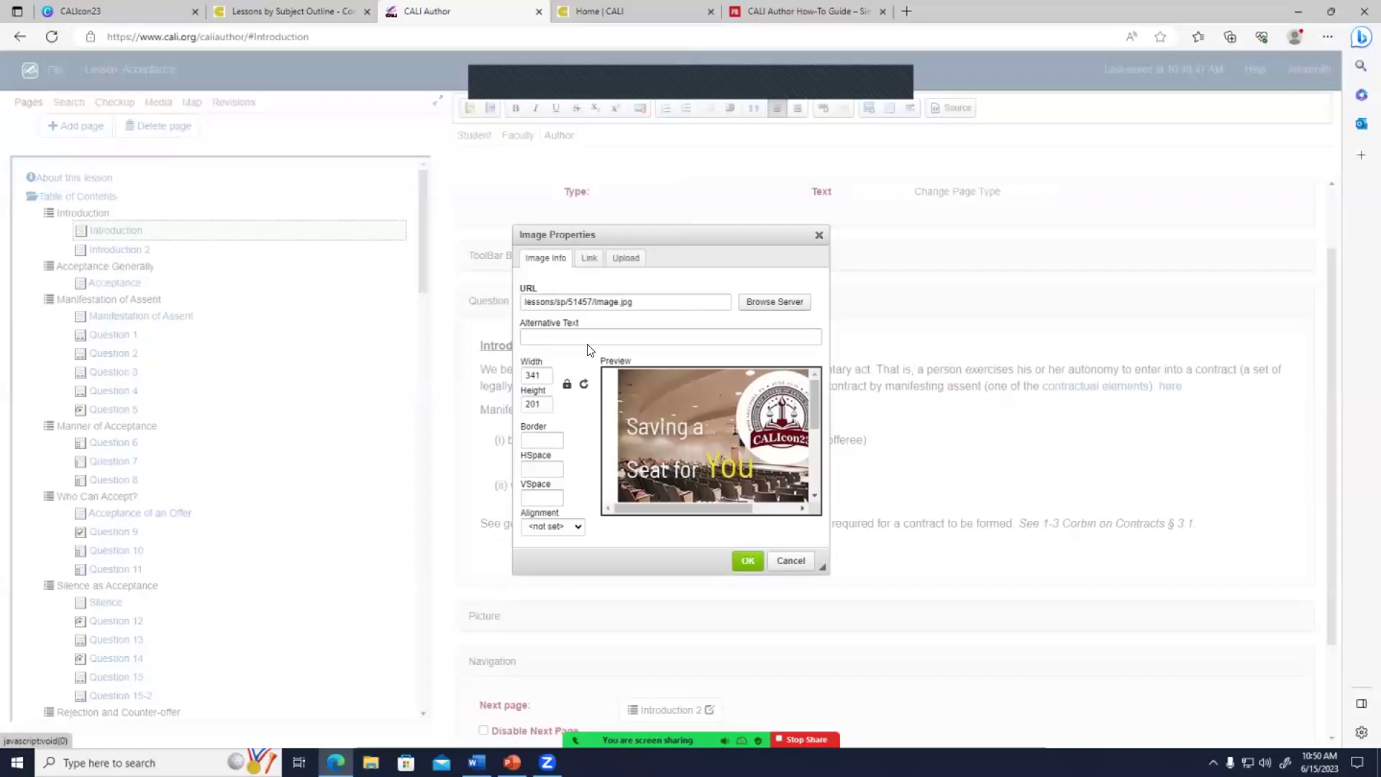
{"action": "left_click", "coordinate": [746, 565]}
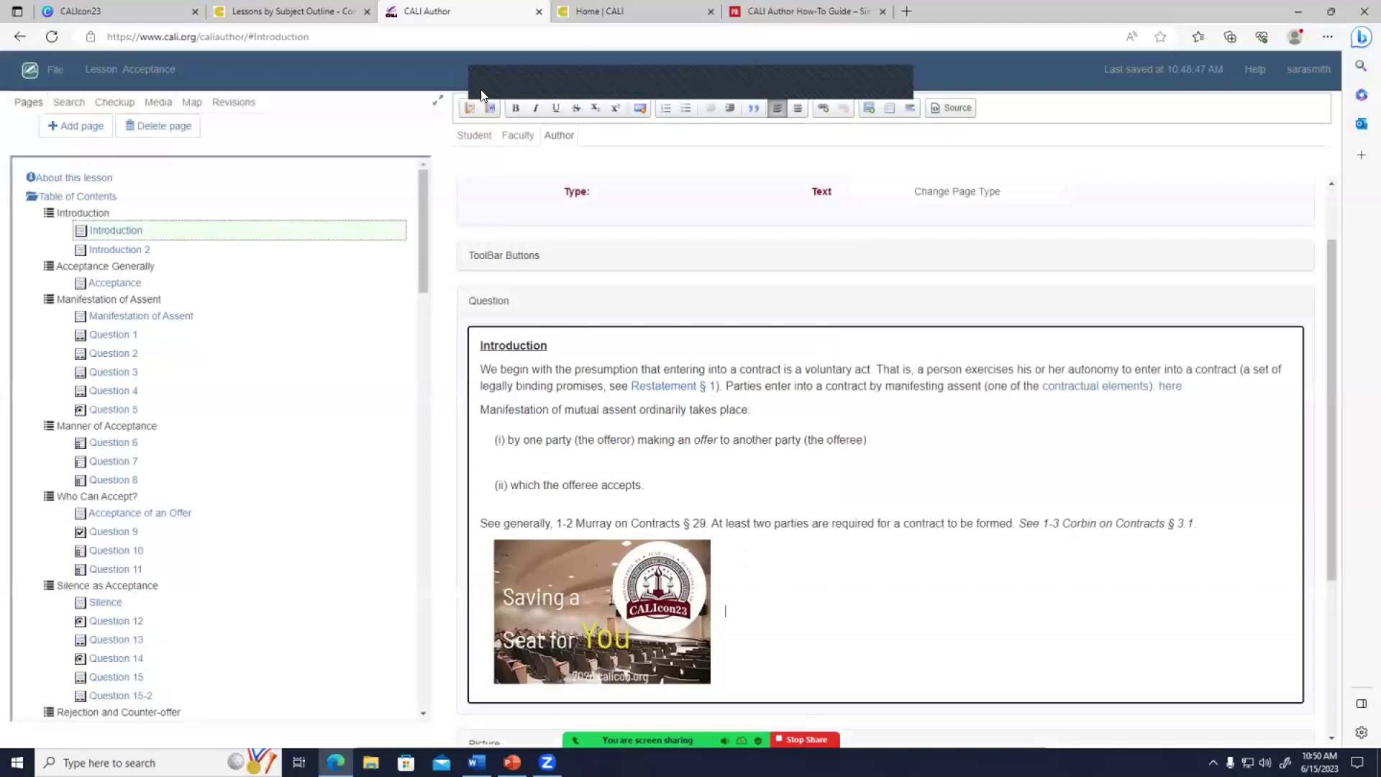
{"action": "left_click", "coordinate": [473, 135]}
{"action": "scroll", "coordinate": [659, 463], "scroll_direction": "down", "scroll_amount": 5}
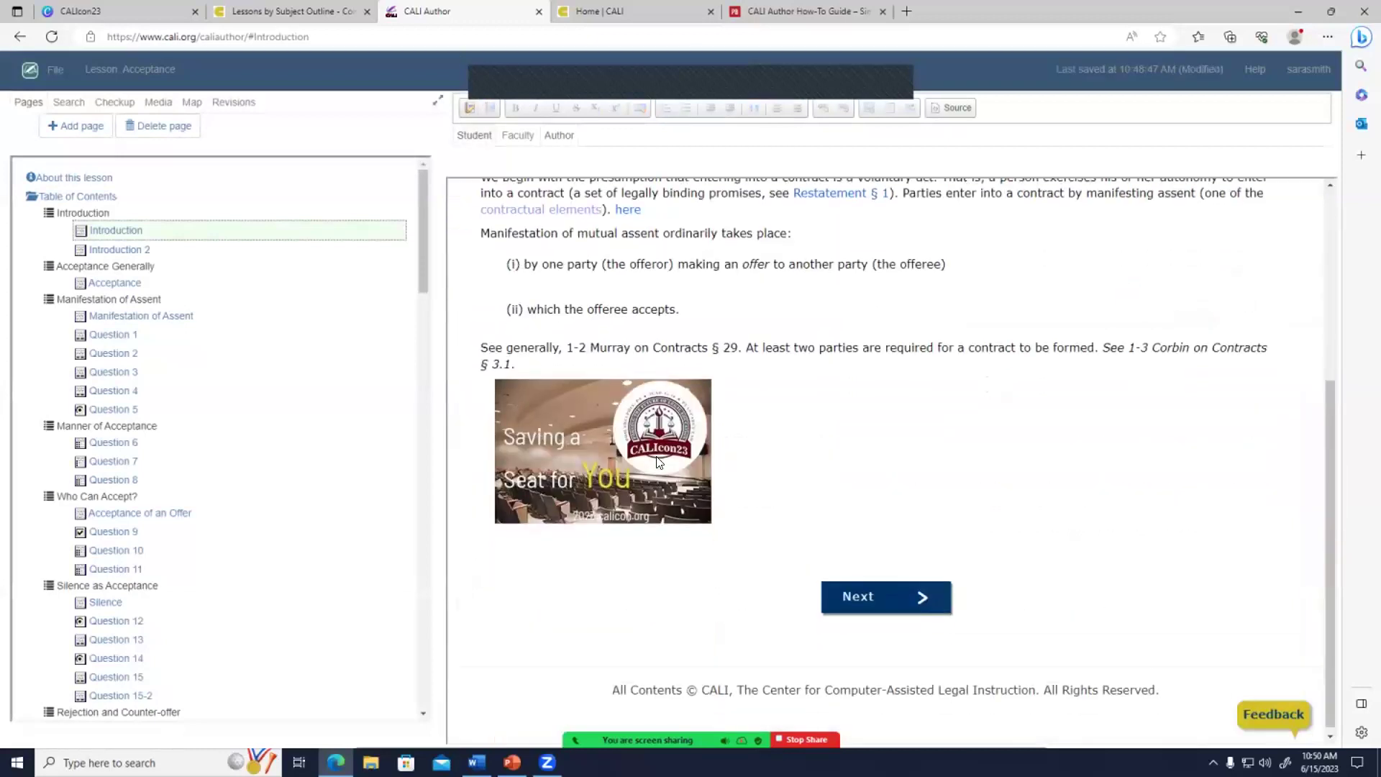
Set the width of the Introduction page's image to 600 in the author view and check the result in the student preview.
{"action": "left_click", "coordinate": [559, 135]}
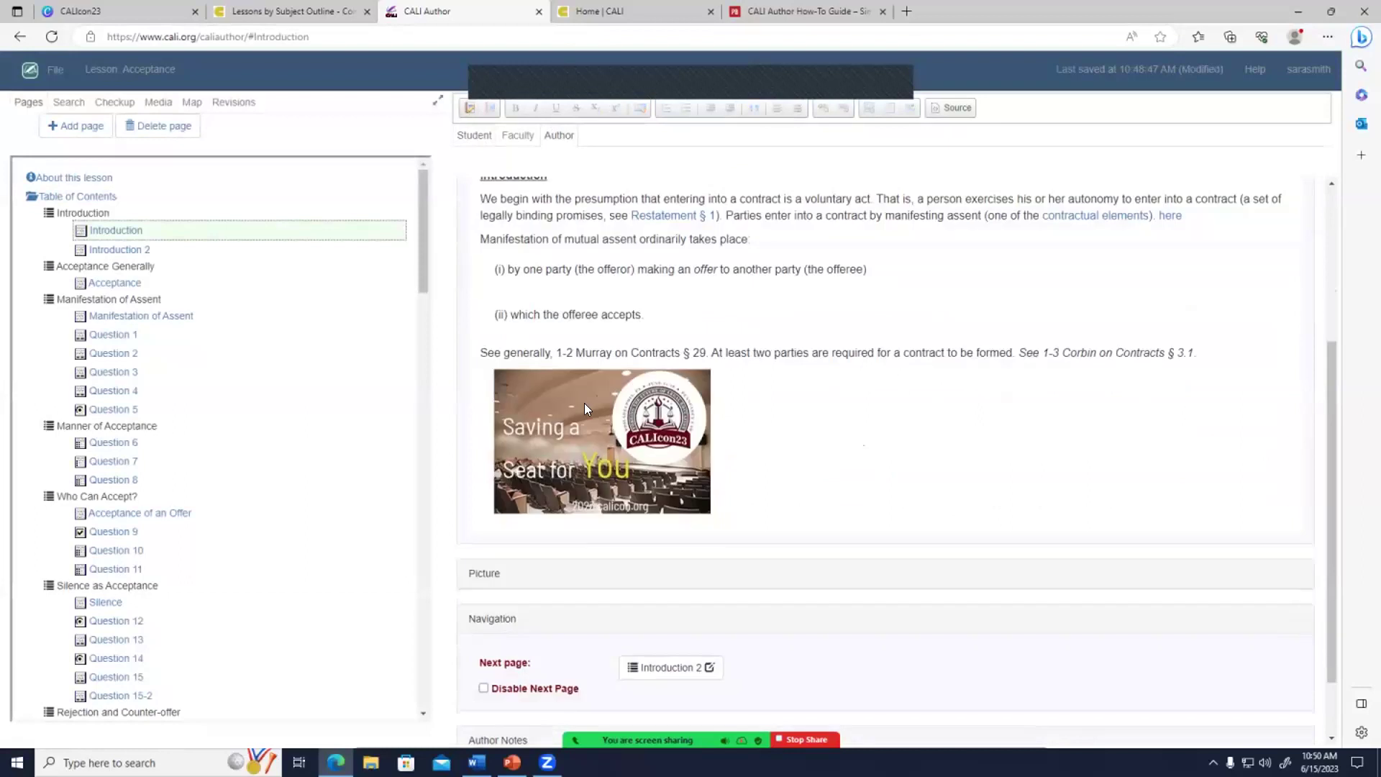
{"action": "double_click", "coordinate": [573, 396]}
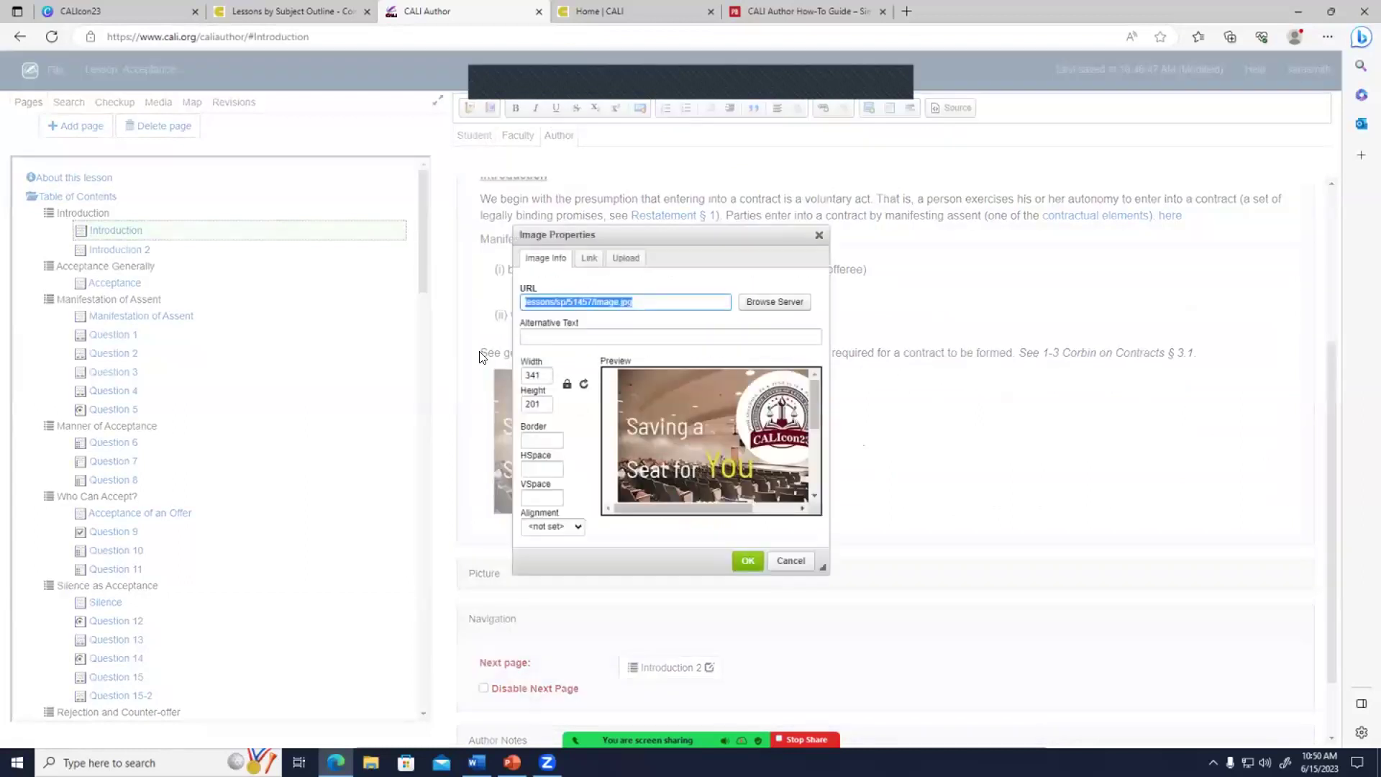
{"action": "key", "text": "Tab"}
{"action": "key", "text": "Tab"}
{"action": "key", "text": "Tab"}
{"action": "type", "text": "600"}
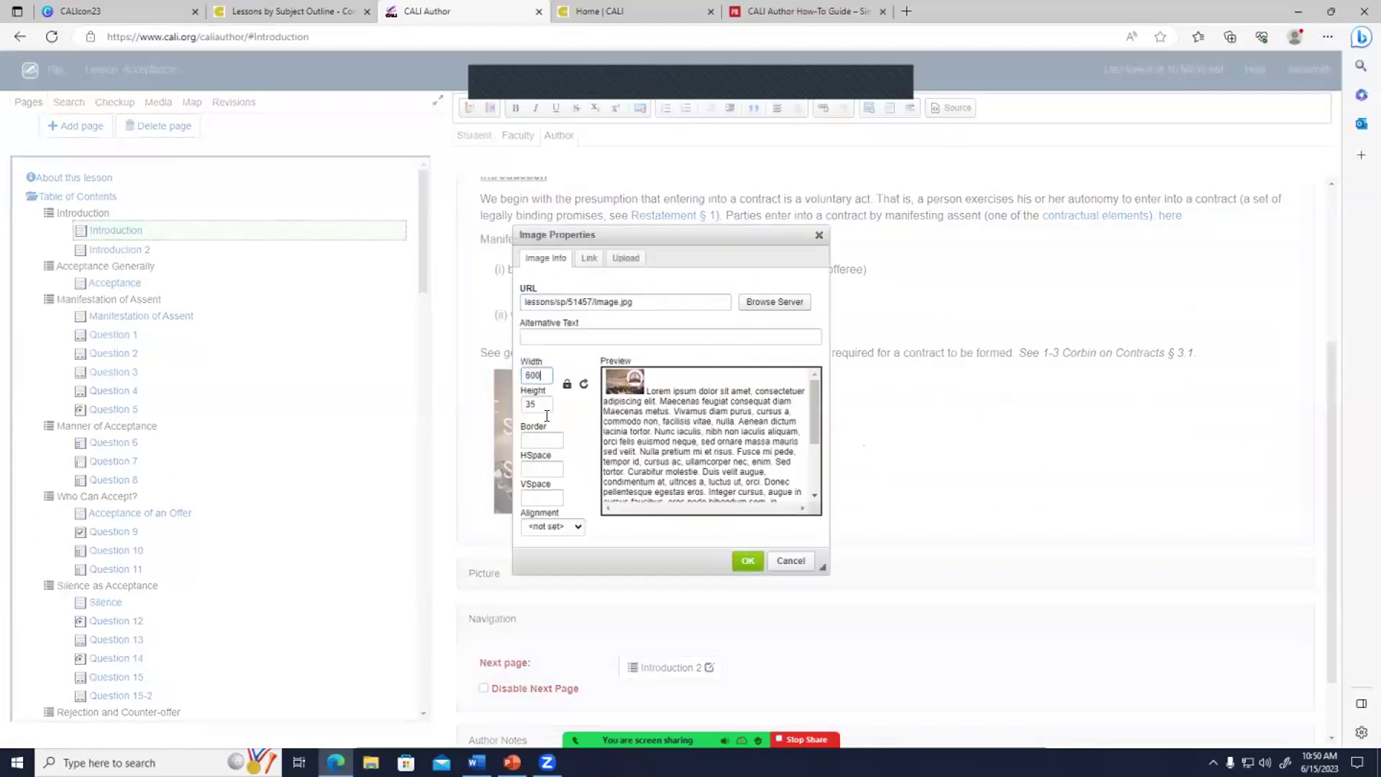
{"action": "left_click", "coordinate": [745, 561]}
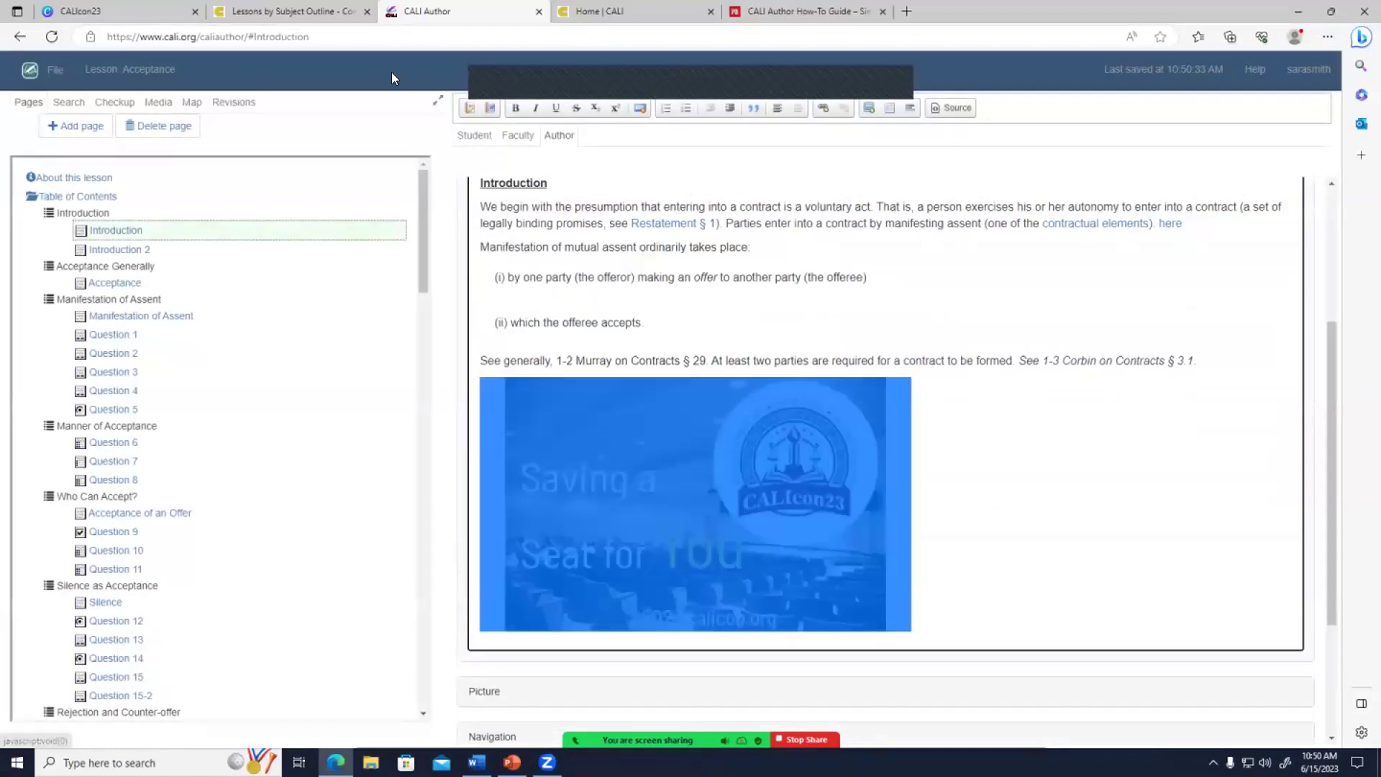
{"action": "left_click", "coordinate": [474, 135]}
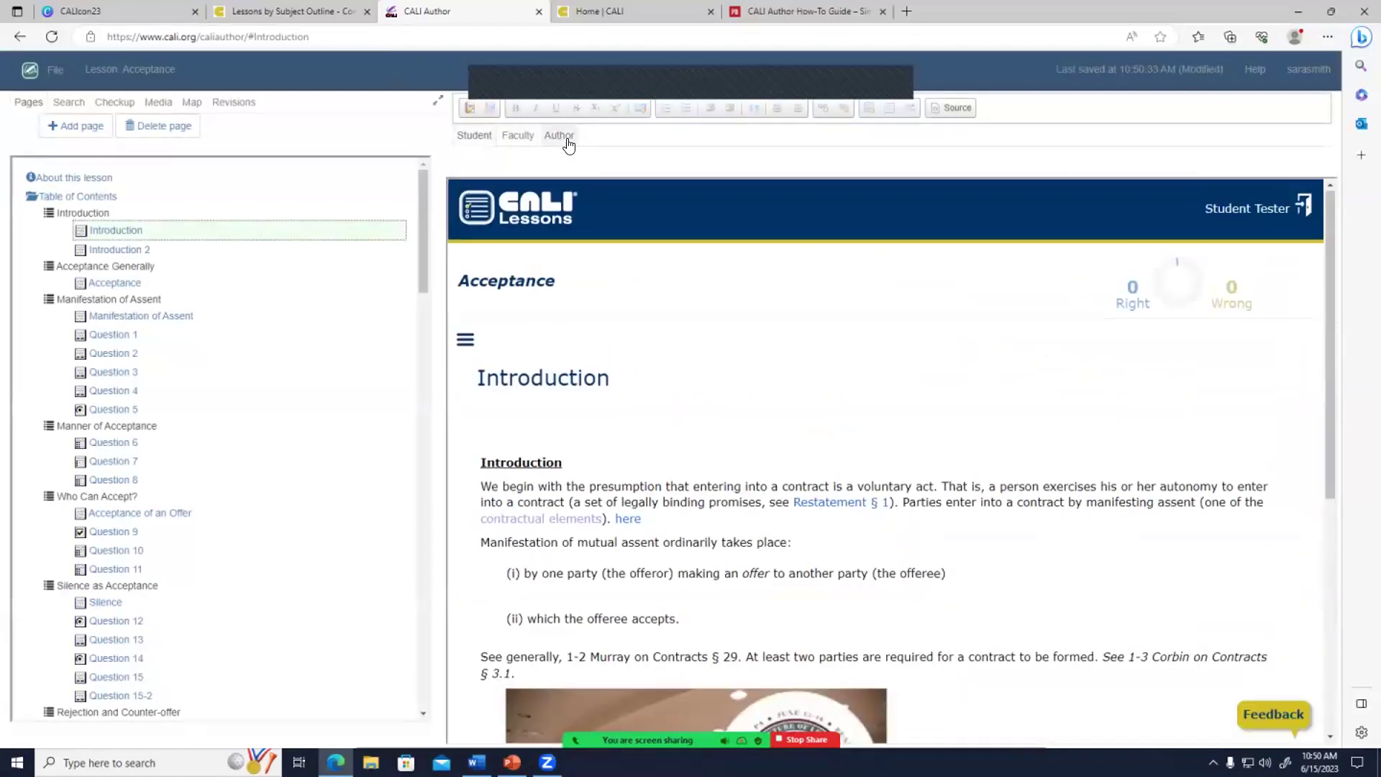
Reopen the image's properties to examine its alternative text field, and return to the Introduction page's student preview.
{"action": "left_click", "coordinate": [560, 137]}
{"action": "double_click", "coordinate": [649, 498]}
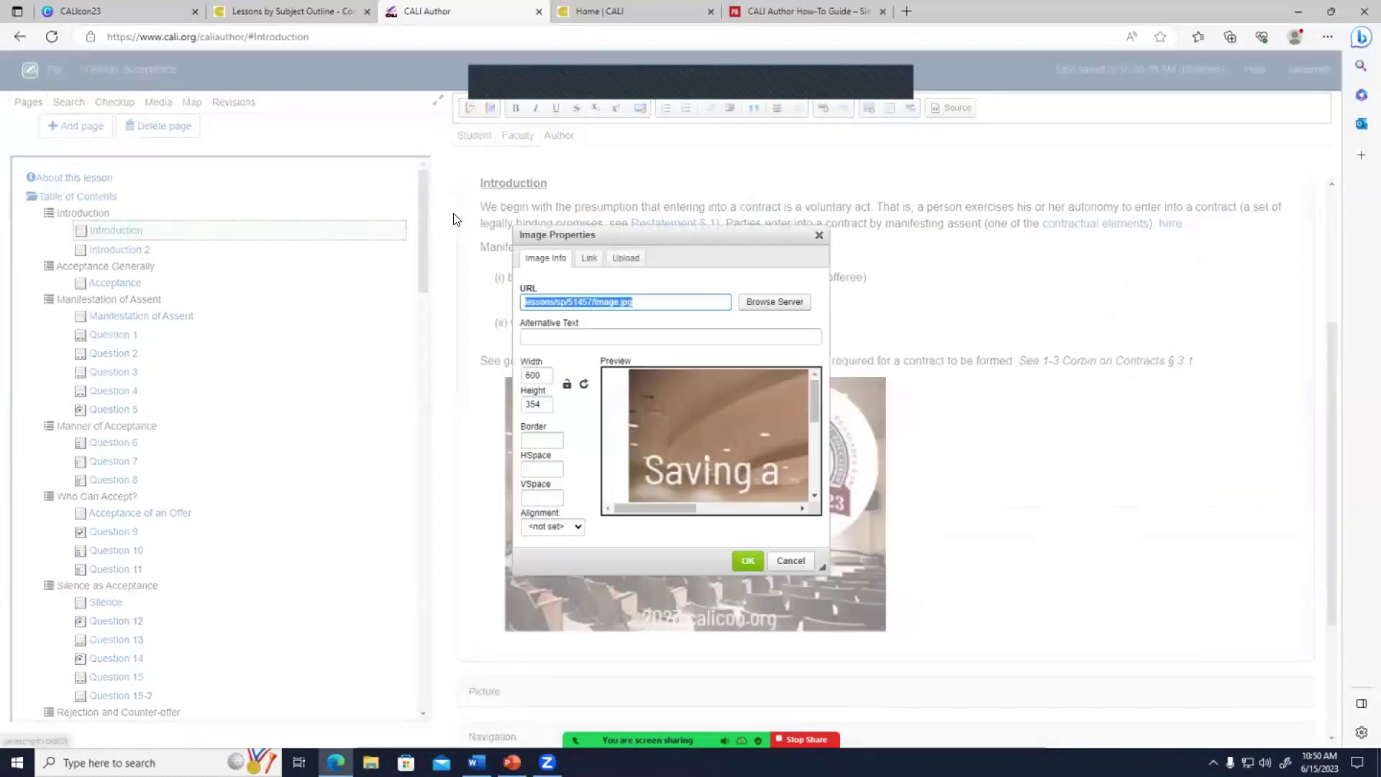
{"action": "left_click", "coordinate": [572, 337]}
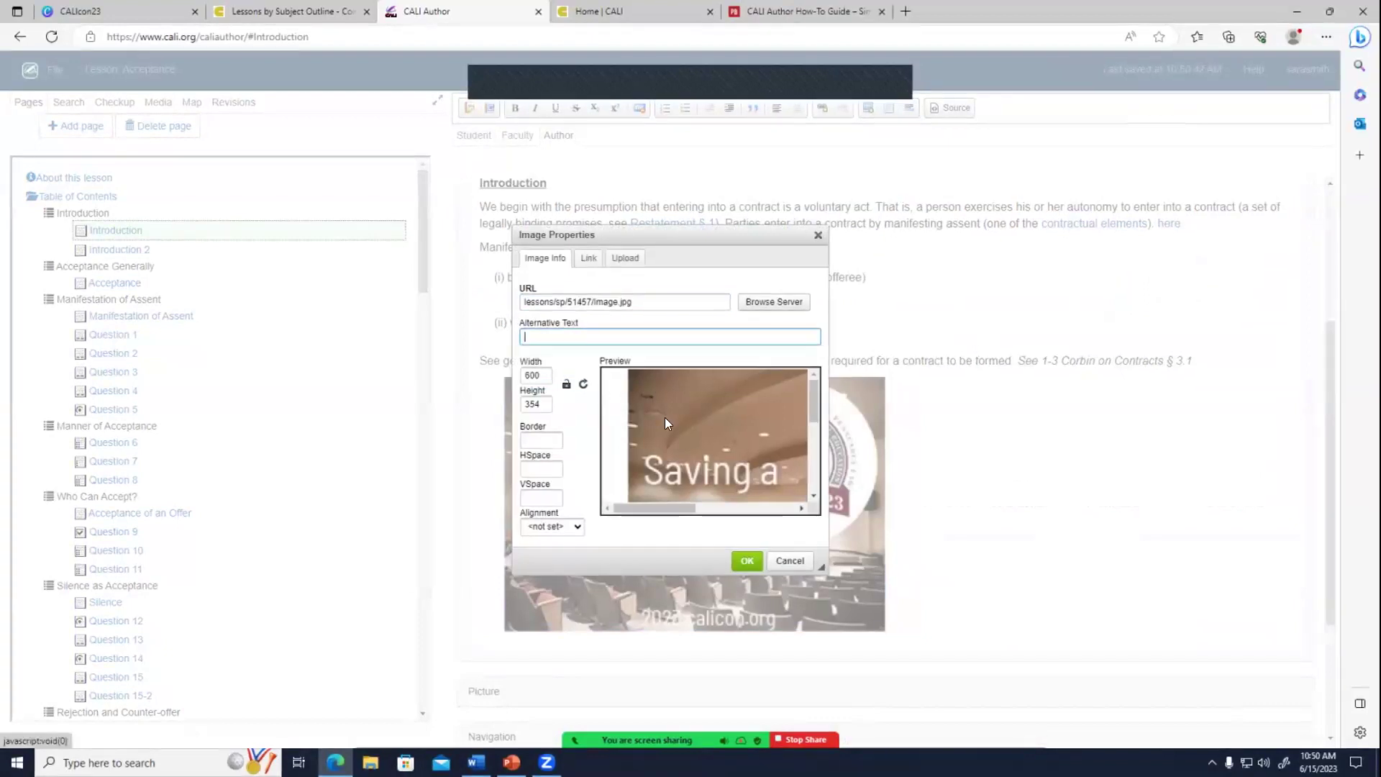
{"action": "left_click", "coordinate": [746, 560]}
{"action": "left_click", "coordinate": [594, 450]}
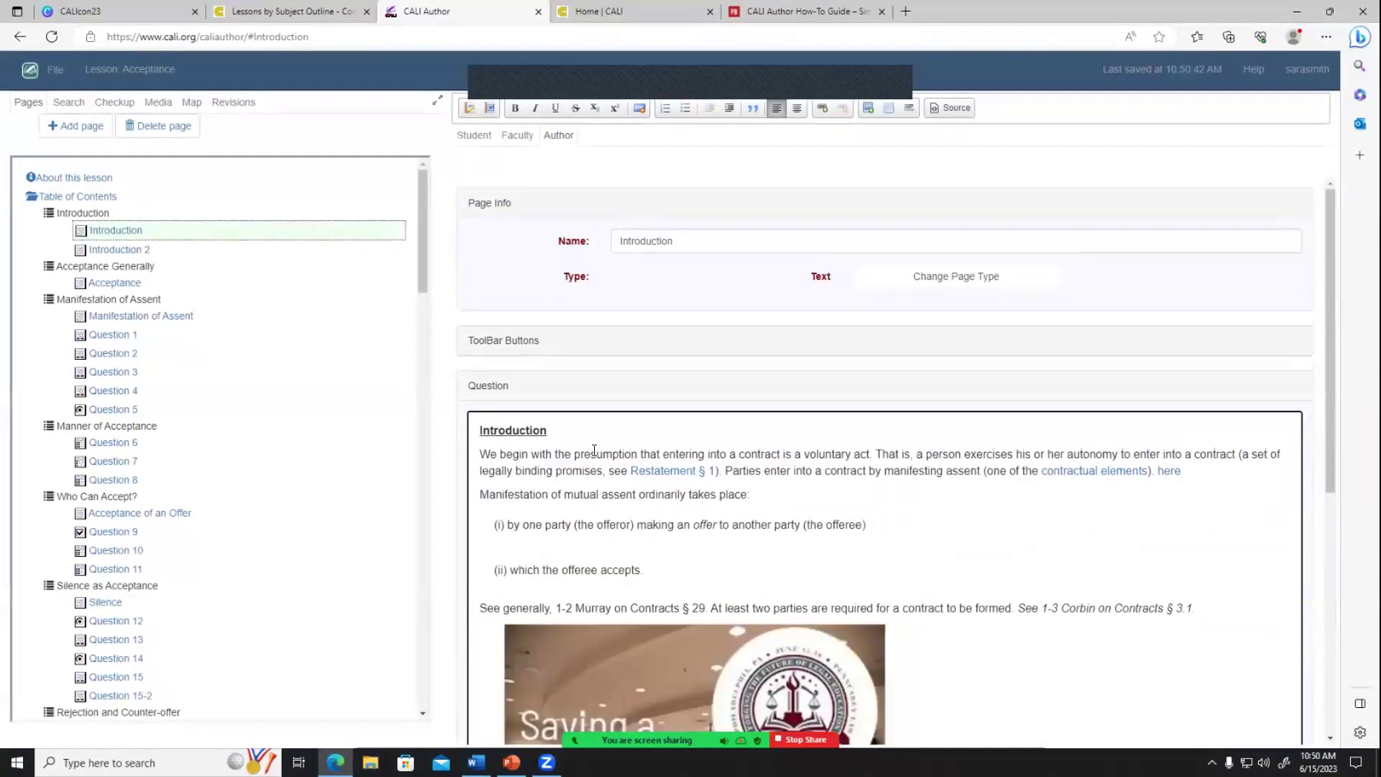
{"action": "left_click", "coordinate": [128, 231]}
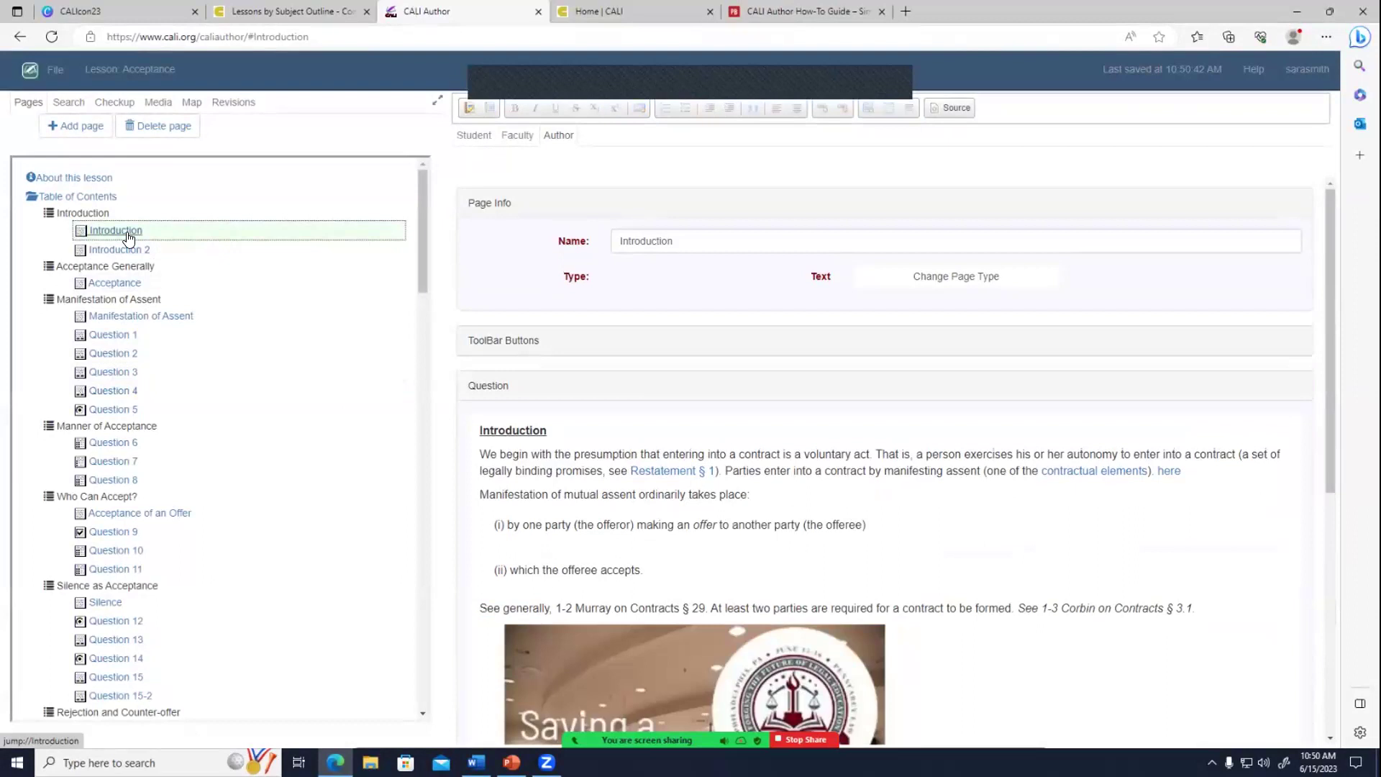
{"action": "left_click", "coordinate": [474, 135]}
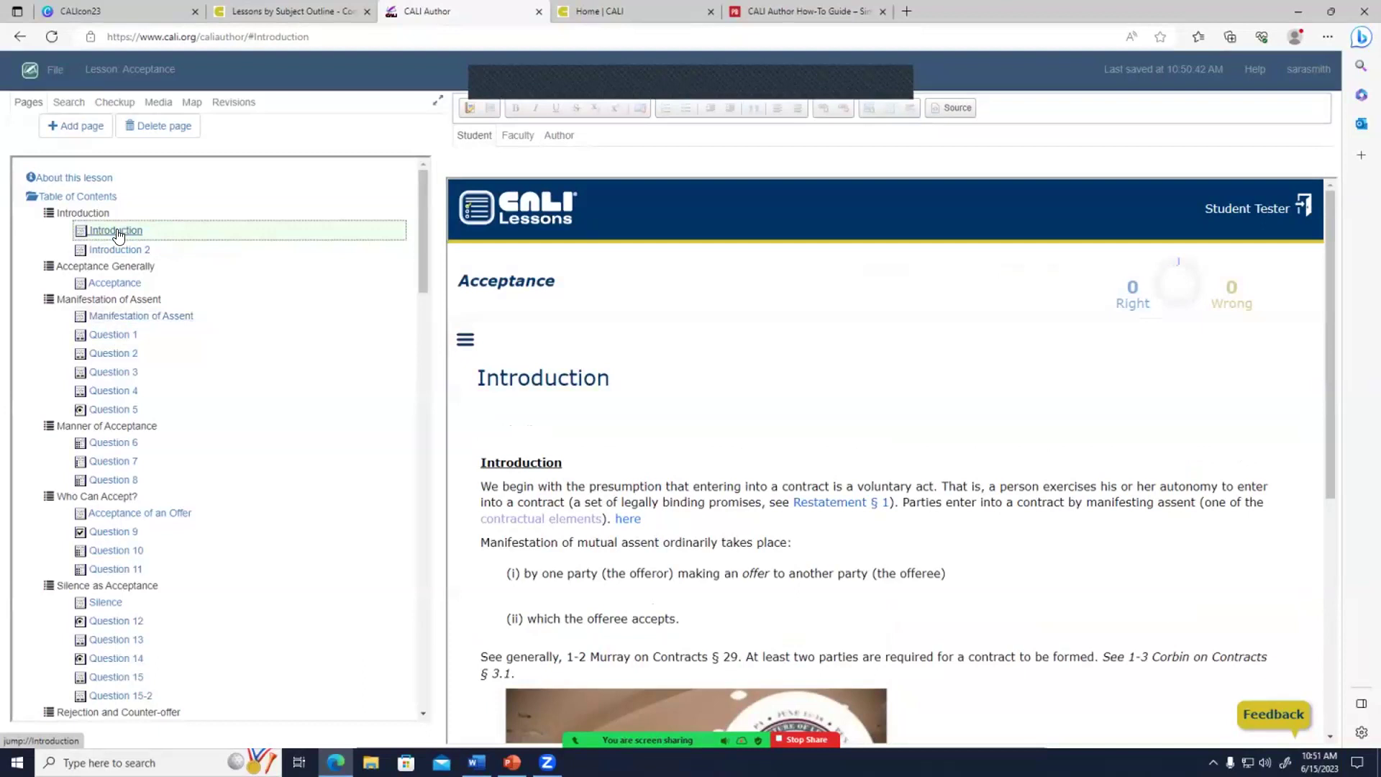
Add a new page of type Text after the Introduction page and show it in the author view.
{"action": "left_click", "coordinate": [90, 122]}
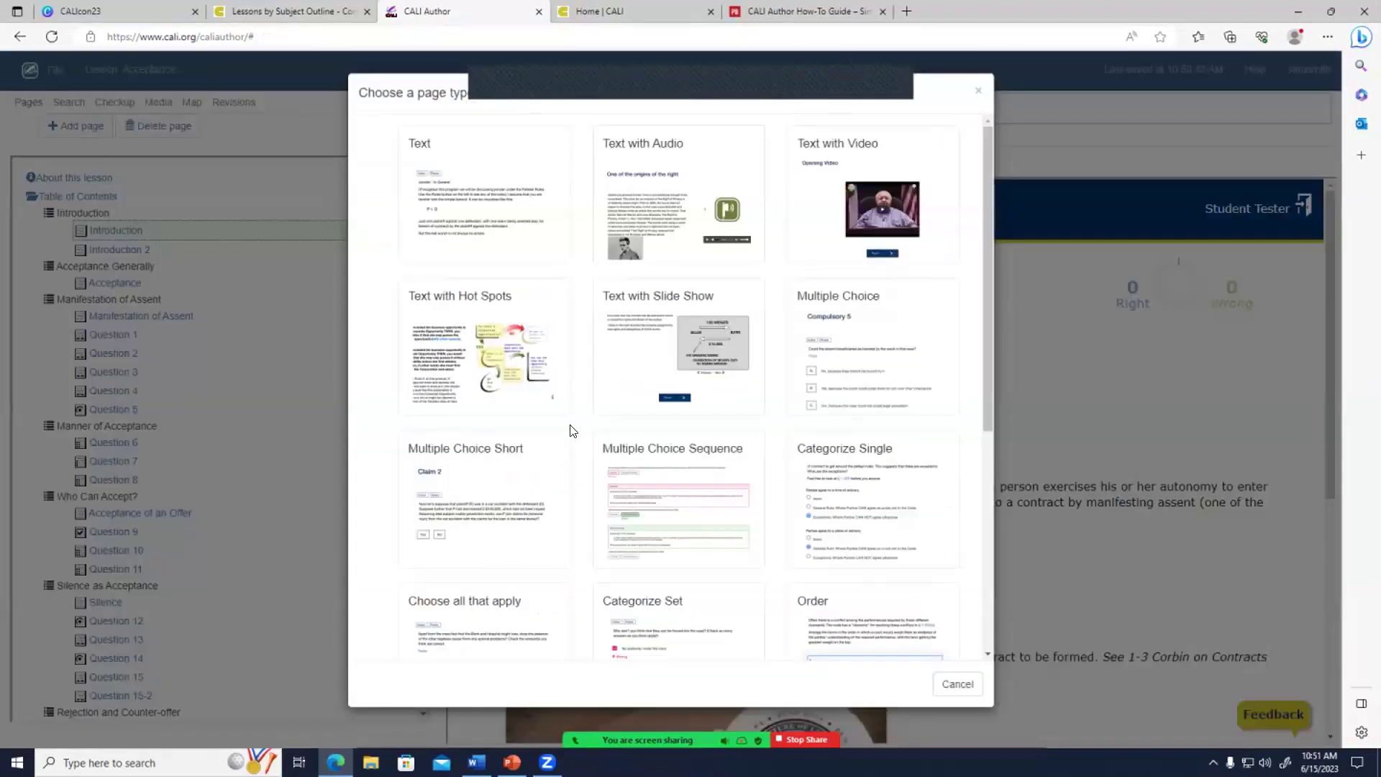
{"action": "left_click", "coordinate": [471, 169]}
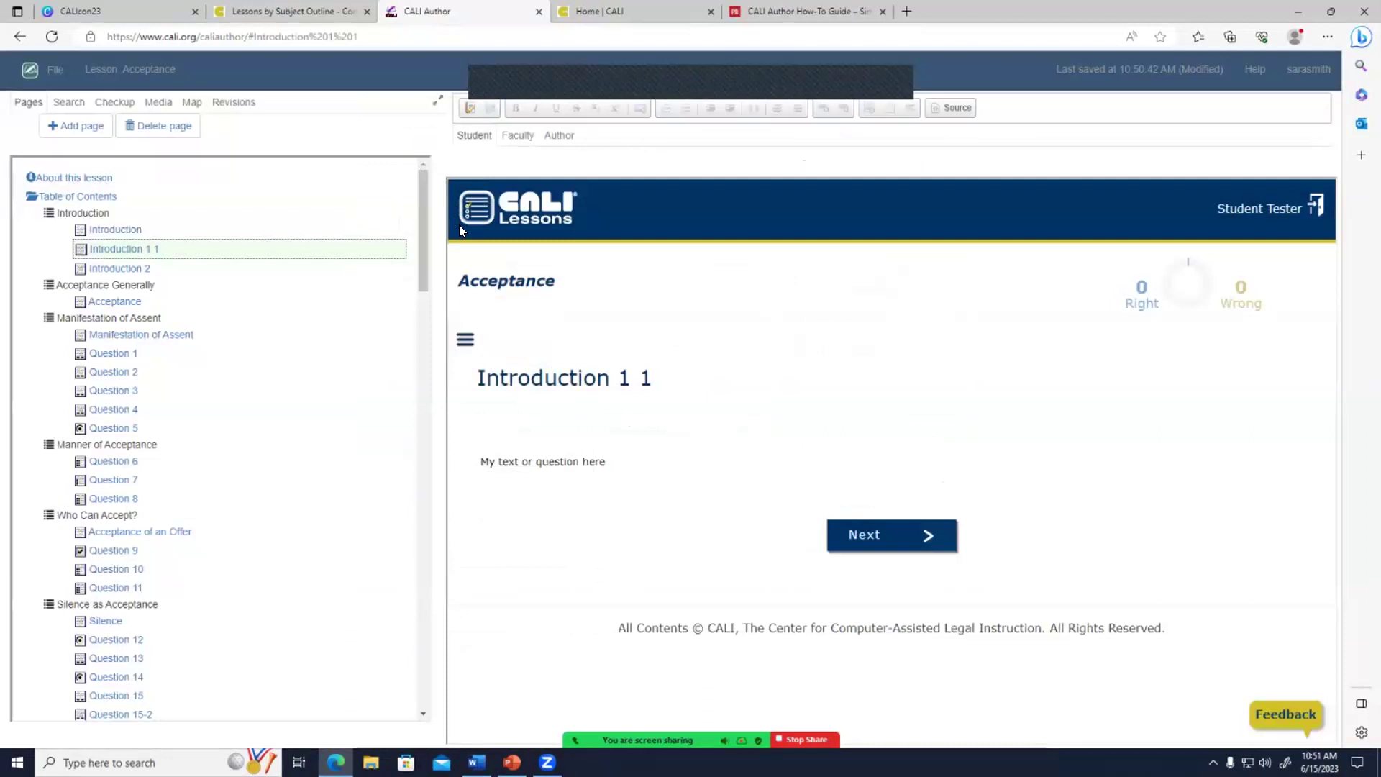
{"action": "left_click", "coordinate": [560, 133]}
{"action": "triple_click", "coordinate": [710, 240]}
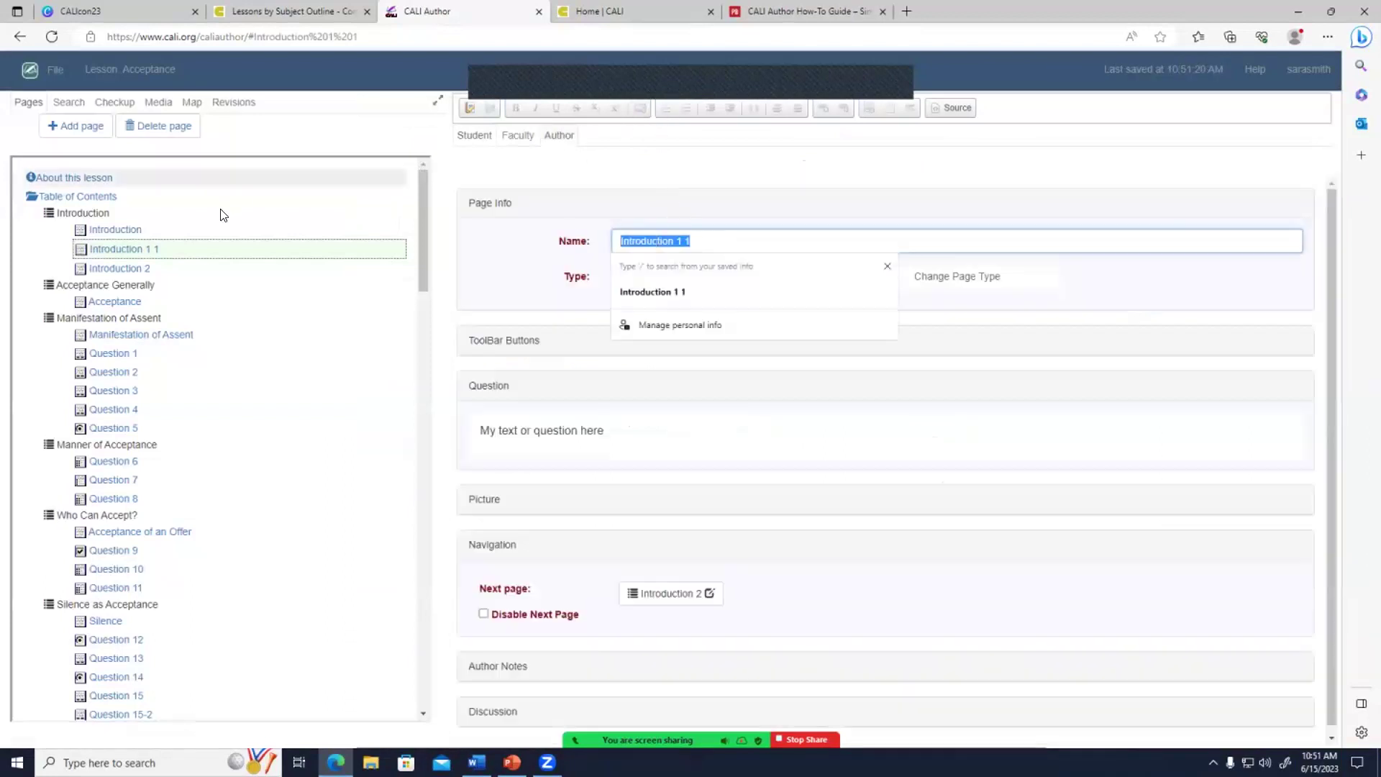
Rename the existing Introduction 2 page as Introduction 3.
{"action": "left_click", "coordinate": [113, 268]}
{"action": "left_click", "coordinate": [712, 240]}
{"action": "key", "text": "BackSpace"}
{"action": "type", "text": "3"}
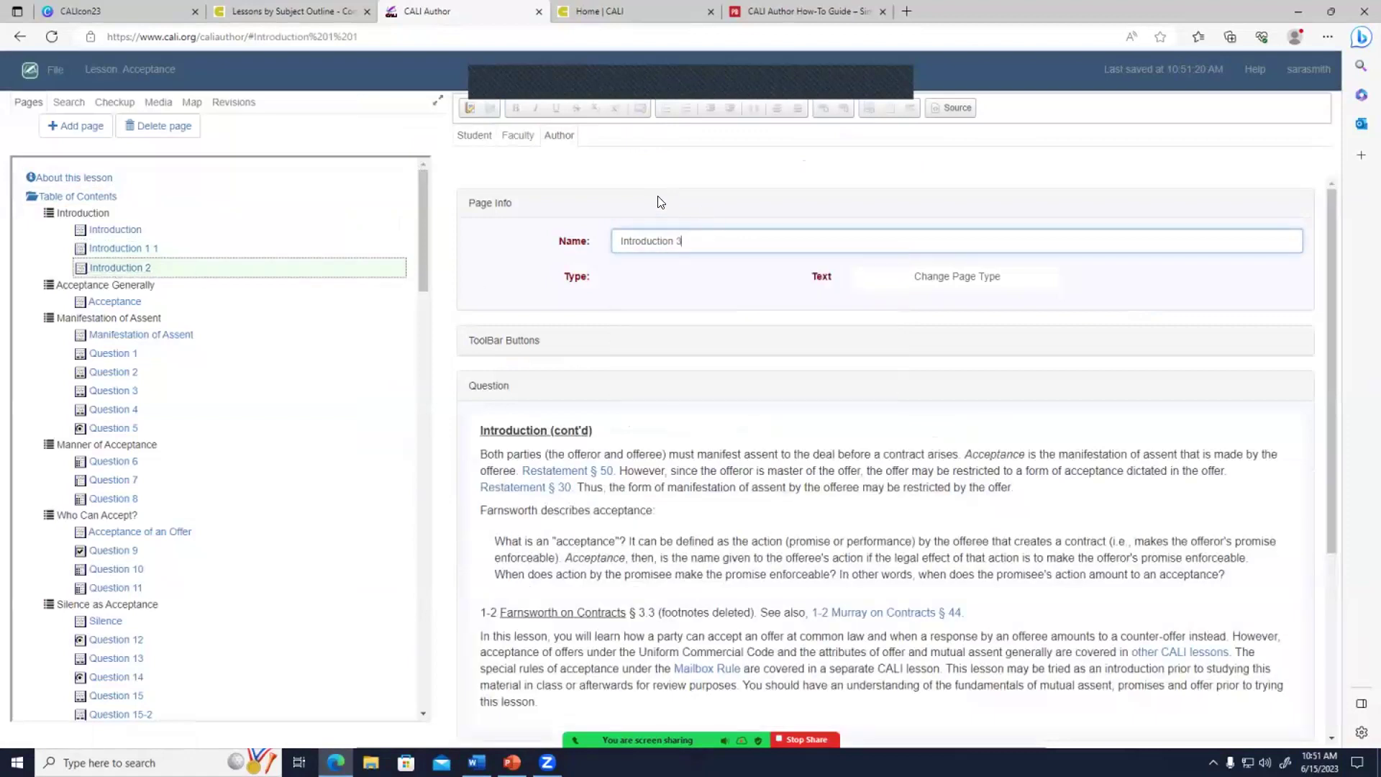
{"action": "key", "text": "Tab"}
Rename the newly added text page as Introduction 2 and look over its placeholder question text.
{"action": "left_click", "coordinate": [135, 251]}
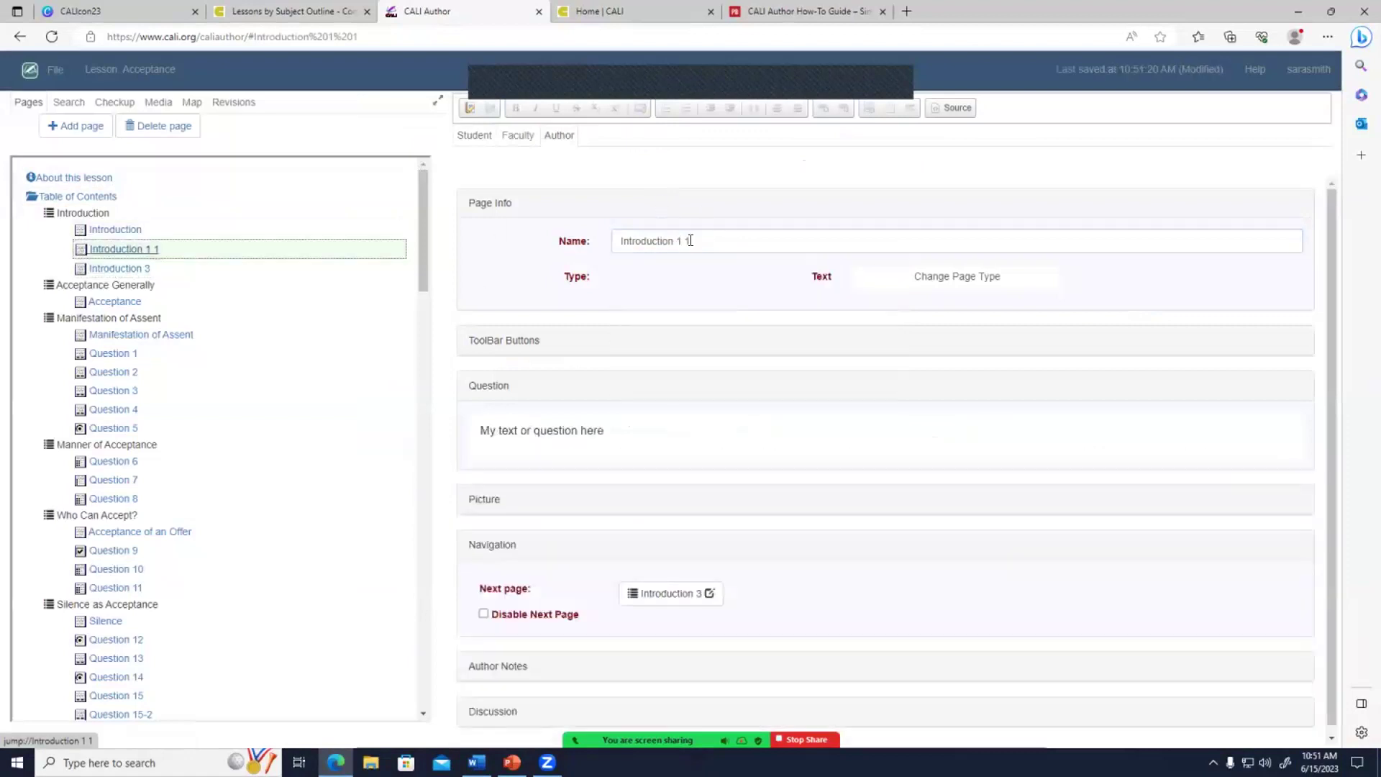
{"action": "left_click", "coordinate": [718, 233]}
{"action": "key", "text": "BackSpace"}
{"action": "key", "text": "BackSpace"}
{"action": "key", "text": "BackSpace"}
{"action": "key", "text": "BackSpace"}
{"action": "type", "text": "2"}
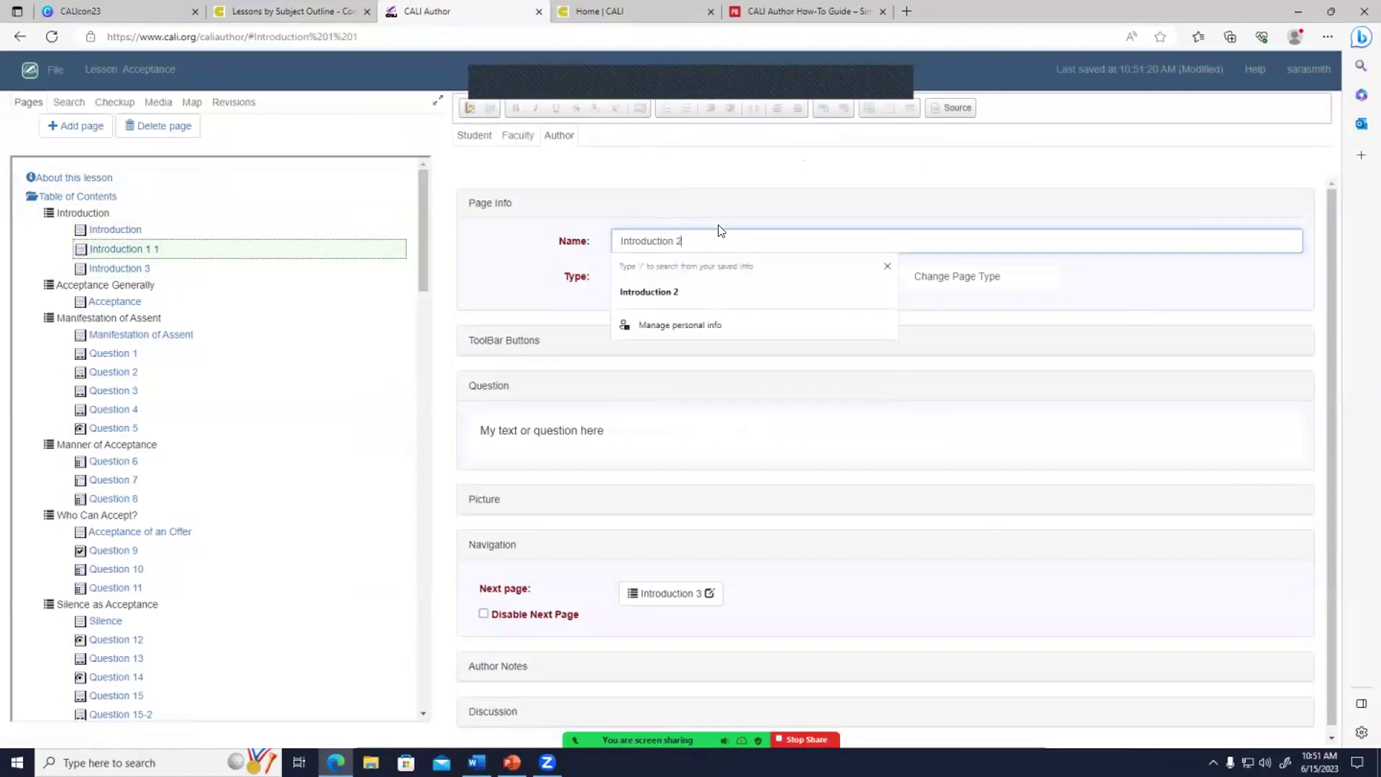
{"action": "key", "text": "Tab"}
{"action": "scroll", "coordinate": [740, 360], "scroll_direction": "down", "scroll_amount": 1}
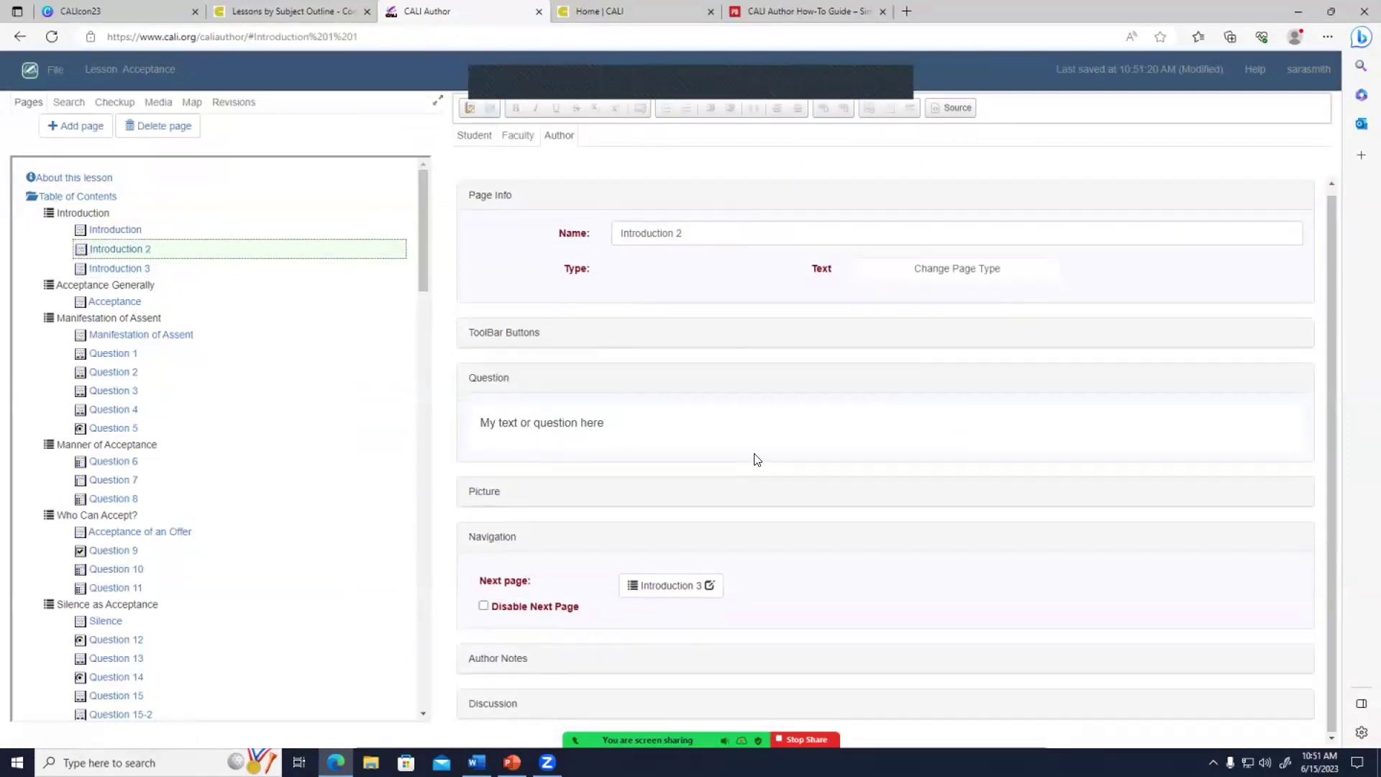
{"action": "left_click", "coordinate": [678, 425]}
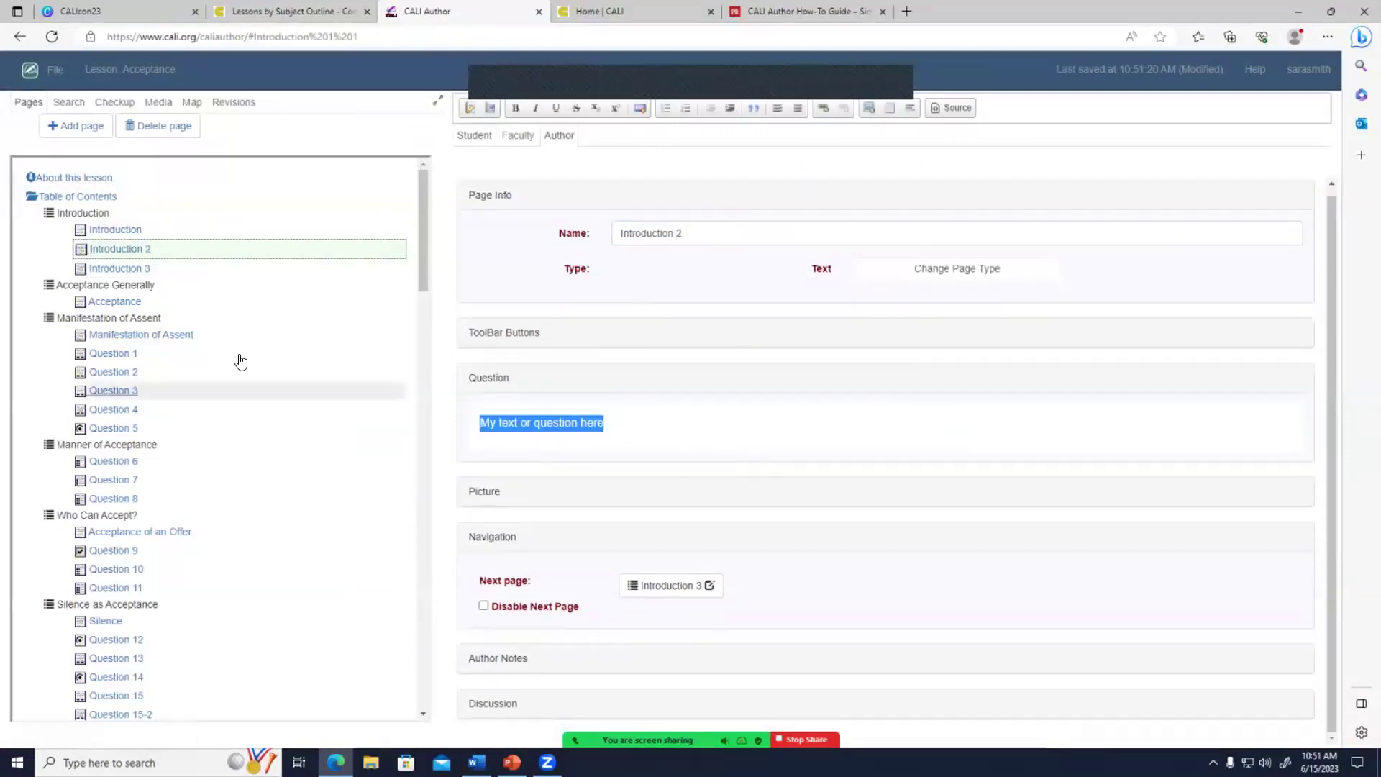
{"action": "left_click", "coordinate": [482, 244]}
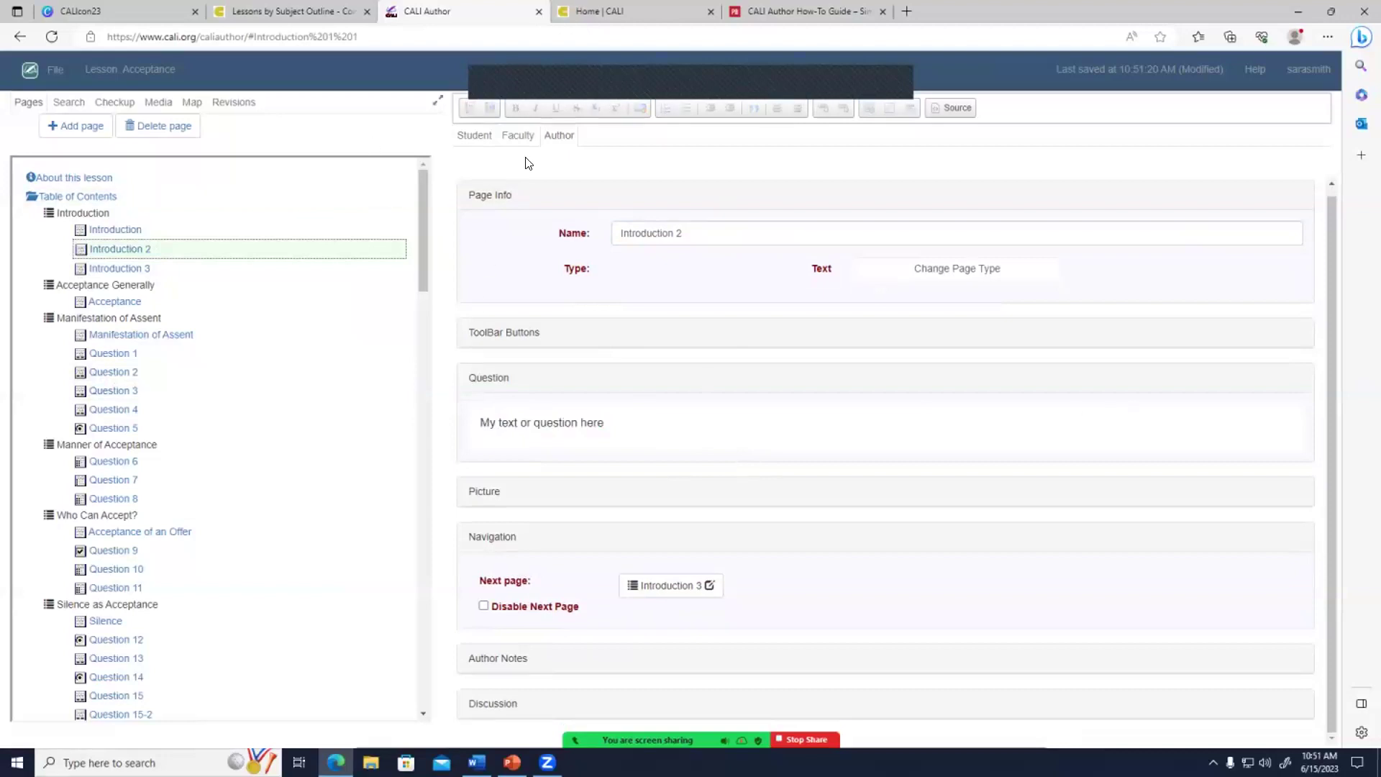
Delete the Question 15-2 page from the Silence as Acceptance section.
{"action": "scroll", "coordinate": [342, 375], "scroll_direction": "down", "scroll_amount": 3}
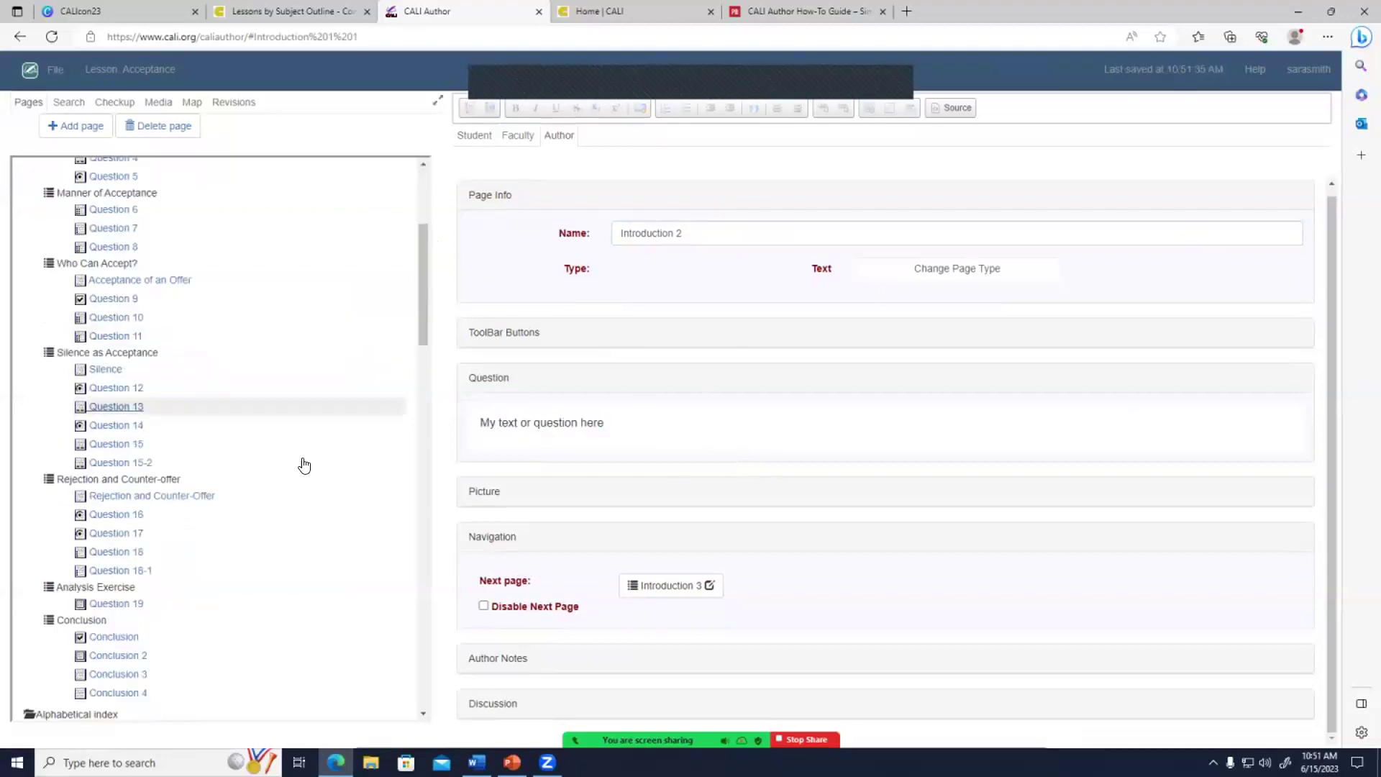
{"action": "left_click", "coordinate": [257, 466]}
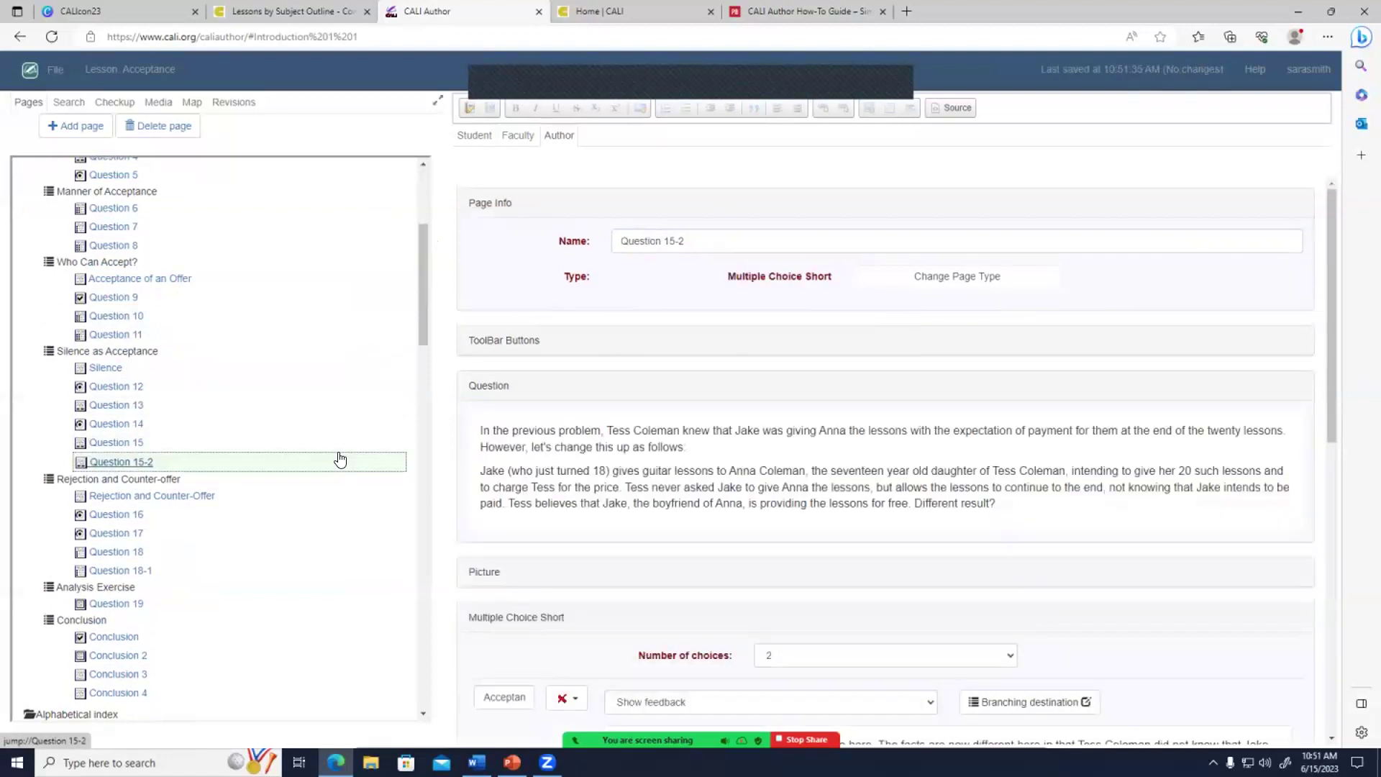
{"action": "left_click", "coordinate": [161, 127]}
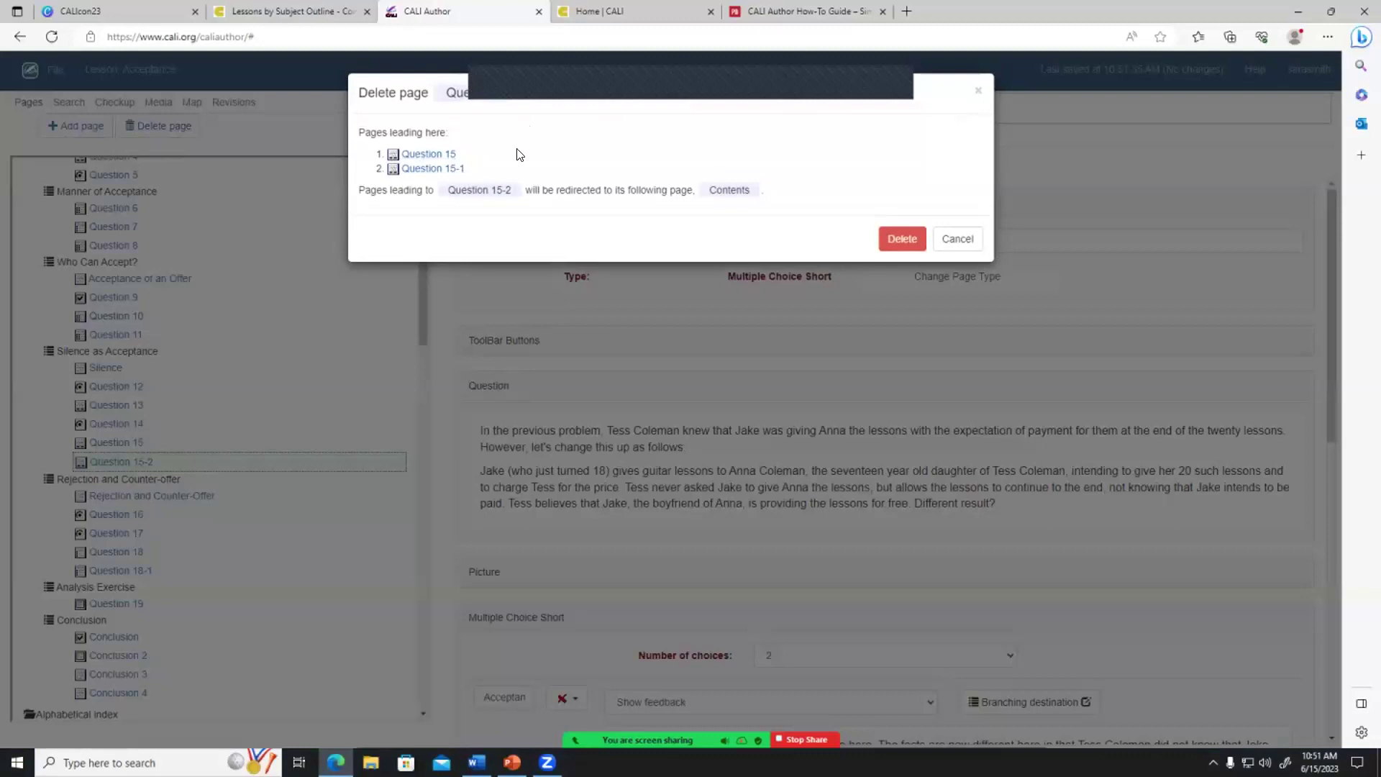
{"action": "left_click", "coordinate": [894, 238]}
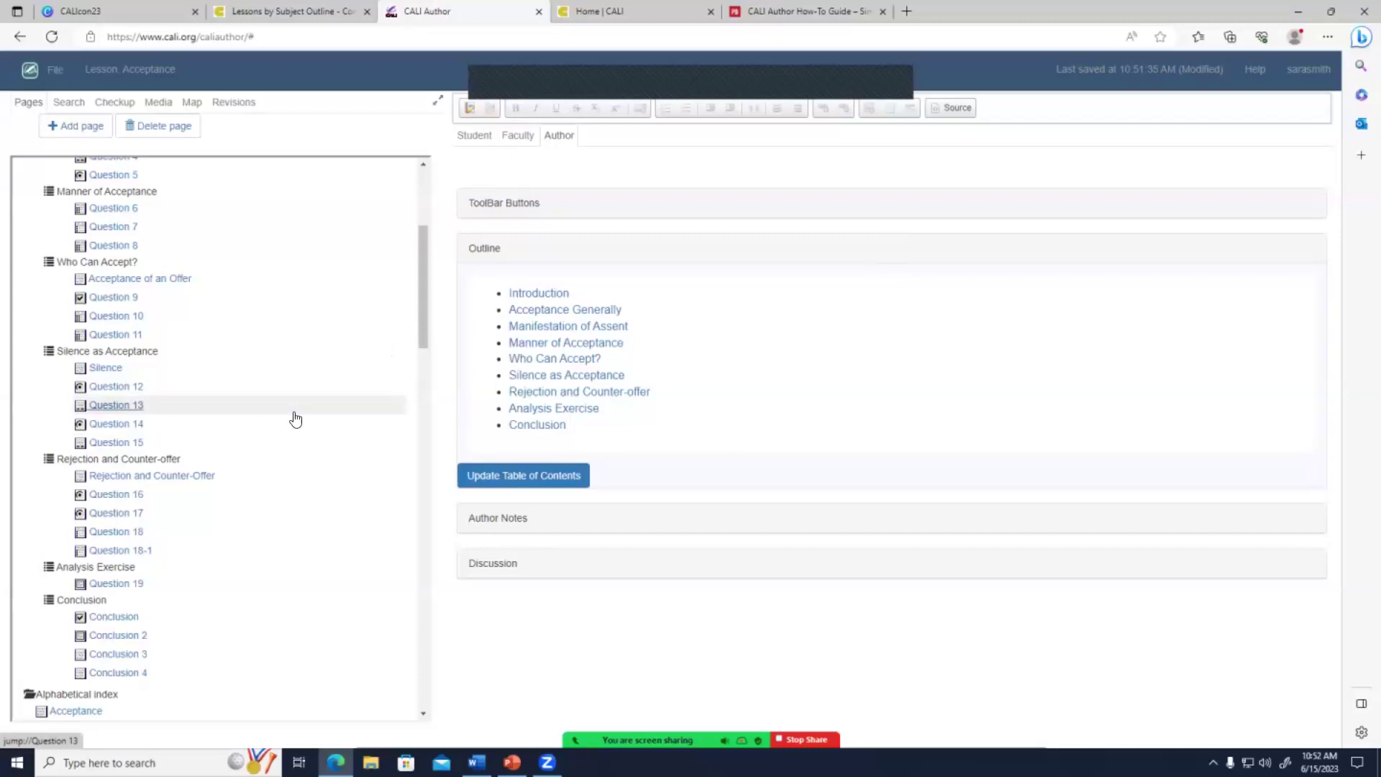
Set the next page of Question 1 to Question 3 in its navigation settings.
{"action": "scroll", "coordinate": [295, 419], "scroll_direction": "up", "scroll_amount": 4}
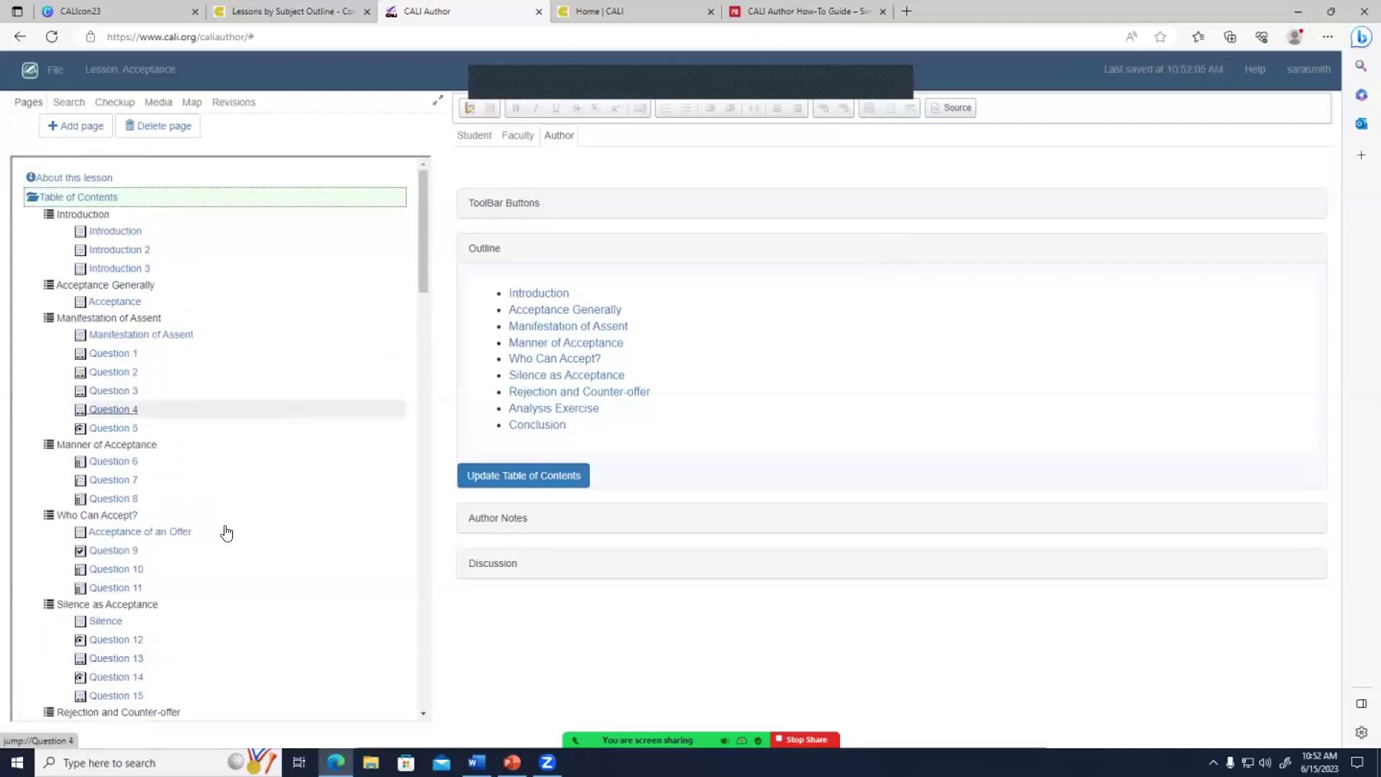
{"action": "left_click", "coordinate": [119, 358]}
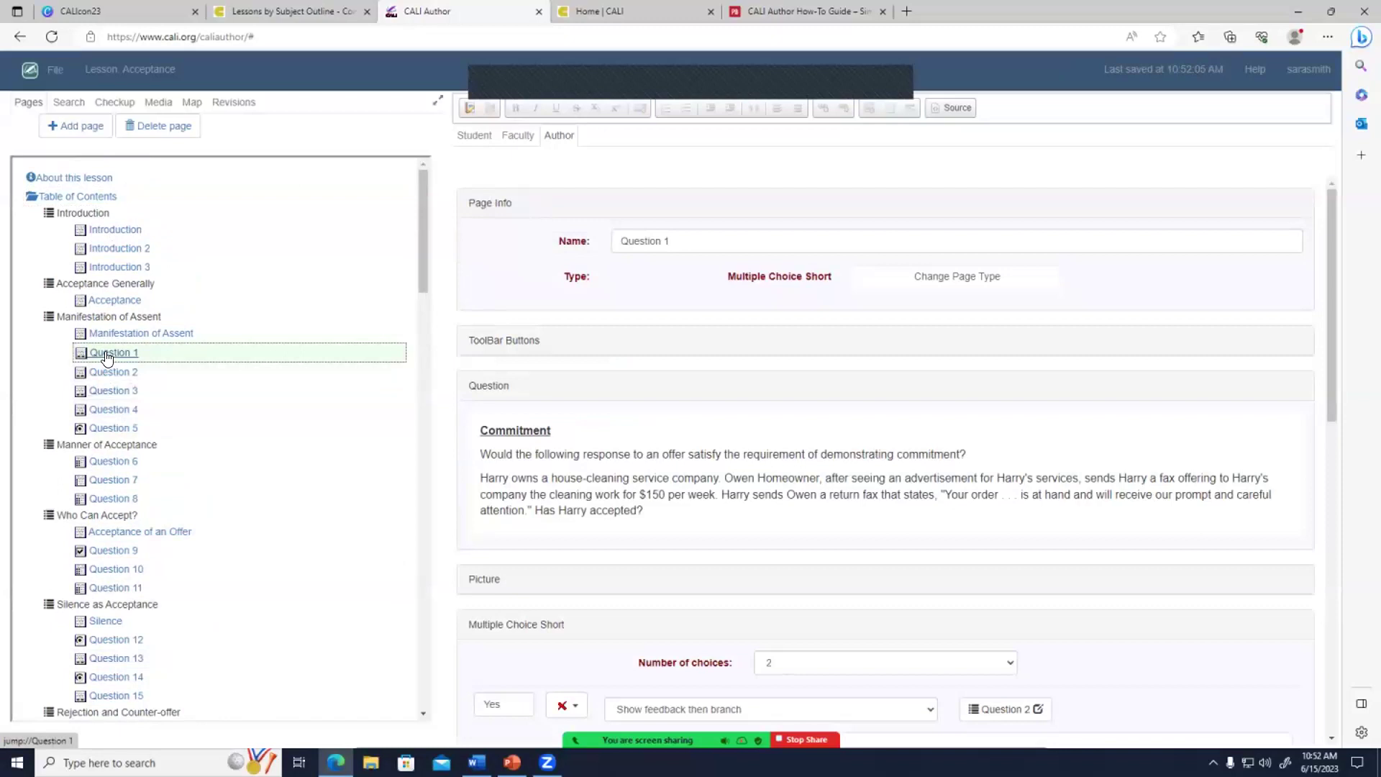
{"action": "scroll", "coordinate": [638, 448], "scroll_direction": "down", "scroll_amount": 7}
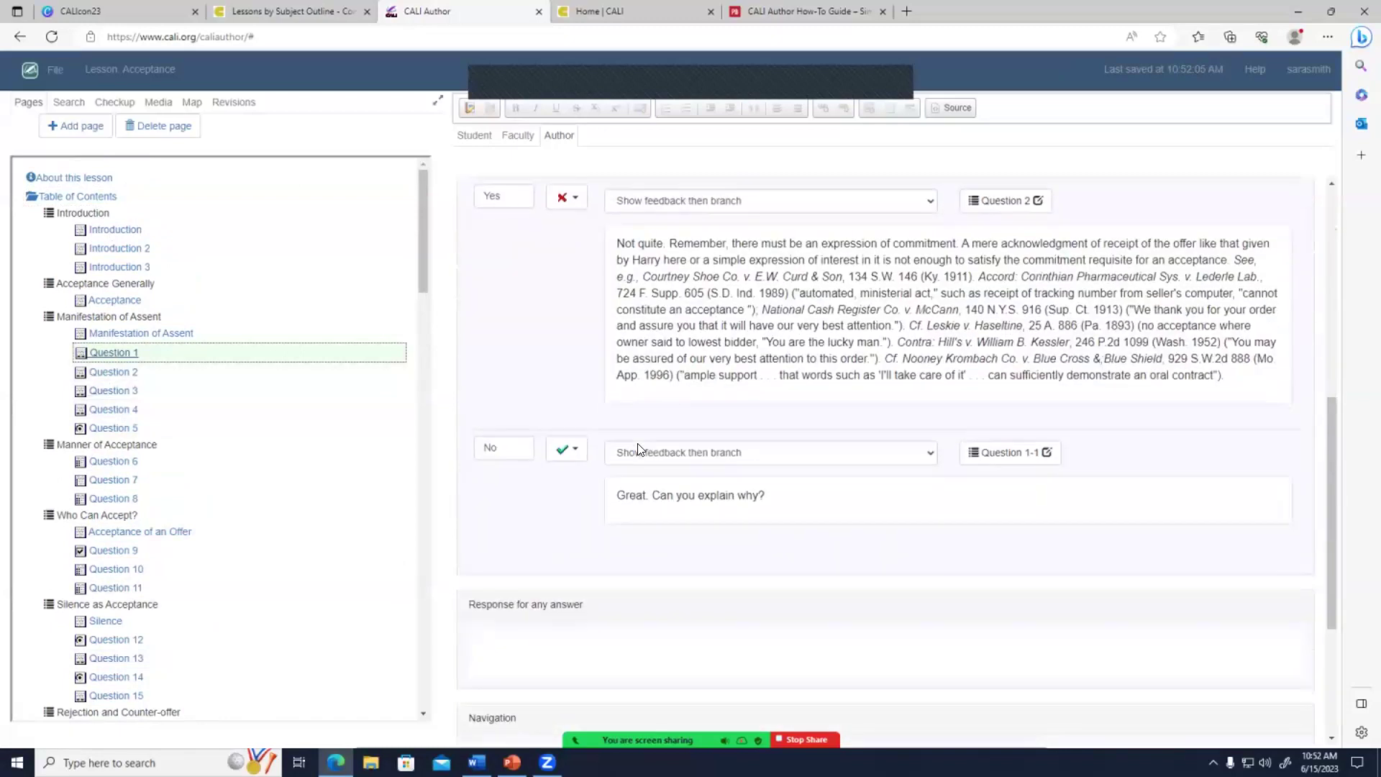
{"action": "scroll", "coordinate": [638, 447], "scroll_direction": "down", "scroll_amount": 3}
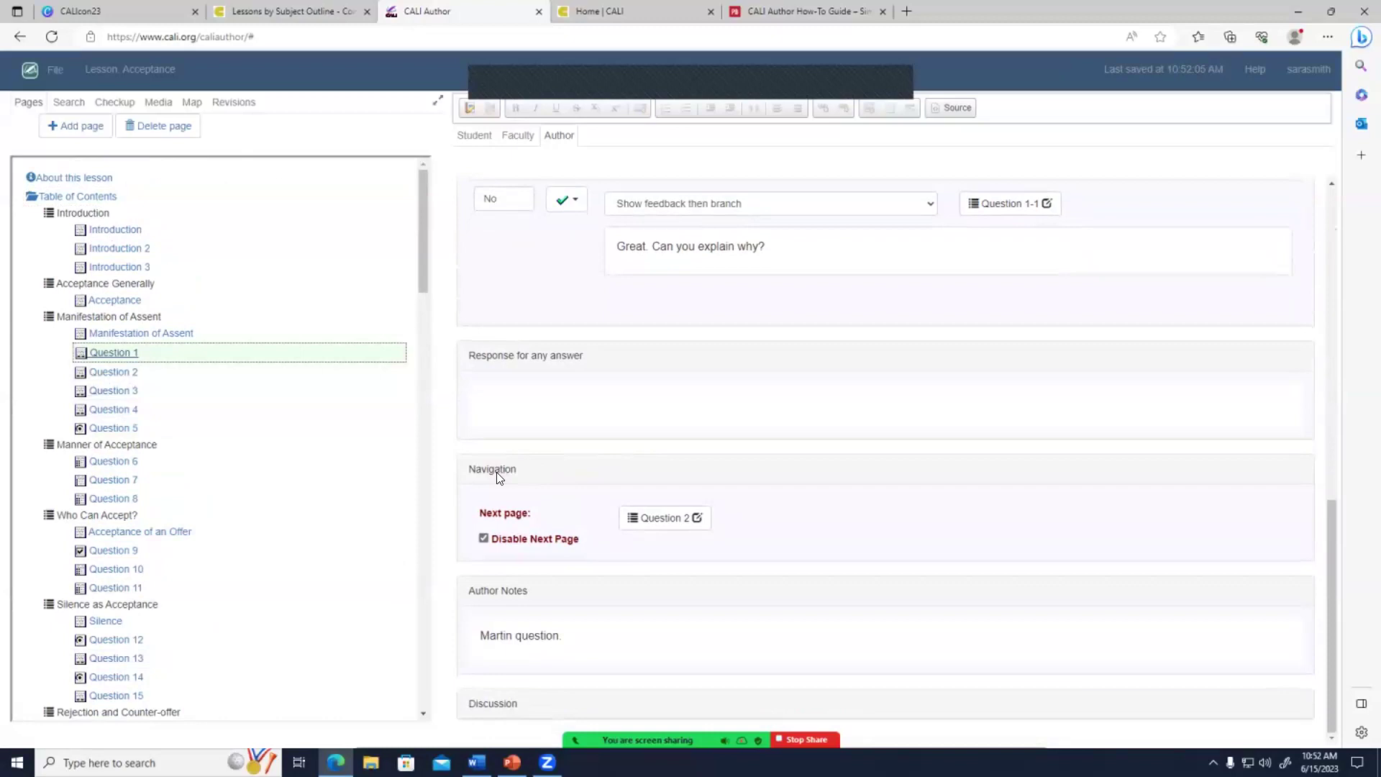
{"action": "left_click", "coordinate": [682, 519]}
{"action": "scroll", "coordinate": [634, 477], "scroll_direction": "down", "scroll_amount": 1}
{"action": "scroll", "coordinate": [633, 477], "scroll_direction": "up", "scroll_amount": 1}
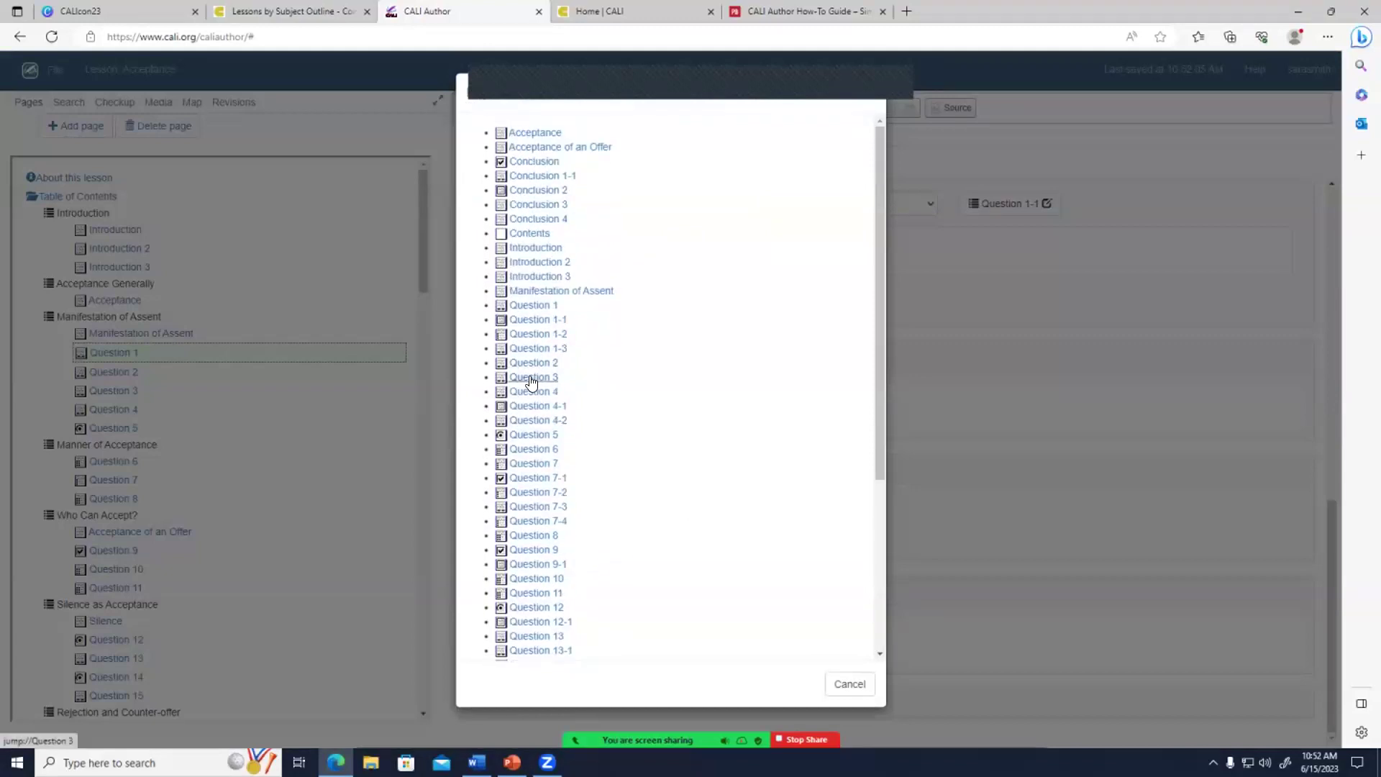
{"action": "scroll", "coordinate": [613, 299], "scroll_direction": "down", "scroll_amount": 4}
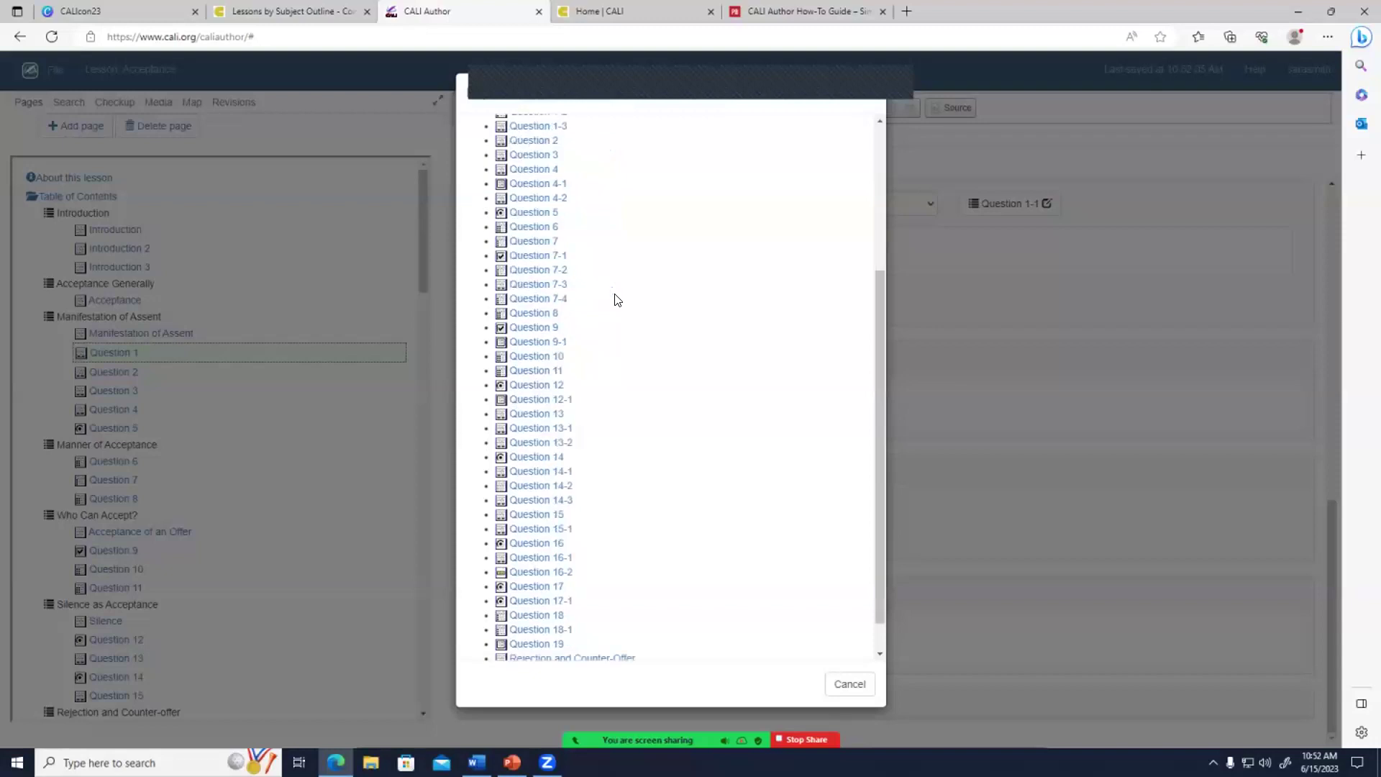
{"action": "scroll", "coordinate": [608, 379], "scroll_direction": "up", "scroll_amount": 4}
{"action": "scroll", "coordinate": [608, 379], "scroll_direction": "down", "scroll_amount": 4}
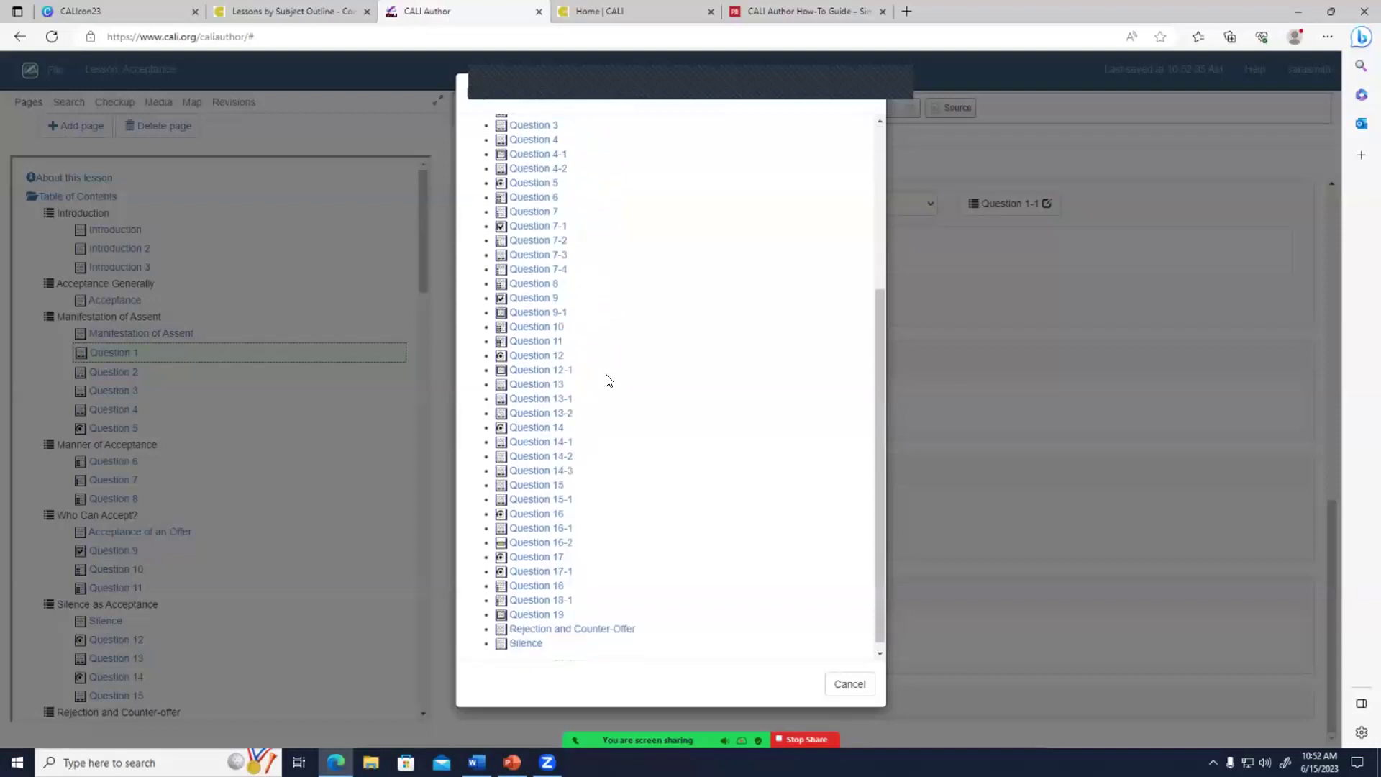
{"action": "scroll", "coordinate": [608, 383], "scroll_direction": "up", "scroll_amount": 4}
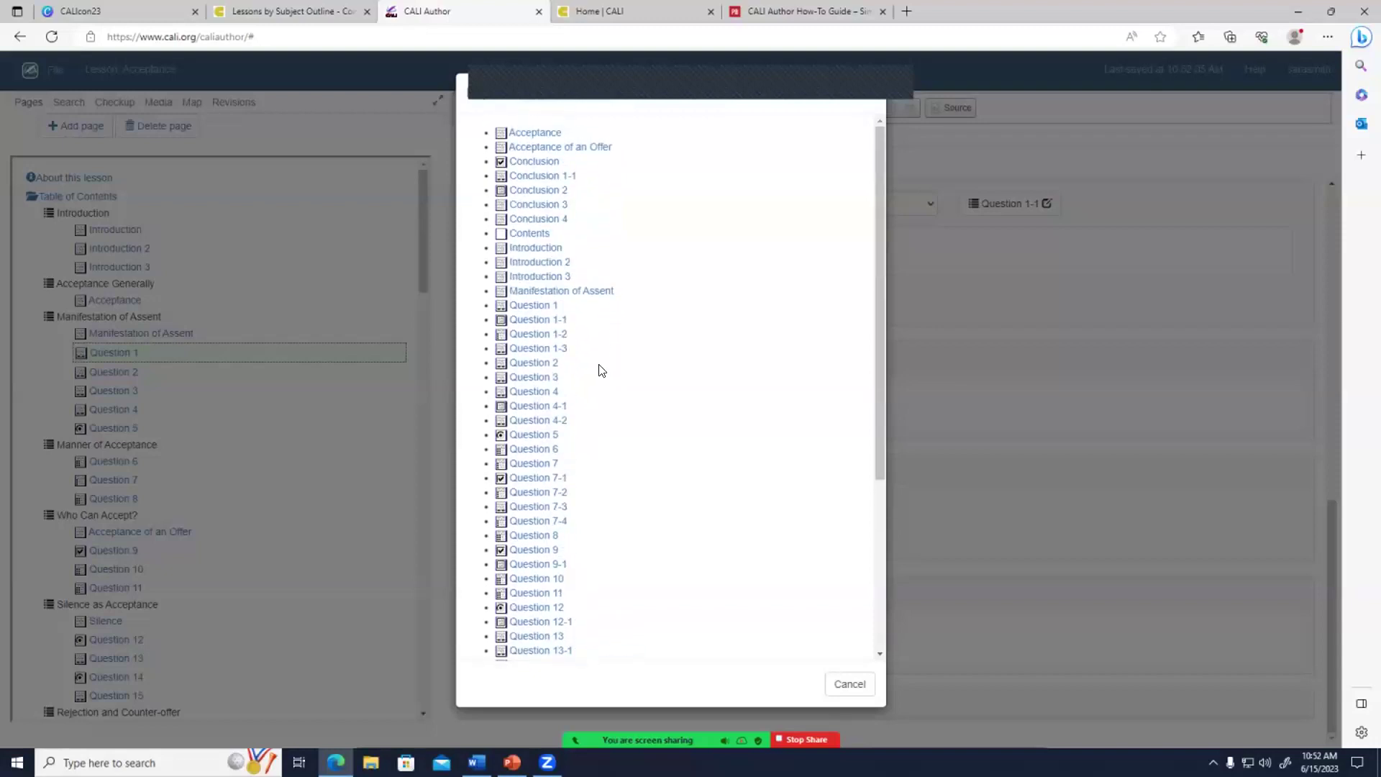
{"action": "left_click", "coordinate": [519, 378]}
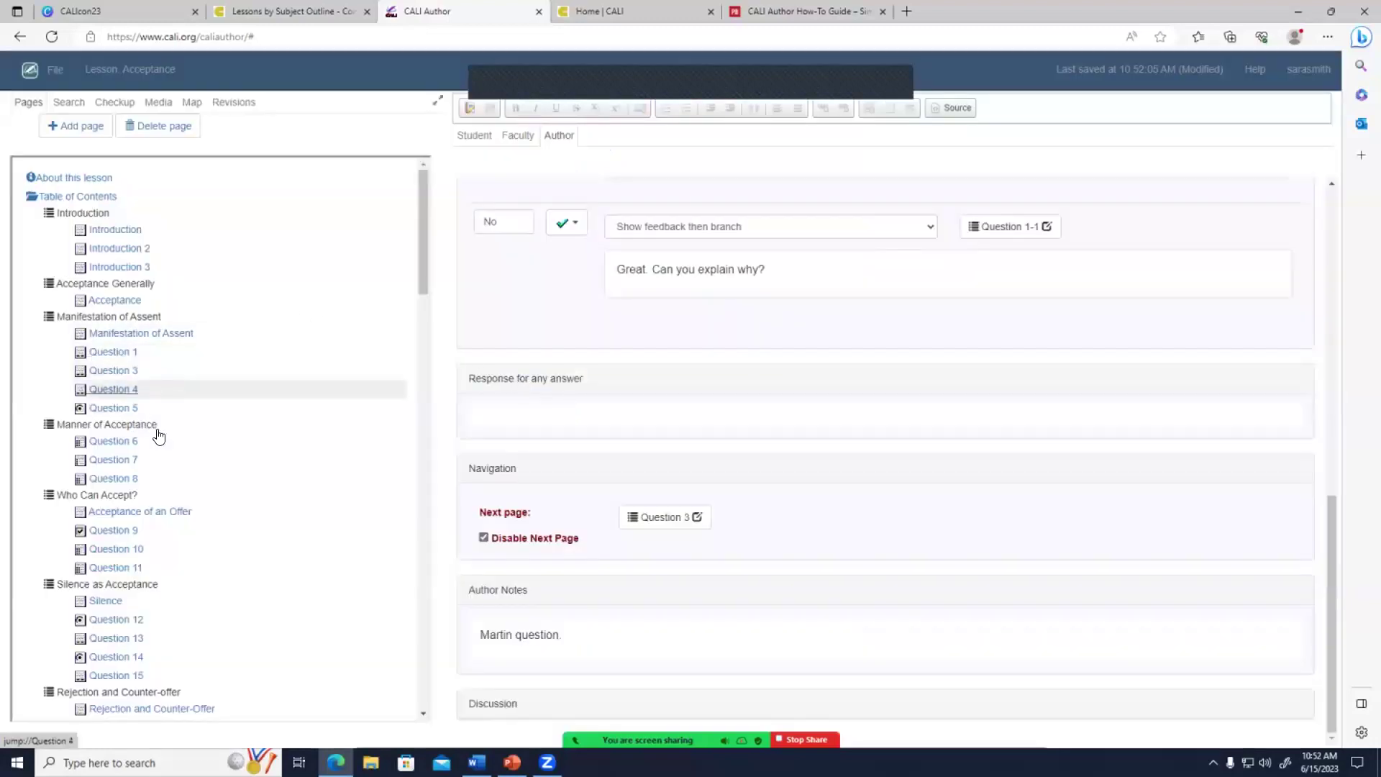
Examine the lesson's page list through its alphabetical index and return to the table of contents.
{"action": "scroll", "coordinate": [170, 437], "scroll_direction": "down", "scroll_amount": 10}
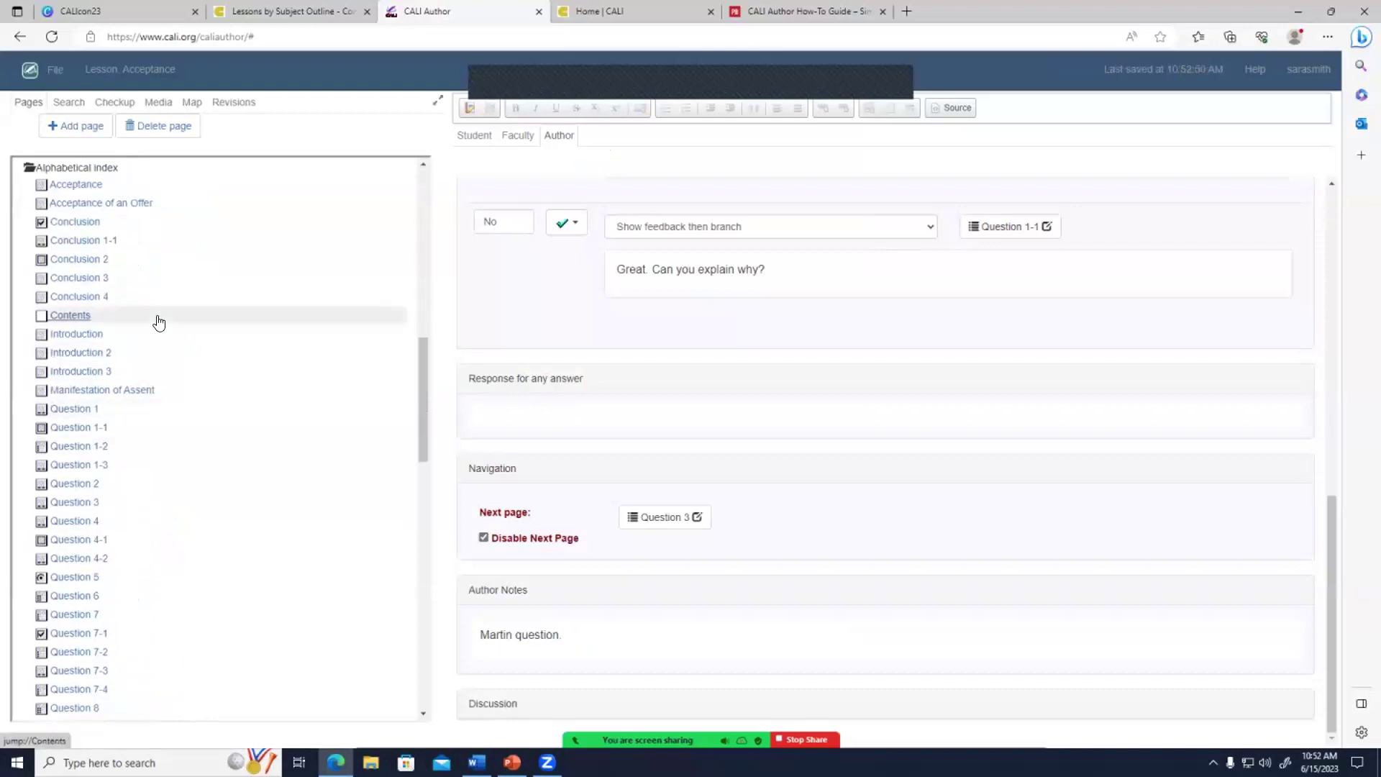
{"action": "scroll", "coordinate": [105, 337], "scroll_direction": "up", "scroll_amount": 2}
{"action": "scroll", "coordinate": [219, 512], "scroll_direction": "down", "scroll_amount": 3}
{"action": "scroll", "coordinate": [222, 509], "scroll_direction": "up", "scroll_amount": 4}
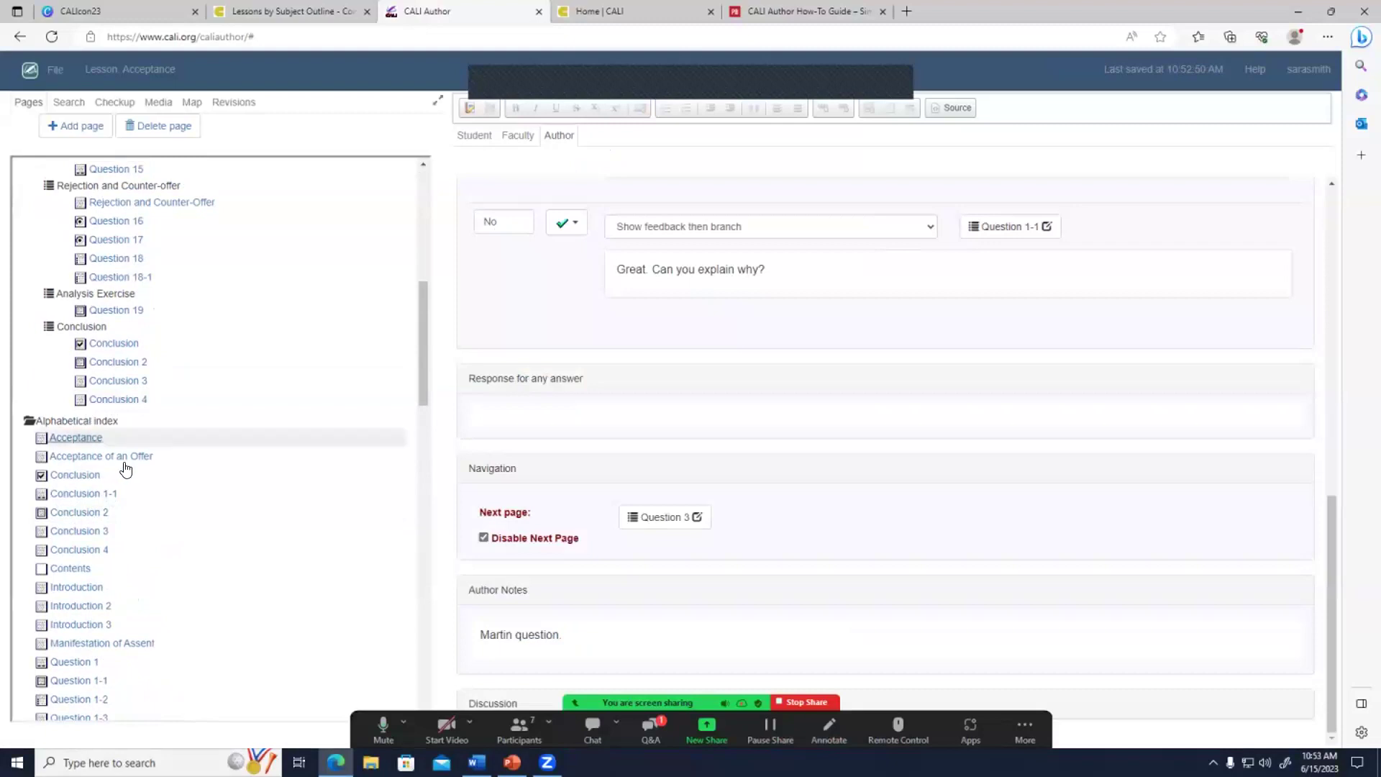
{"action": "scroll", "coordinate": [165, 475], "scroll_direction": "up", "scroll_amount": 7}
{"action": "scroll", "coordinate": [133, 258], "scroll_direction": "up", "scroll_amount": 1}
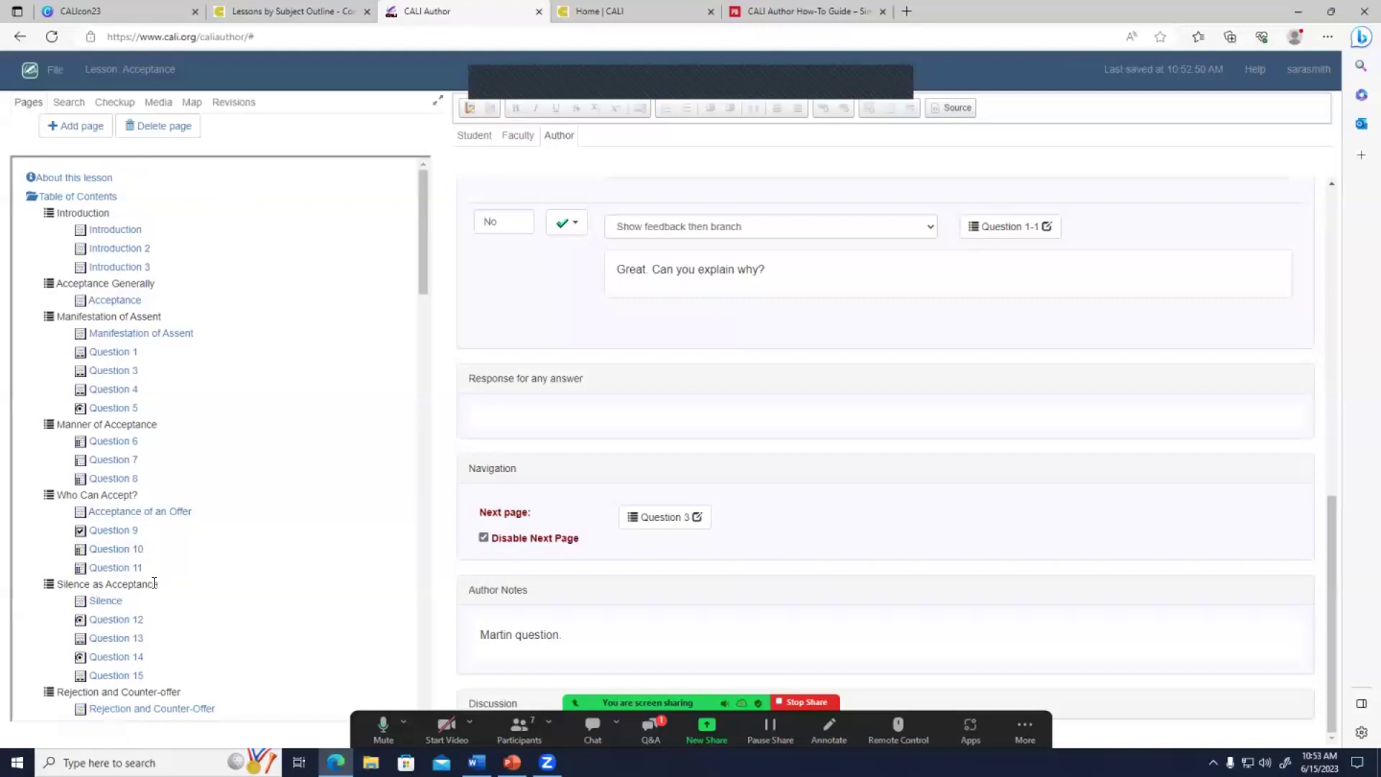
Set the next page of Question 3 to Question 2 in its navigation settings.
{"action": "scroll", "coordinate": [154, 582], "scroll_direction": "down", "scroll_amount": 7}
{"action": "scroll", "coordinate": [164, 594], "scroll_direction": "up", "scroll_amount": 7}
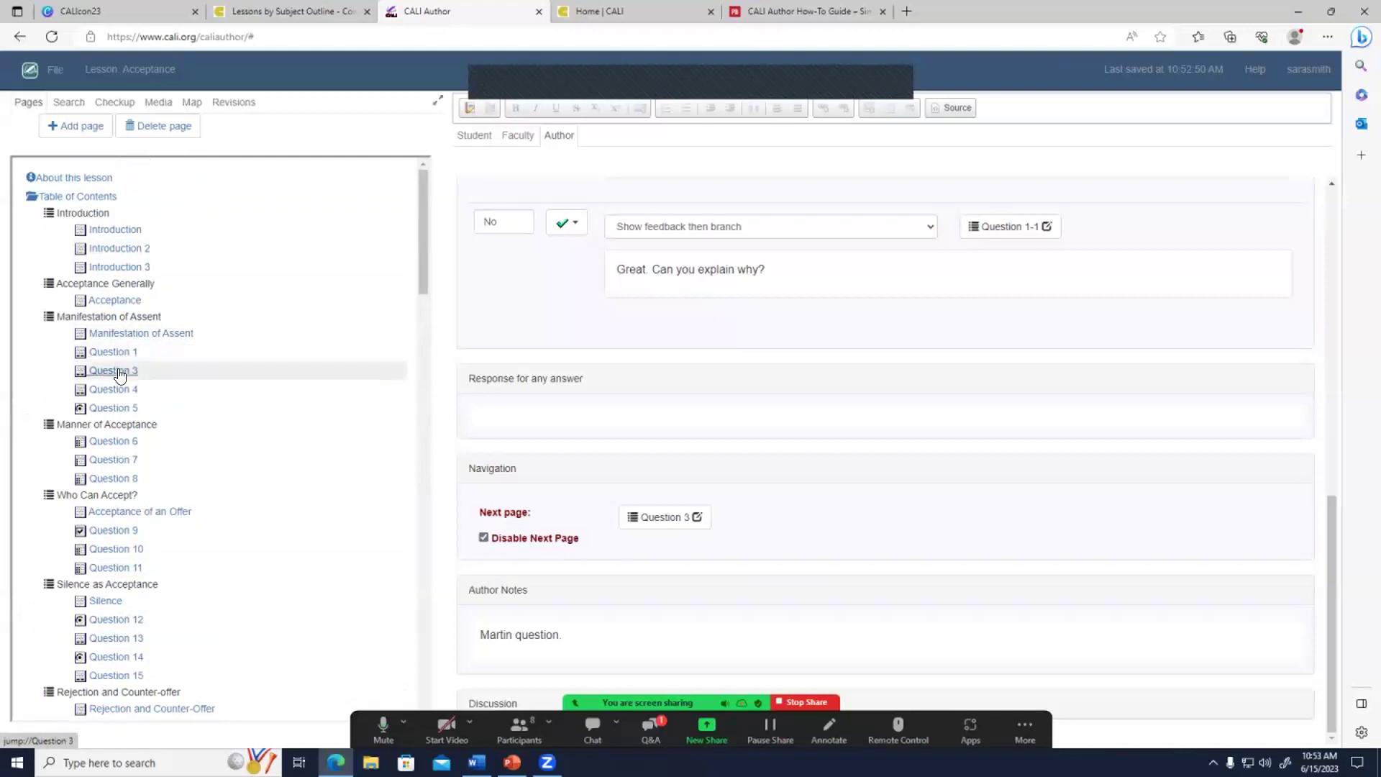
{"action": "left_click", "coordinate": [120, 372]}
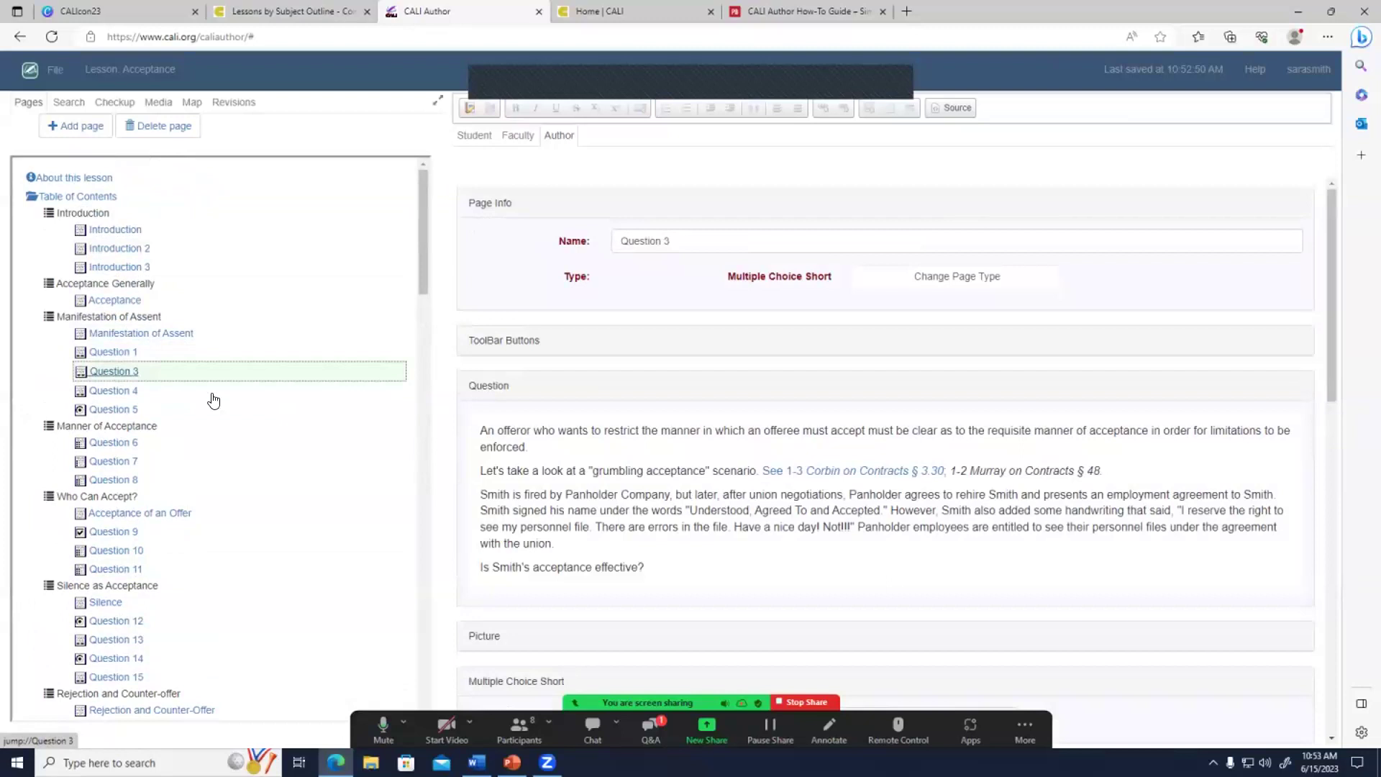
{"action": "scroll", "coordinate": [732, 608], "scroll_direction": "down", "scroll_amount": 5}
{"action": "scroll", "coordinate": [723, 610], "scroll_direction": "down", "scroll_amount": 5}
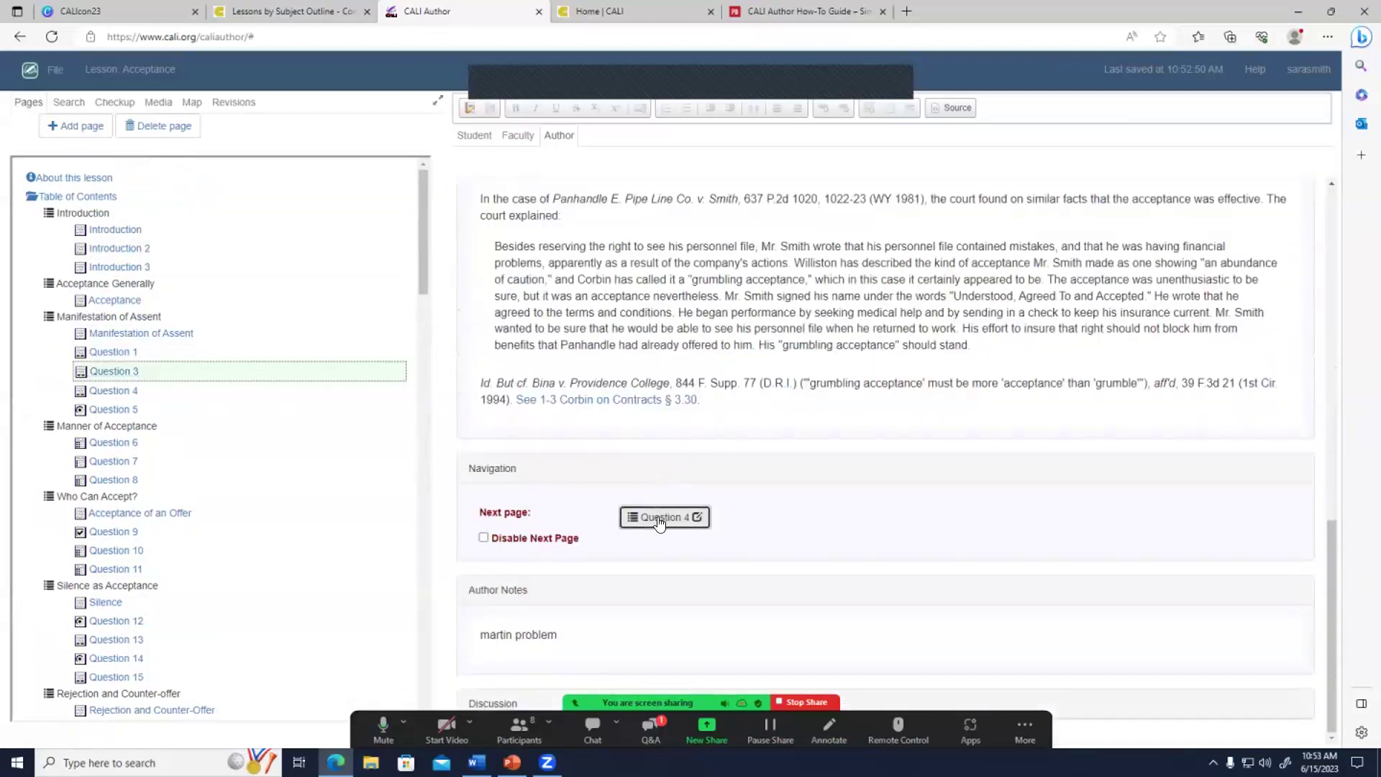
{"action": "left_click", "coordinate": [659, 519]}
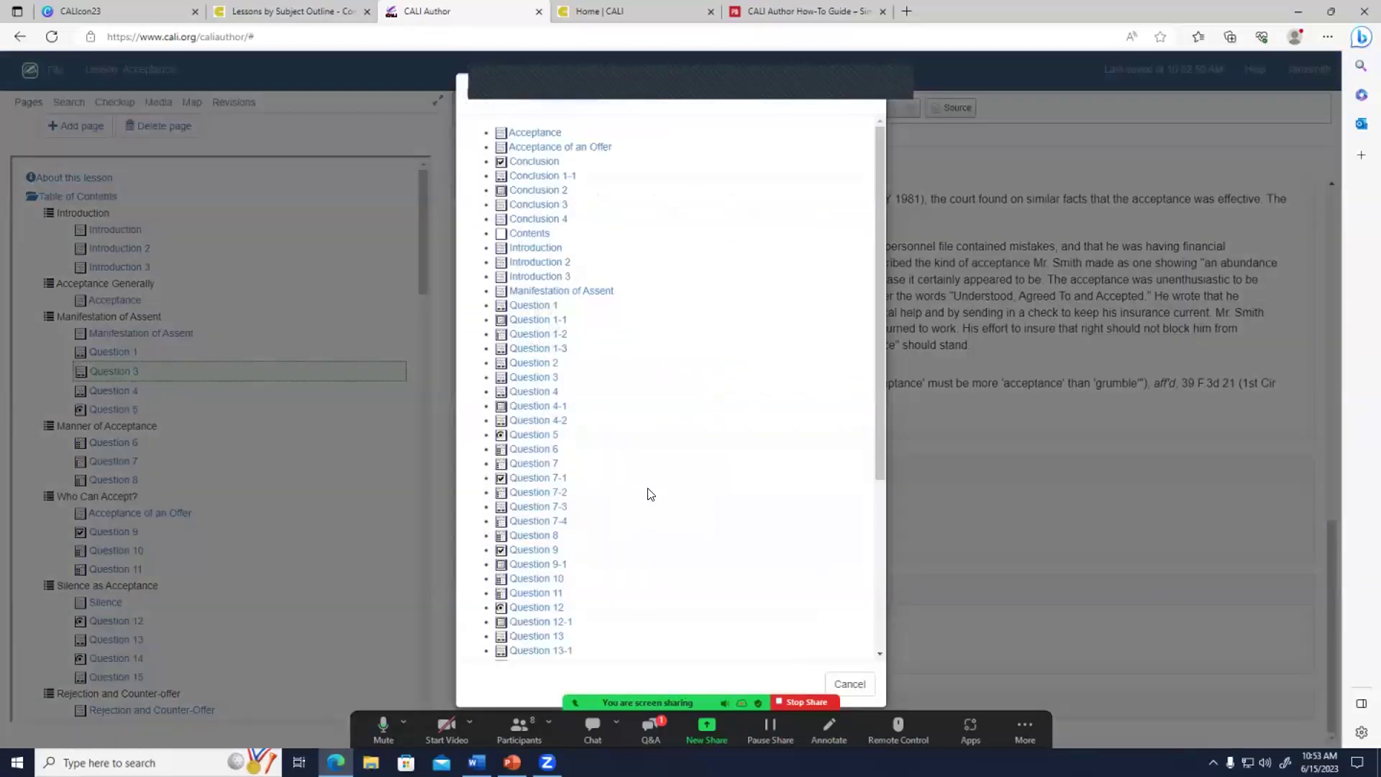
{"action": "left_click", "coordinate": [539, 363]}
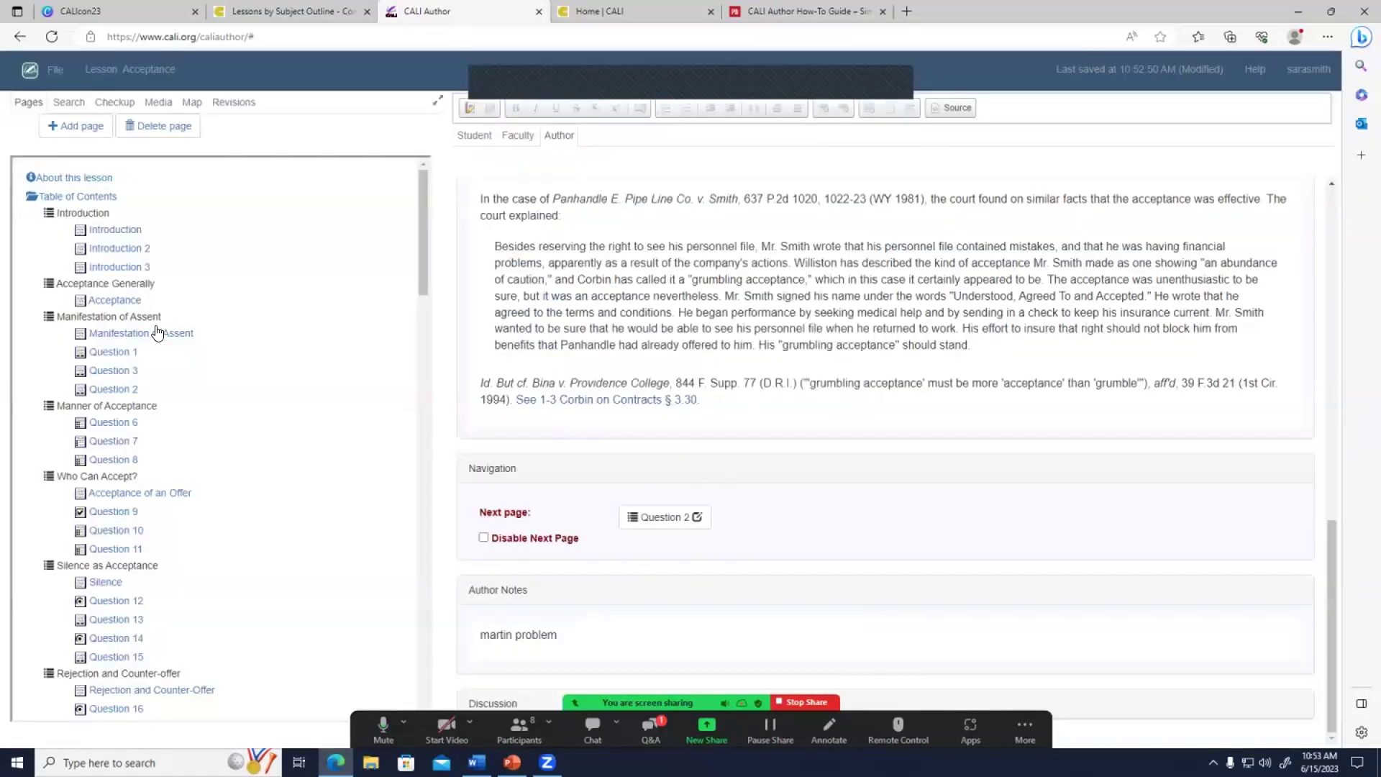
Set the next page of Question 2 to Question 4 in its navigation settings.
{"action": "left_click", "coordinate": [104, 401]}
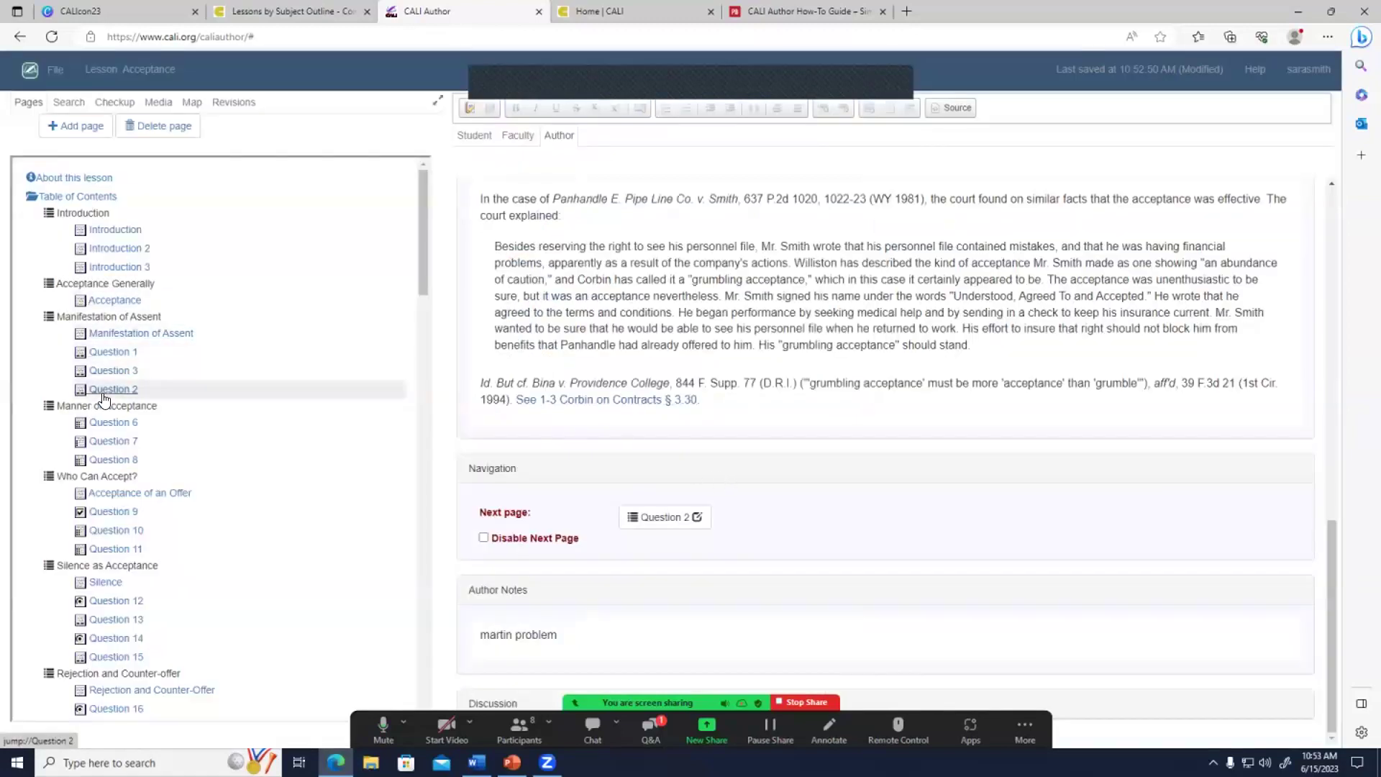
{"action": "scroll", "coordinate": [689, 503], "scroll_direction": "down", "scroll_amount": 10}
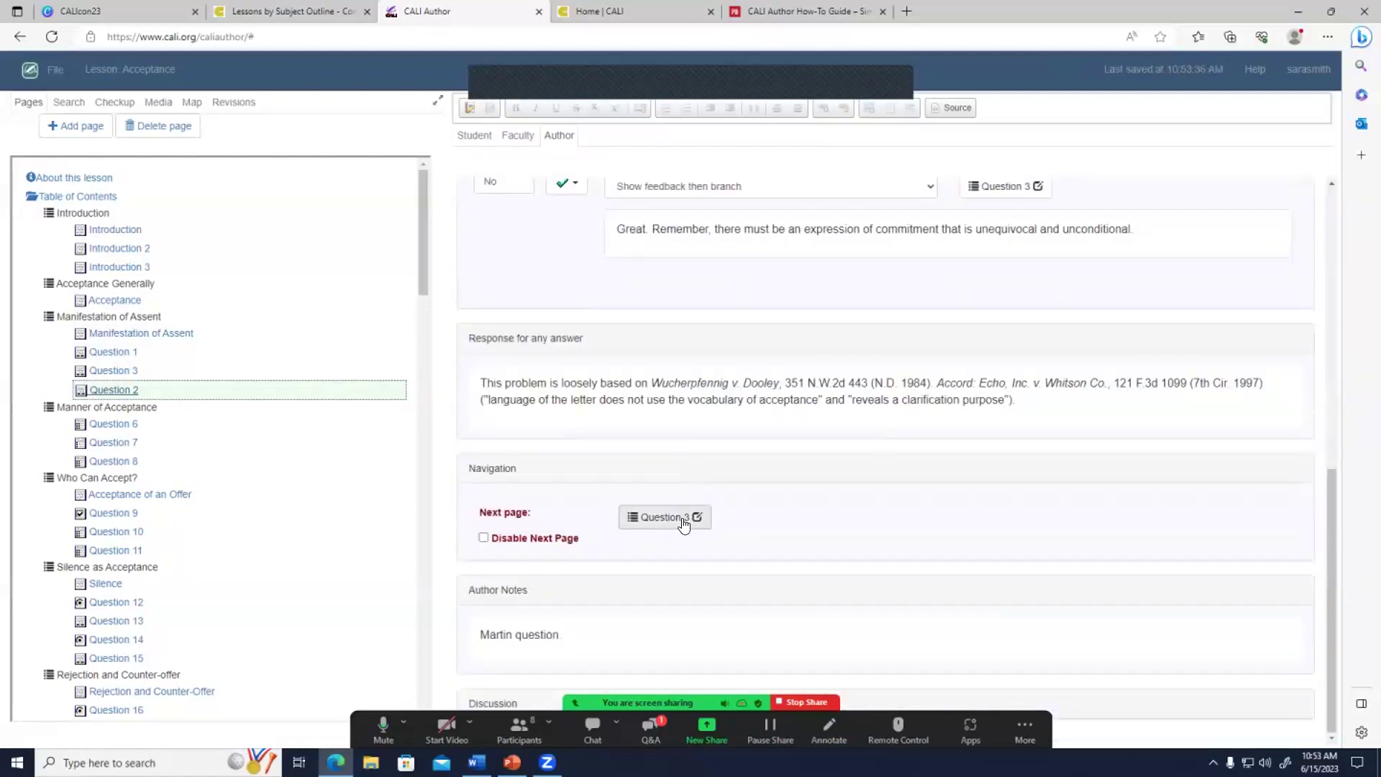
{"action": "left_click", "coordinate": [682, 520]}
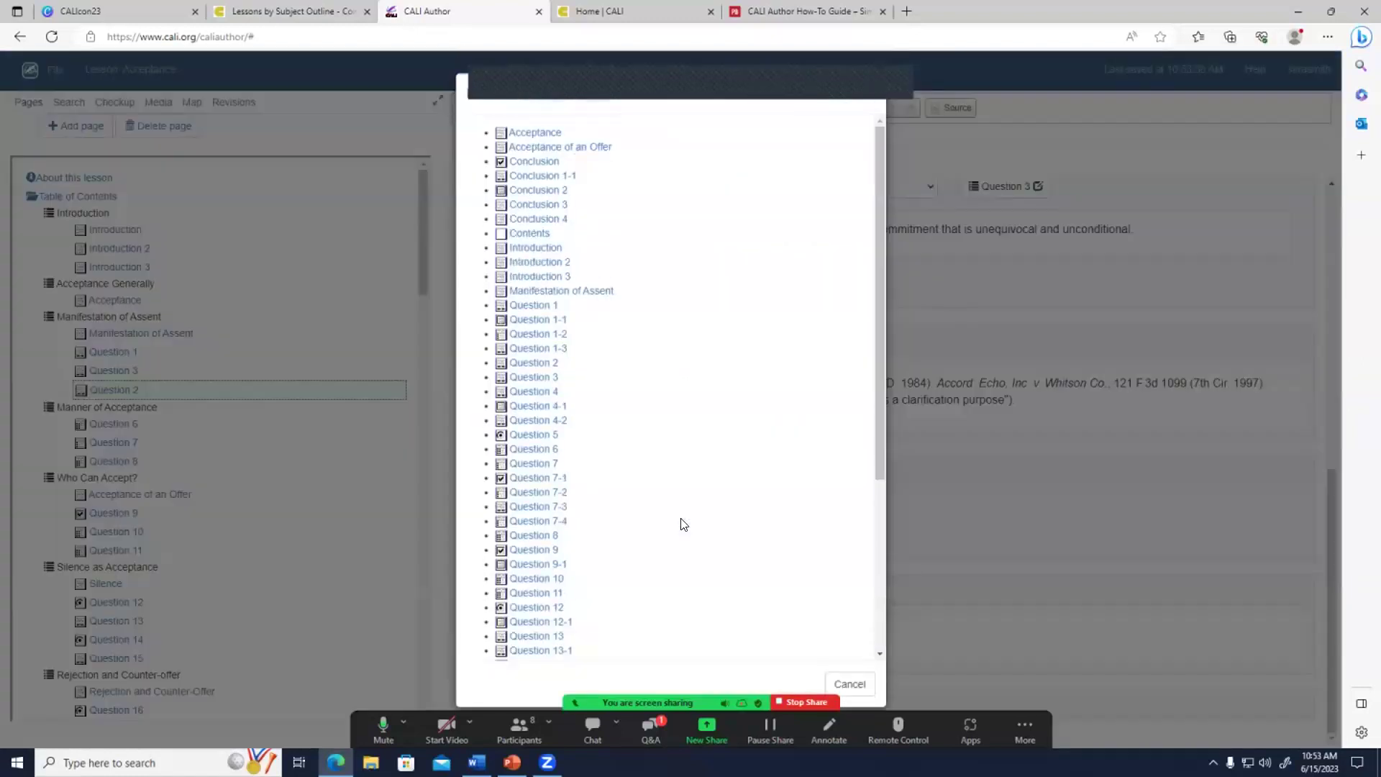
{"action": "left_click", "coordinate": [540, 394]}
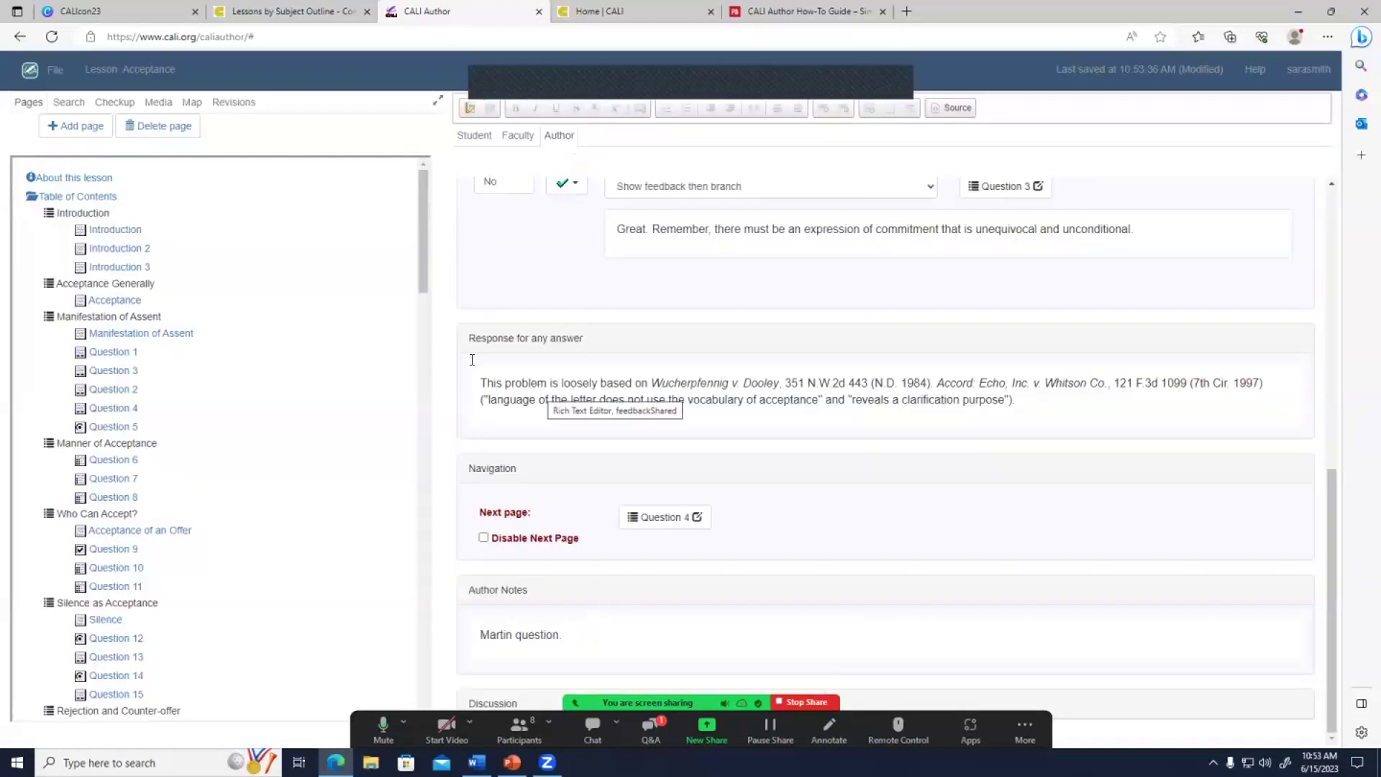
Check Question 3 and Question 2 and review the page order in the lesson's table of contents.
{"action": "left_click", "coordinate": [120, 372]}
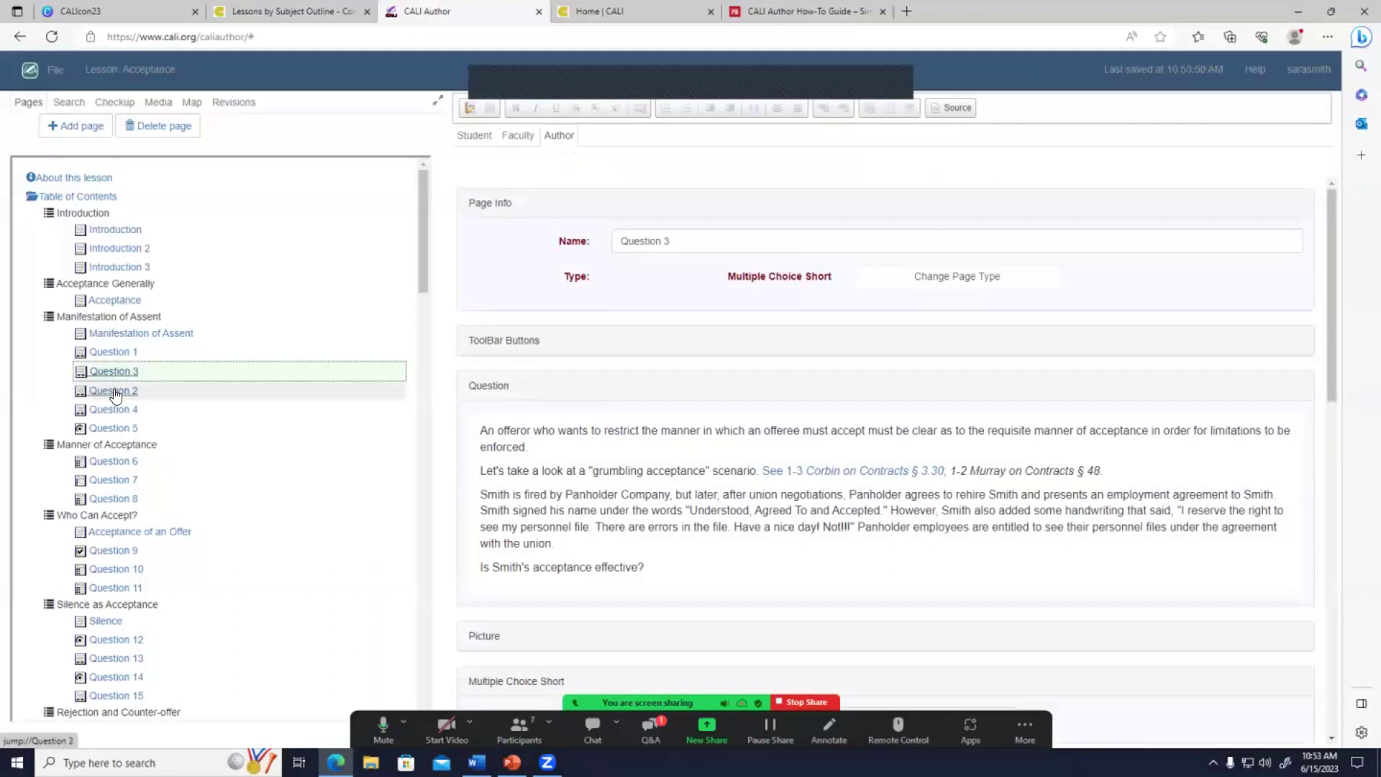
{"action": "left_click", "coordinate": [115, 392]}
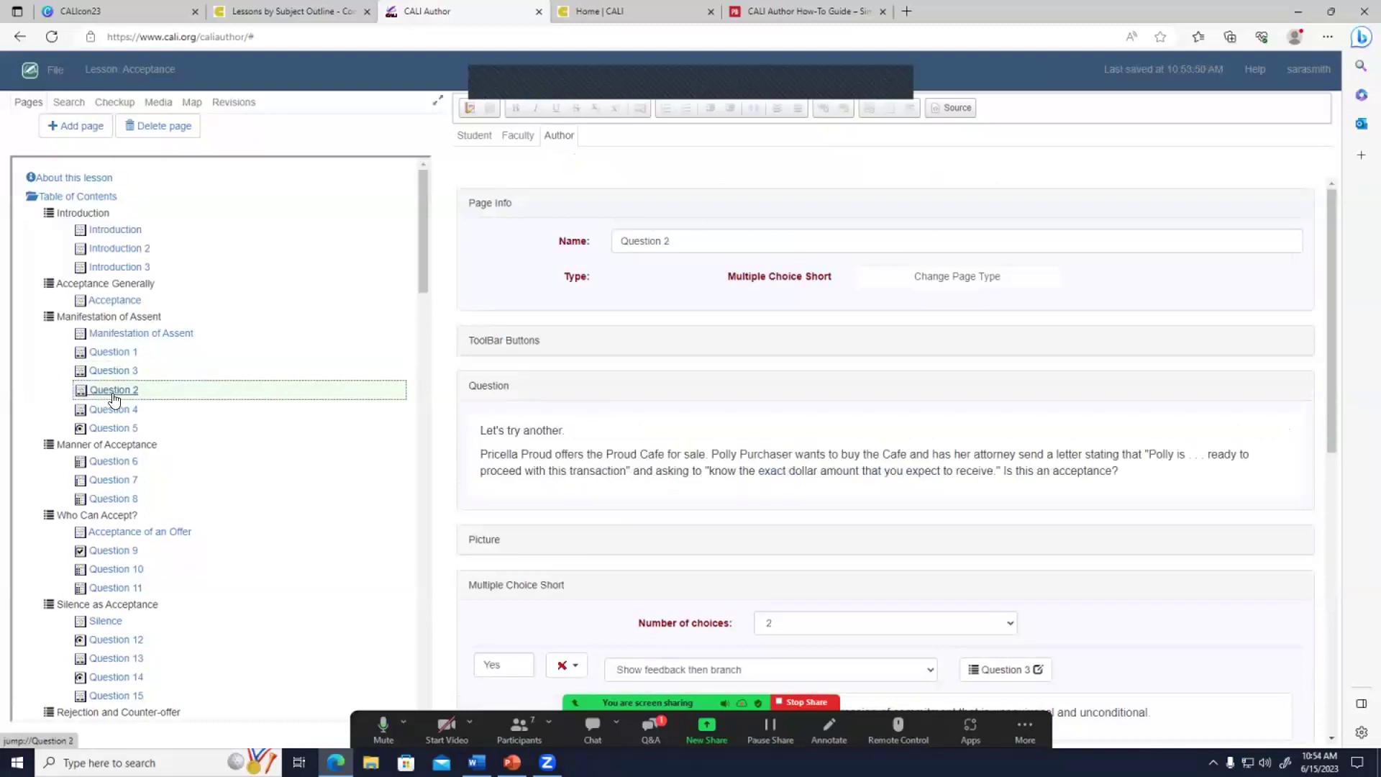
{"action": "scroll", "coordinate": [111, 405], "scroll_direction": "down", "scroll_amount": 2}
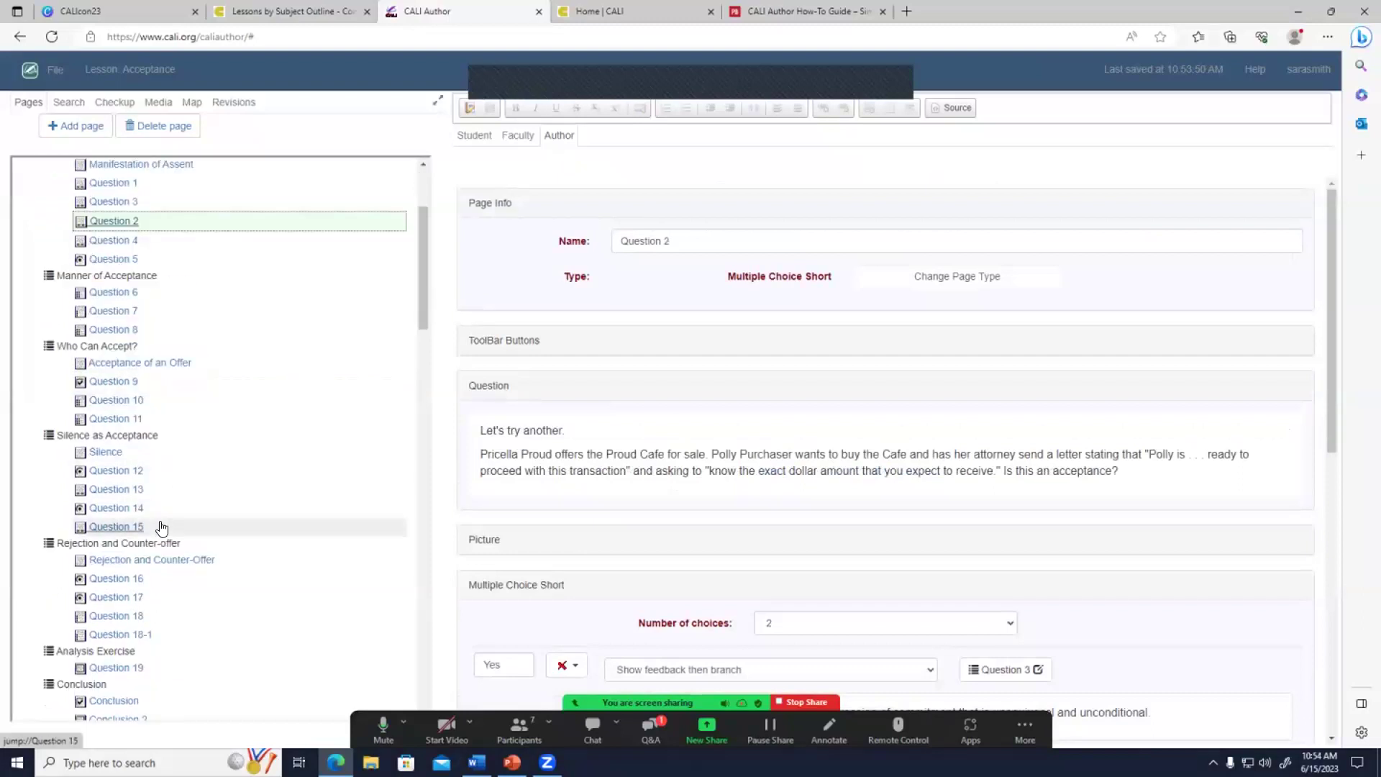
{"action": "scroll", "coordinate": [158, 530], "scroll_direction": "down", "scroll_amount": 2}
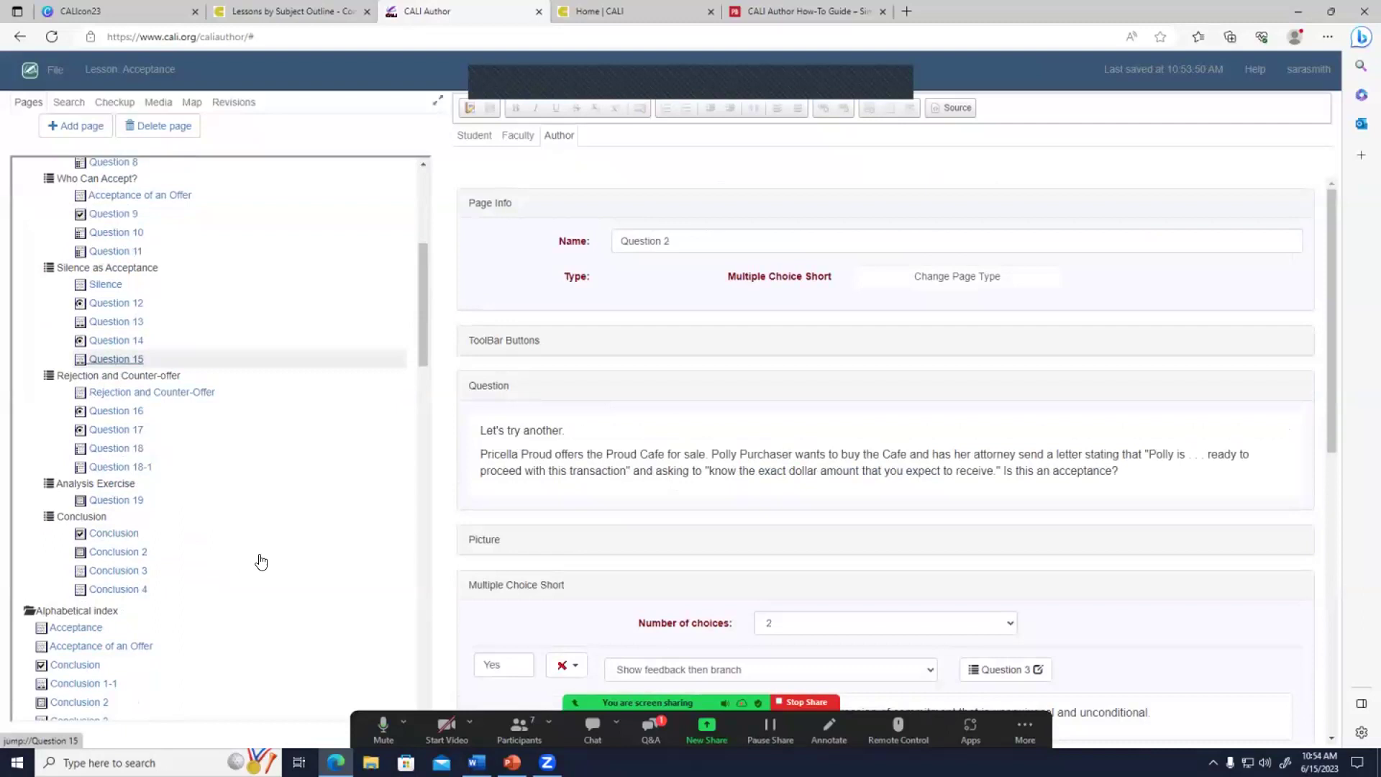
{"action": "scroll", "coordinate": [255, 502], "scroll_direction": "up", "scroll_amount": 3}
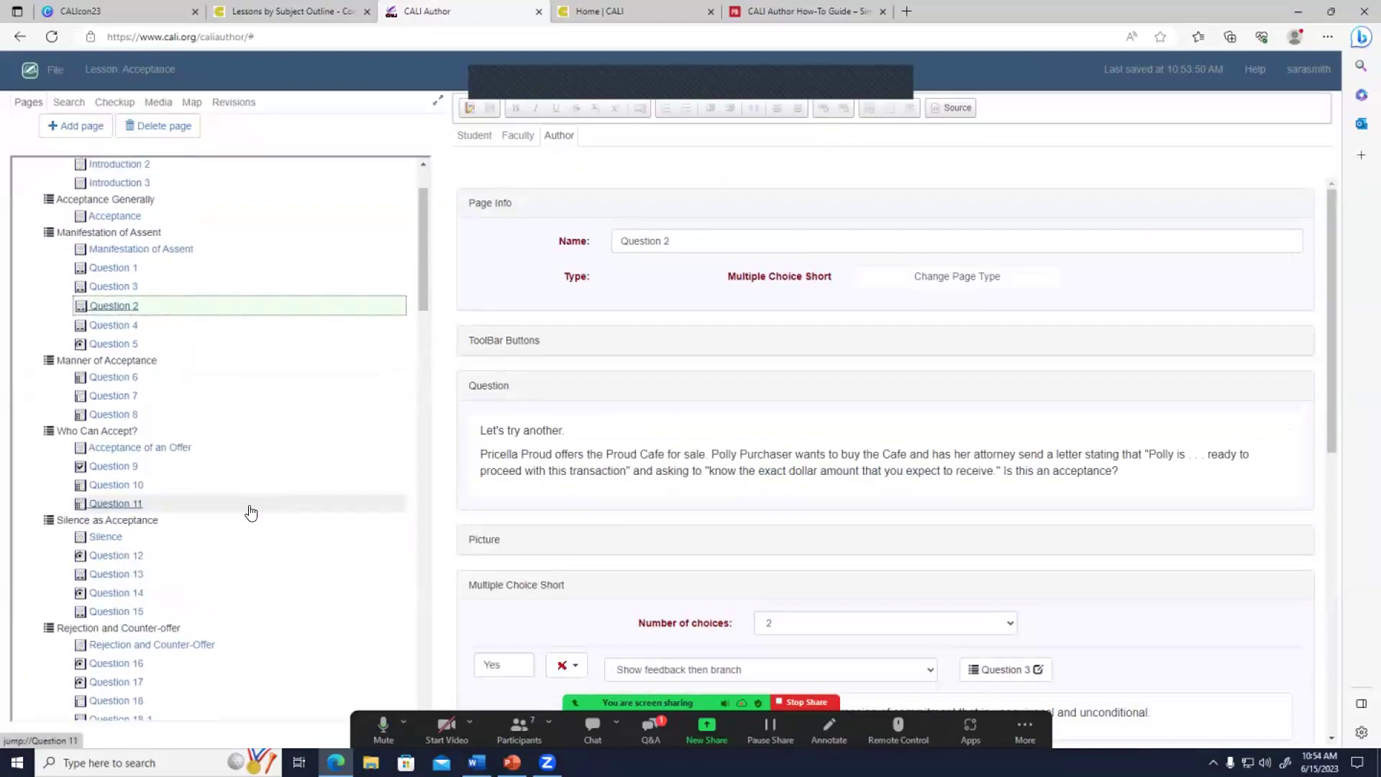
Examine the feedback and branch destinations of the Yes and No answers on Question 1.
{"action": "left_click", "coordinate": [127, 268]}
{"action": "scroll", "coordinate": [879, 422], "scroll_direction": "down", "scroll_amount": 5}
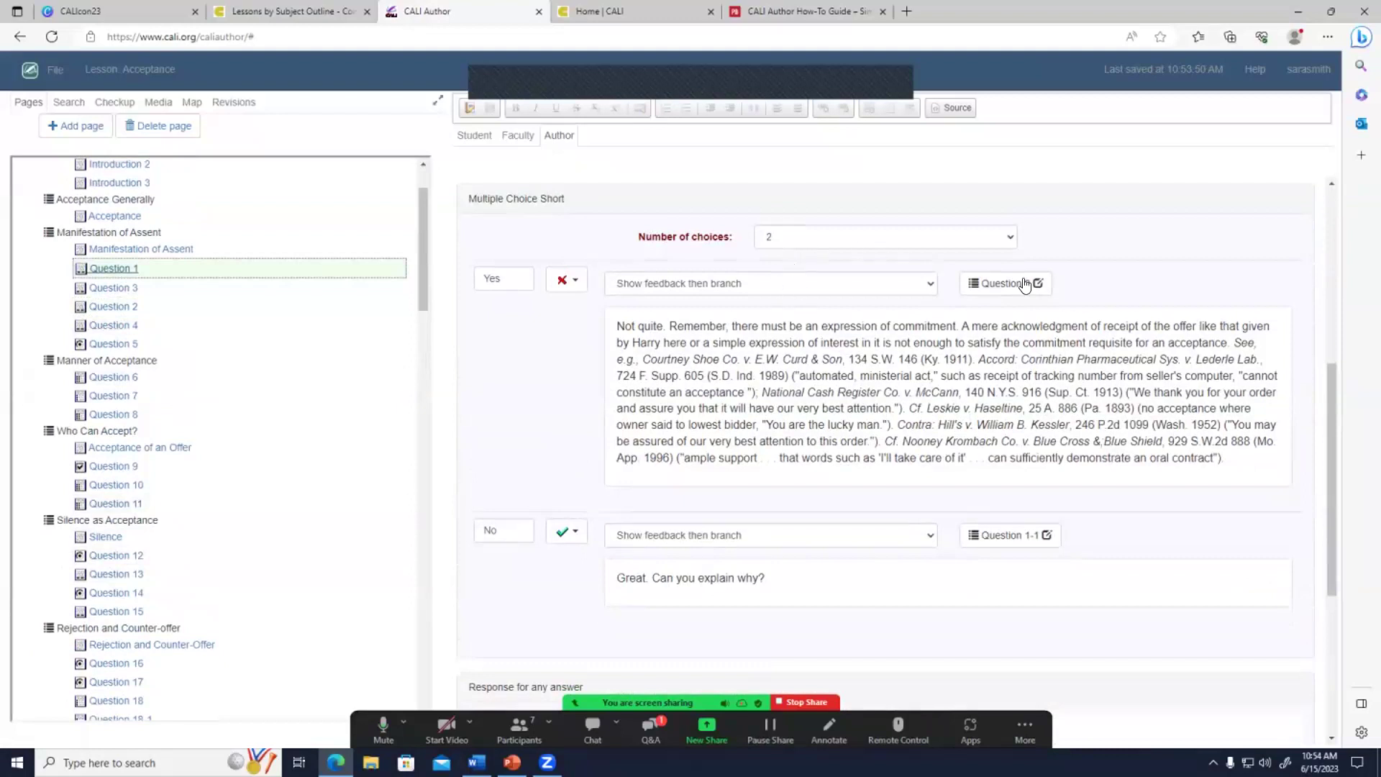
{"action": "left_click", "coordinate": [504, 279]}
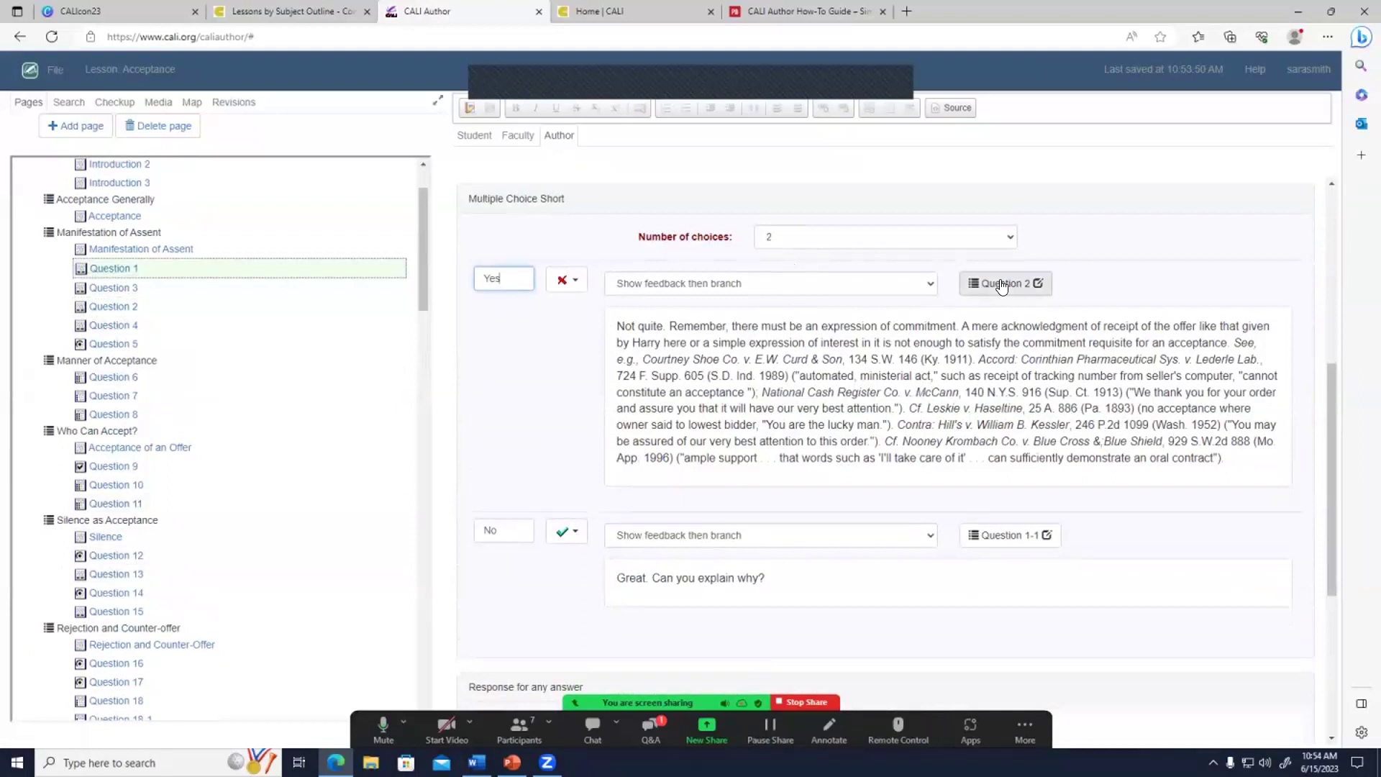
{"action": "left_click", "coordinate": [506, 527]}
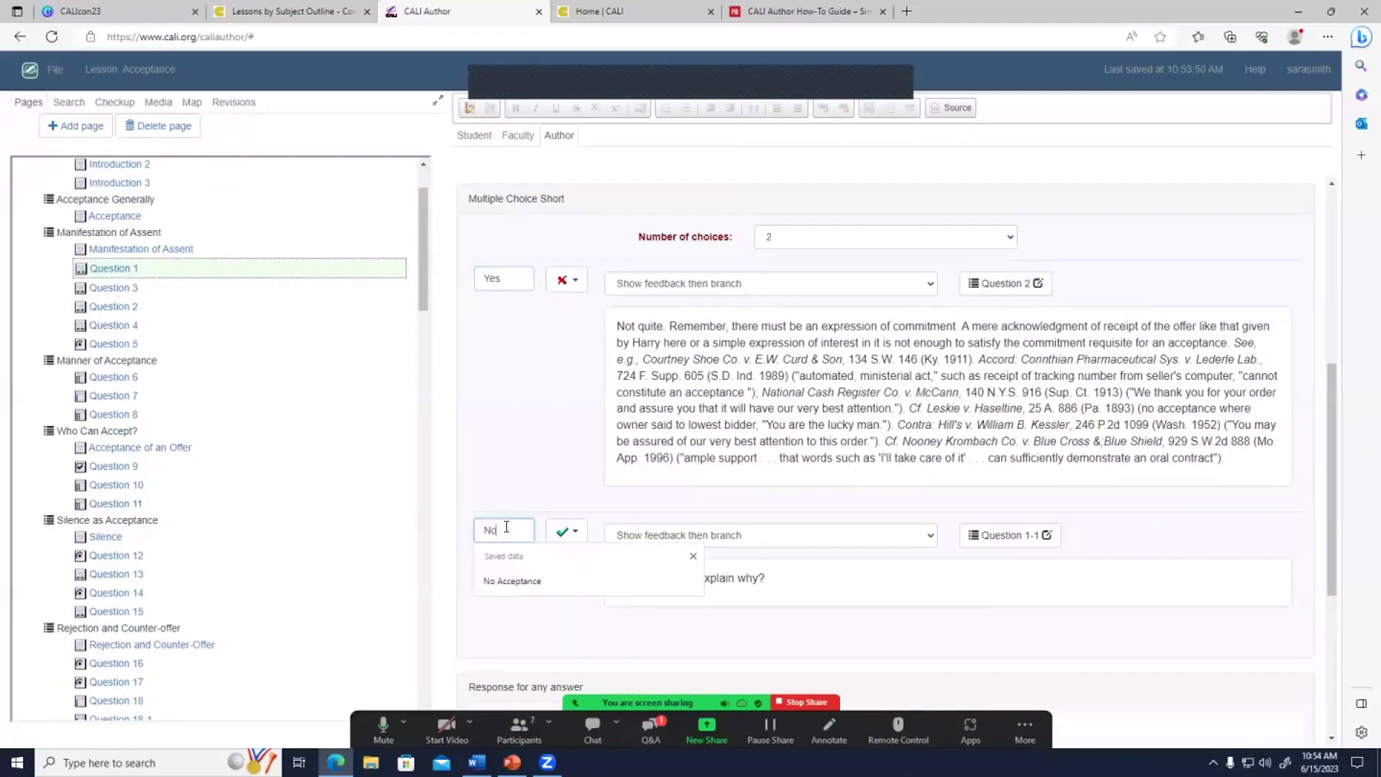
{"action": "left_click", "coordinate": [784, 573]}
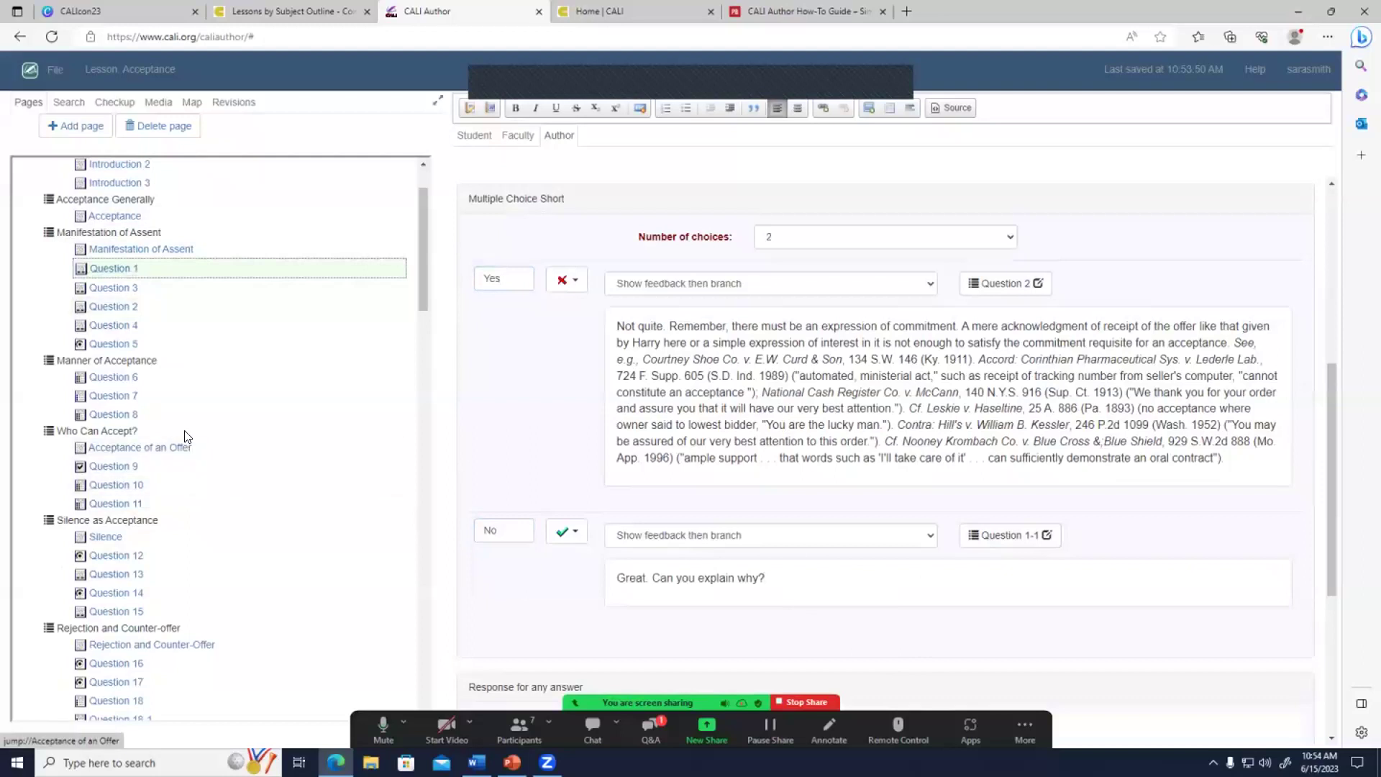
View the lesson's map of page branches and return to the page list.
{"action": "left_click", "coordinate": [192, 103]}
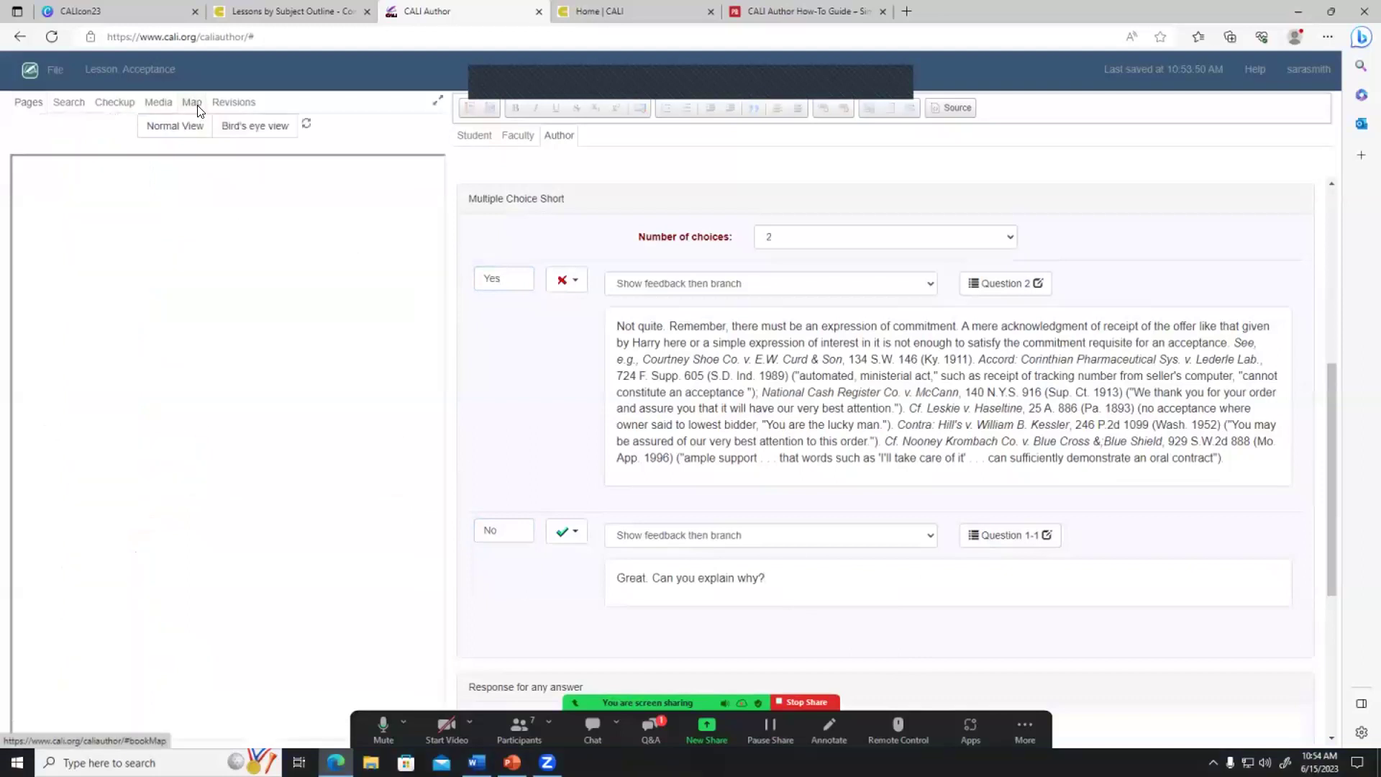
{"action": "left_click", "coordinate": [307, 128]}
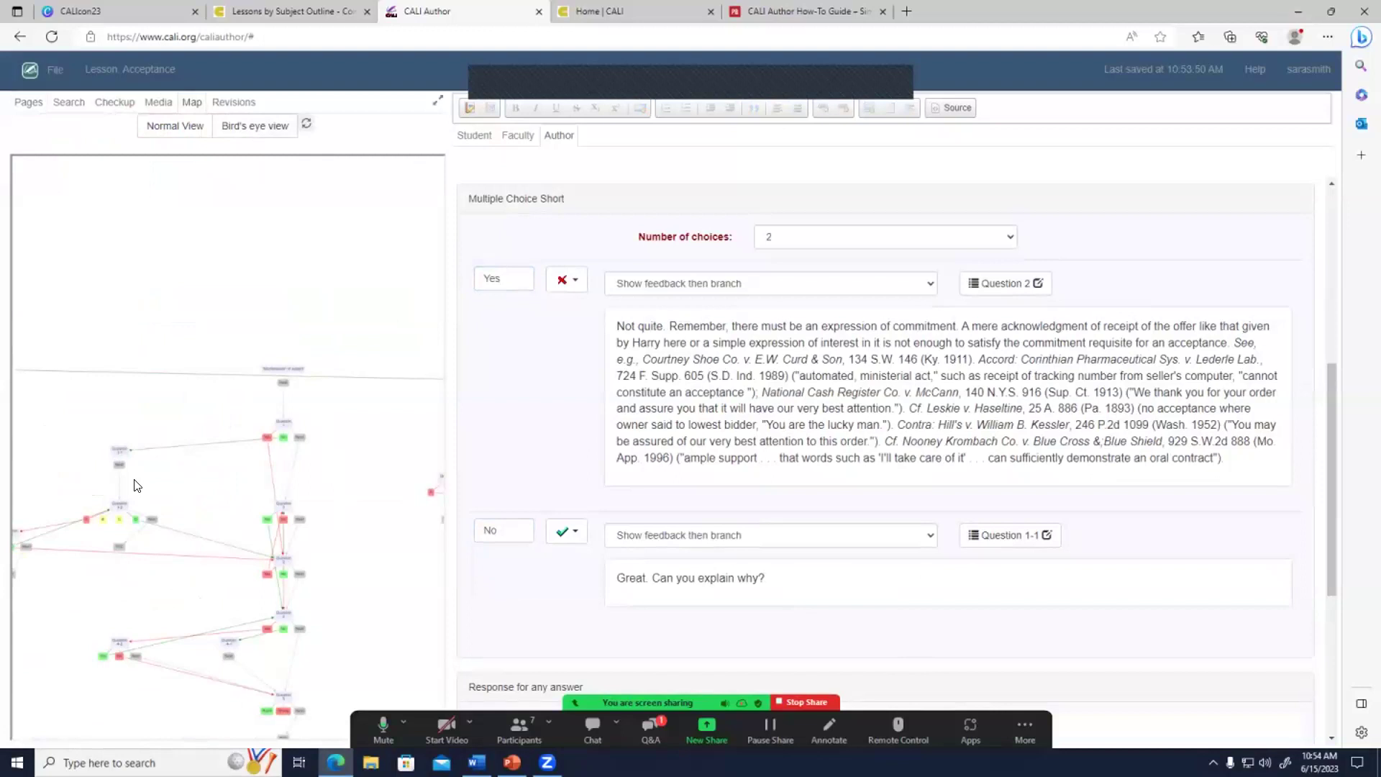
{"action": "left_click", "coordinate": [55, 70]}
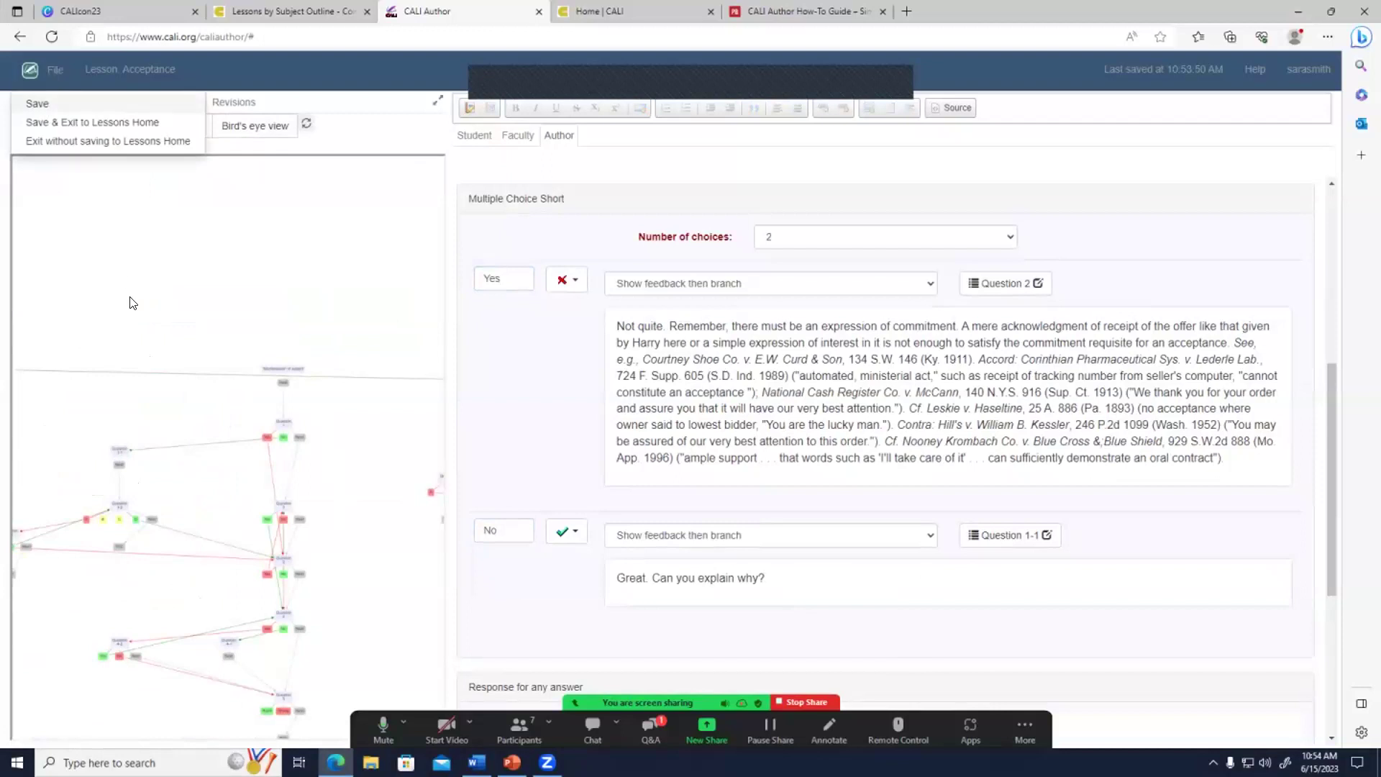
{"action": "left_click", "coordinate": [31, 104]}
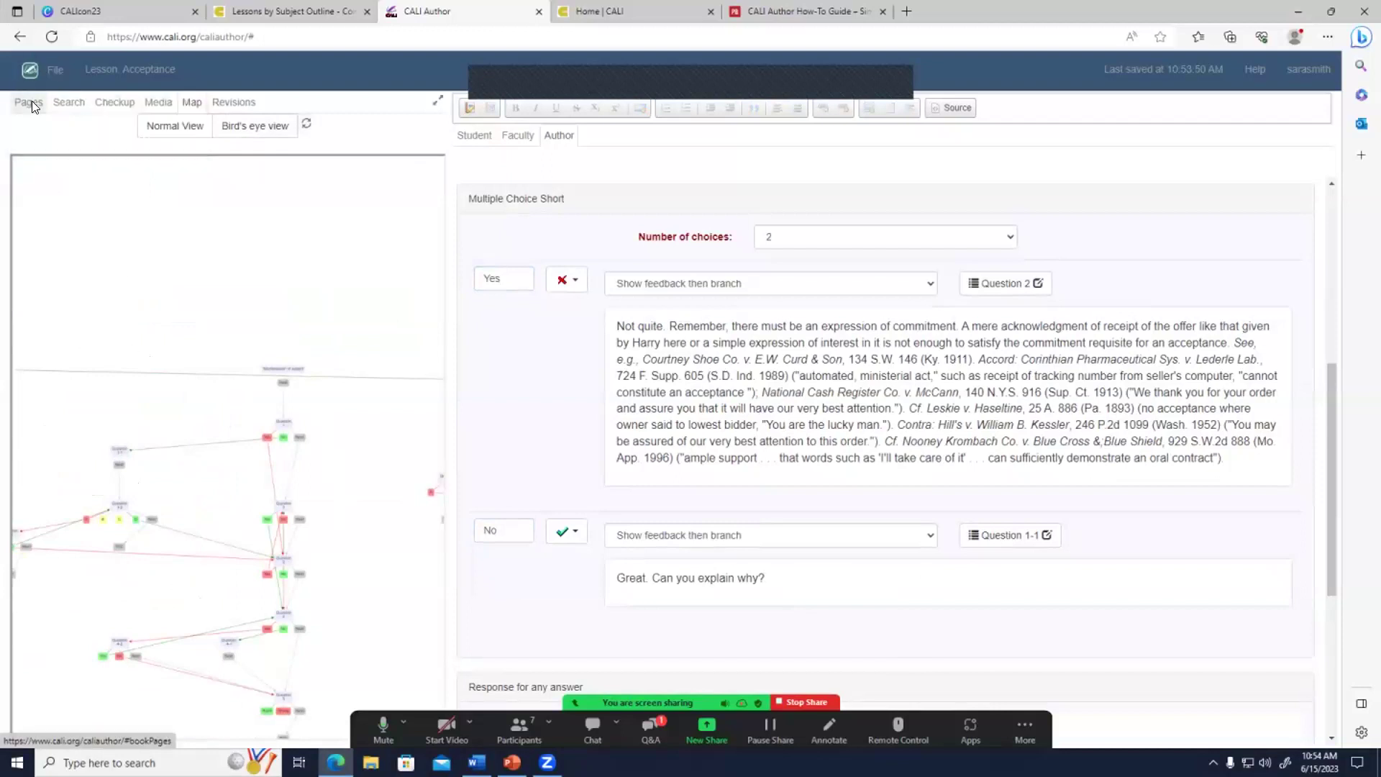
{"action": "left_click", "coordinate": [31, 102]}
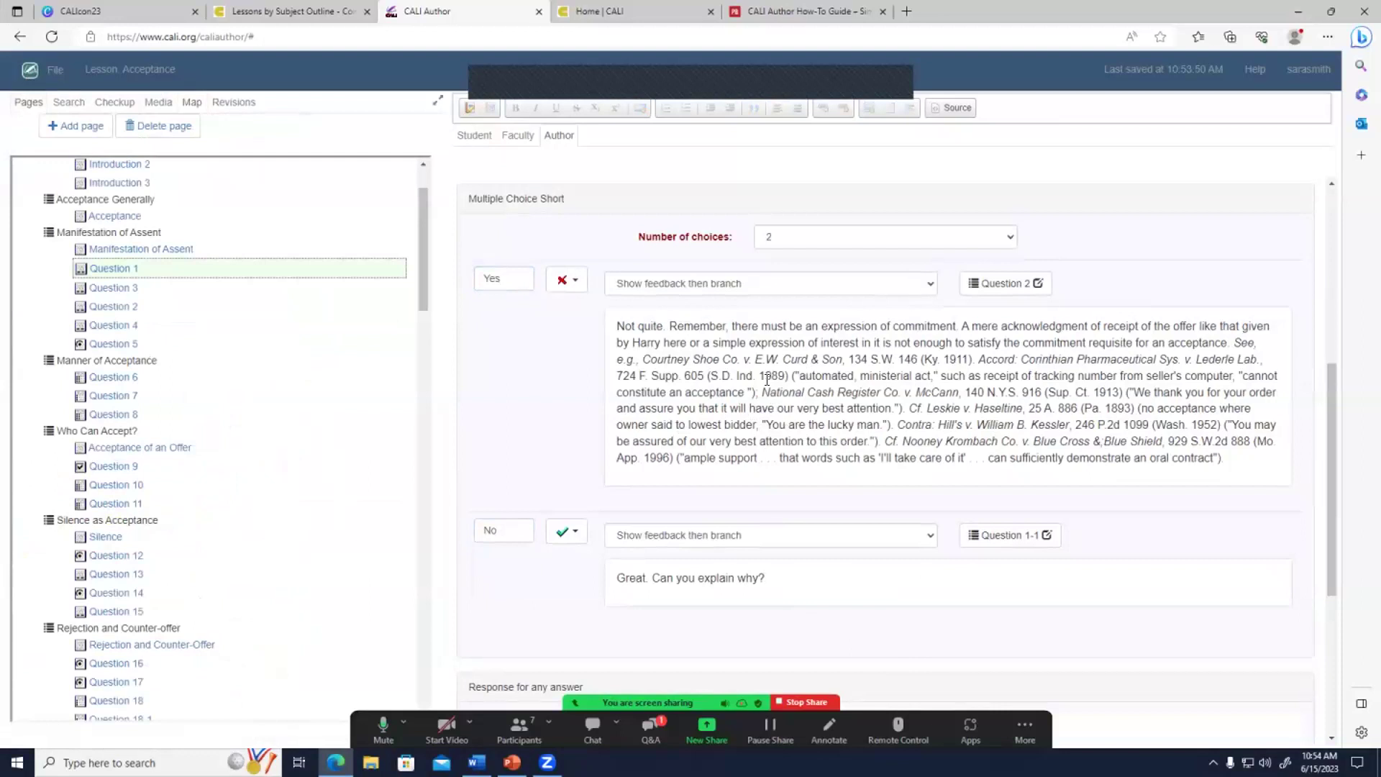
Look over the feedback and branching options for the Yes answer of Question 1, along with its feedback text.
{"action": "left_click", "coordinate": [837, 287]}
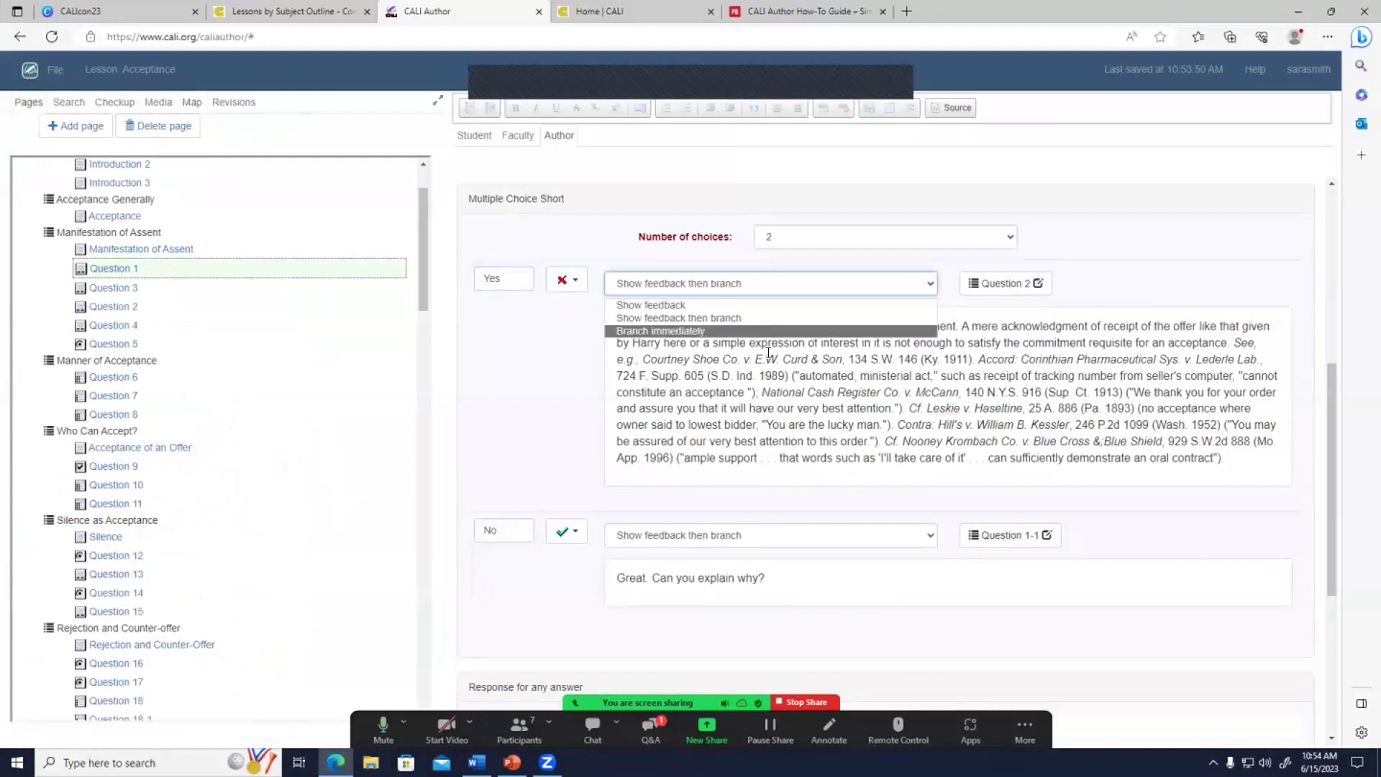
{"action": "left_click", "coordinate": [712, 388]}
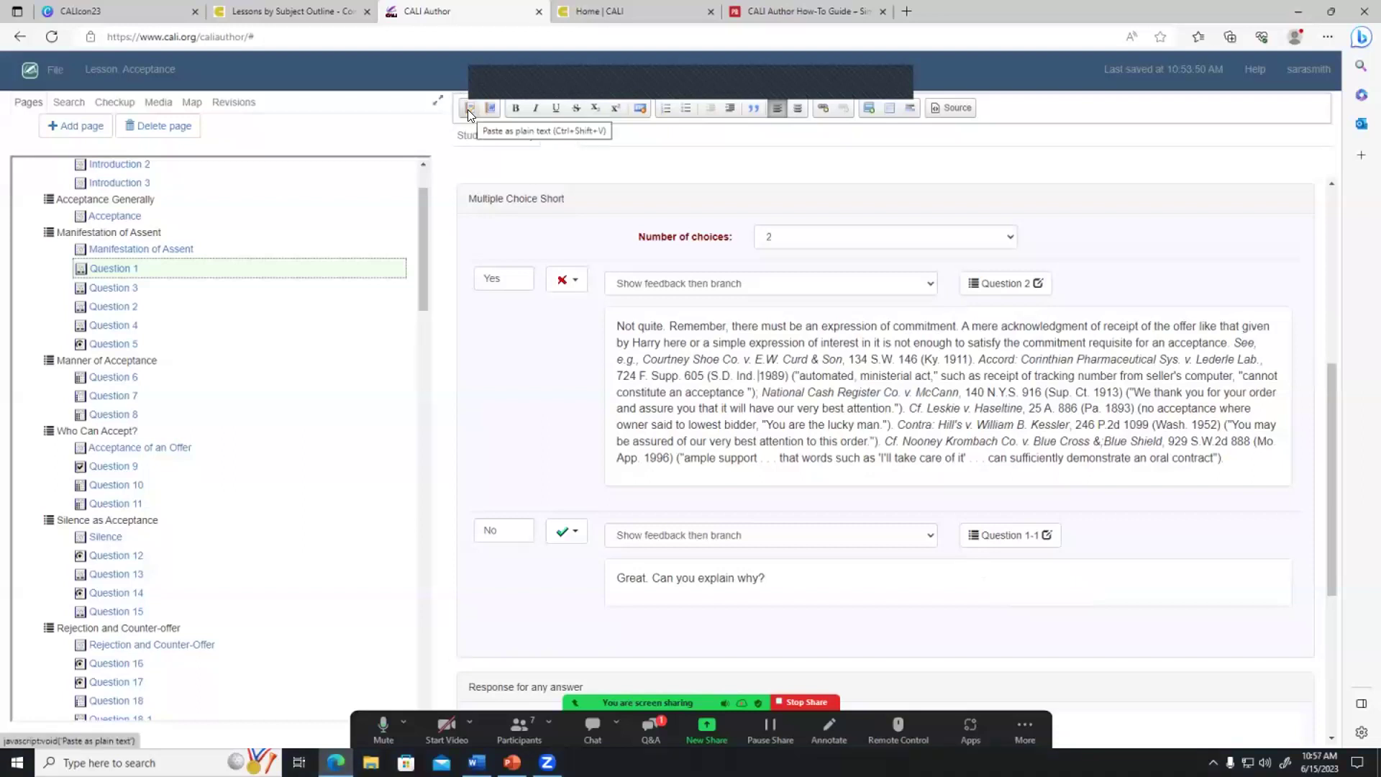
{"action": "left_click", "coordinate": [630, 357]}
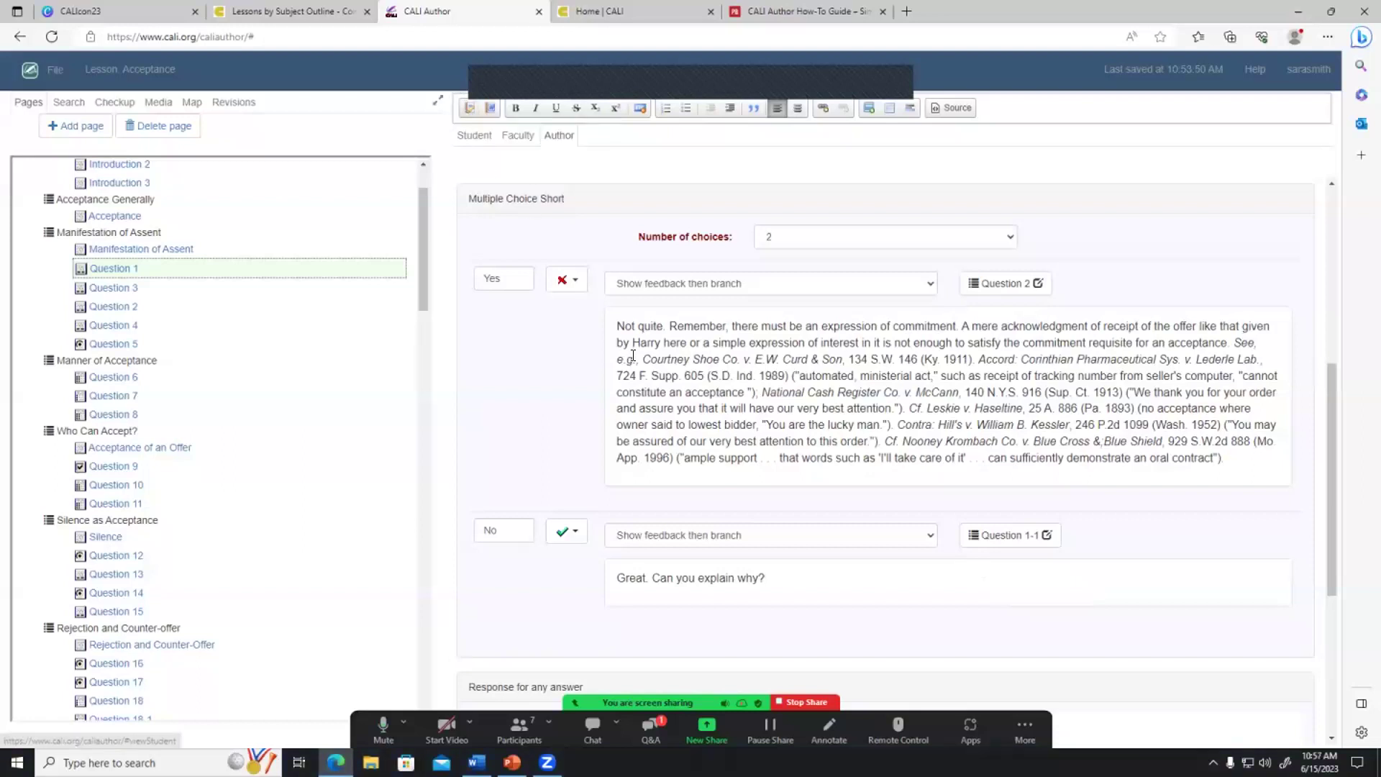
{"action": "left_click", "coordinate": [635, 341]}
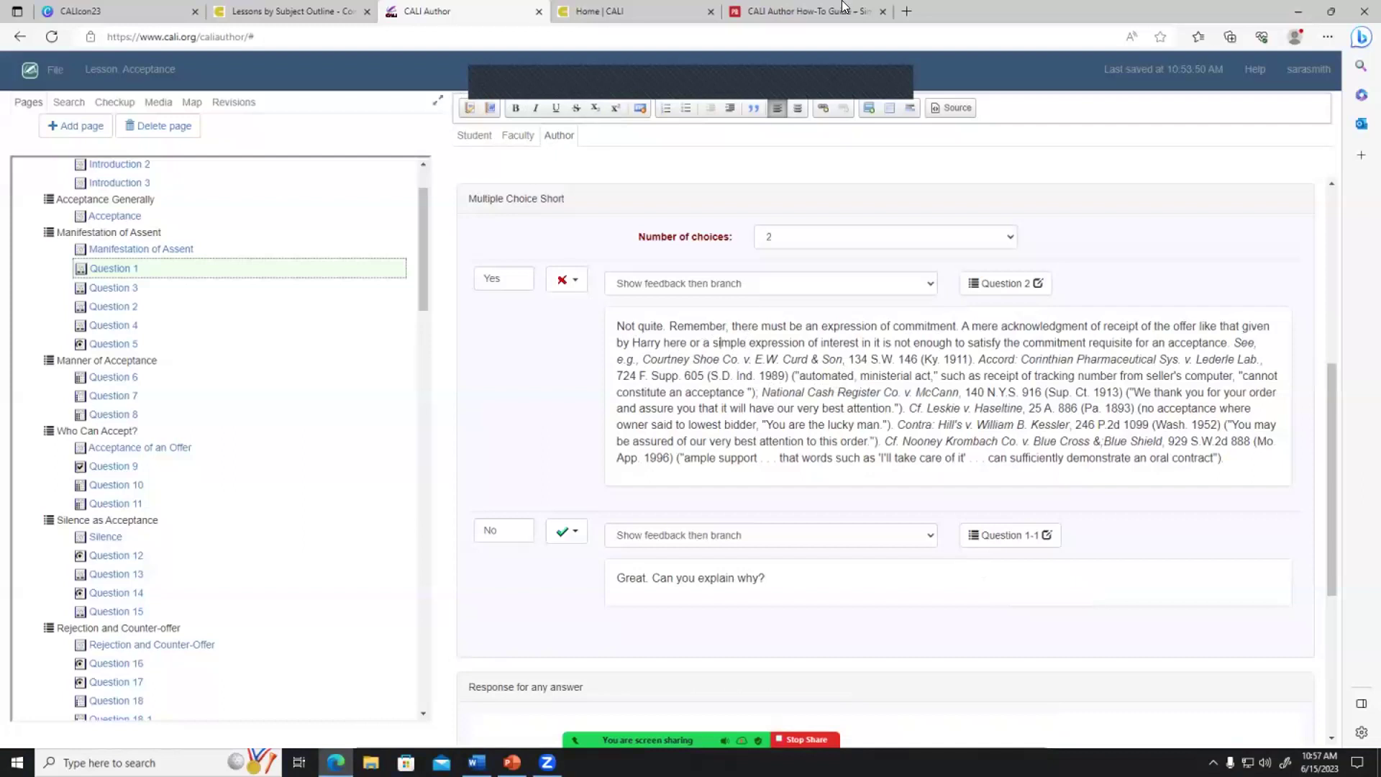
Read the Pages: Available Types chapter of the CALI Author How-To Guide, then return to the lesson in CALI Author.
{"action": "left_click", "coordinate": [790, 9]}
{"action": "scroll", "coordinate": [499, 535], "scroll_direction": "down", "scroll_amount": 15}
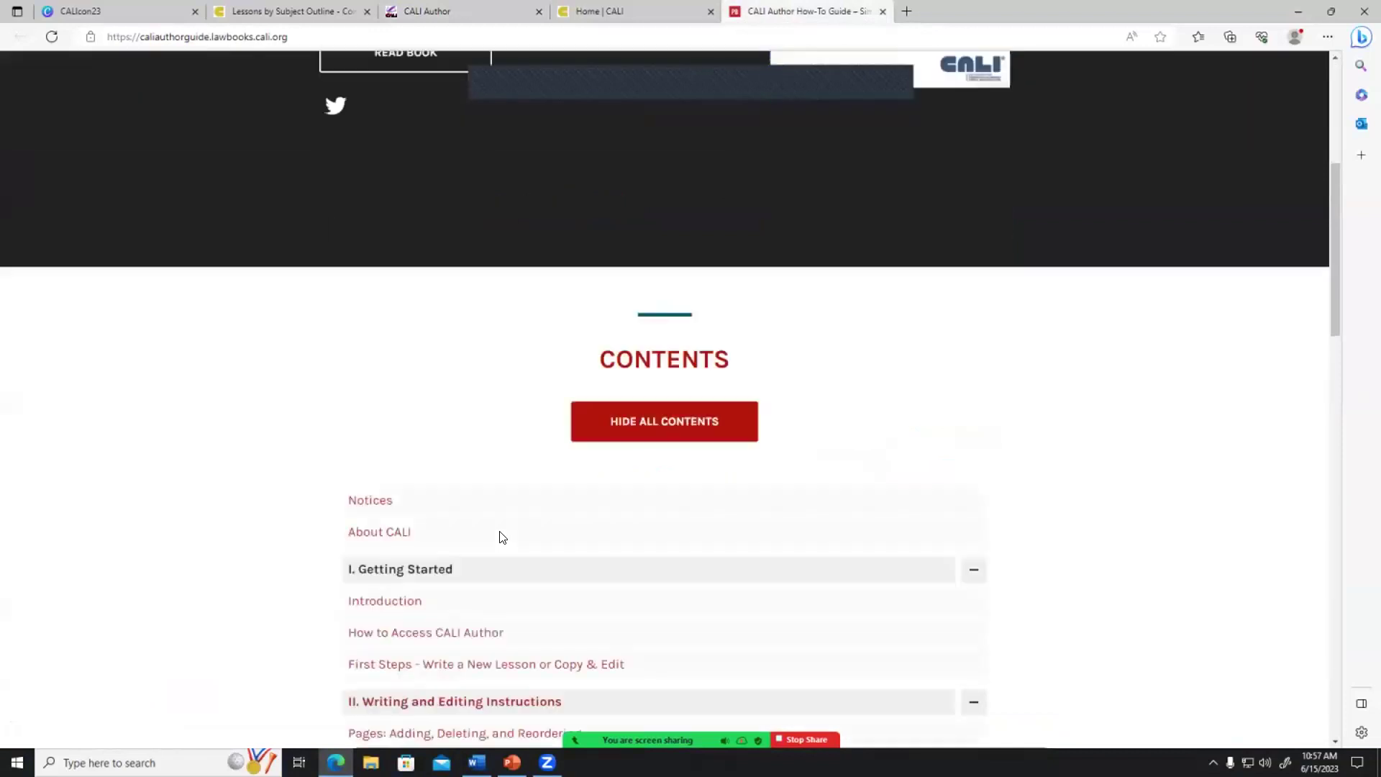
{"action": "scroll", "coordinate": [499, 536], "scroll_direction": "up", "scroll_amount": 4}
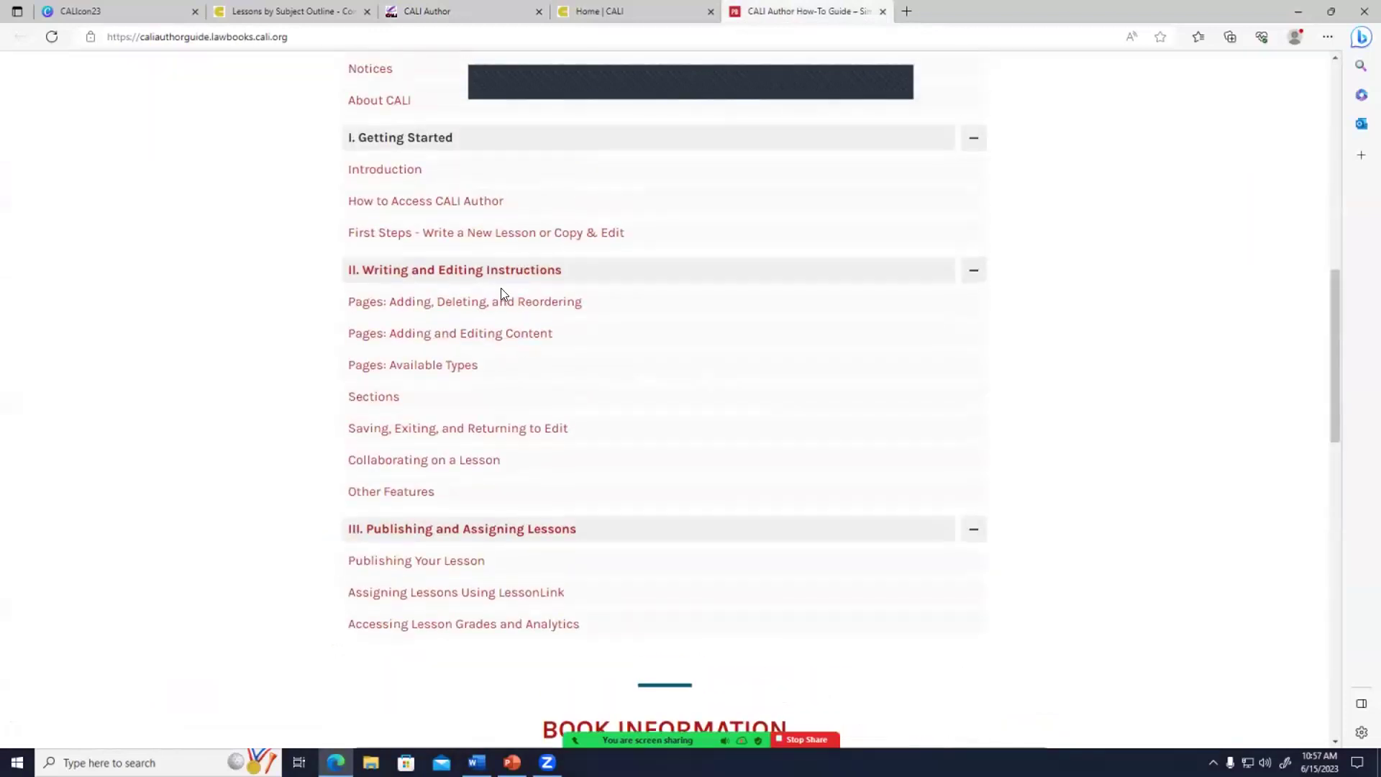
{"action": "left_click", "coordinate": [460, 364]}
{"action": "scroll", "coordinate": [712, 385], "scroll_direction": "down", "scroll_amount": 20}
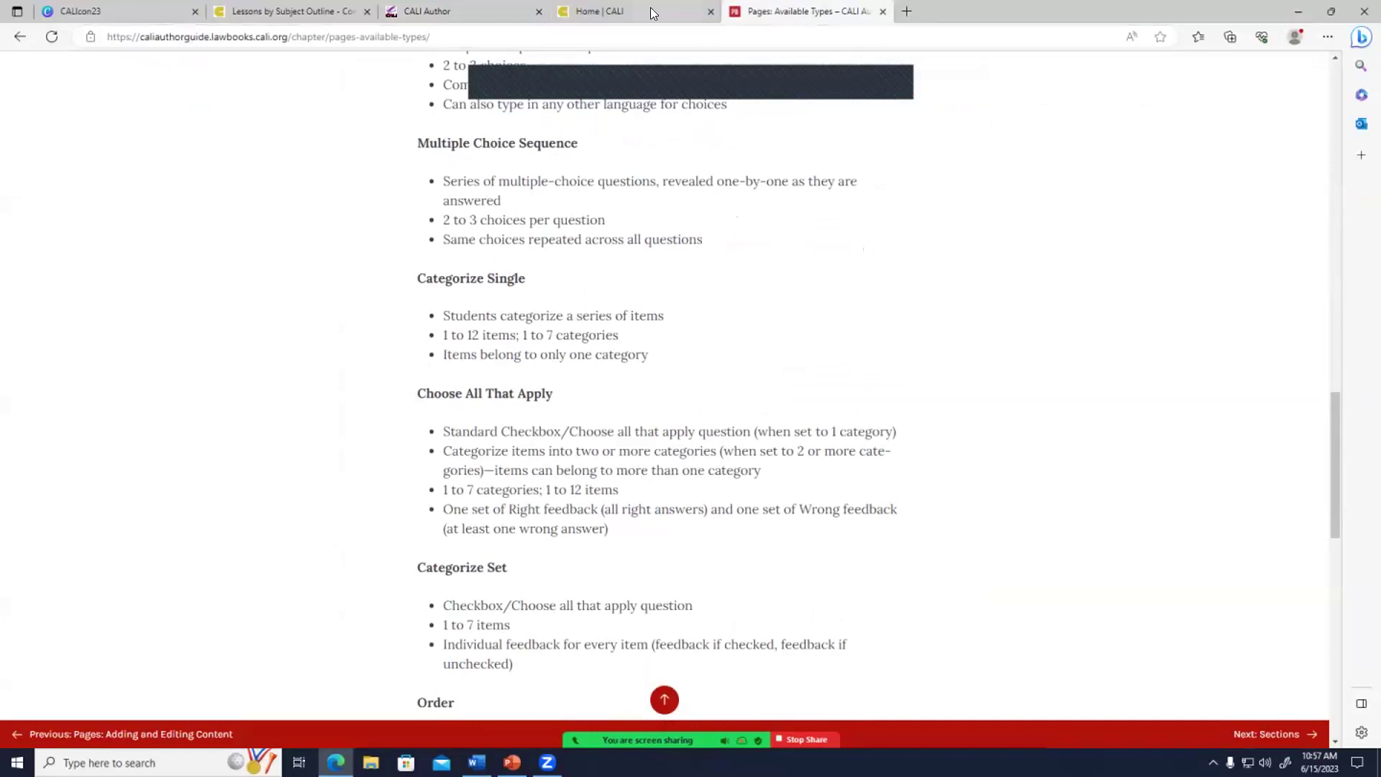
{"action": "left_click", "coordinate": [568, 13]}
{"action": "left_click", "coordinate": [446, 11]}
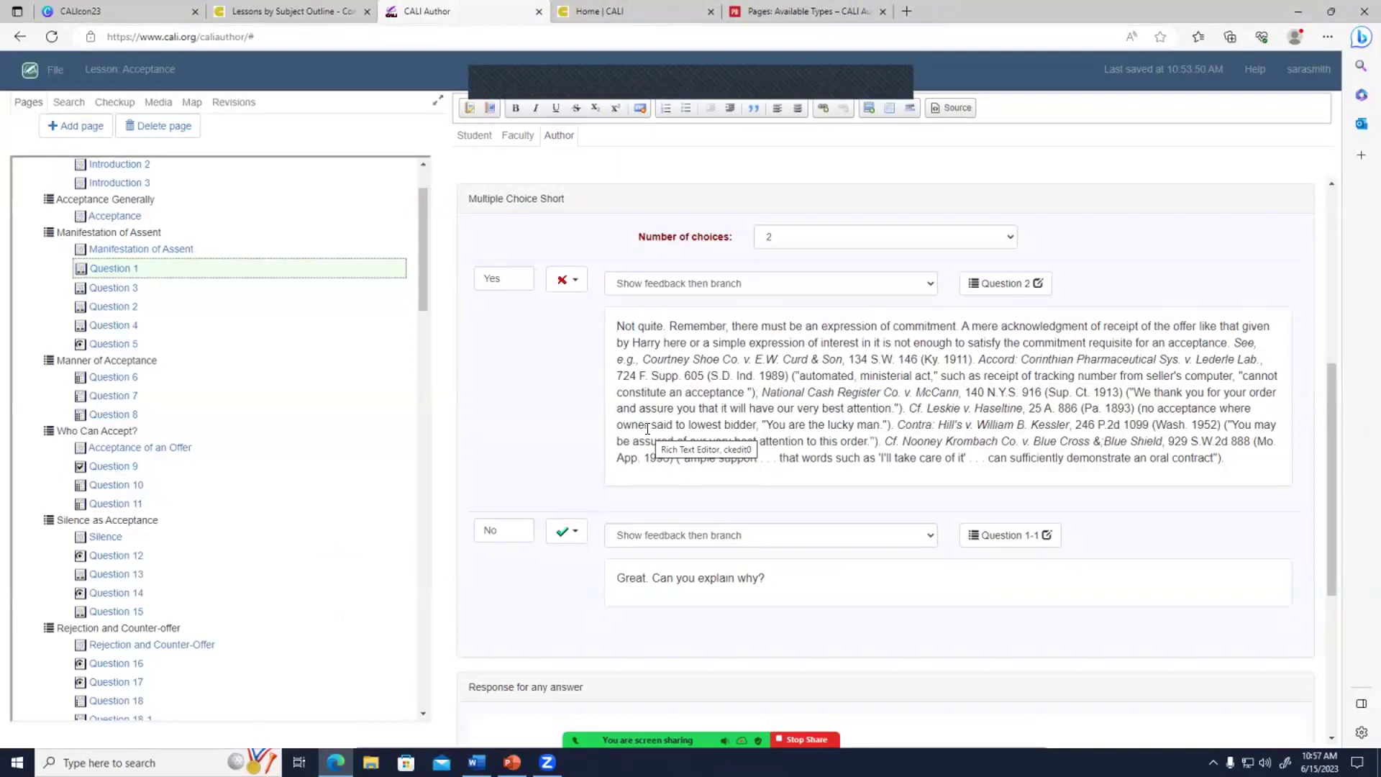
Review the Question 1 page and open the lesson's Table of Contents page to view its outline.
{"action": "scroll", "coordinate": [185, 374], "scroll_direction": "up", "scroll_amount": 2}
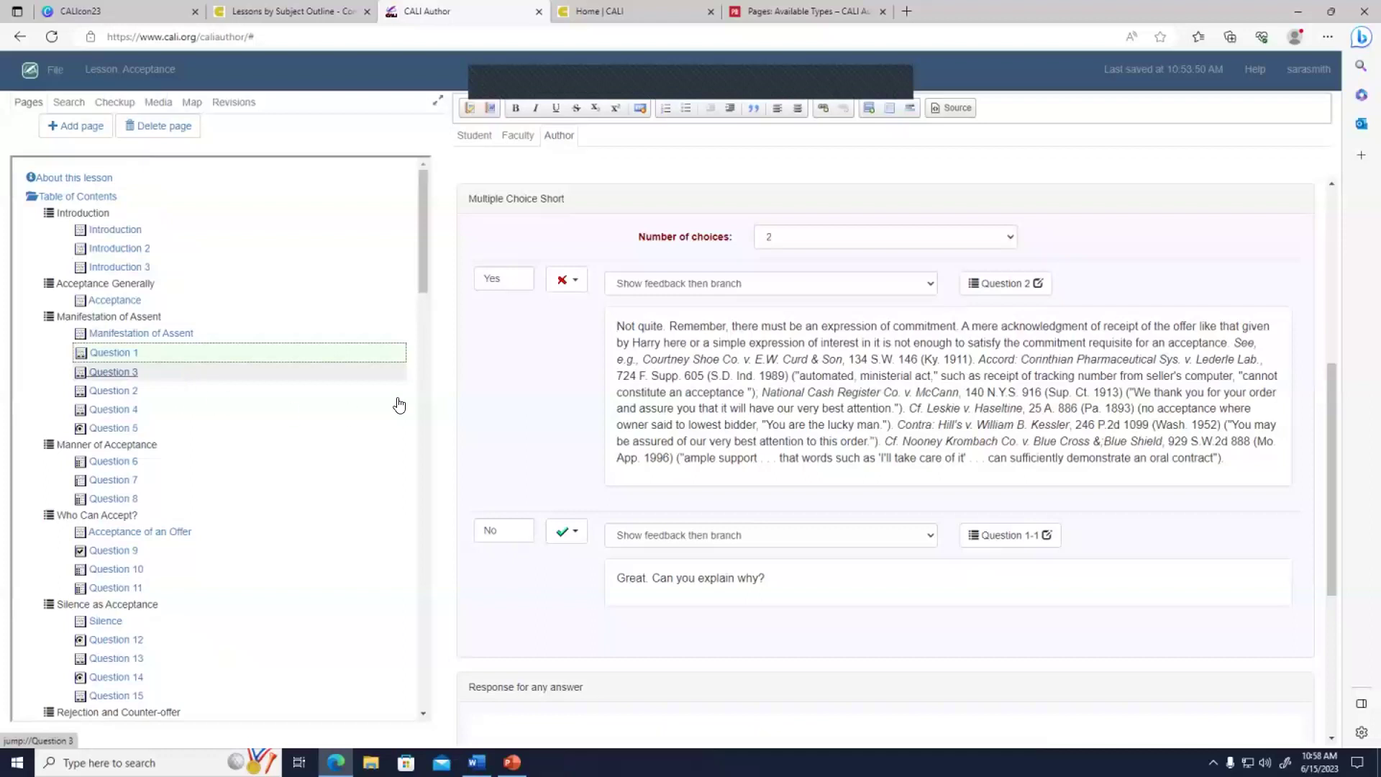
{"action": "left_click", "coordinate": [655, 383]}
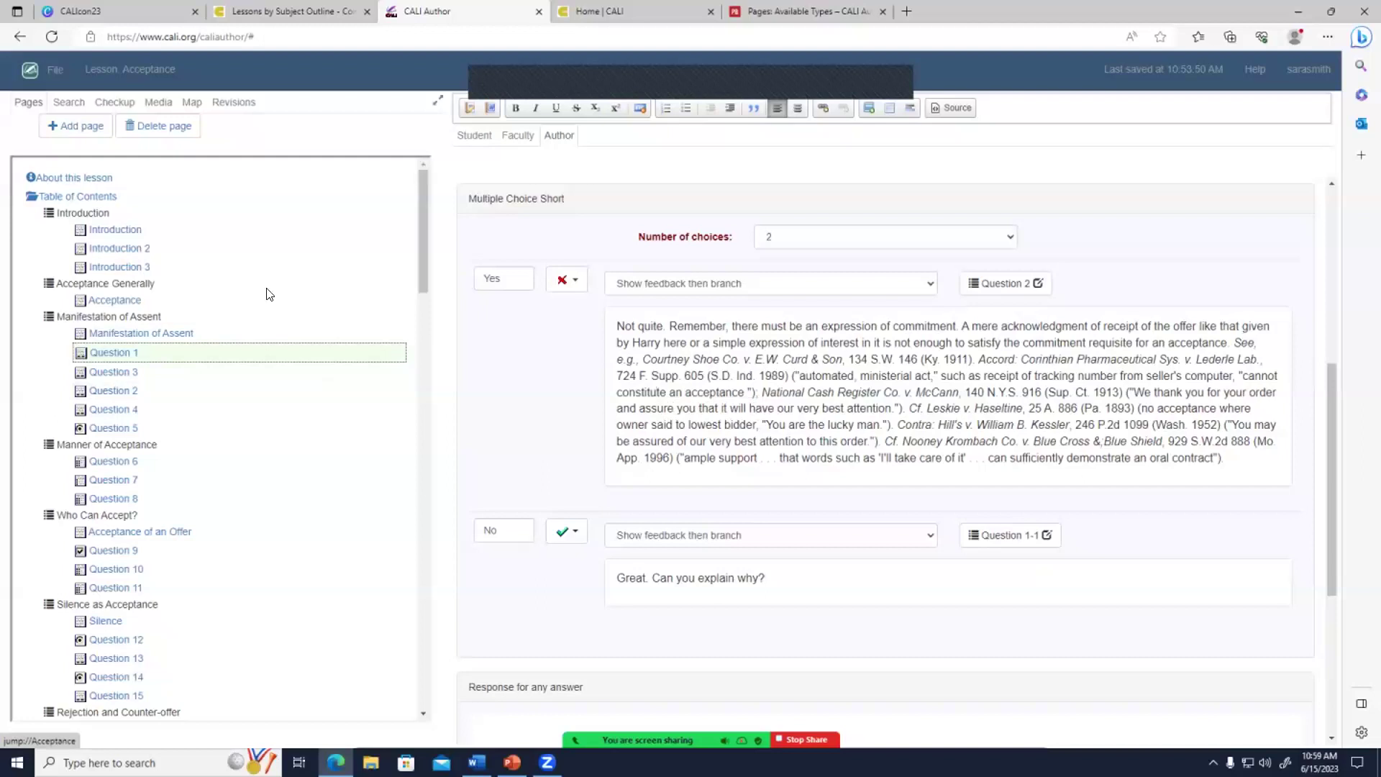
{"action": "scroll", "coordinate": [702, 426], "scroll_direction": "up", "scroll_amount": 5}
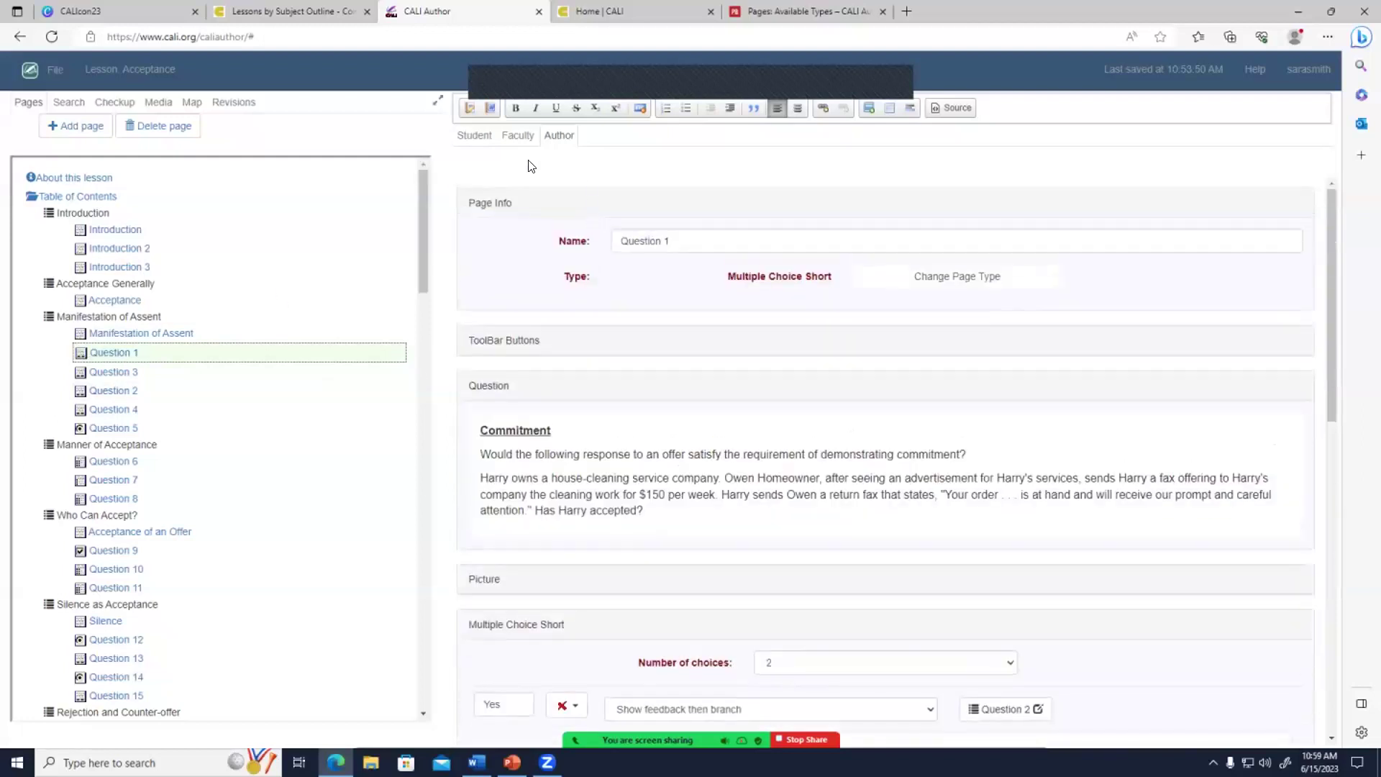
{"action": "left_click", "coordinate": [75, 202]}
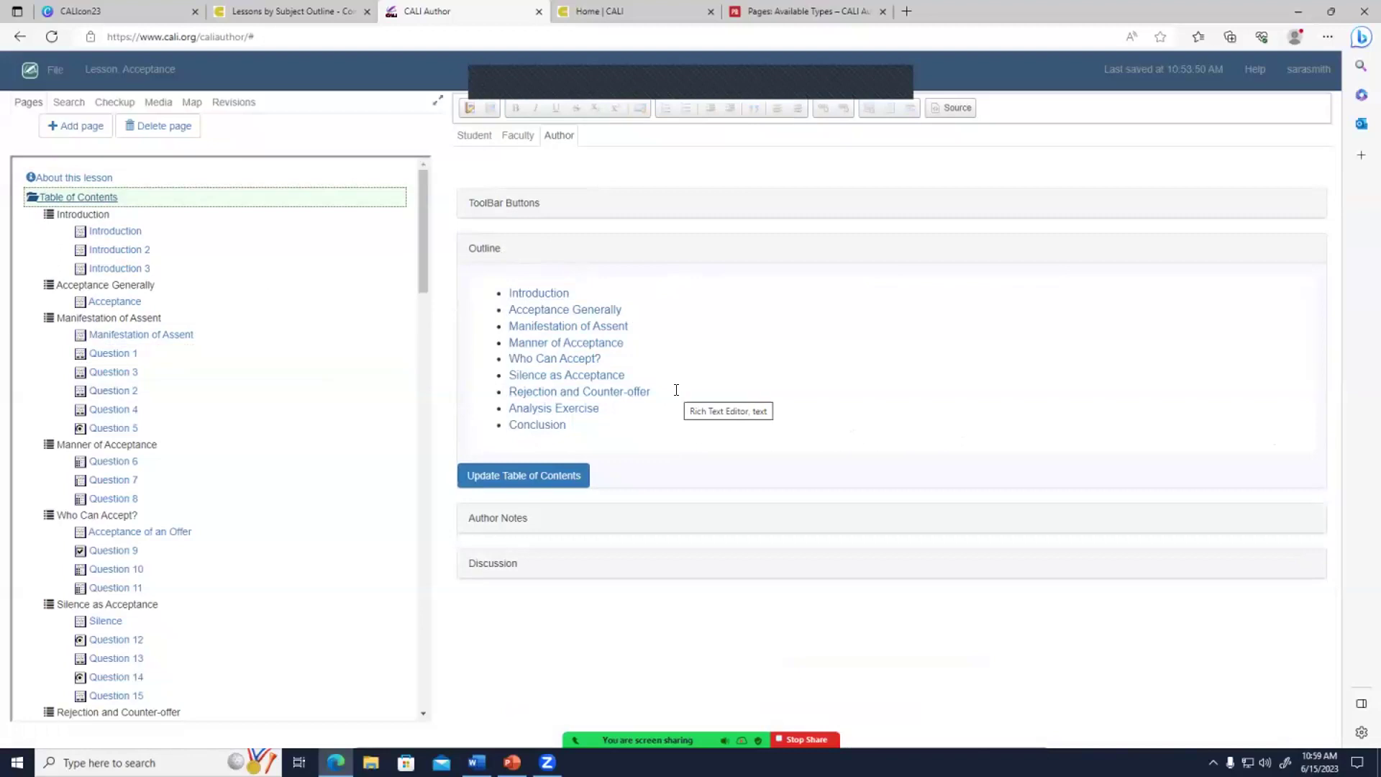
Delete the Rejection and Counter-offer entry from the outline, update the table of contents and check the lesson's page list.
{"action": "left_click_drag", "start_coordinate": [651, 391], "coordinate": [508, 391]}
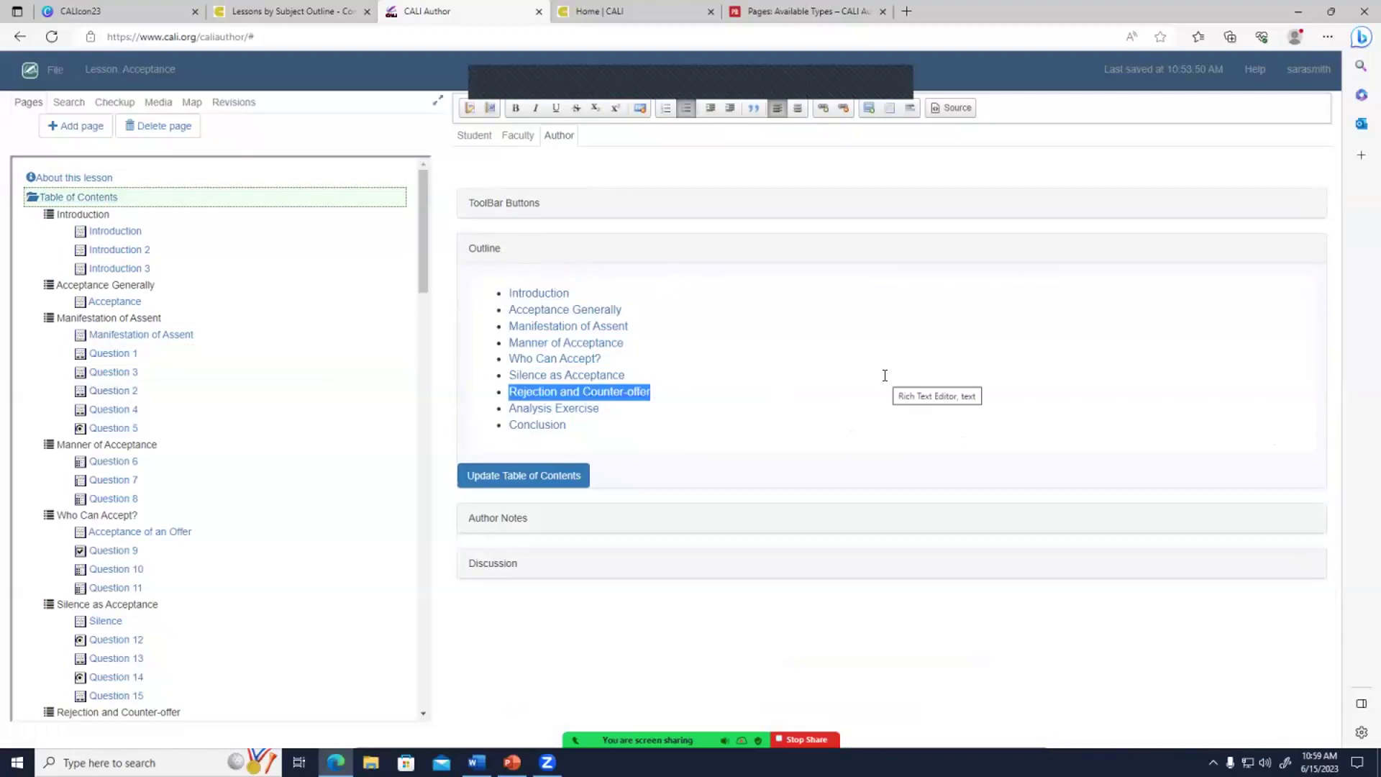
{"action": "key", "text": "BackSpace"}
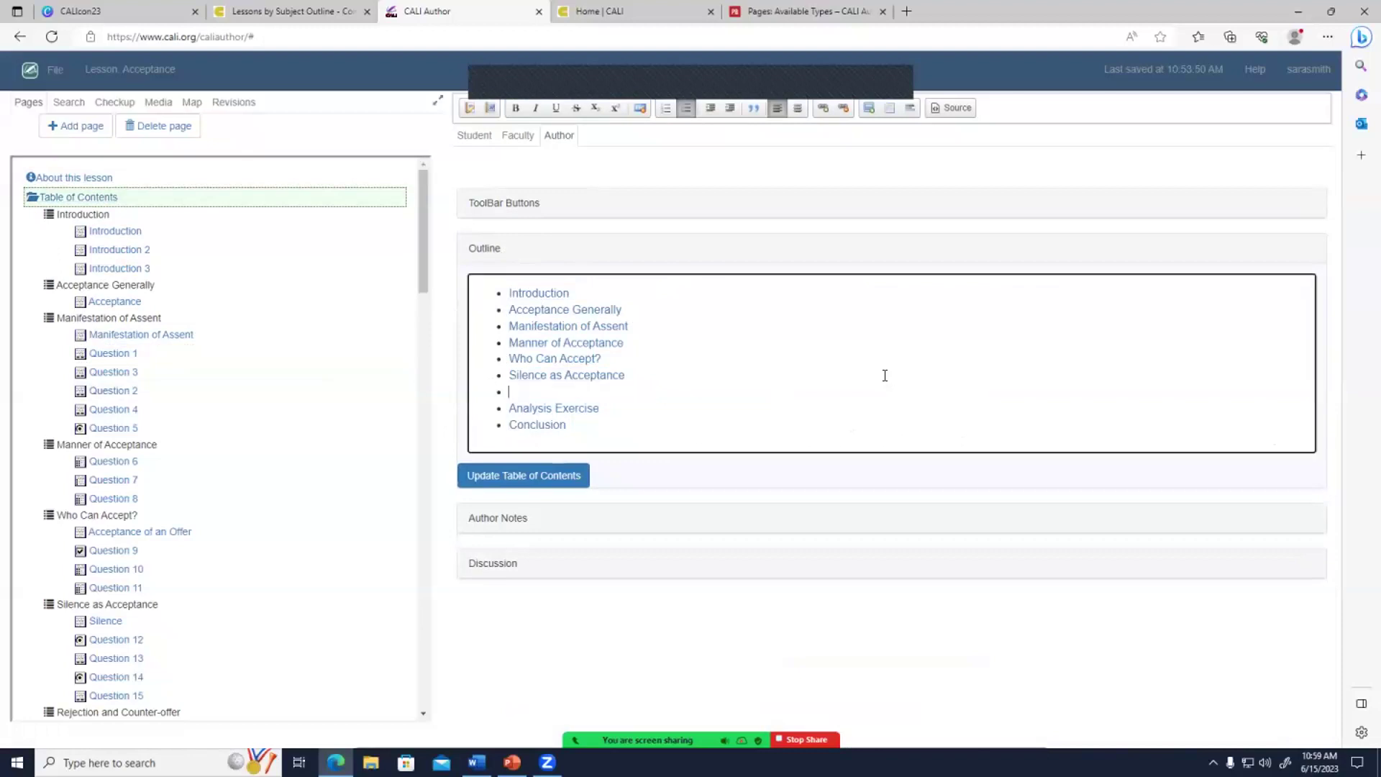
{"action": "key", "text": "BackSpace"}
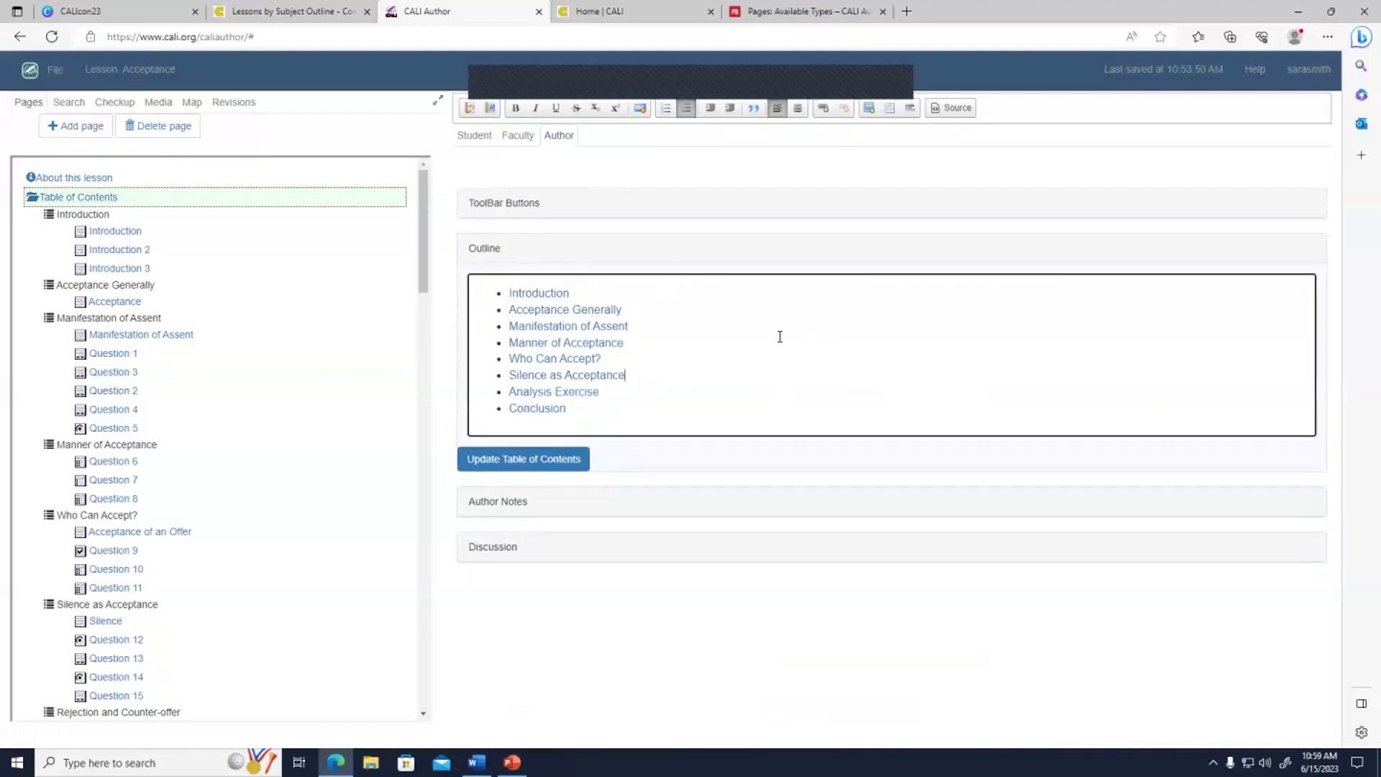
{"action": "left_click", "coordinate": [479, 456]}
{"action": "scroll", "coordinate": [397, 553], "scroll_direction": "down", "scroll_amount": 1}
{"action": "scroll", "coordinate": [398, 553], "scroll_direction": "down", "scroll_amount": 1}
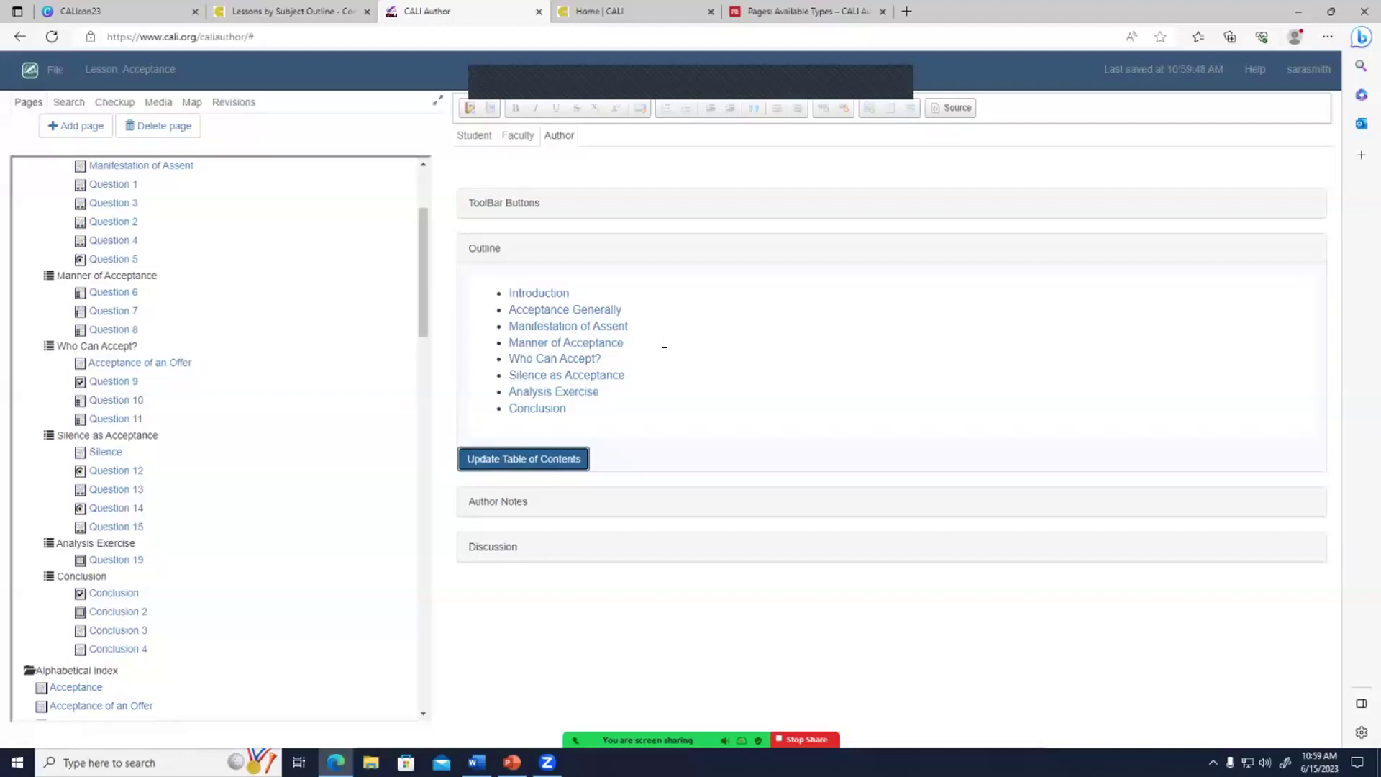
{"action": "scroll", "coordinate": [182, 367], "scroll_direction": "up", "scroll_amount": 2}
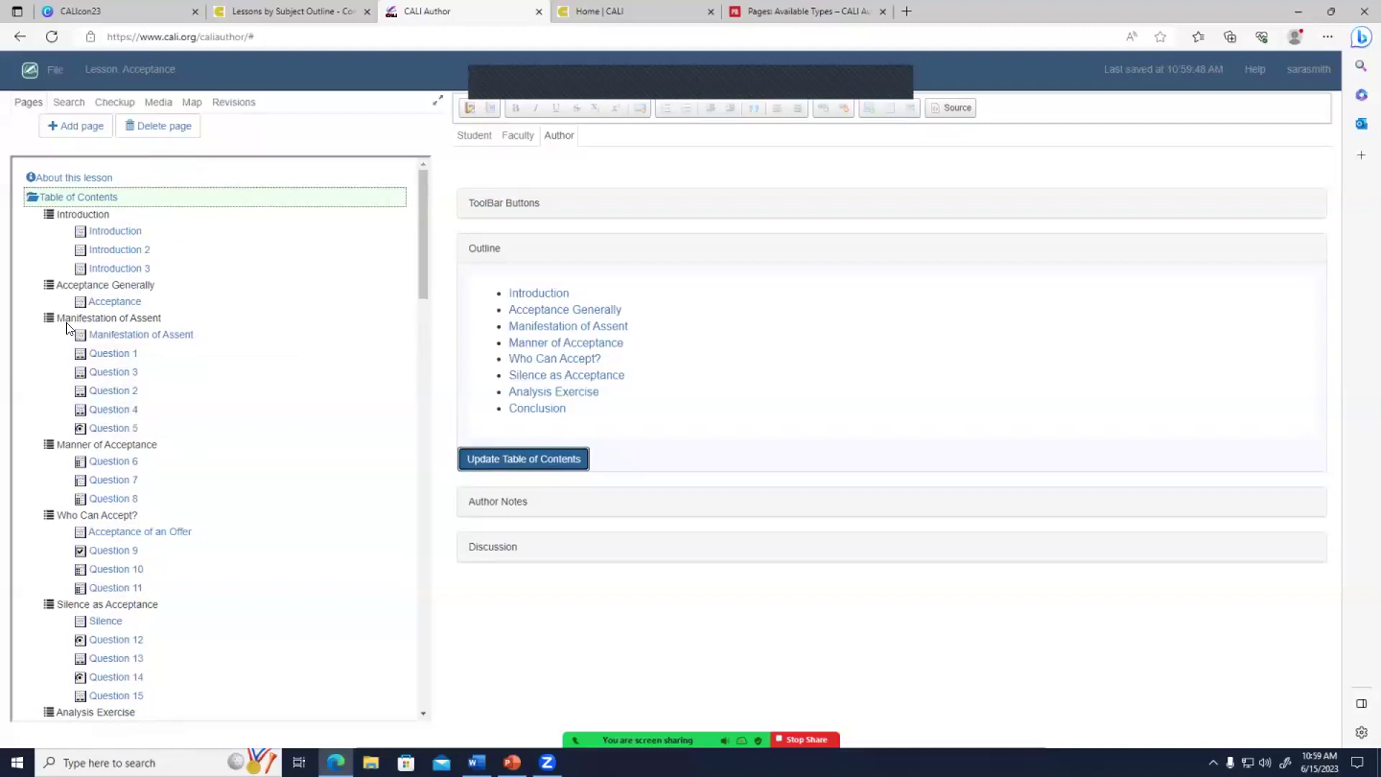
{"action": "scroll", "coordinate": [108, 388], "scroll_direction": "down", "scroll_amount": 15}
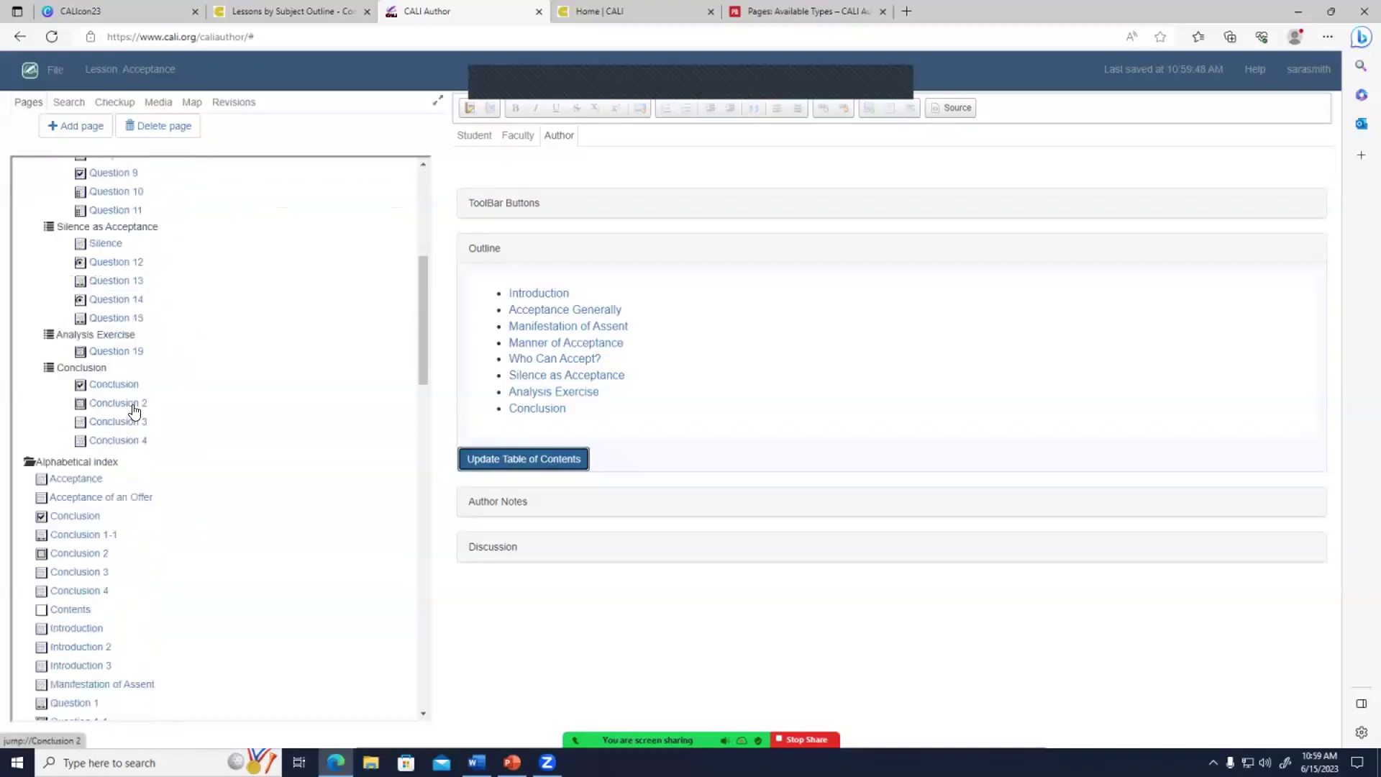
{"action": "scroll", "coordinate": [139, 415], "scroll_direction": "down", "scroll_amount": 5}
{"action": "scroll", "coordinate": [144, 421], "scroll_direction": "up", "scroll_amount": 12}
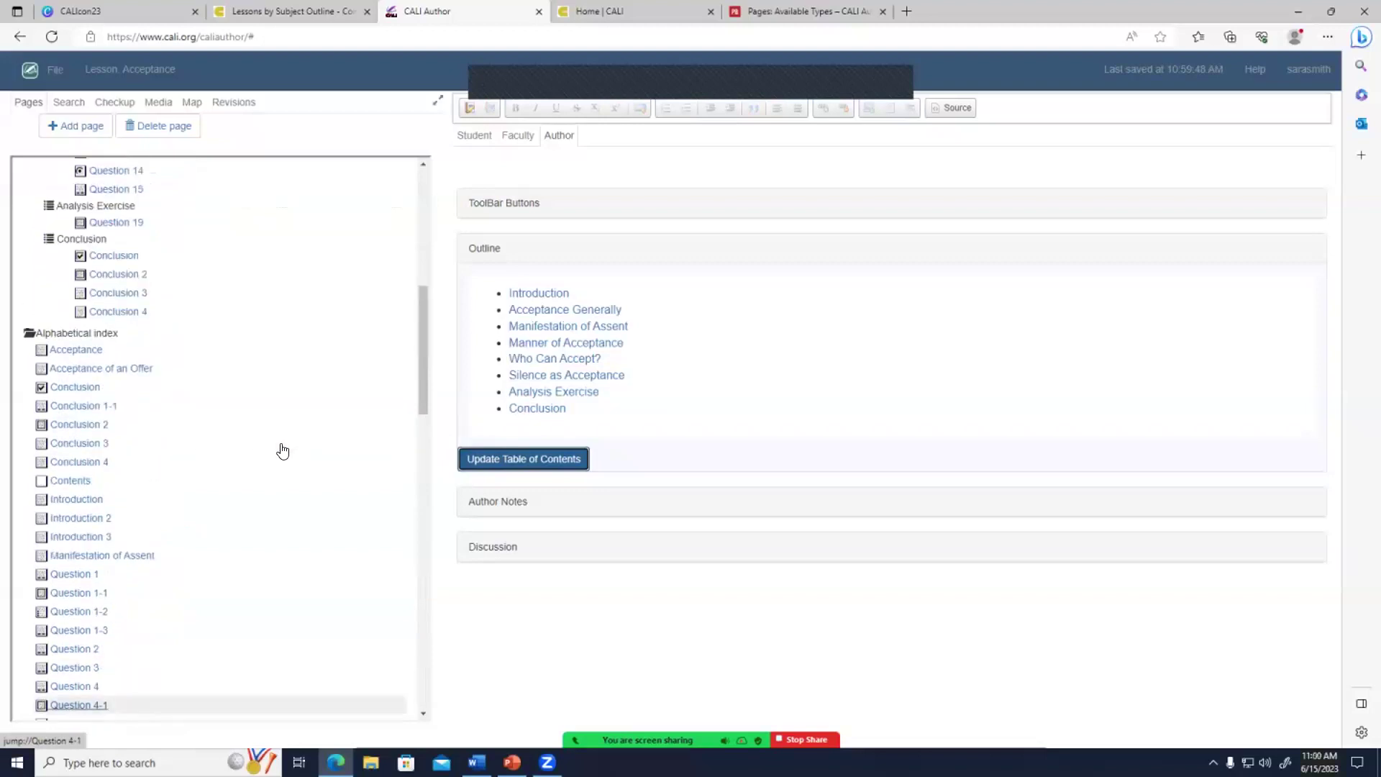
Add an entry named "New Section" to the outline directly after Manifestation of Assent.
{"action": "left_click", "coordinate": [668, 371]}
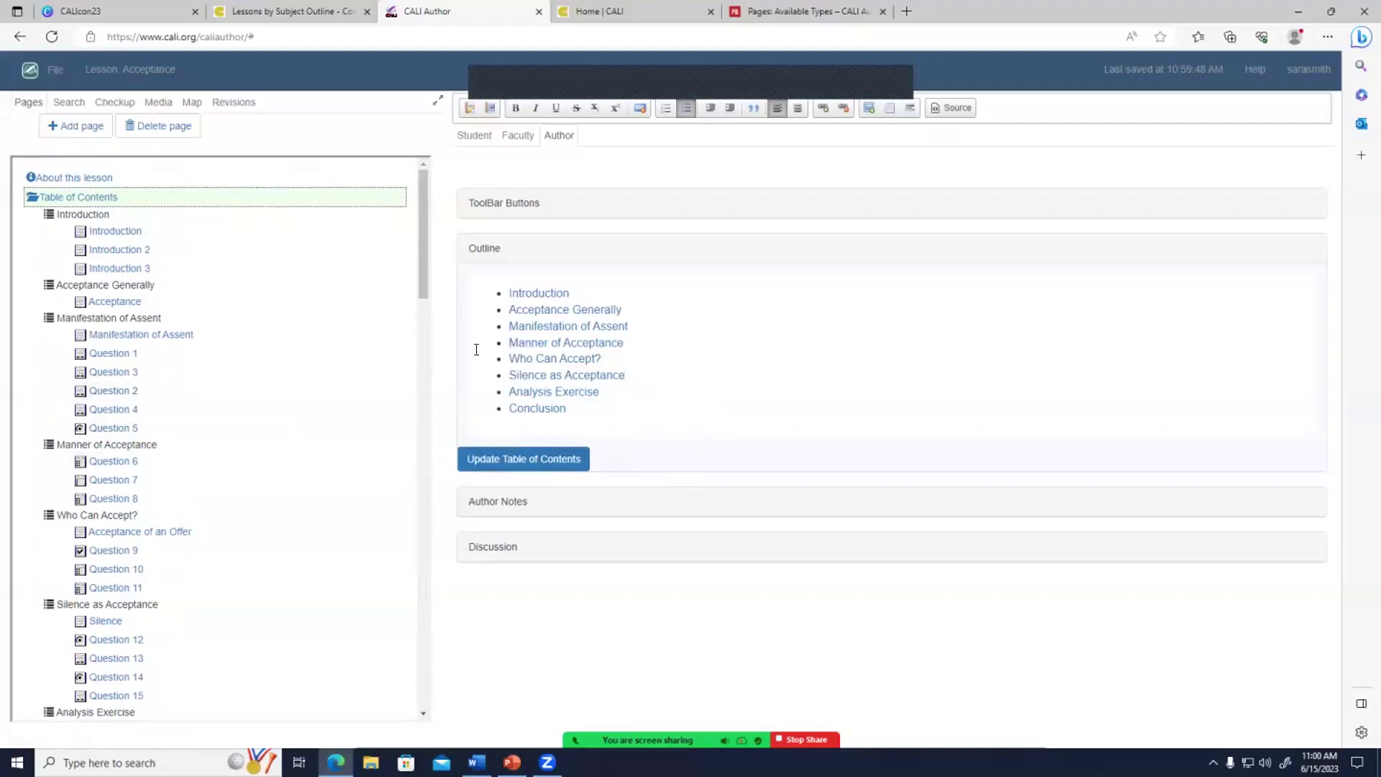
{"action": "left_click", "coordinate": [632, 374]}
{"action": "left_click", "coordinate": [646, 325]}
{"action": "key", "text": "Return"}
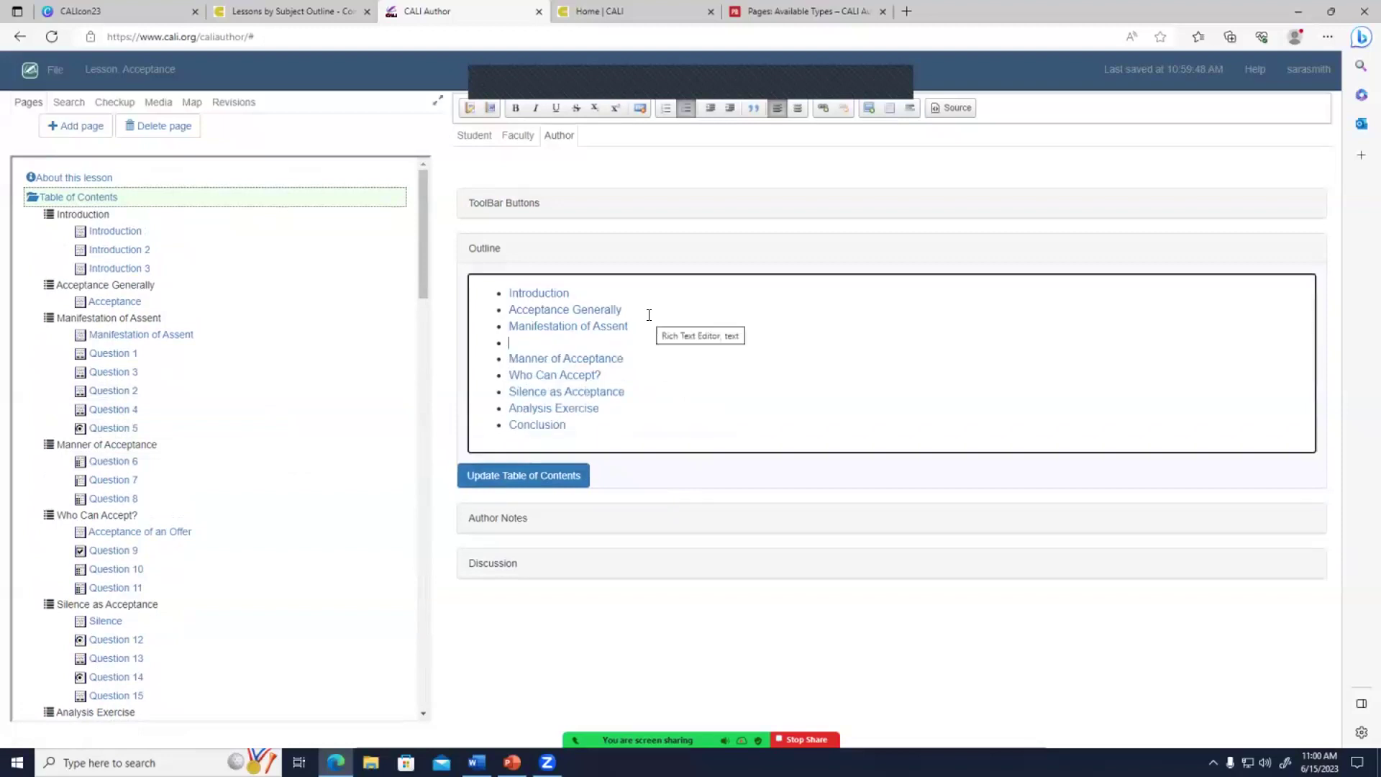
{"action": "type", "text": "New Section"}
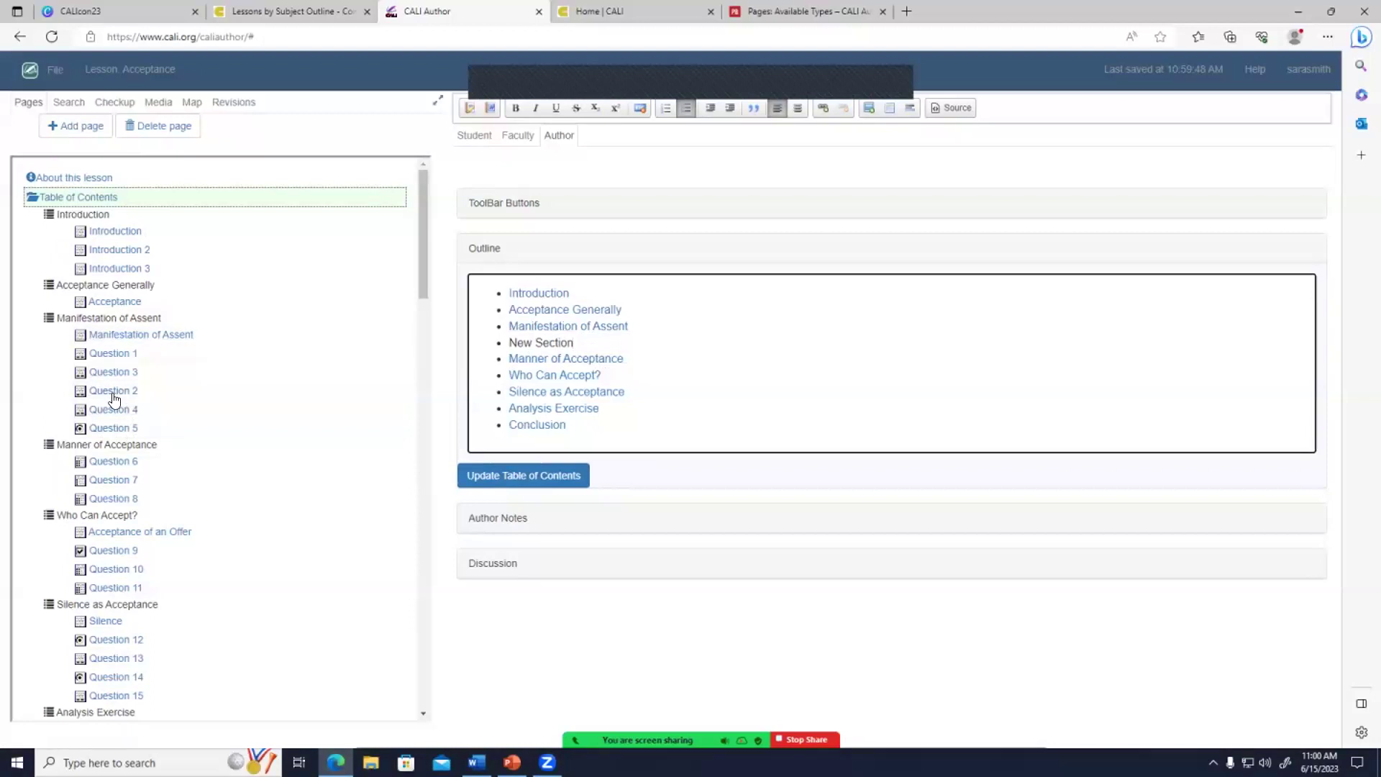
Link the New Section entry to "Question 4" using the <other> protocol and update the table of contents.
{"action": "left_click_drag", "start_coordinate": [573, 342], "coordinate": [509, 347]}
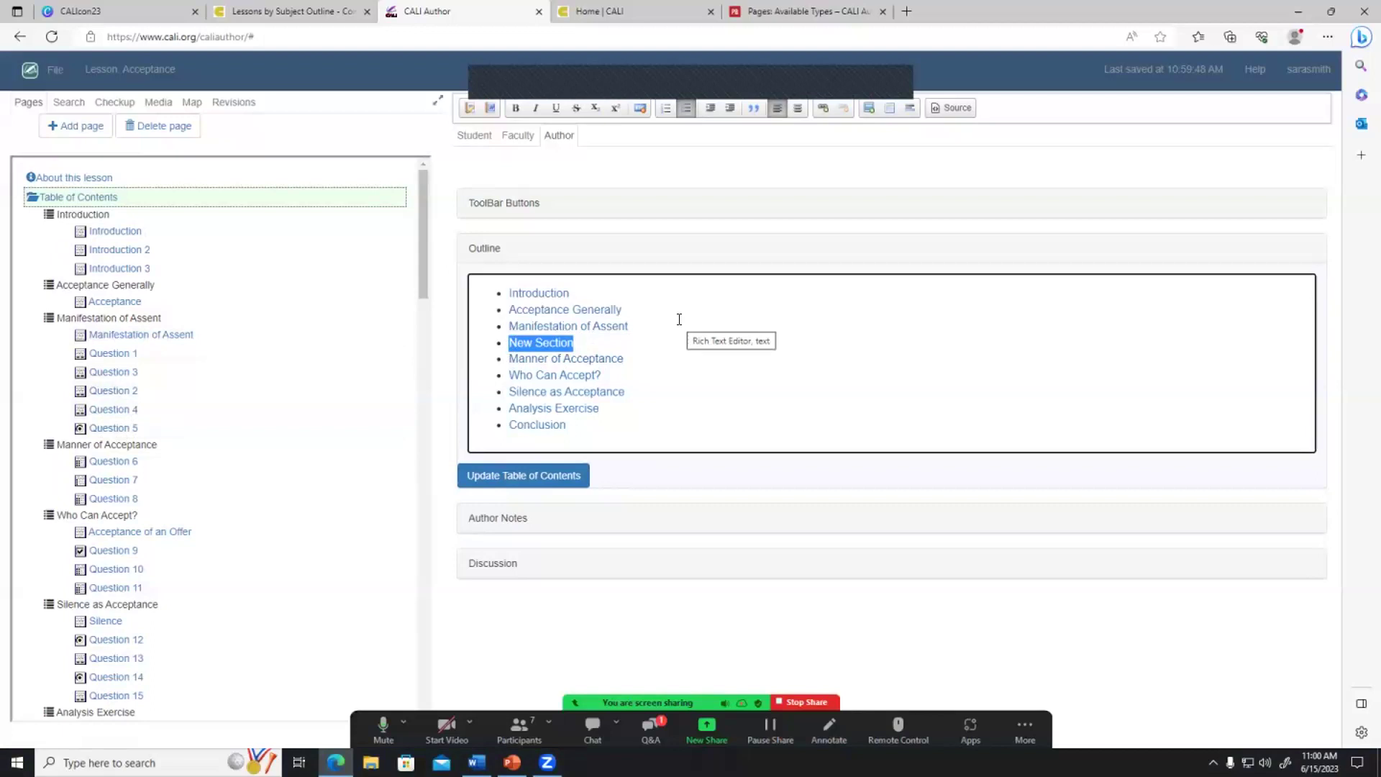
{"action": "left_click", "coordinate": [573, 343]}
{"action": "mouse_move", "coordinate": [571, 345]}
{"action": "left_mouse_down"}
{"action": "mouse_move", "coordinate": [533, 345]}
{"action": "mouse_move", "coordinate": [574, 344]}
{"action": "left_mouse_up"}
{"action": "right_click", "coordinate": [510, 349]}
{"action": "left_click", "coordinate": [575, 343]}
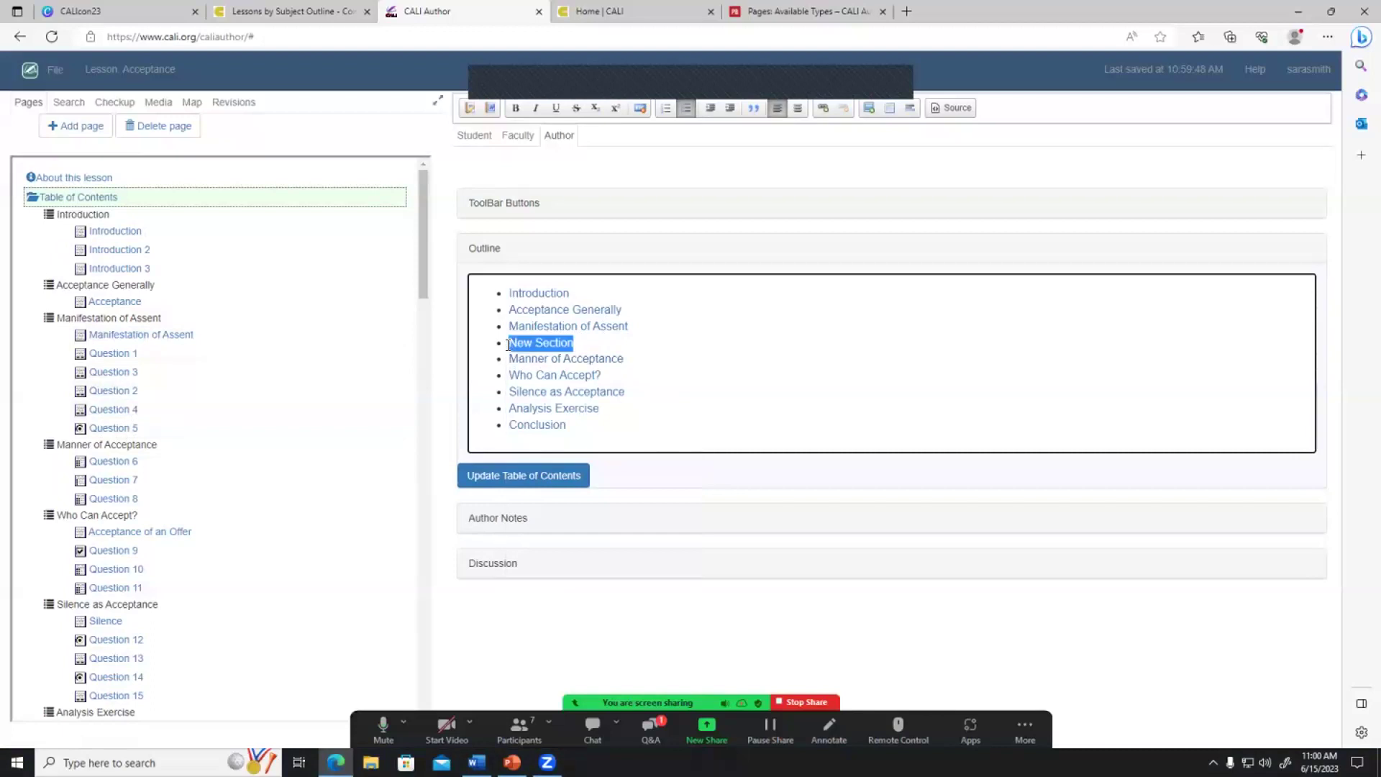
{"action": "left_click", "coordinate": [822, 108]}
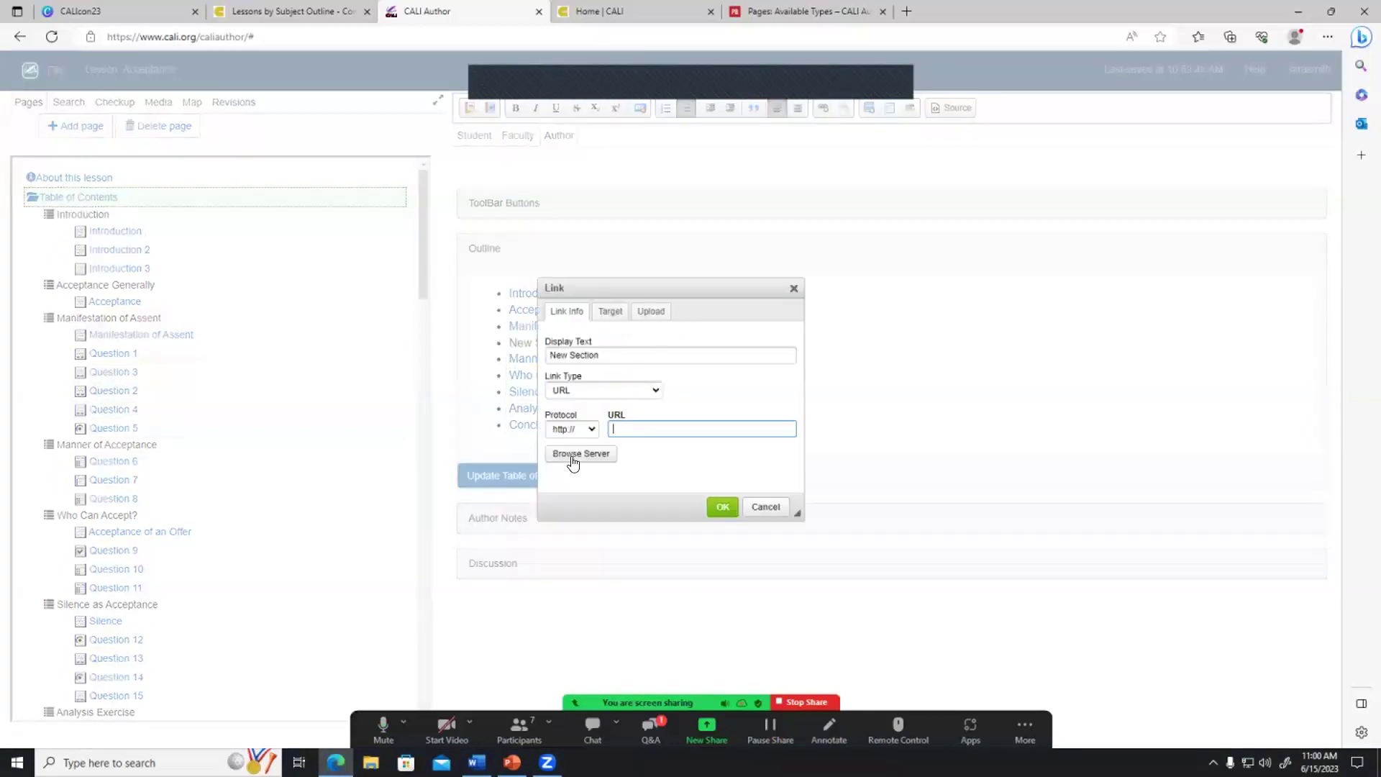
{"action": "left_click", "coordinate": [584, 430]}
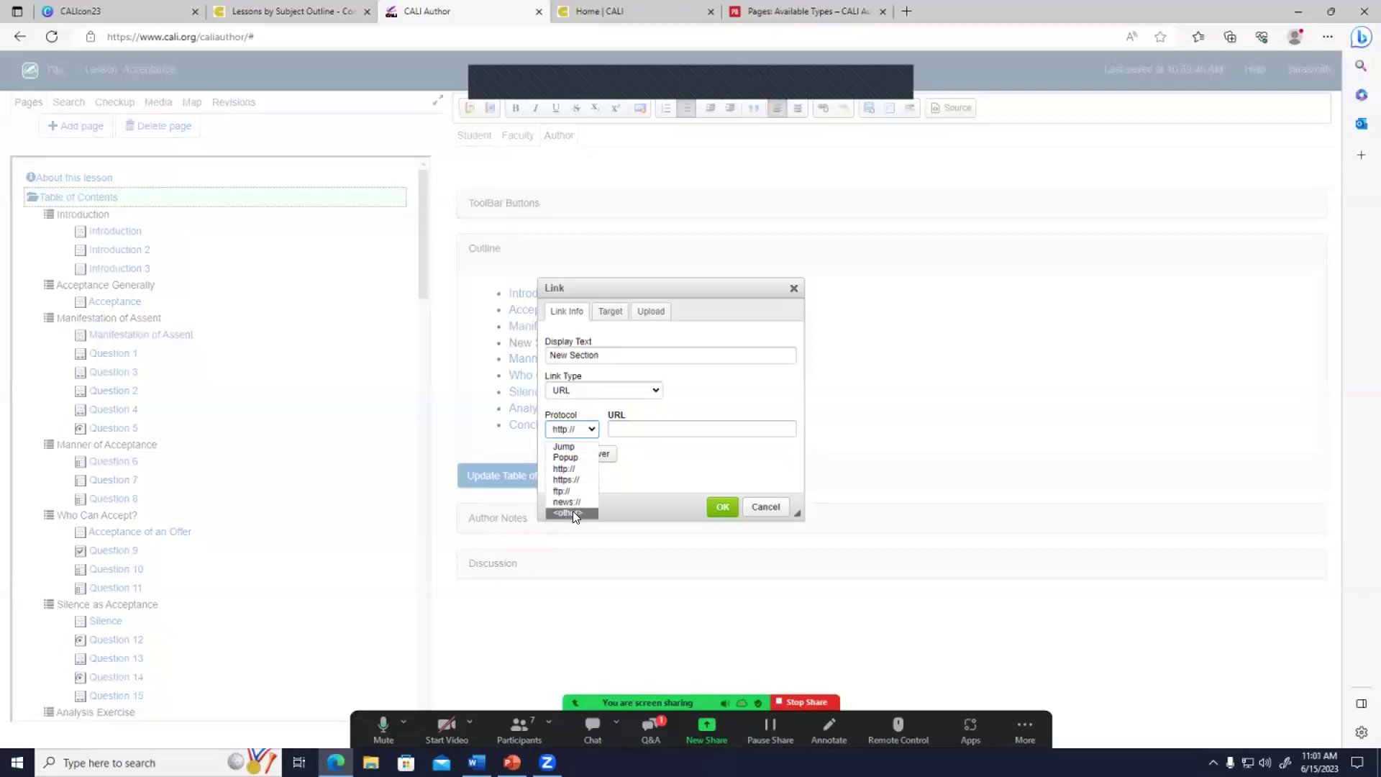
{"action": "left_click", "coordinate": [573, 514]}
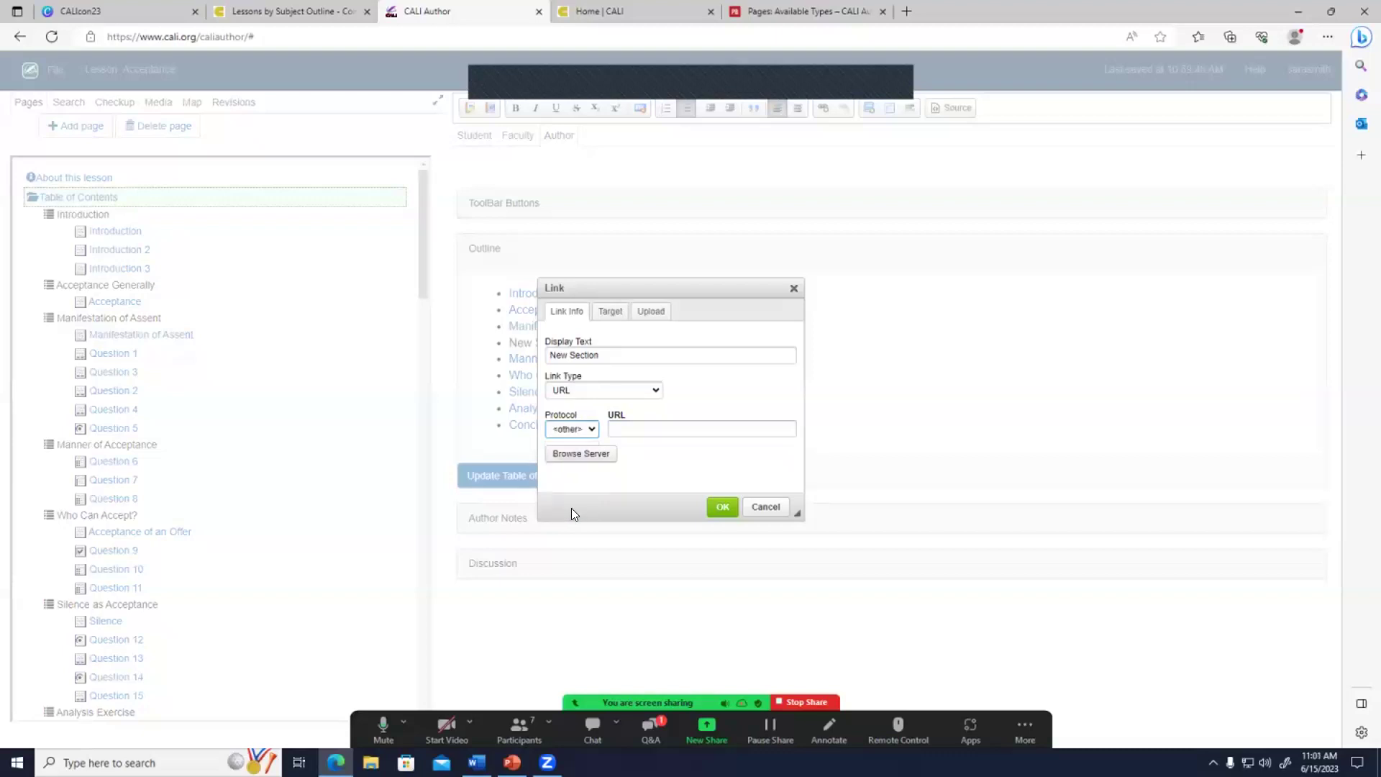
{"action": "left_click", "coordinate": [644, 429]}
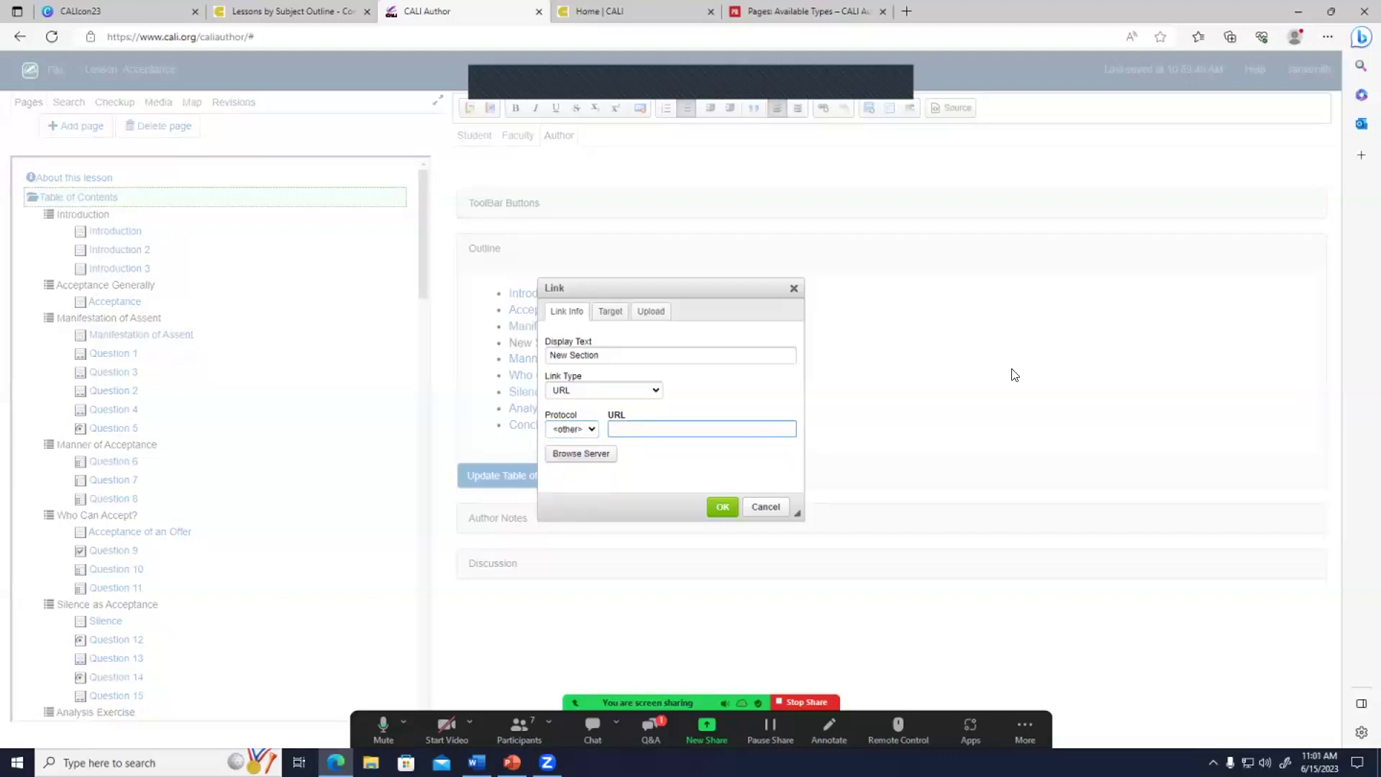
{"action": "type", "text": "Question 4"}
{"action": "left_click", "coordinate": [721, 506]}
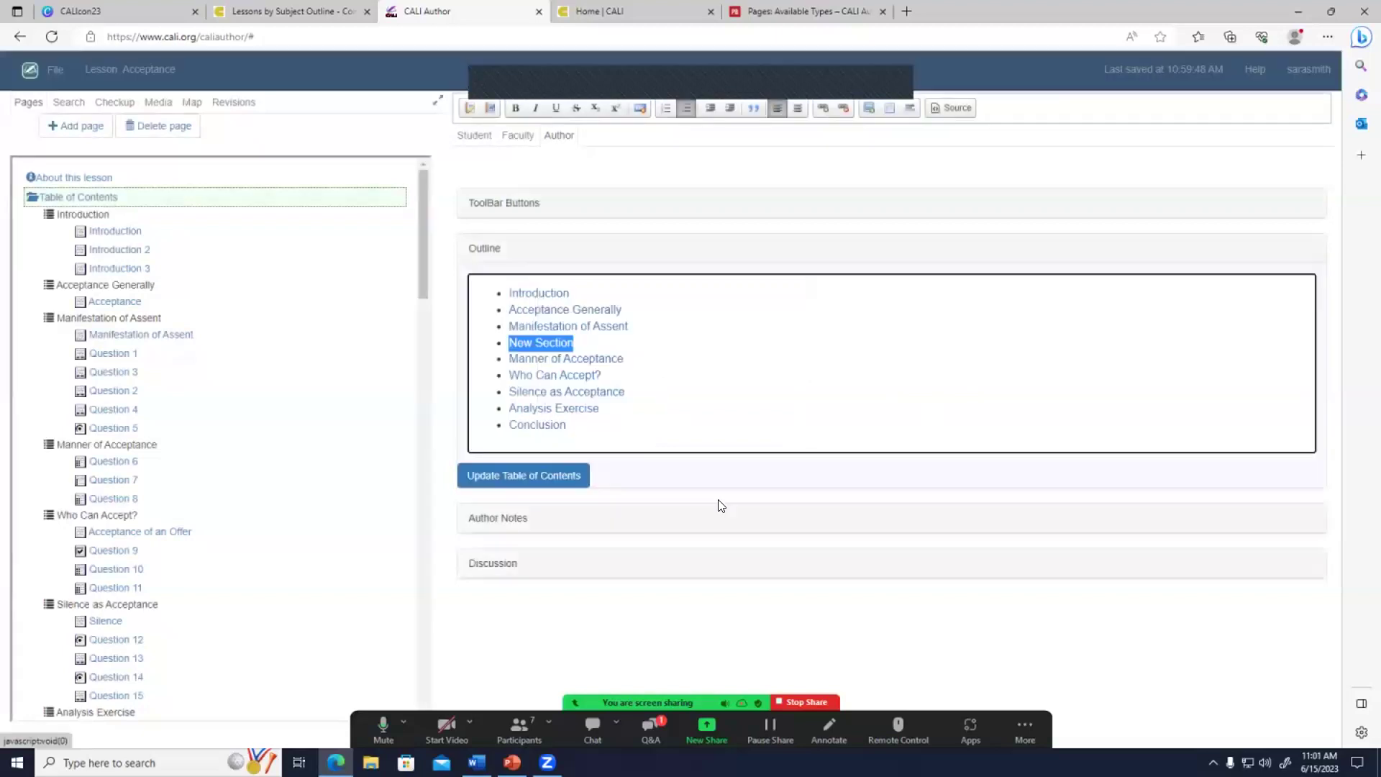
{"action": "left_click", "coordinate": [510, 476]}
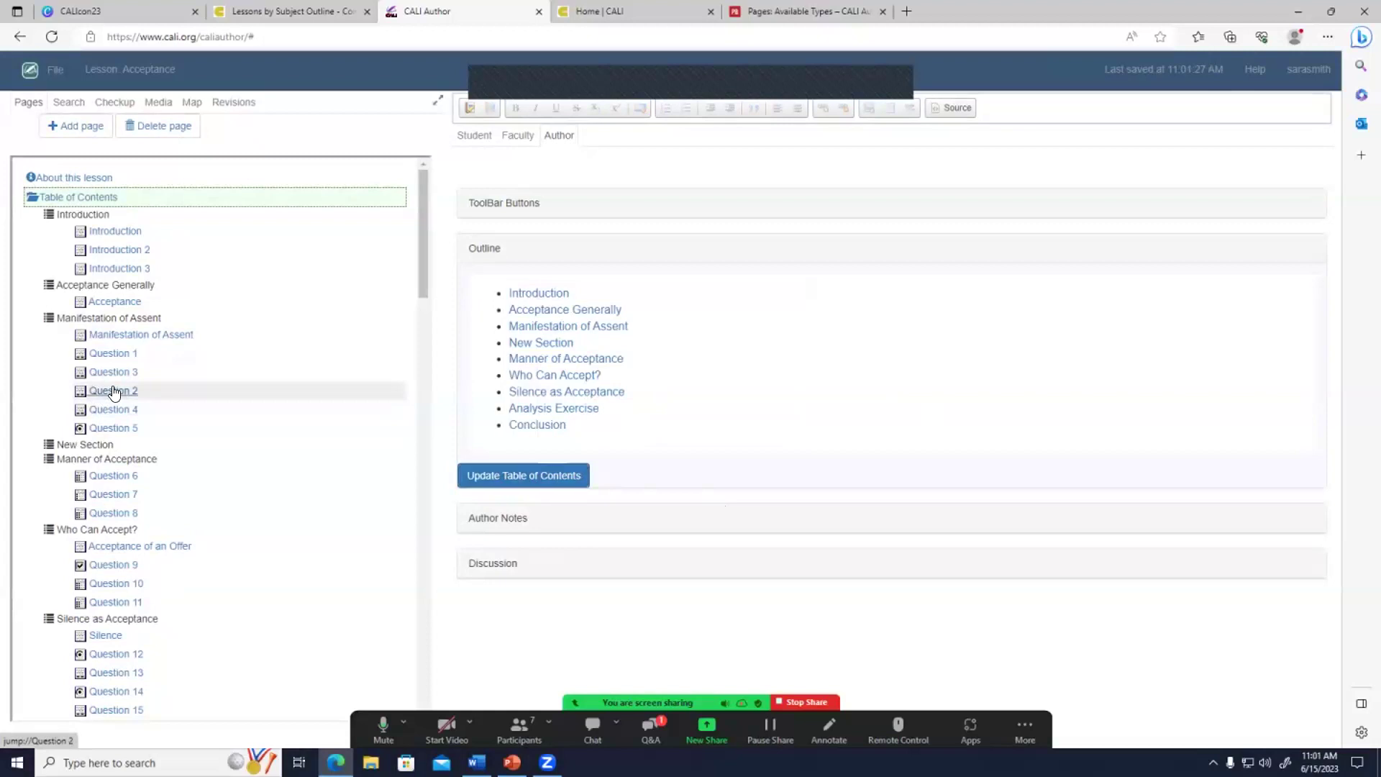
Set the next page of Question 2 to Contents so that it returns to the table of contents.
{"action": "left_click", "coordinate": [113, 390]}
{"action": "scroll", "coordinate": [876, 516], "scroll_direction": "down", "scroll_amount": 10}
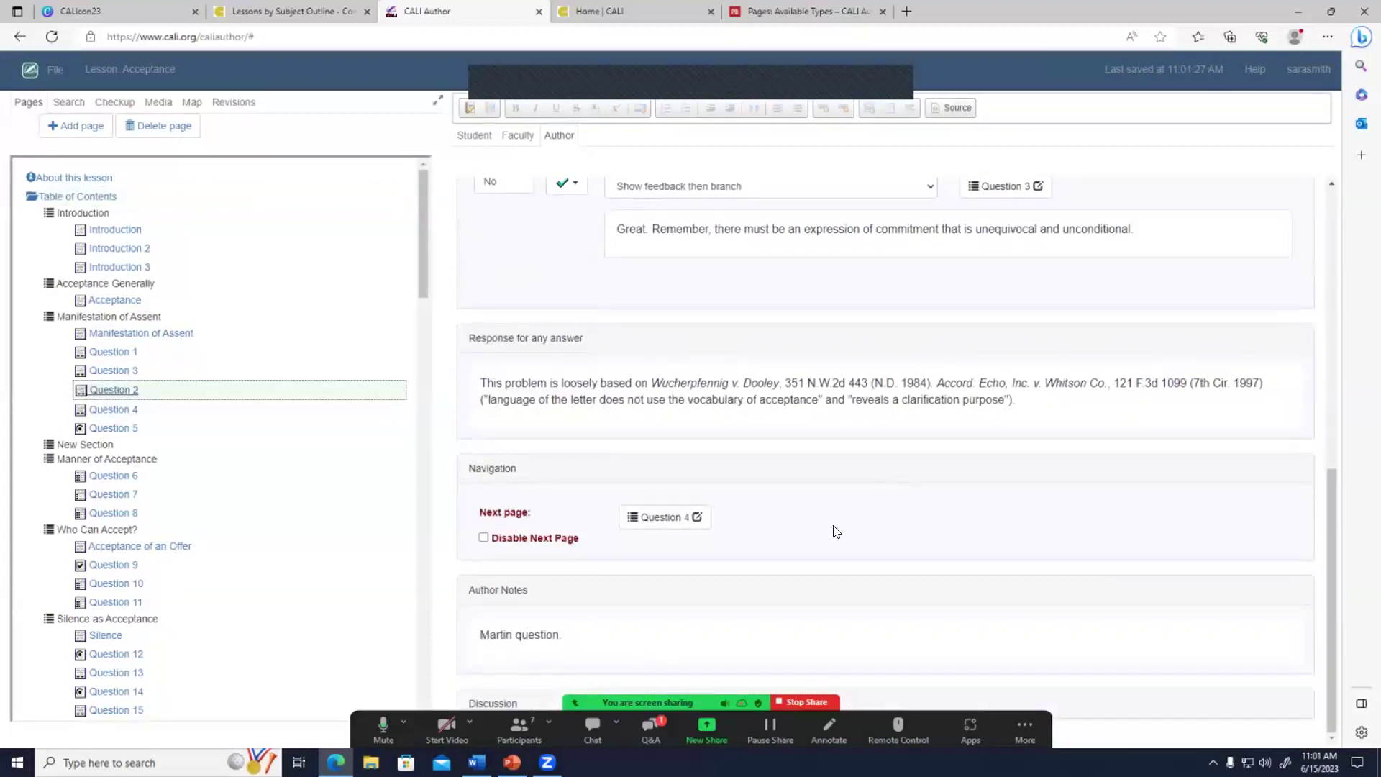
{"action": "left_click", "coordinate": [689, 520]}
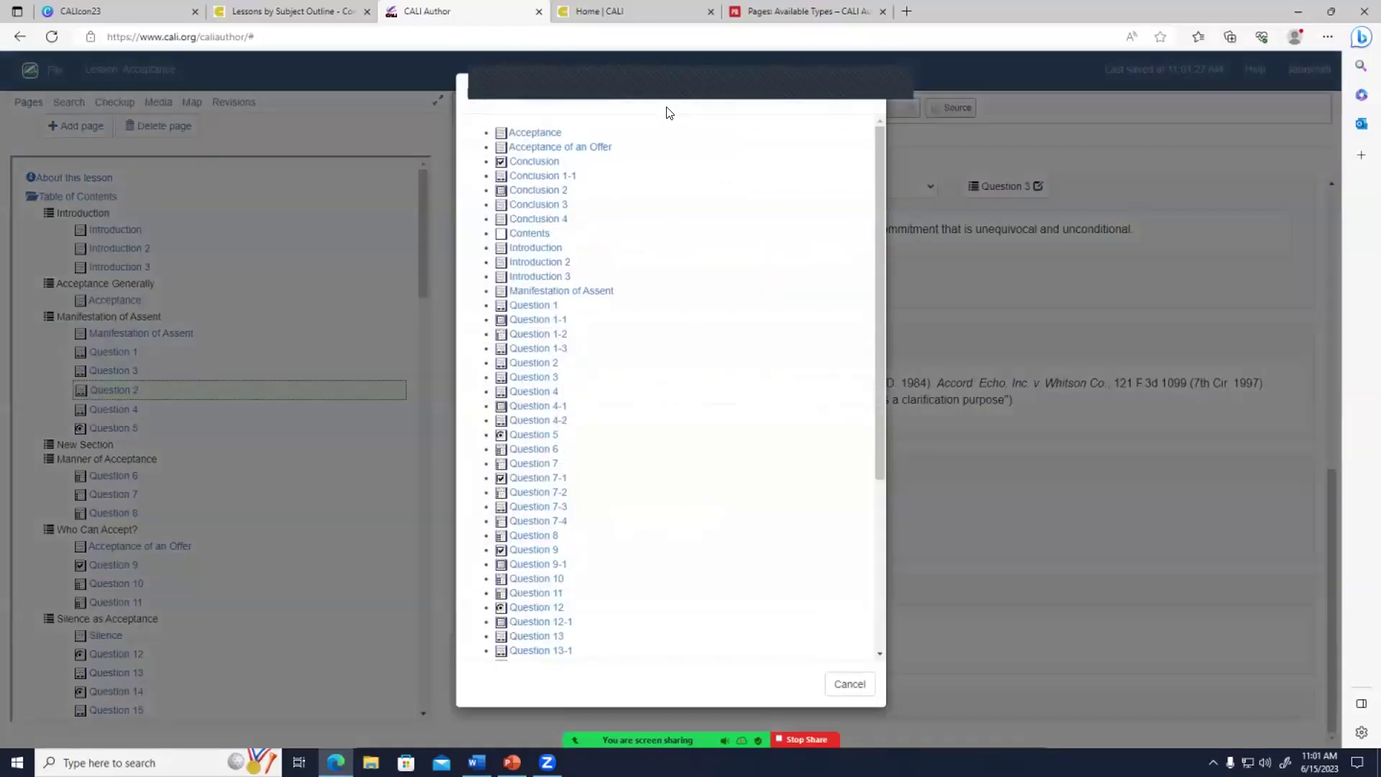
{"action": "left_click", "coordinate": [541, 237]}
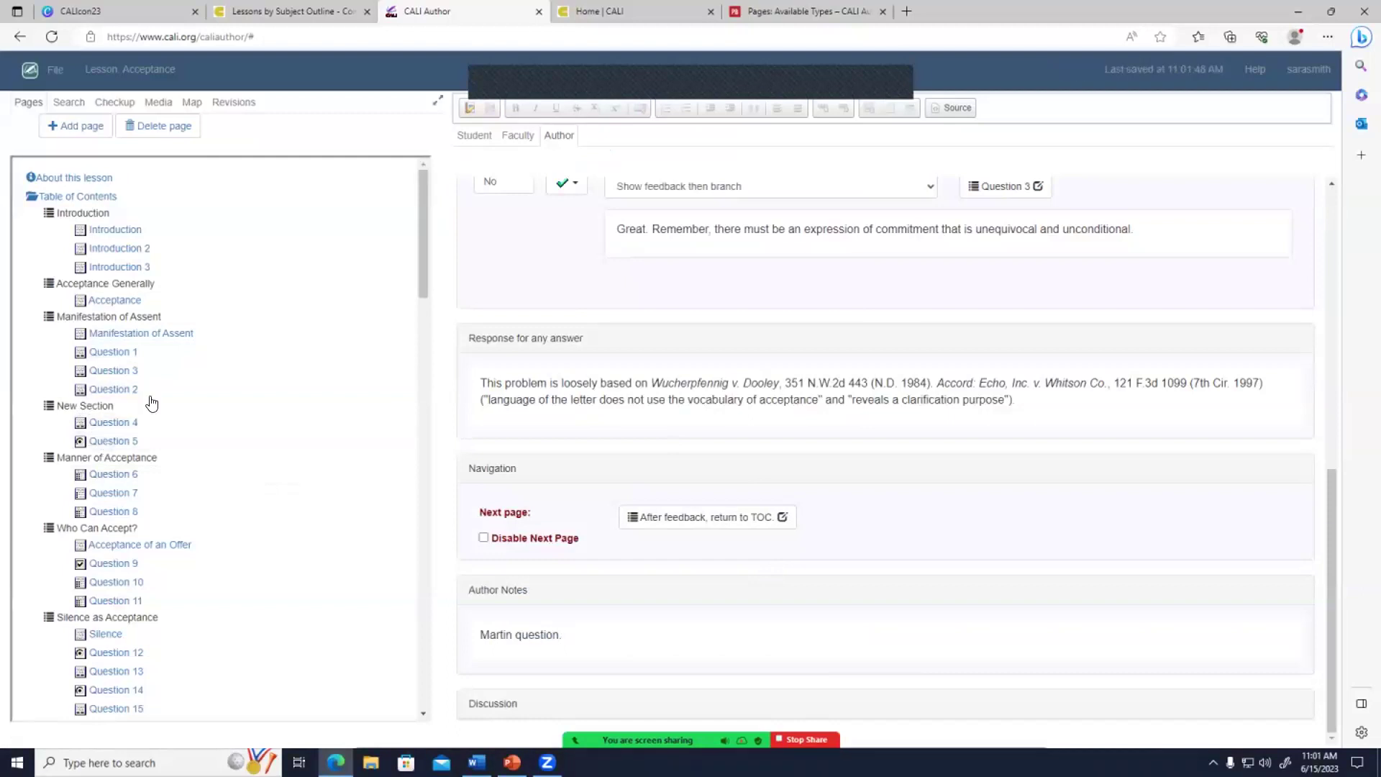
Replace the New Section entry in the Table of Contents outline with the author's first name in possessive form plus "cool section".
{"action": "left_click", "coordinate": [77, 196]}
{"action": "left_click", "coordinate": [598, 374]}
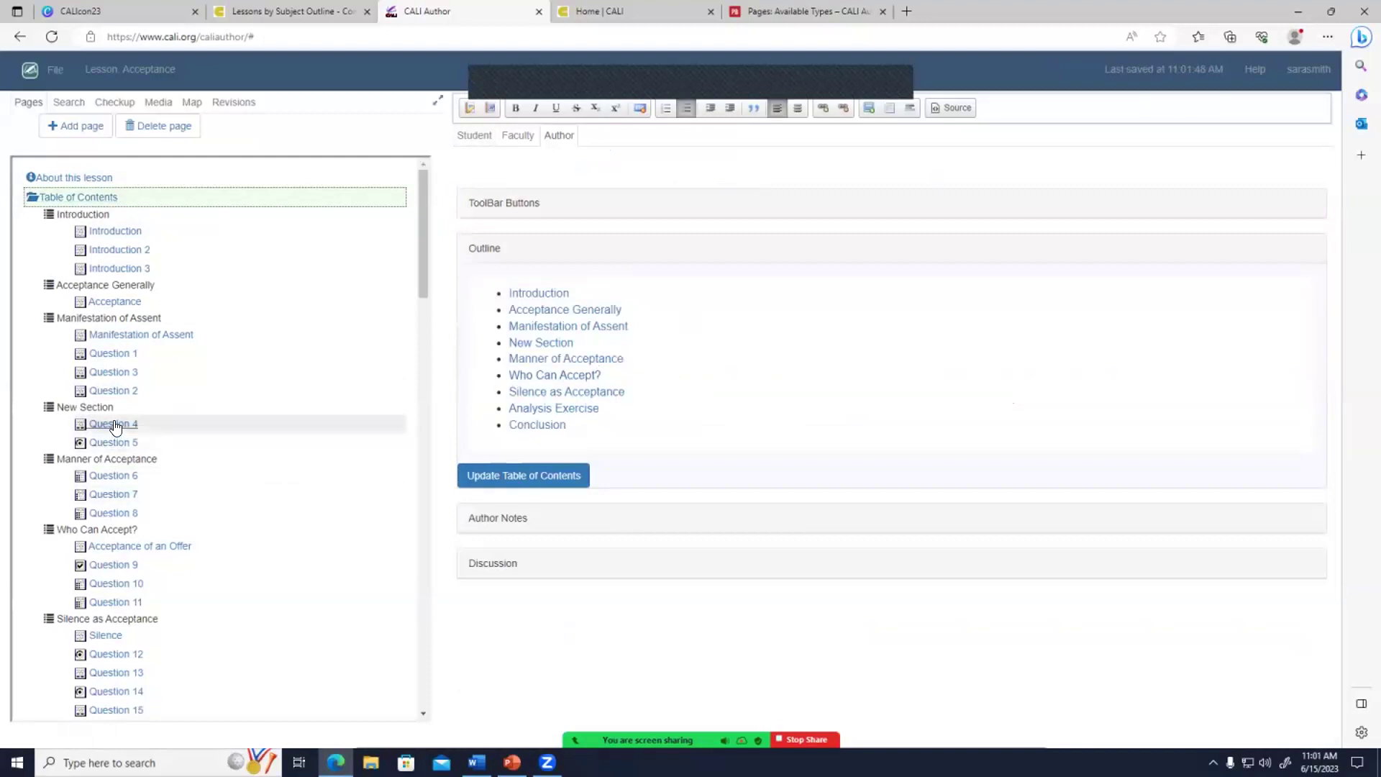
{"action": "left_click_drag", "start_coordinate": [572, 343], "coordinate": [512, 343]}
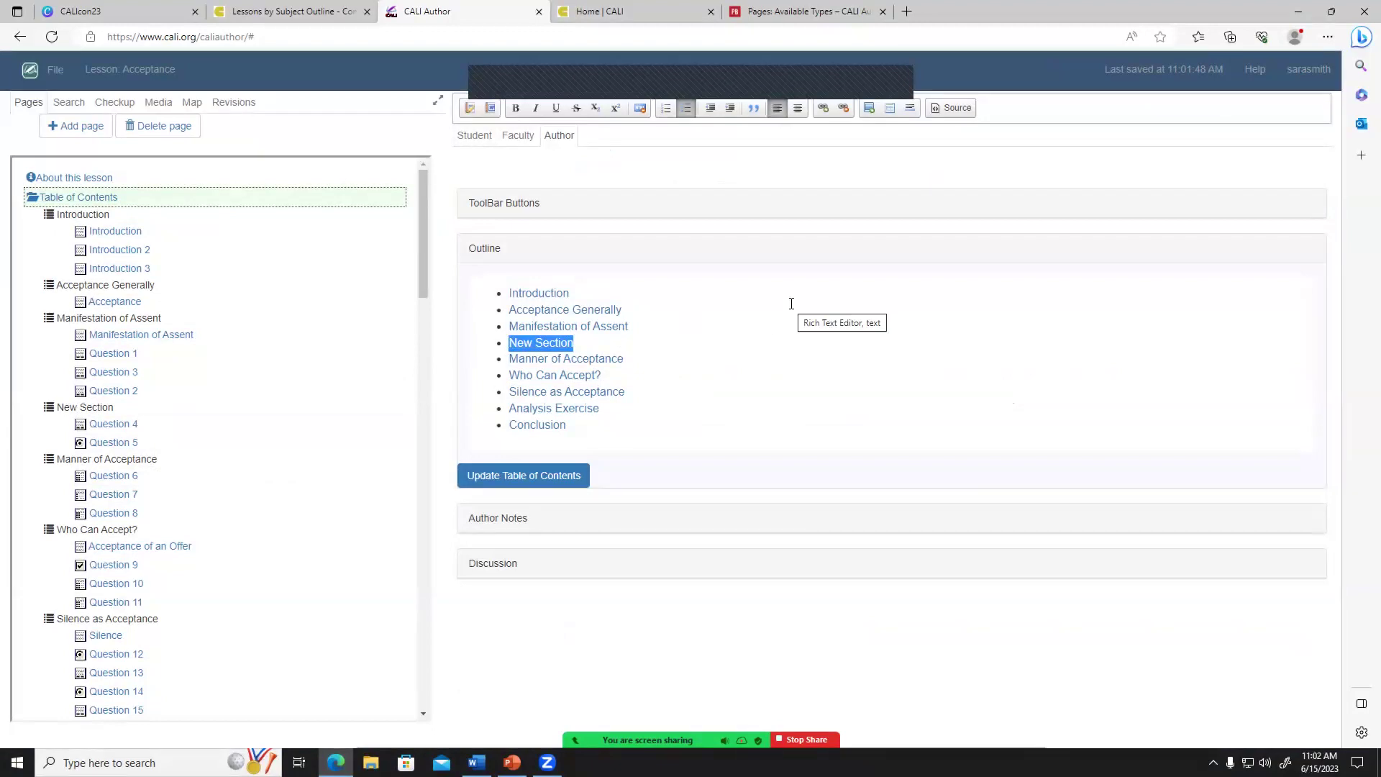
{"action": "type", "text": "Sara's cool section"}
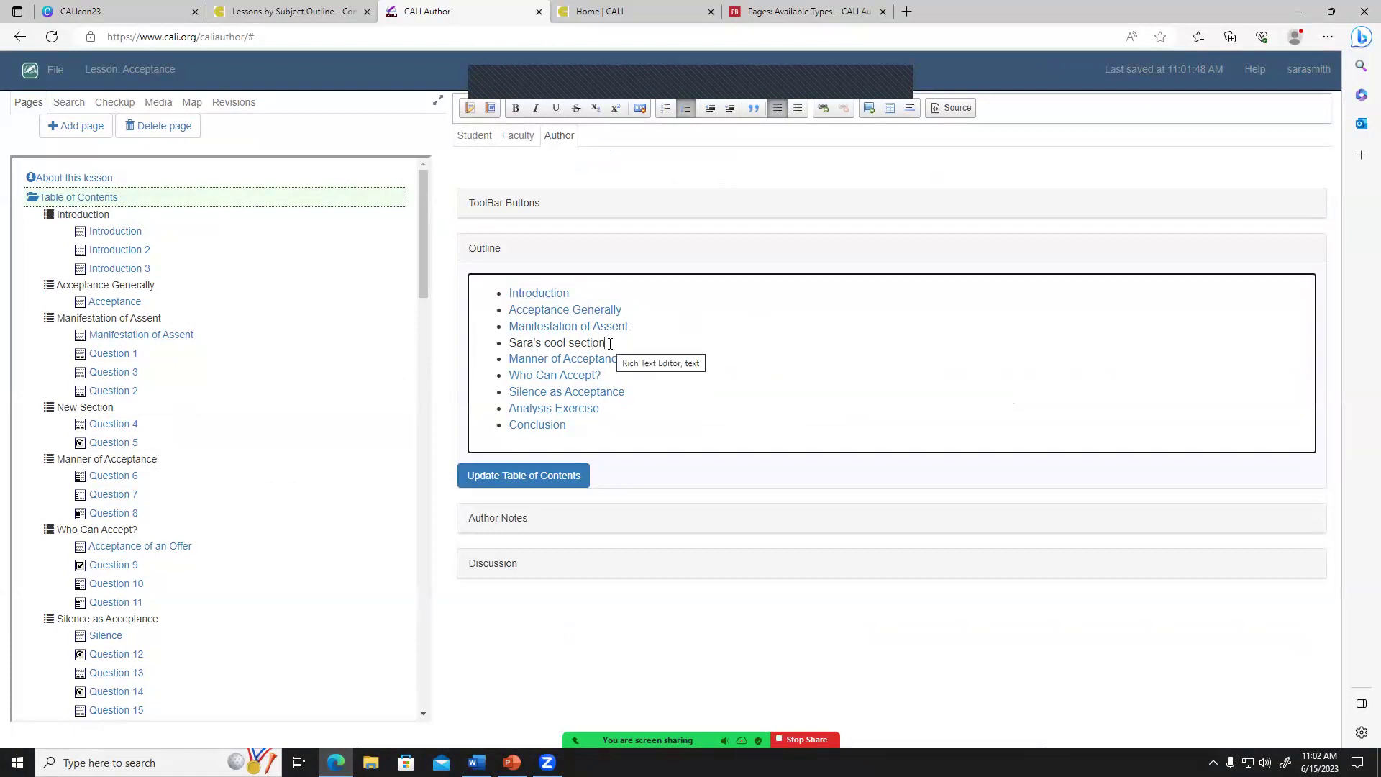
Link the retitled "cool section" entry to "Question 4" using the <other> protocol and update the table of contents.
{"action": "left_click_drag", "start_coordinate": [607, 344], "coordinate": [507, 344]}
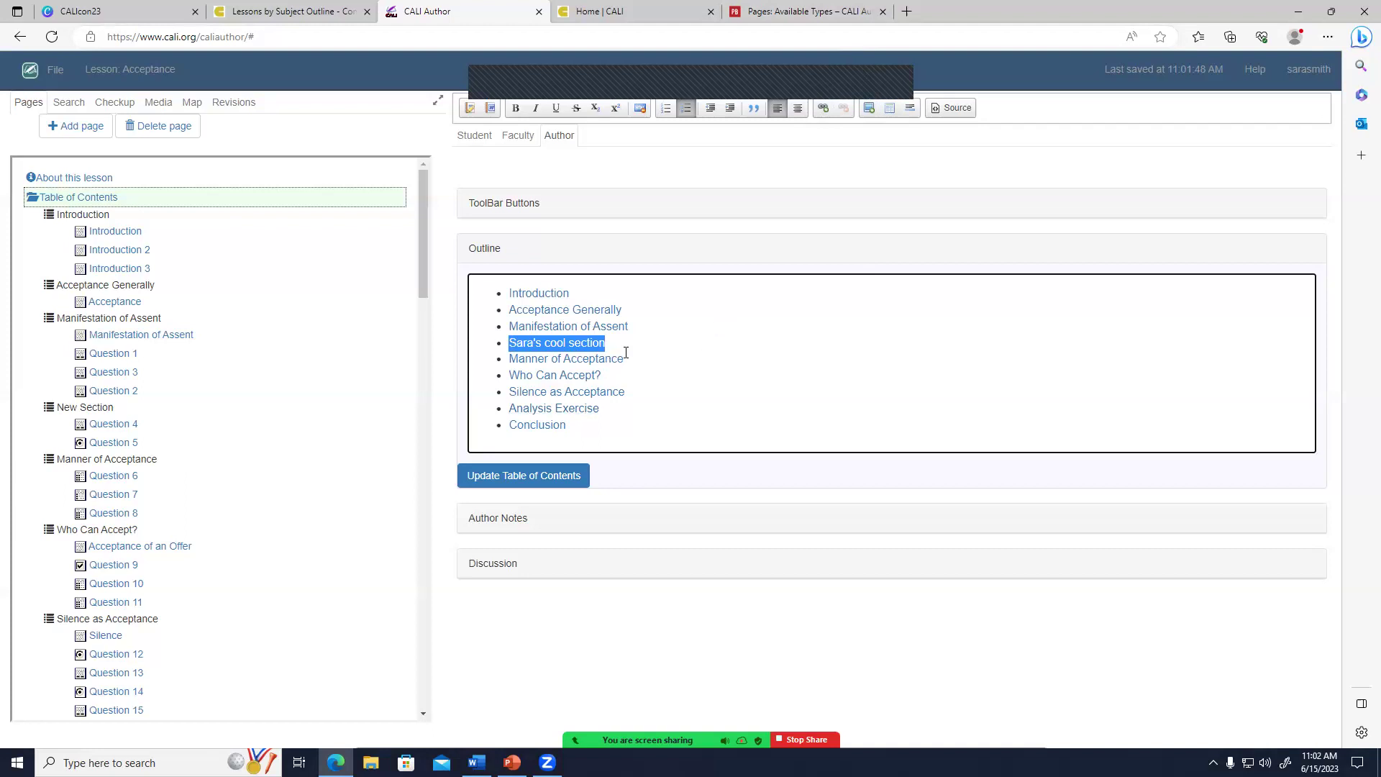
{"action": "left_click", "coordinate": [824, 108]}
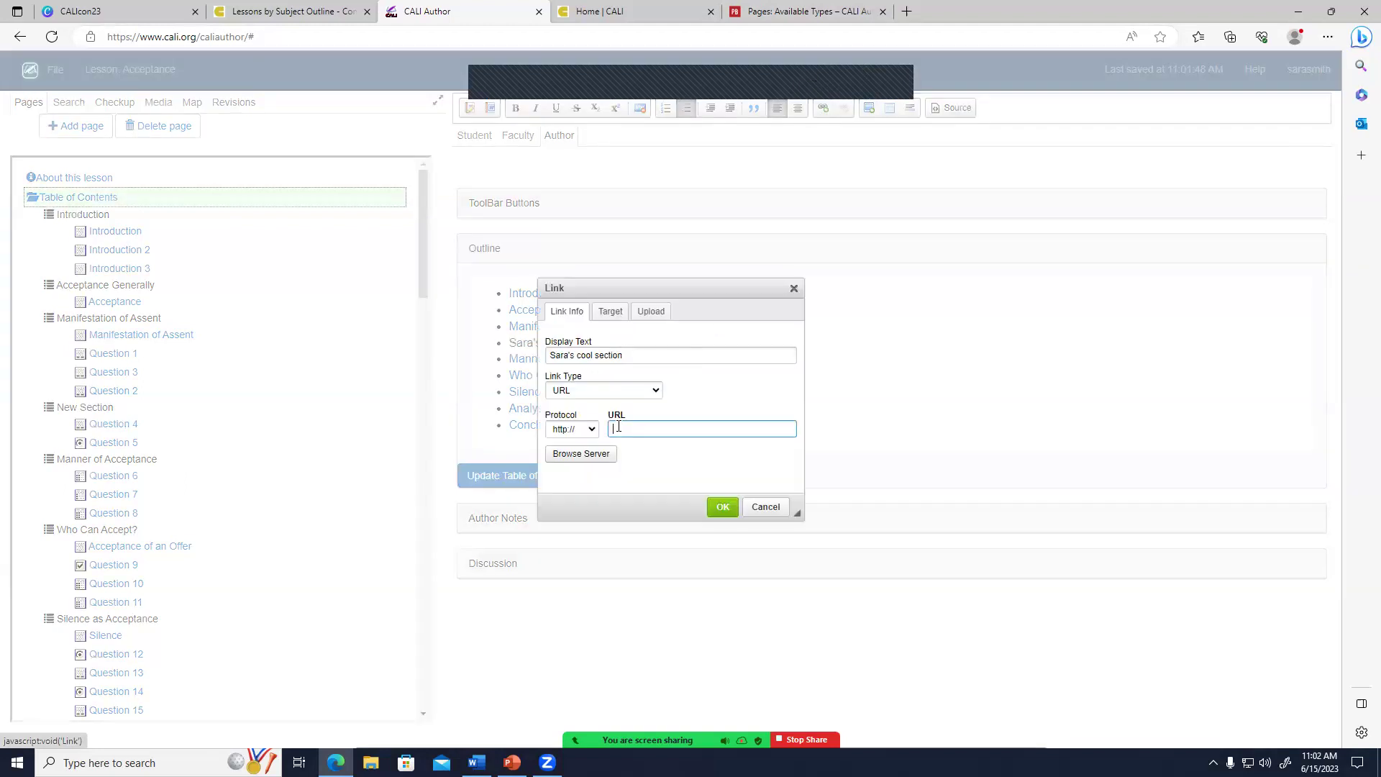
{"action": "left_click", "coordinate": [586, 430]}
{"action": "left_click", "coordinate": [573, 515]}
{"action": "left_click", "coordinate": [627, 430]}
{"action": "type", "text": "QUestion 4"}
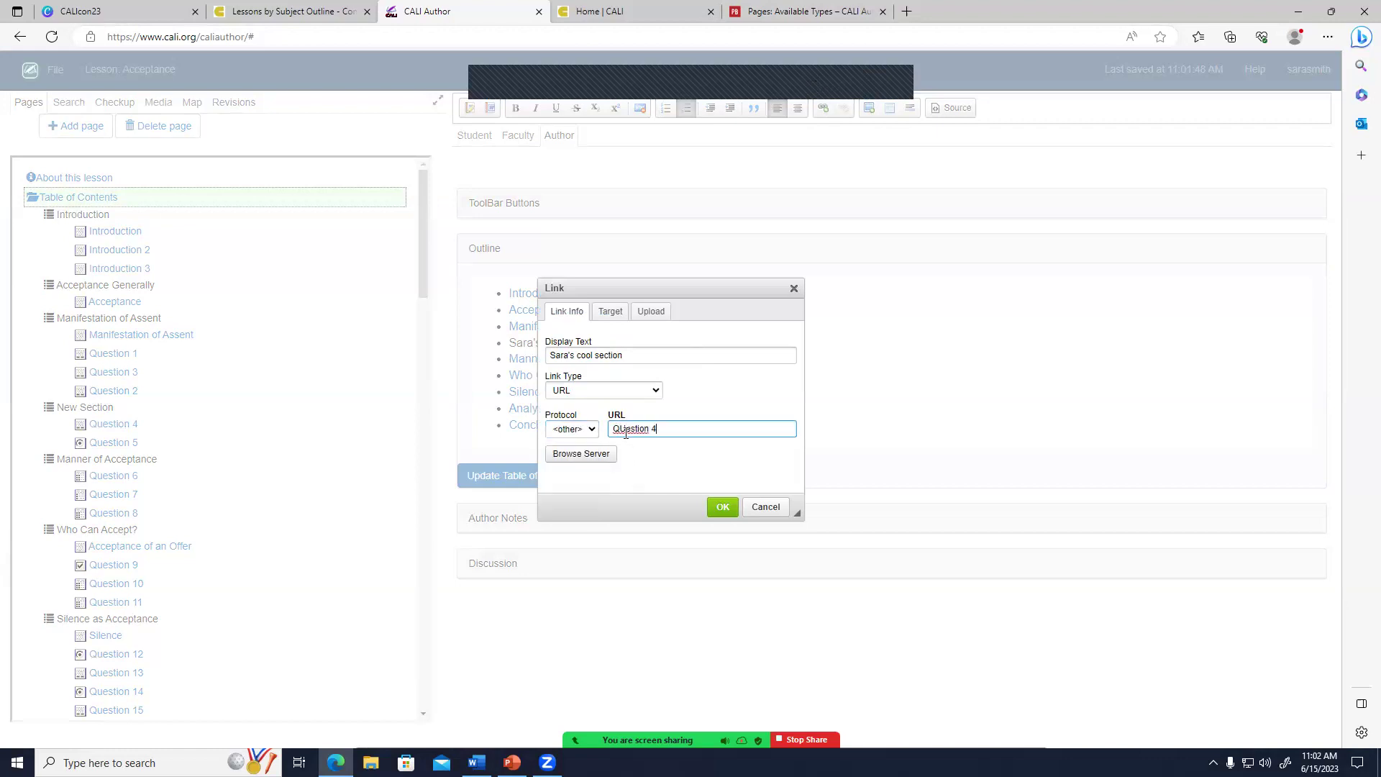
{"action": "left_click", "coordinate": [627, 430]}
{"action": "key", "text": "BackSpace"}
{"action": "type", "text": "u"}
{"action": "left_click", "coordinate": [722, 506]}
{"action": "left_click", "coordinate": [523, 476]}
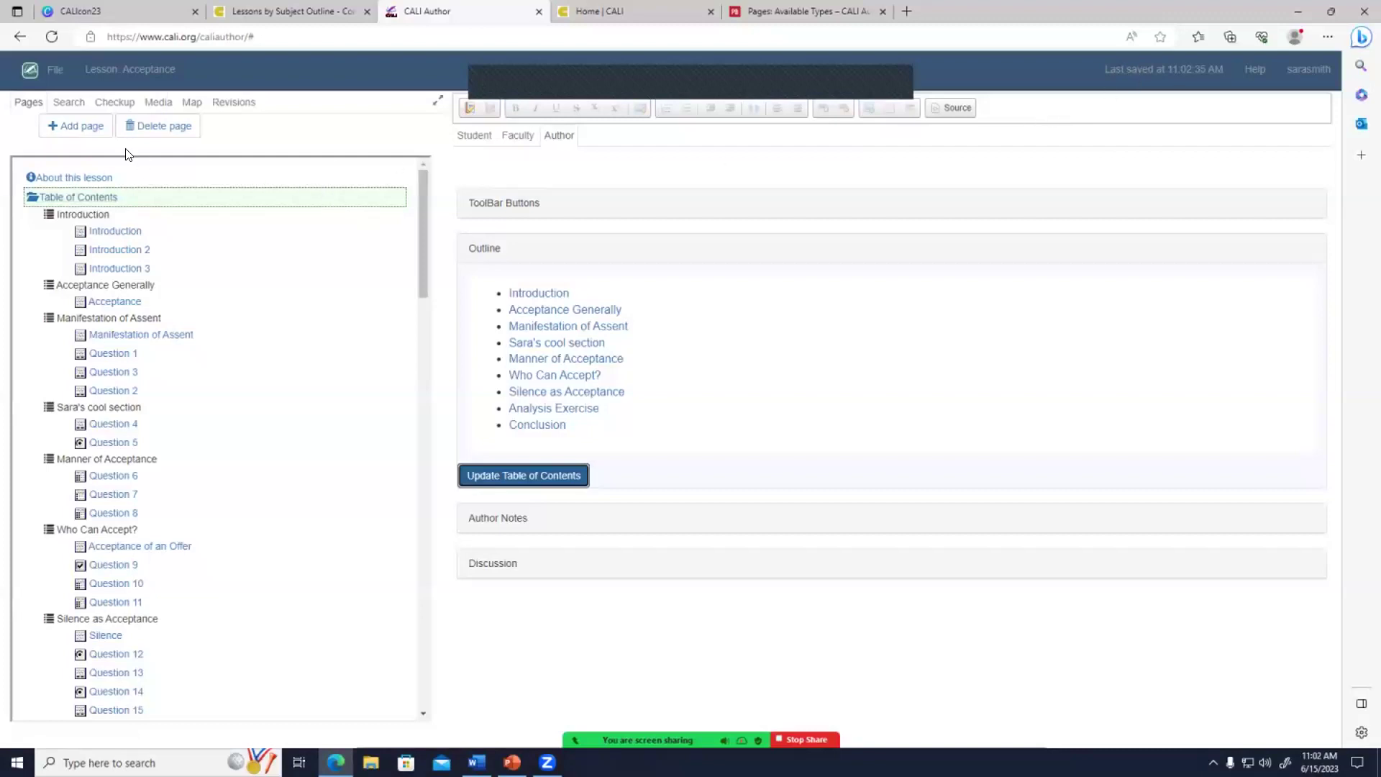
Save the Acceptance lesson, exit to Lessons Home and open the My Lessons list.
{"action": "left_click", "coordinate": [52, 73]}
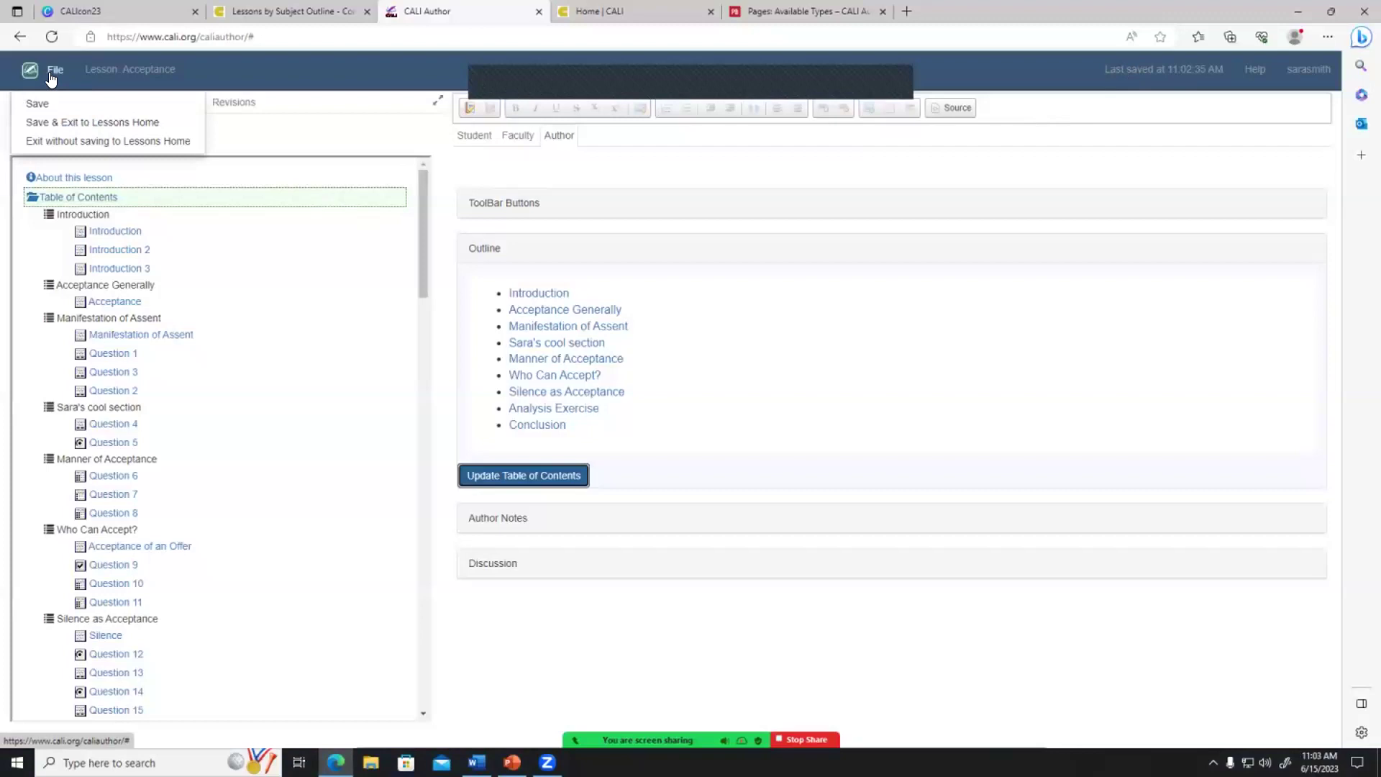
{"action": "left_click", "coordinate": [53, 125]}
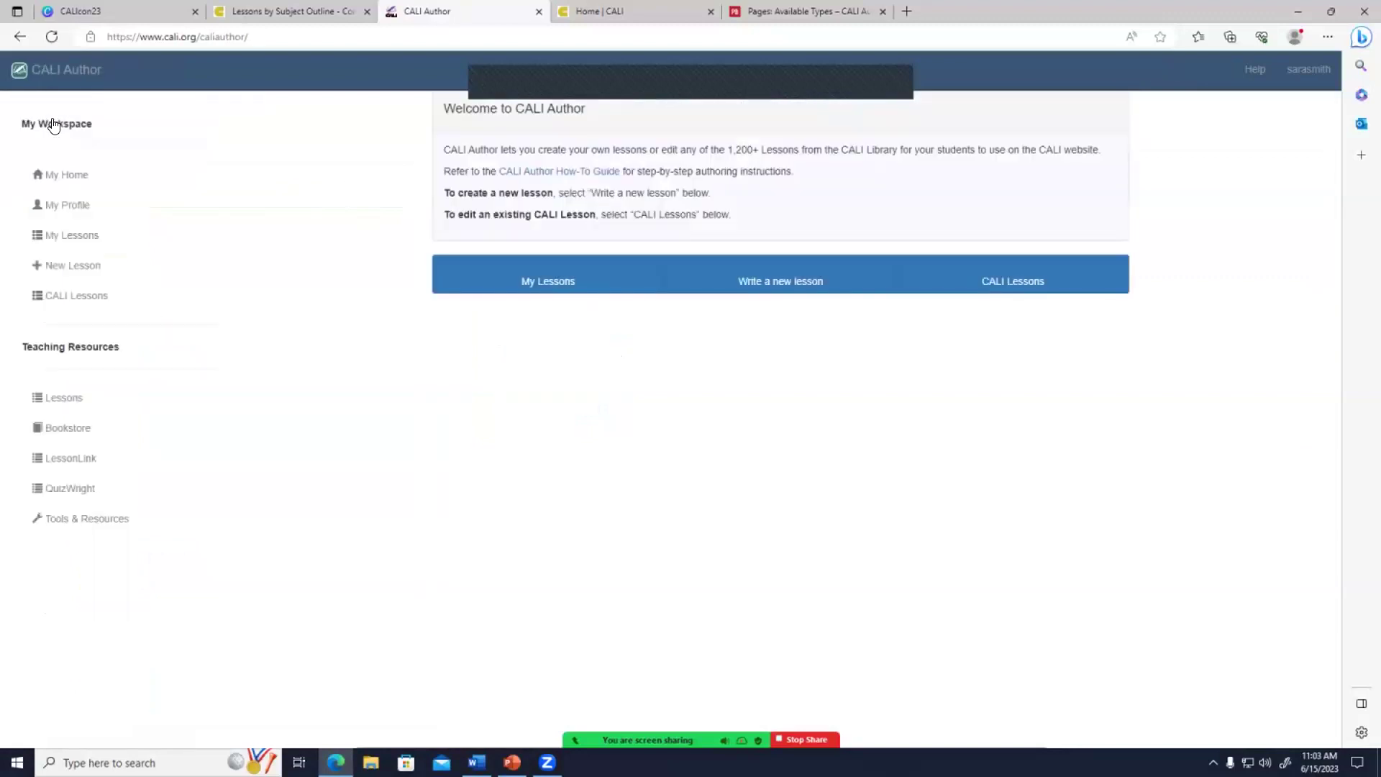
{"action": "left_click", "coordinate": [536, 281]}
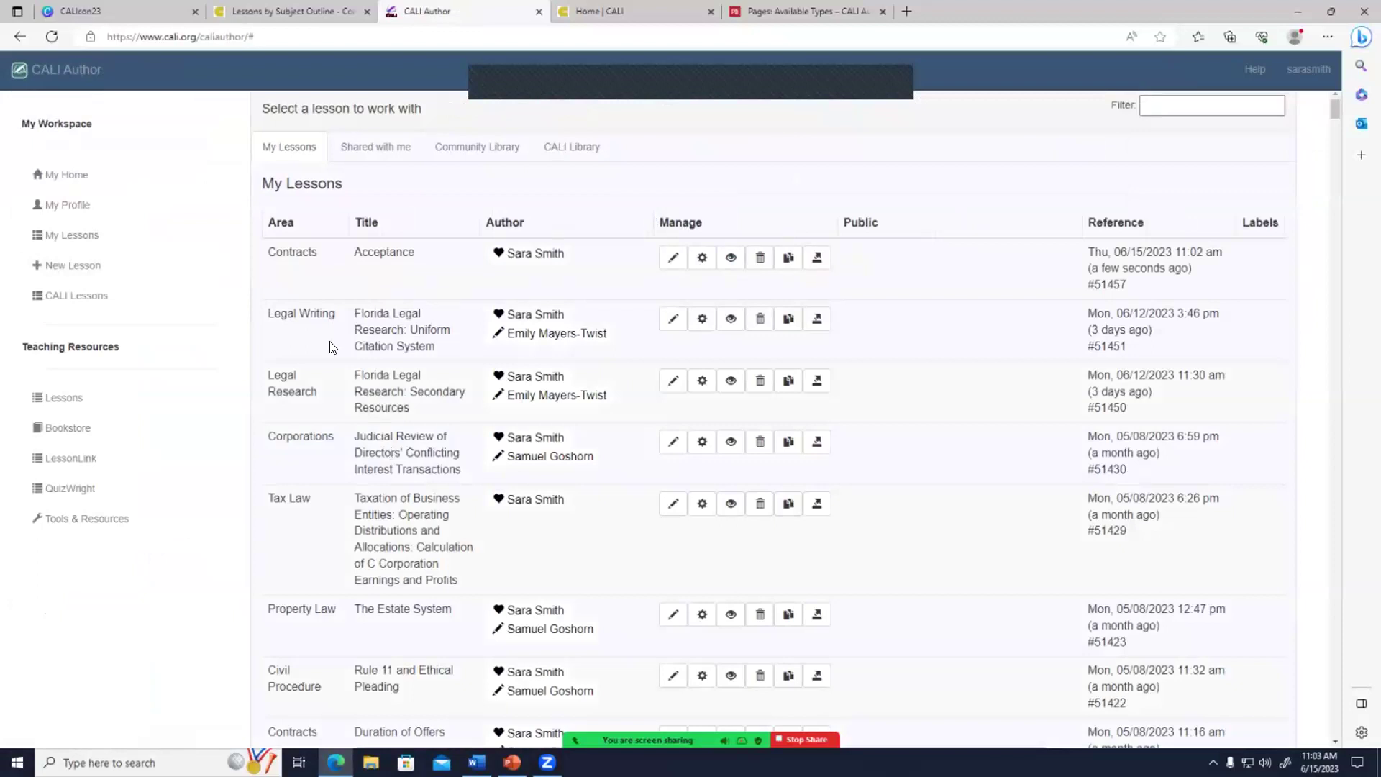
Check the Acceptance lesson's owner, editor and reader properties, and publish the lesson to its CALI web page.
{"action": "left_click", "coordinate": [703, 258]}
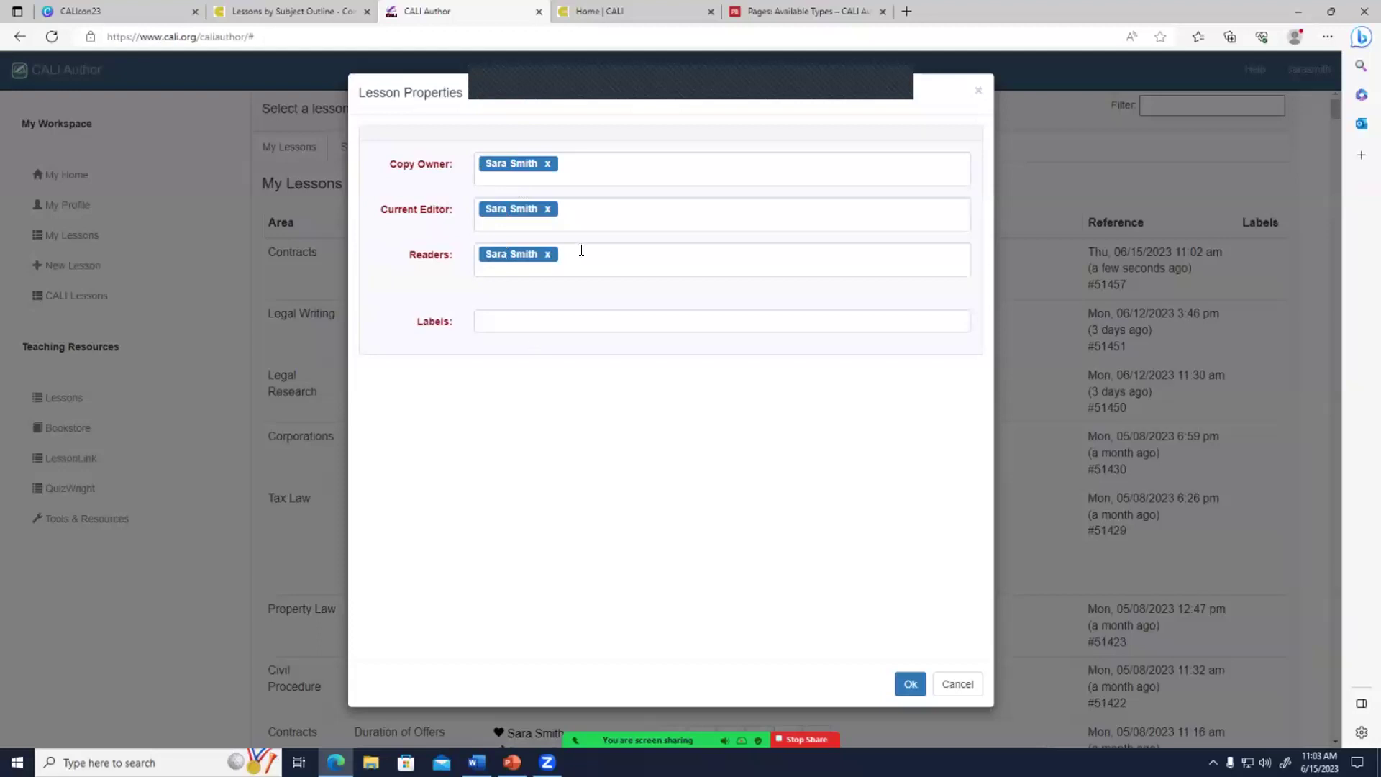
{"action": "left_click", "coordinate": [909, 683]}
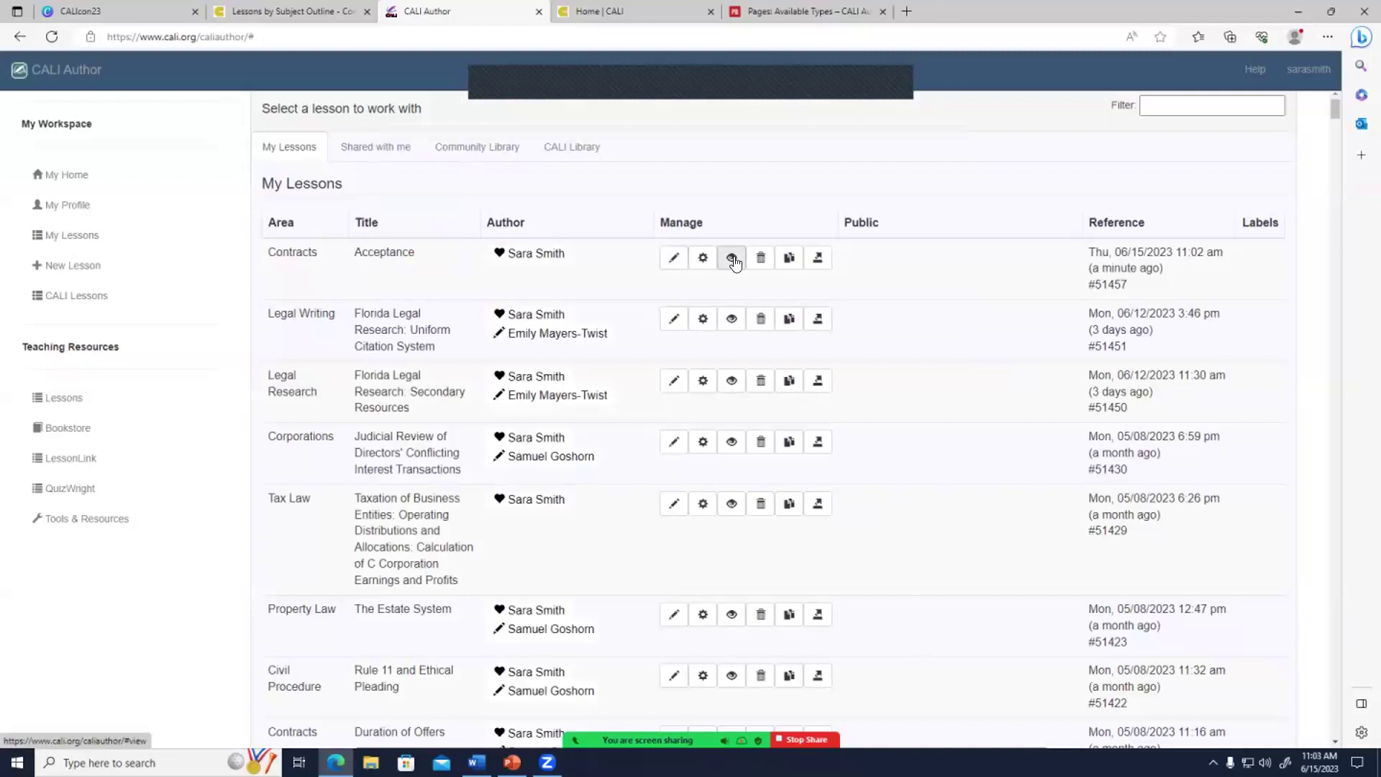
{"action": "left_click", "coordinate": [814, 260]}
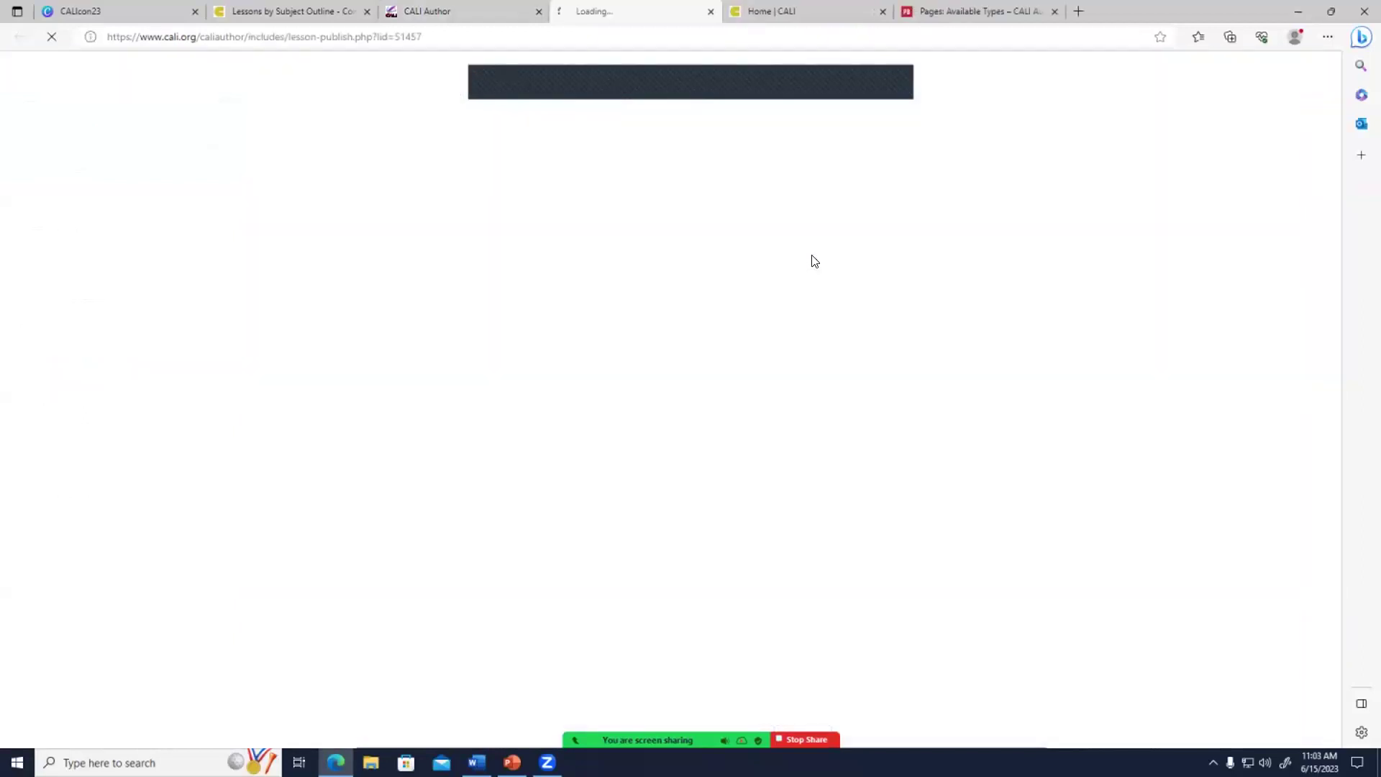
{"action": "scroll", "coordinate": [793, 424], "scroll_direction": "down", "scroll_amount": 6}
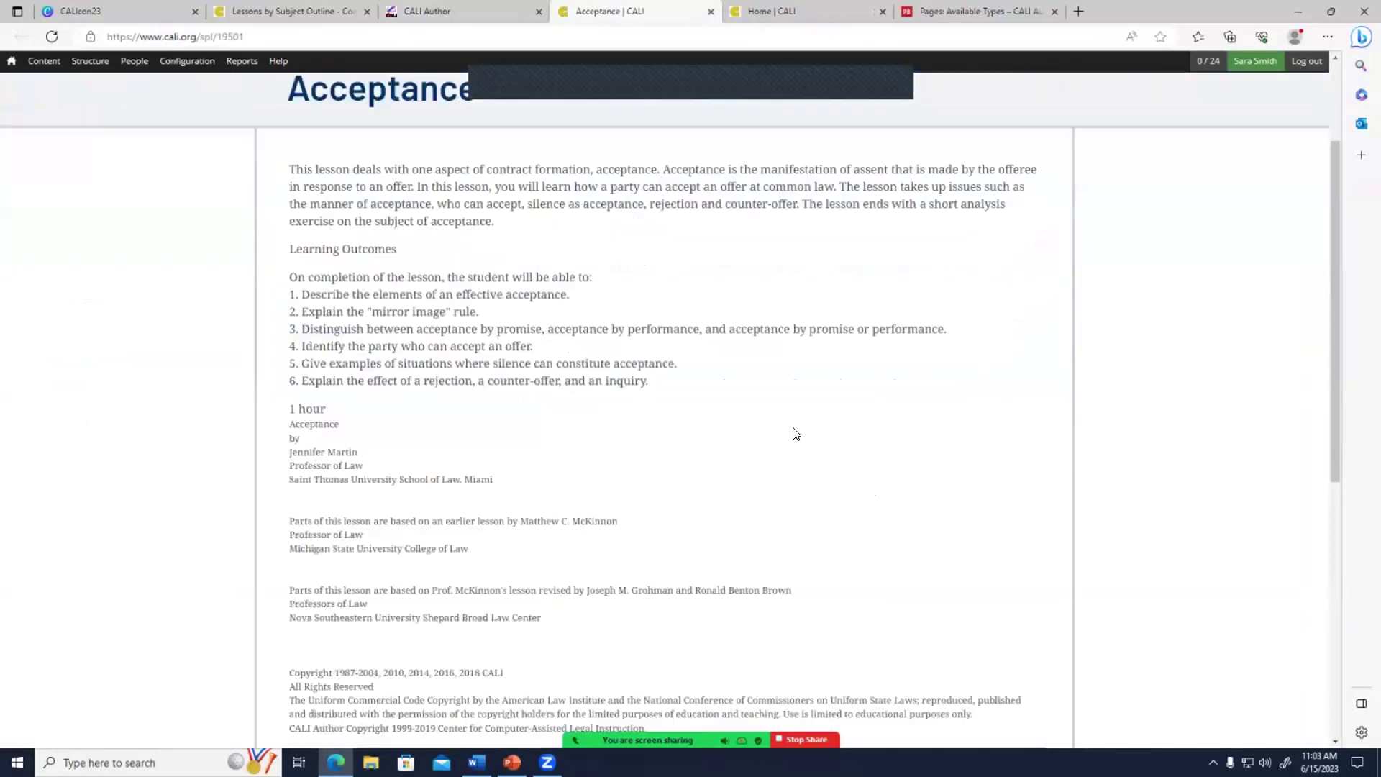
Review the published Acceptance lesson page and start the faculty published lesson.
{"action": "scroll", "coordinate": [791, 454], "scroll_direction": "up", "scroll_amount": 5}
{"action": "scroll", "coordinate": [782, 476], "scroll_direction": "down", "scroll_amount": 9}
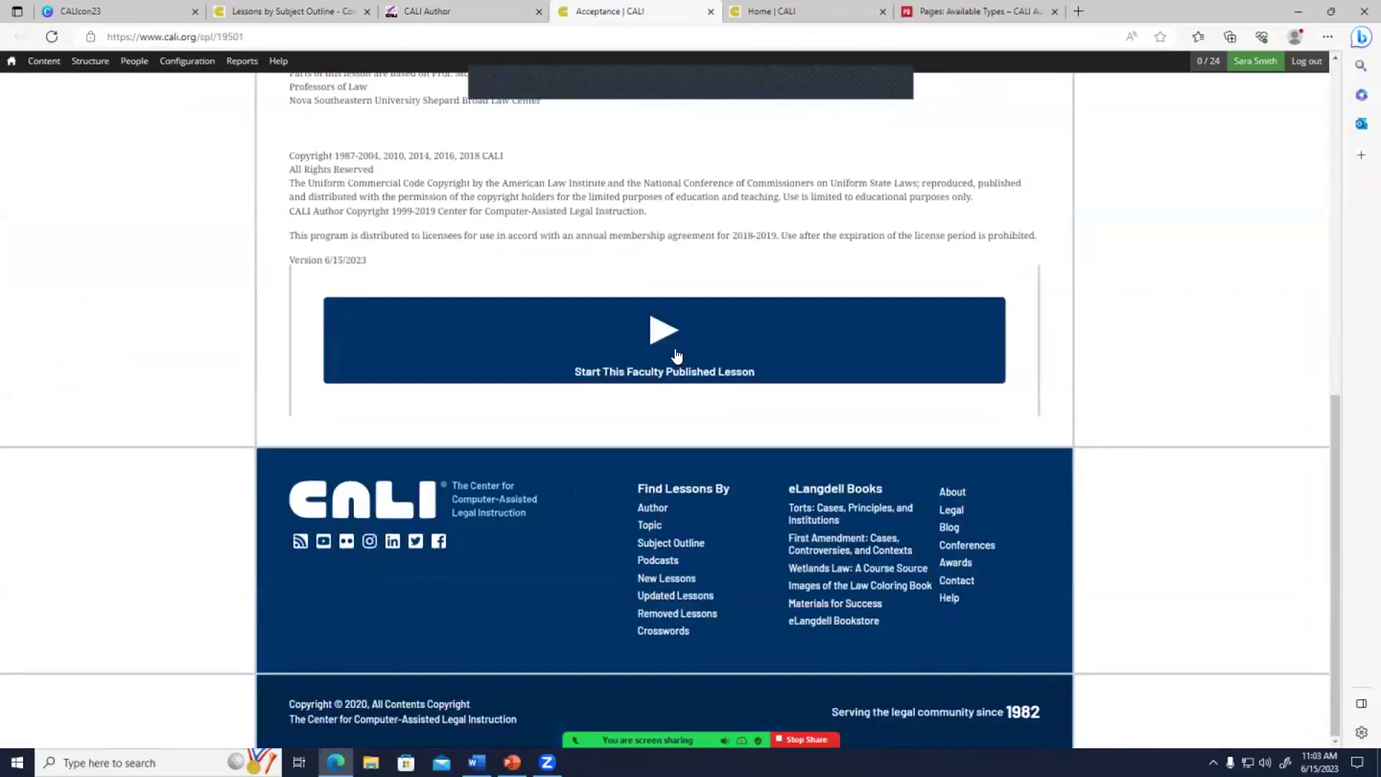
{"action": "left_click", "coordinate": [665, 338]}
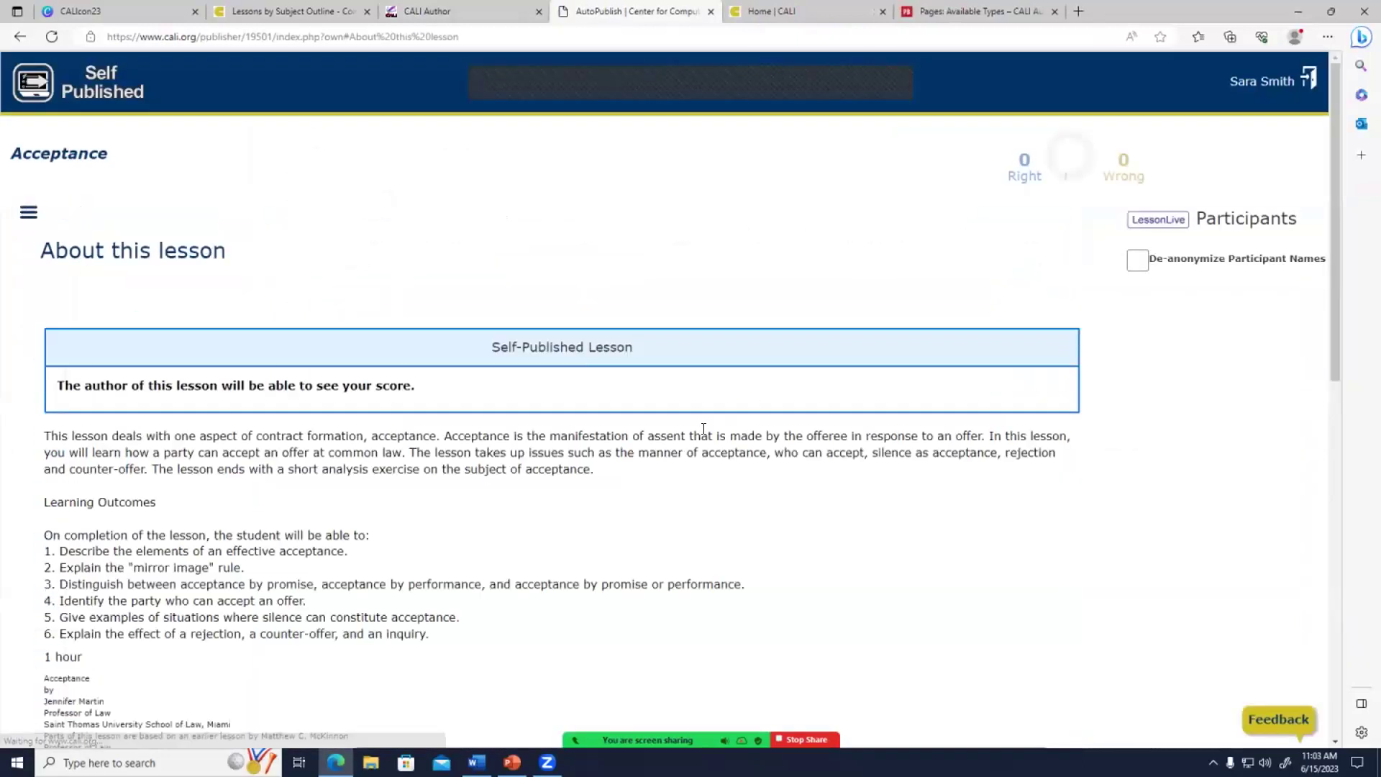
Return to the My Lessons list in CALI Author, reopen Acceptance's public page and select its web address.
{"action": "left_click", "coordinate": [456, 9]}
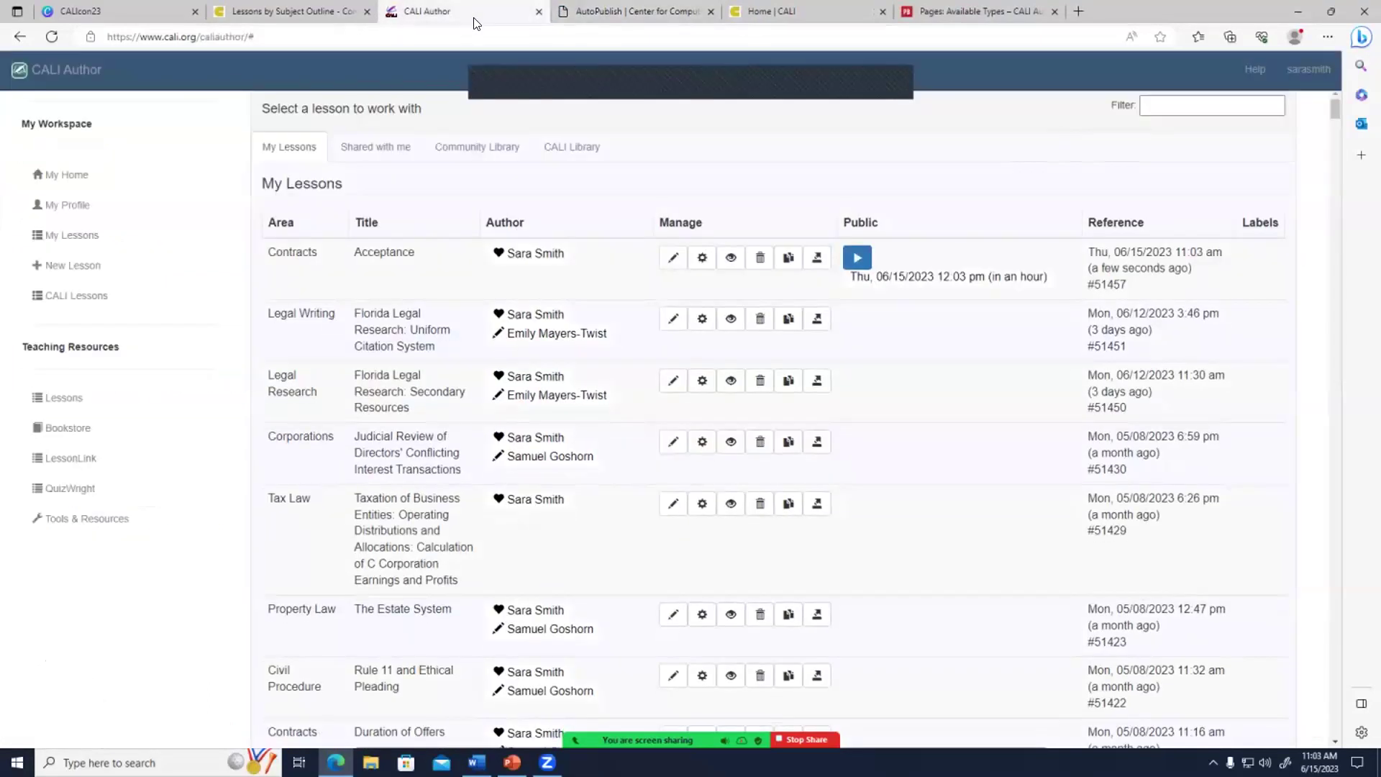
{"action": "left_click", "coordinate": [819, 260]}
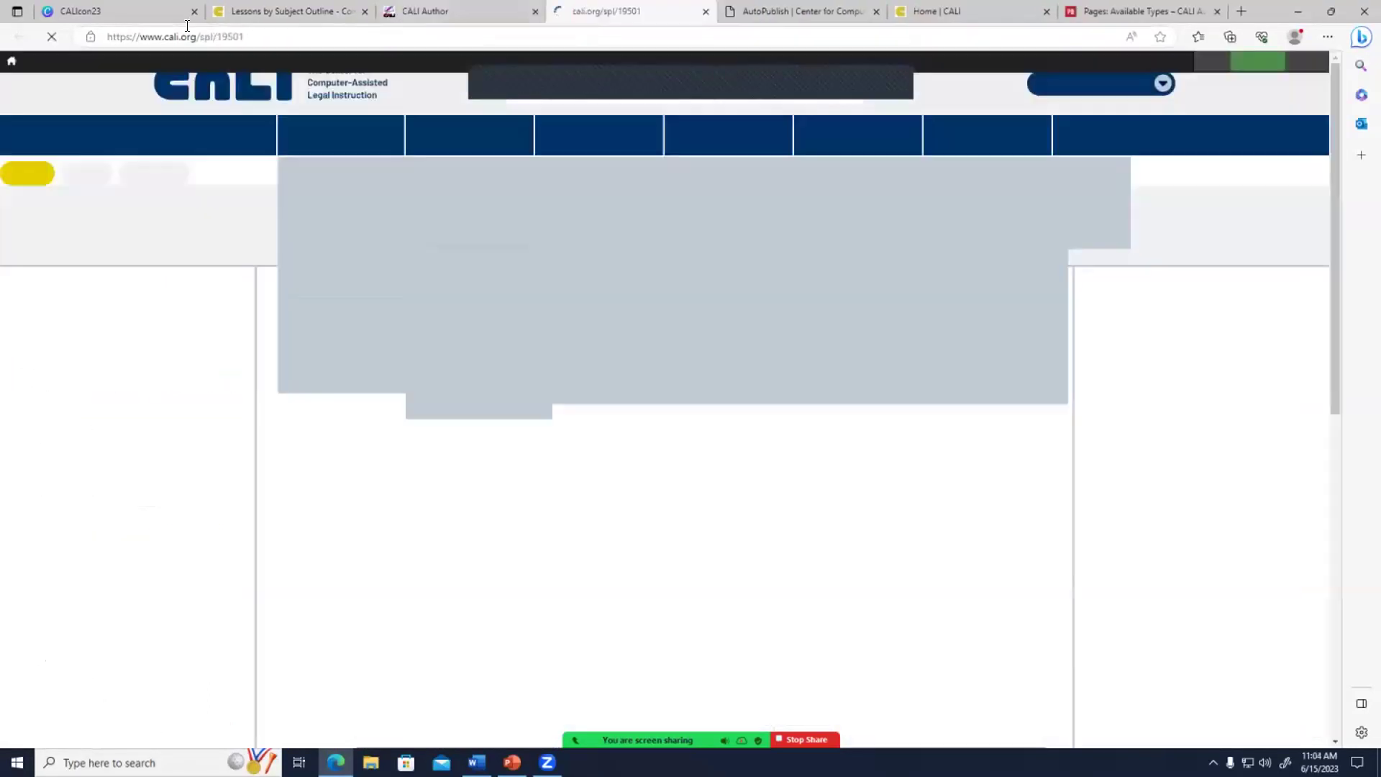
{"action": "left_click", "coordinate": [186, 30]}
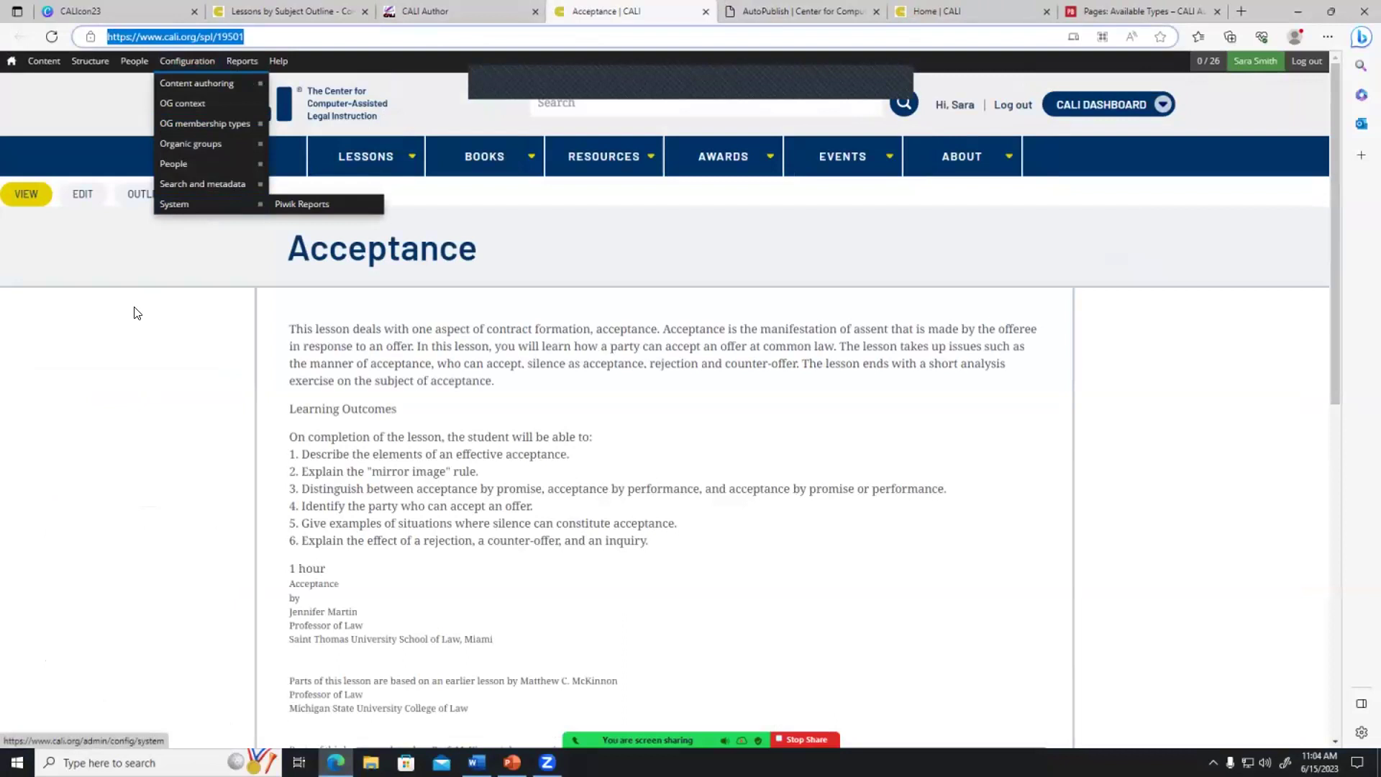
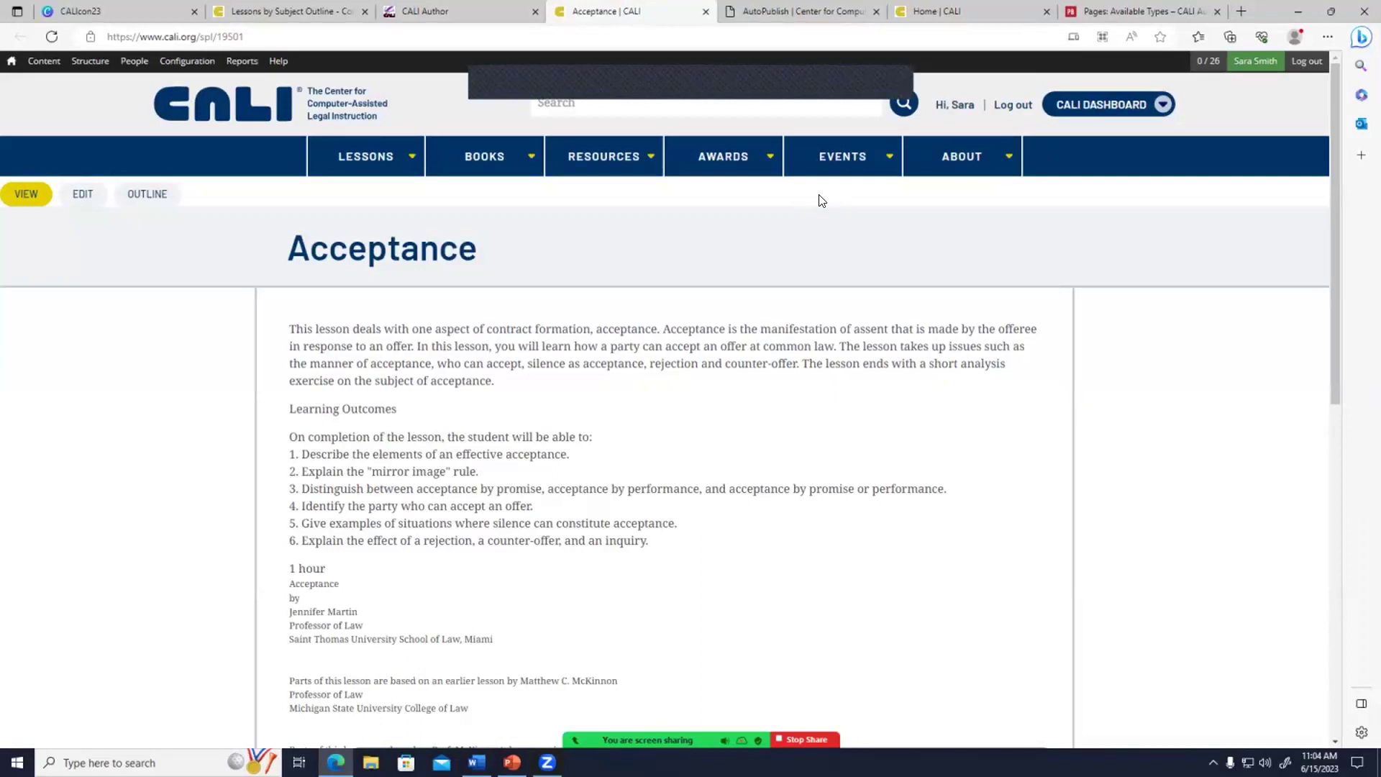
Go to the LessonLink page and open the form for creating new LessonLinks.
{"action": "left_click", "coordinate": [957, 157]}
{"action": "left_click", "coordinate": [664, 264]}
{"action": "mouse_move", "coordinate": [1101, 108]}
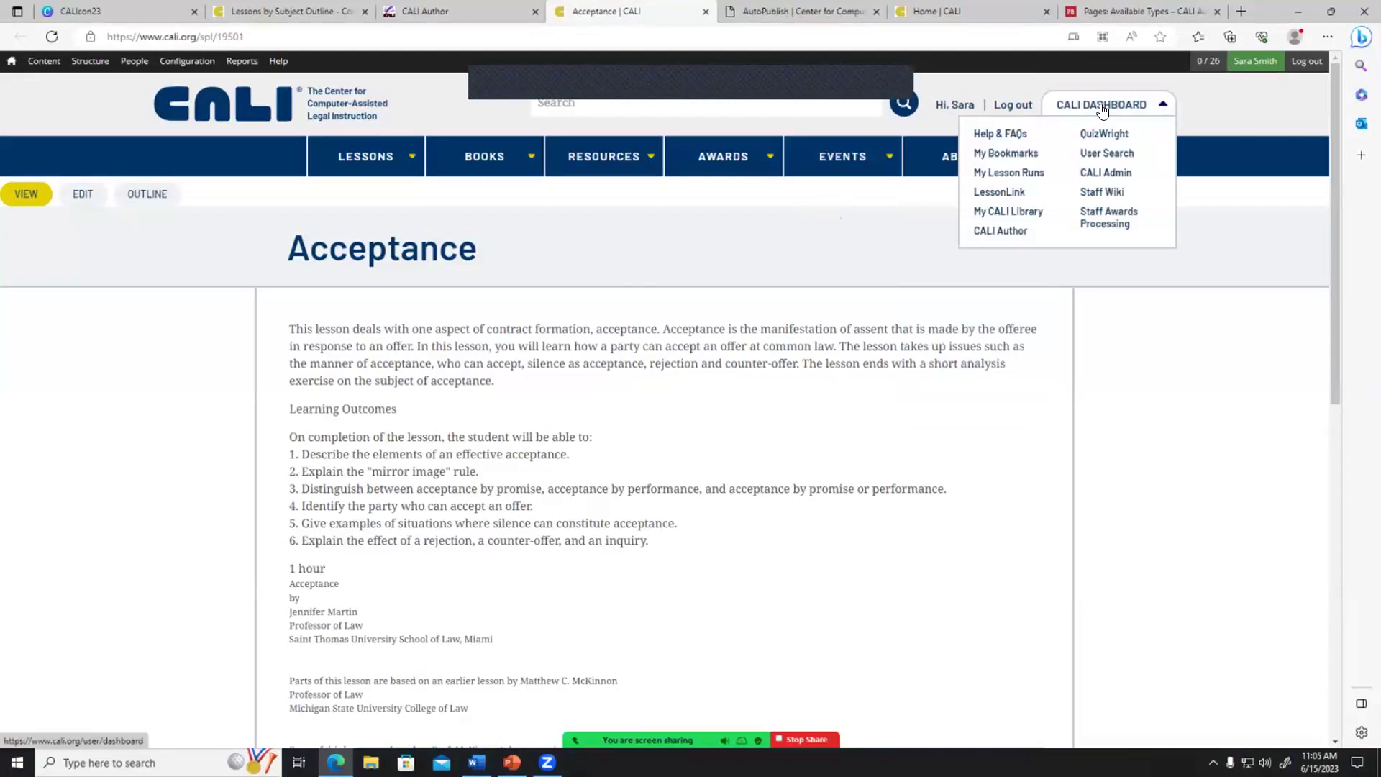
{"action": "left_click", "coordinate": [994, 195]}
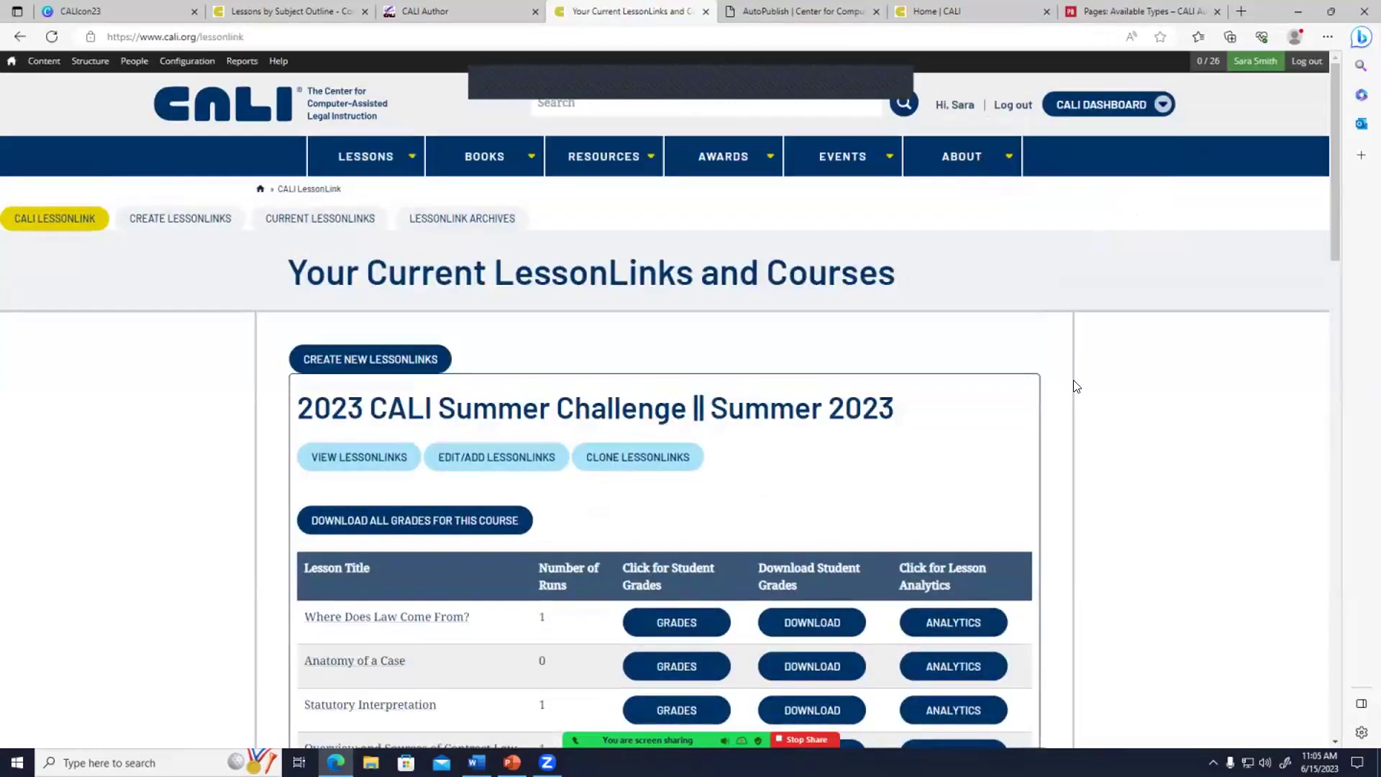
{"action": "left_click", "coordinate": [200, 223]}
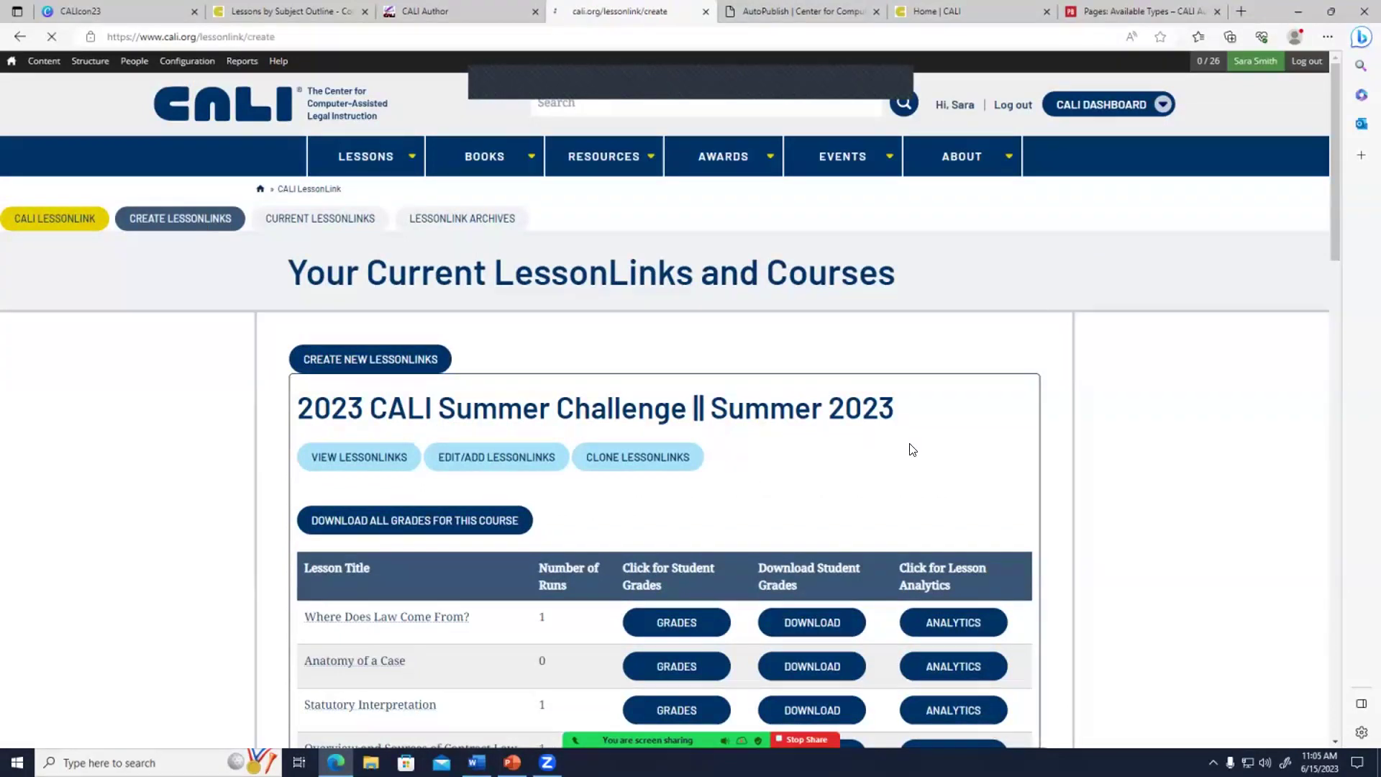
Name the new LessonLink course CALIcon23 and keep Summer 2023 as its semester.
{"action": "scroll", "coordinate": [310, 399], "scroll_direction": "down", "scroll_amount": 1}
{"action": "left_click", "coordinate": [336, 440]}
{"action": "type", "text": "CALIcon23"}
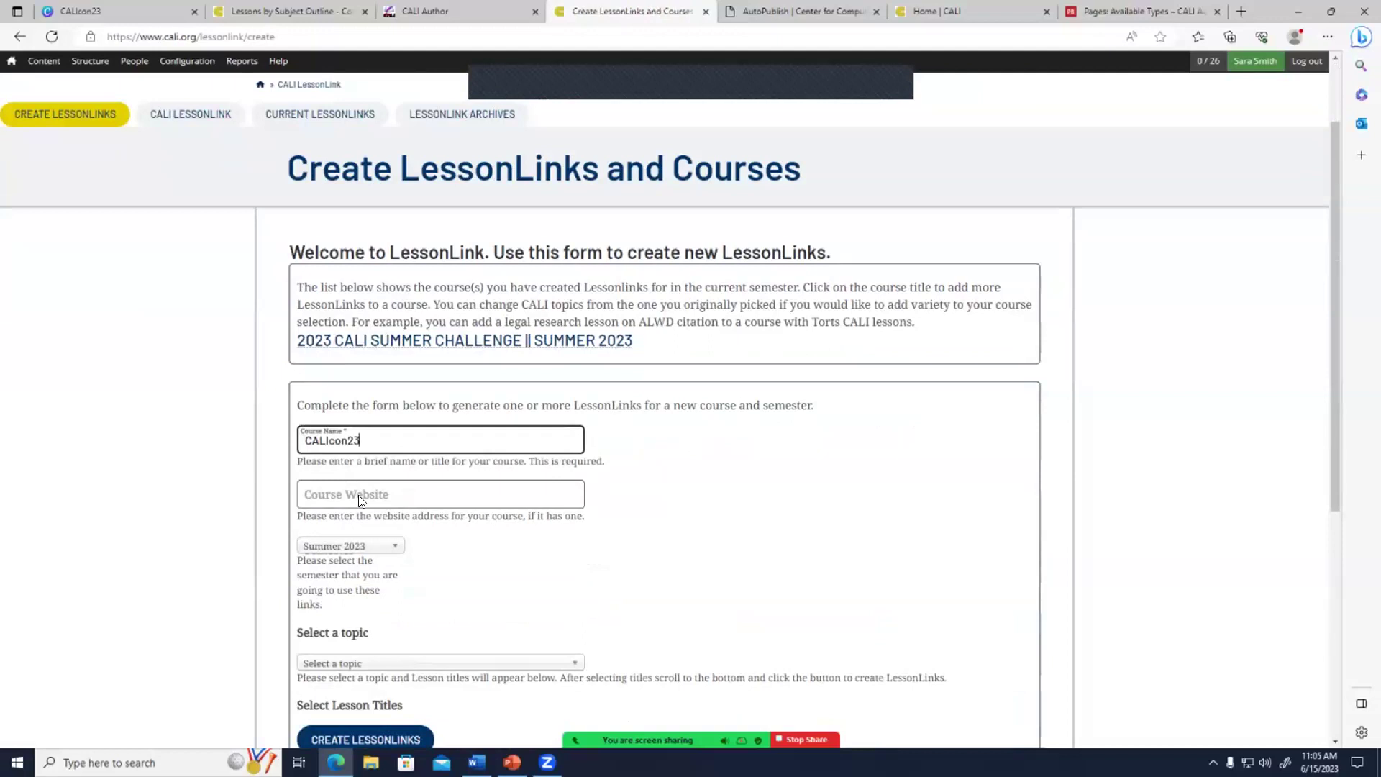
{"action": "scroll", "coordinate": [358, 495], "scroll_direction": "down", "scroll_amount": 3}
{"action": "left_click", "coordinate": [379, 343]}
{"action": "left_click", "coordinate": [379, 343]}
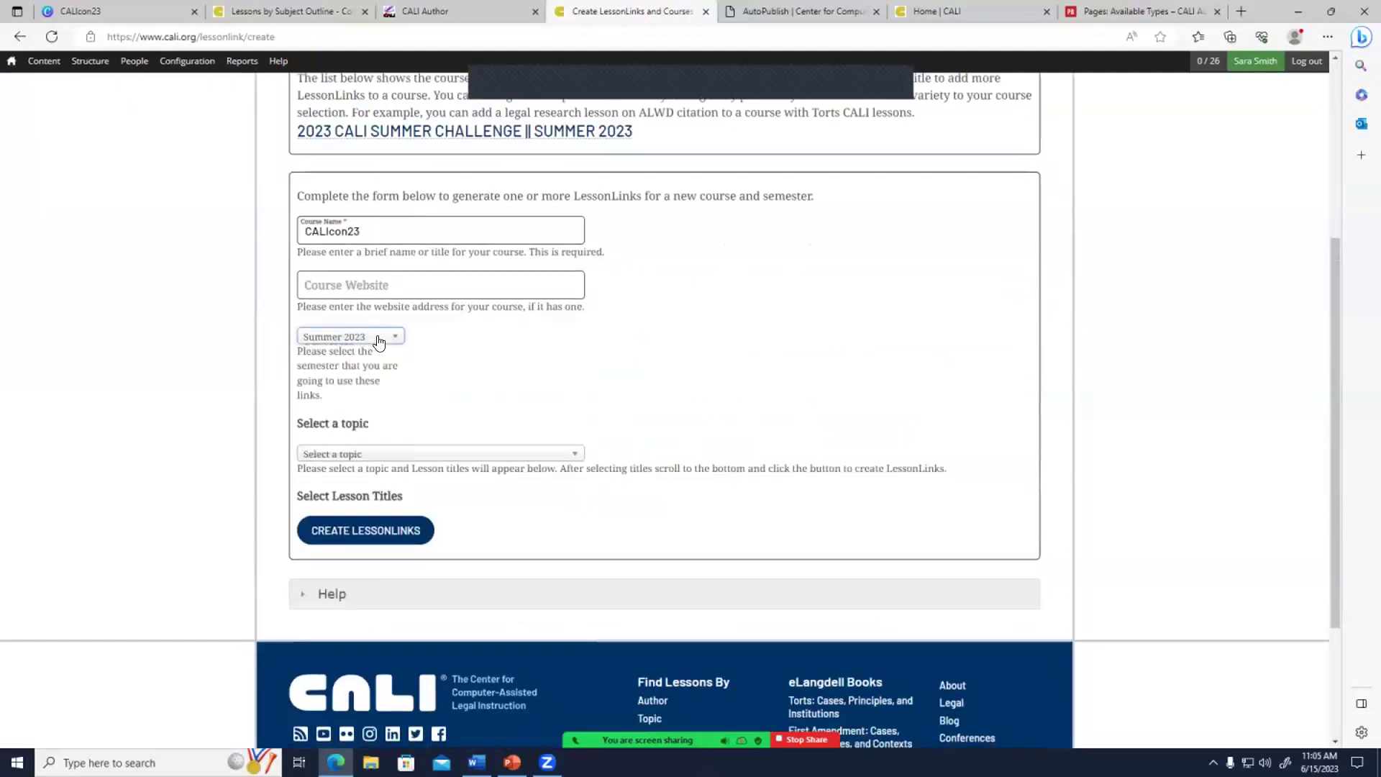
Select the Acceptance lesson under the topic Your CALI Library Resources and create the LessonLinks.
{"action": "left_click", "coordinate": [490, 454]}
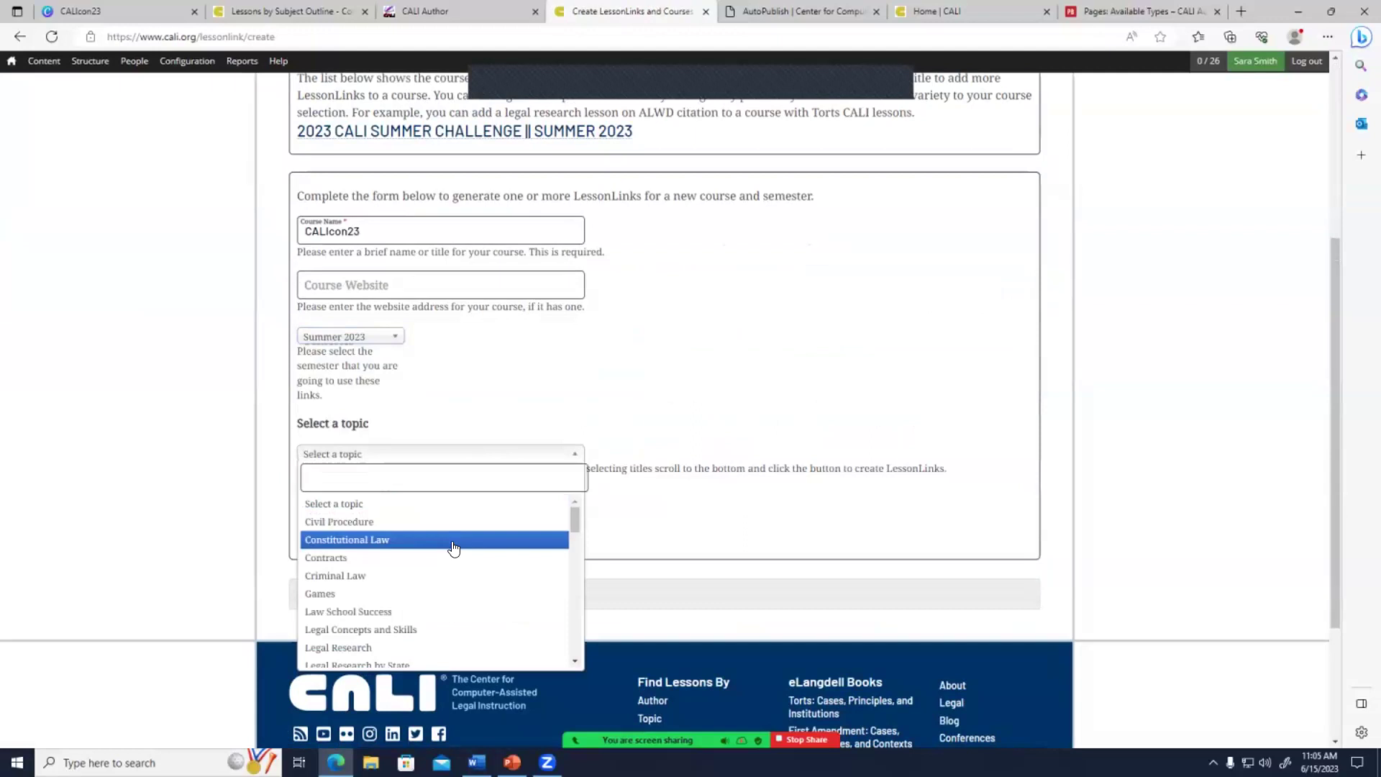
{"action": "scroll", "coordinate": [453, 549], "scroll_direction": "down", "scroll_amount": 15}
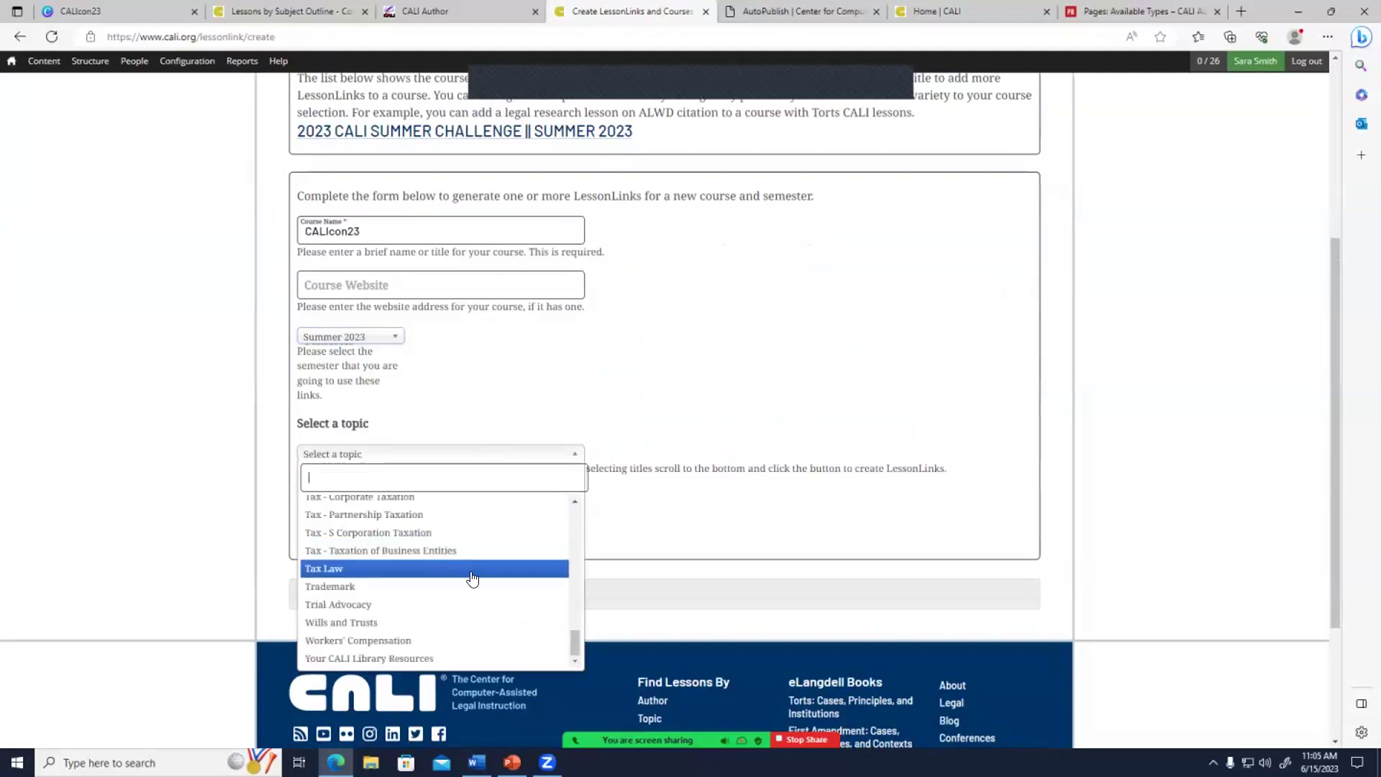
{"action": "left_click", "coordinate": [407, 658]}
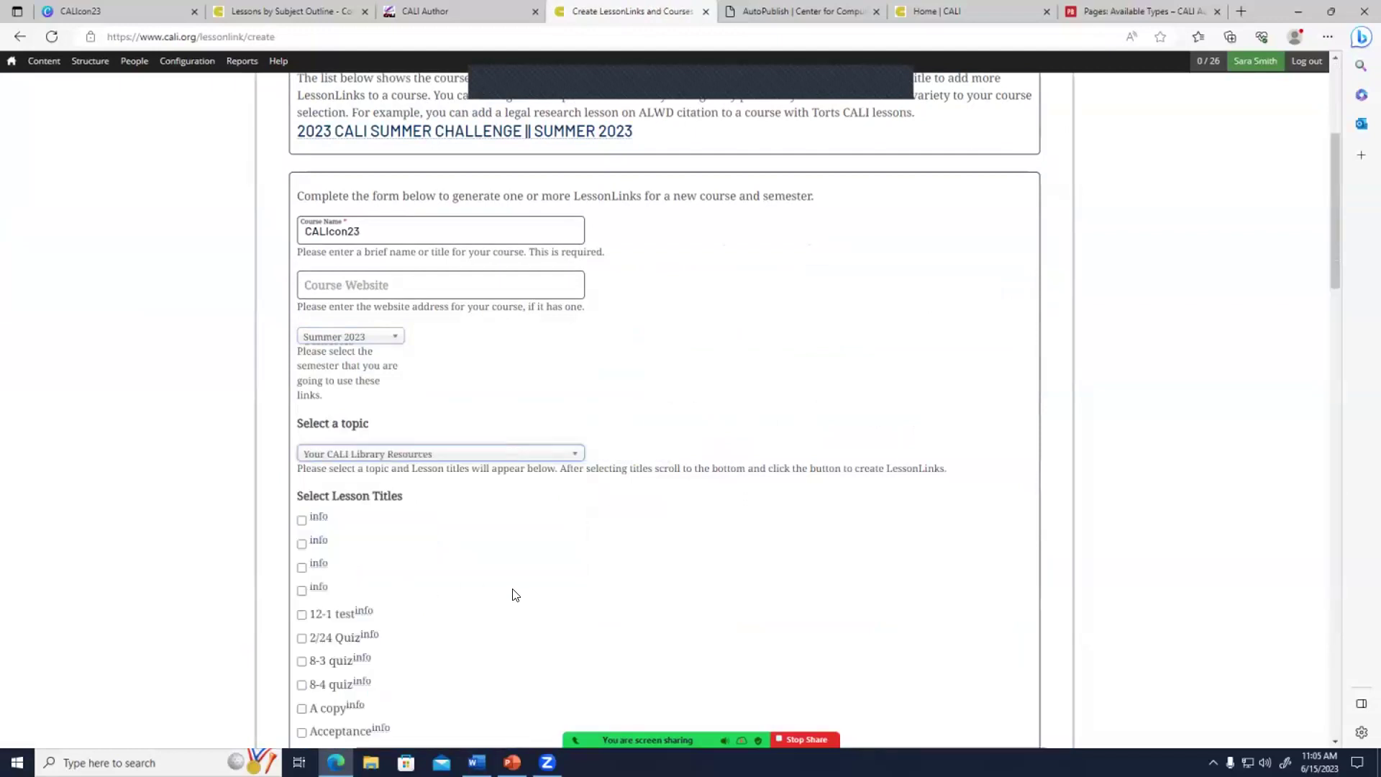
{"action": "scroll", "coordinate": [512, 594], "scroll_direction": "down", "scroll_amount": 5}
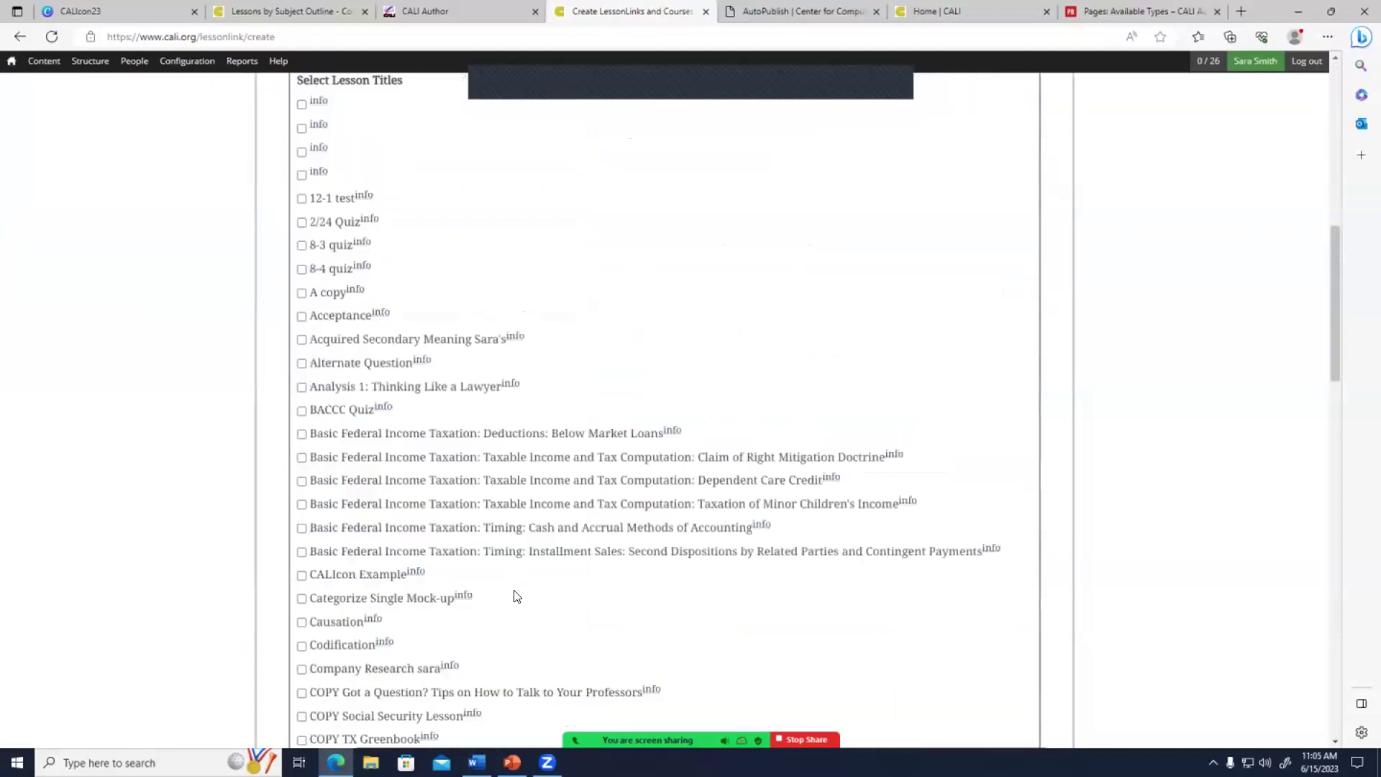
{"action": "left_click", "coordinate": [301, 314]}
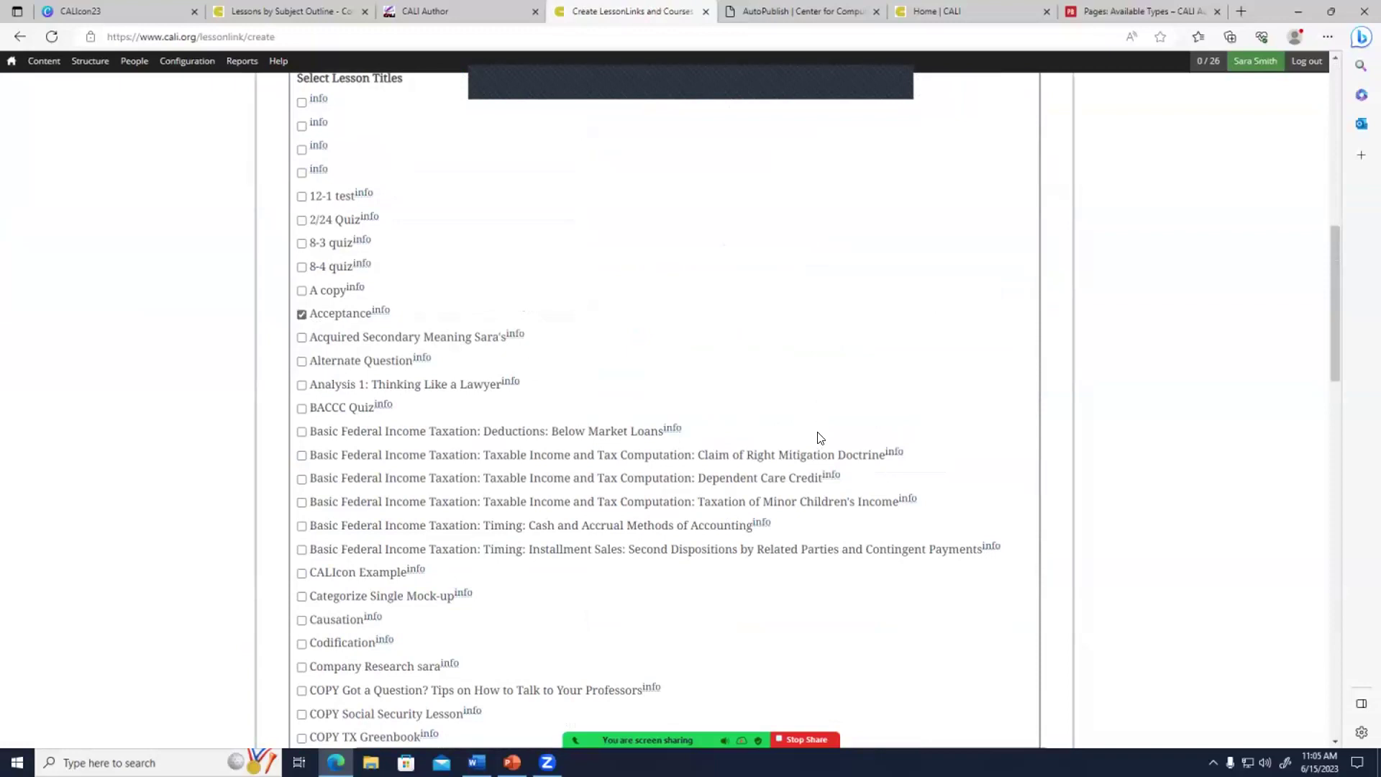
{"action": "scroll", "coordinate": [816, 467], "scroll_direction": "down", "scroll_amount": 3}
{"action": "scroll", "coordinate": [817, 469], "scroll_direction": "down", "scroll_amount": 20}
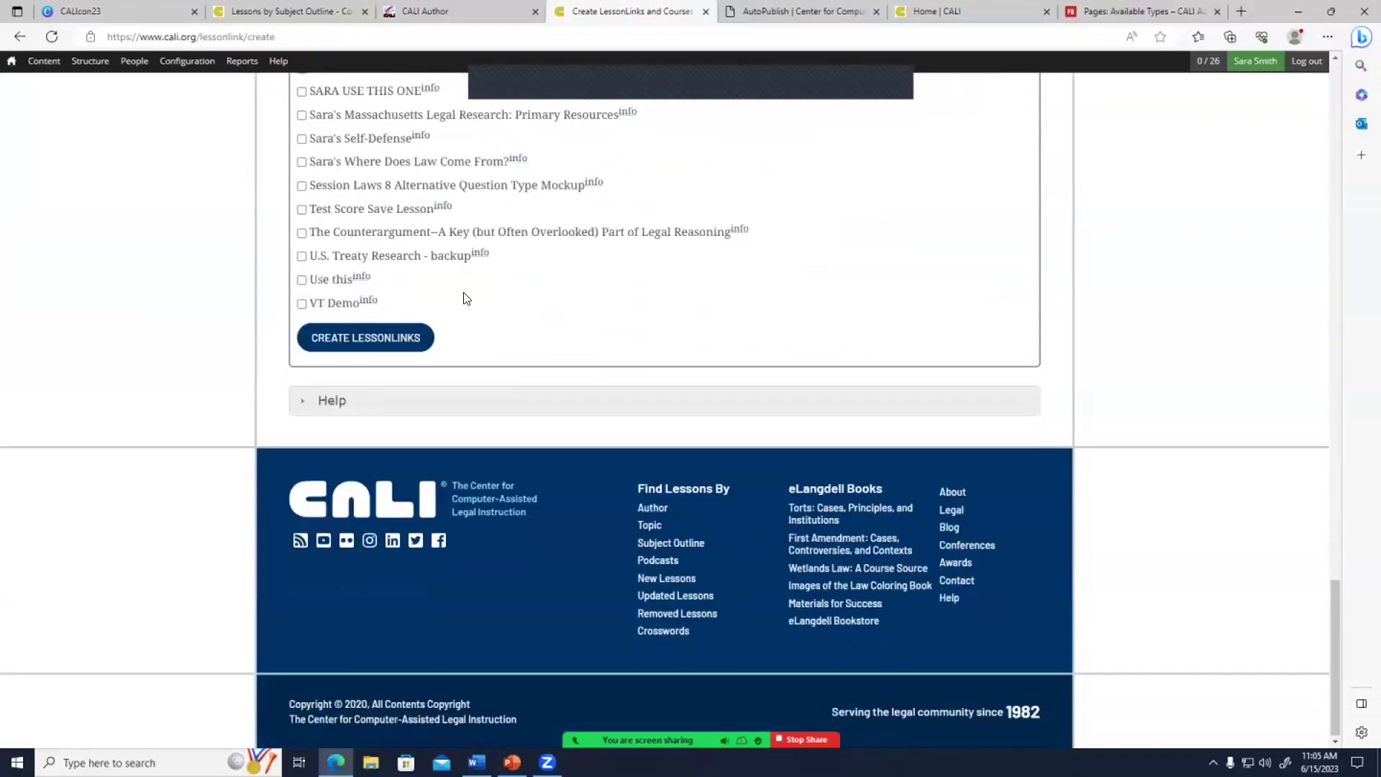
{"action": "left_click", "coordinate": [342, 347]}
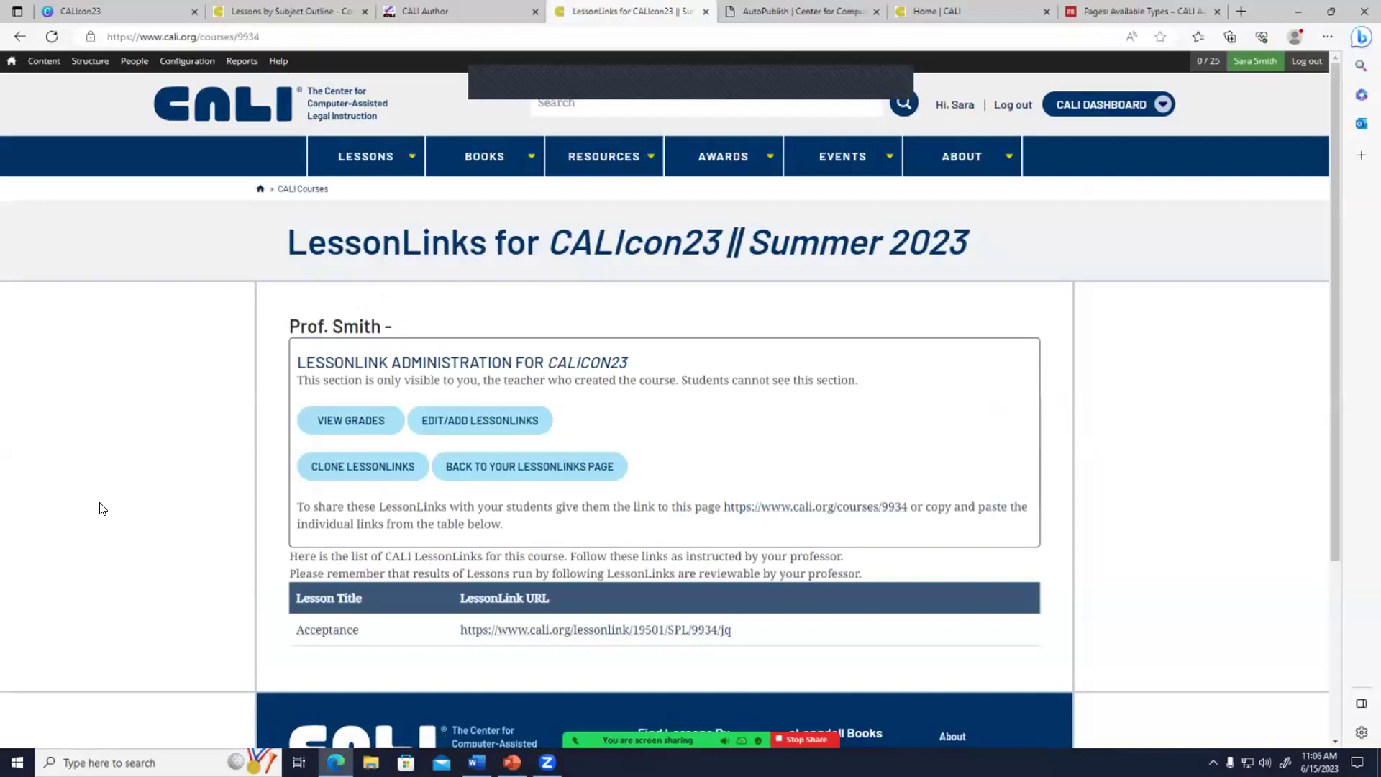
Add the Mutual Assent and Offer lessons from the Contracts topic to the CALIcon23 course and save the LessonLinks.
{"action": "scroll", "coordinate": [99, 508], "scroll_direction": "down", "scroll_amount": 1}
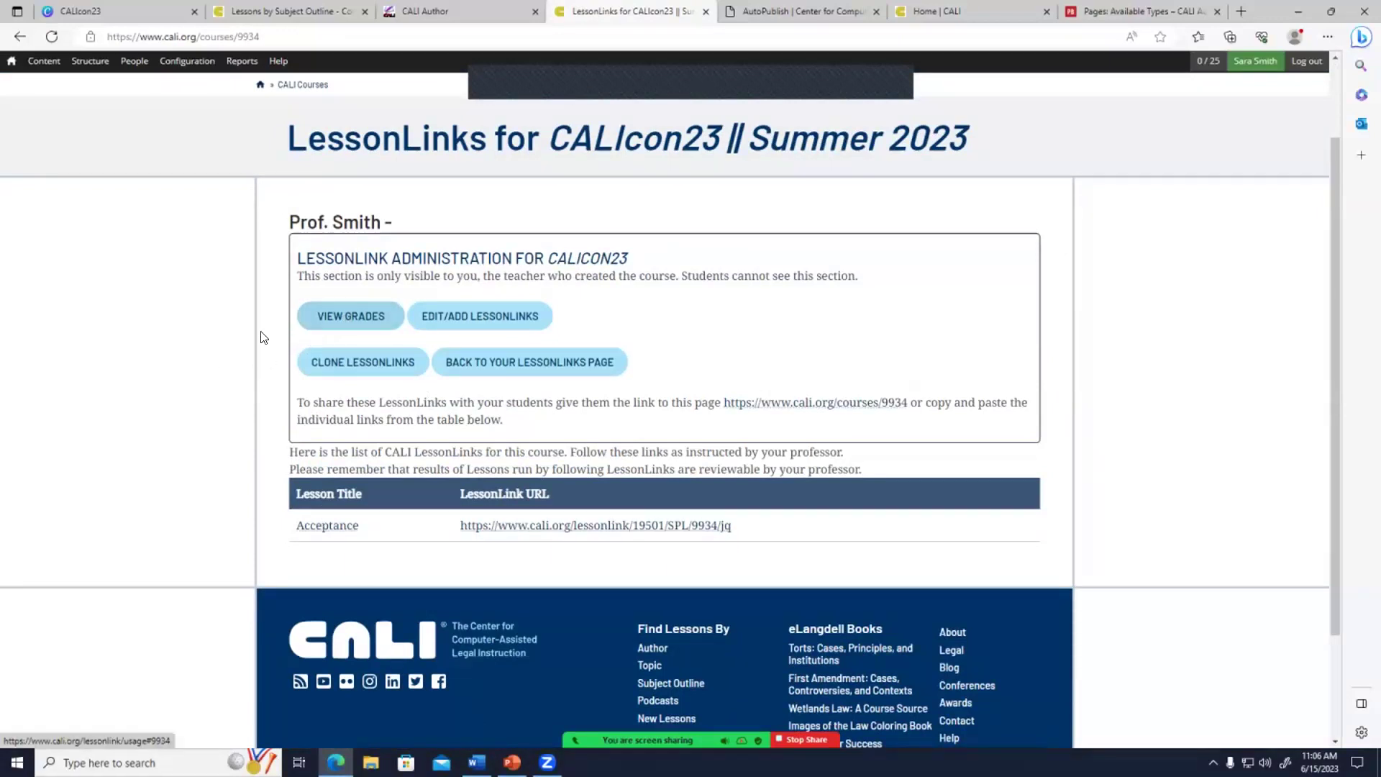
{"action": "left_click", "coordinate": [476, 317]}
{"action": "scroll", "coordinate": [541, 309], "scroll_direction": "down", "scroll_amount": 3}
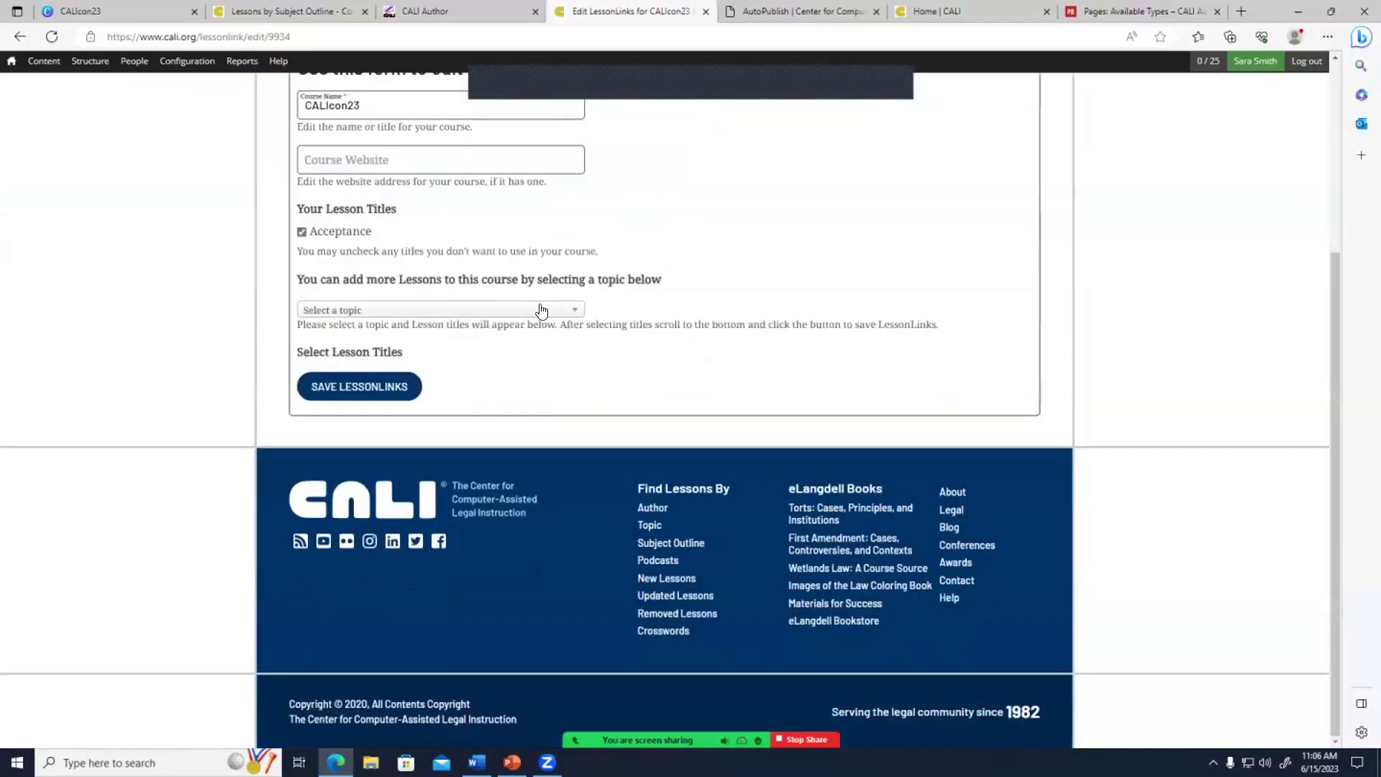
{"action": "left_click", "coordinate": [541, 310]}
{"action": "left_click", "coordinate": [426, 410]}
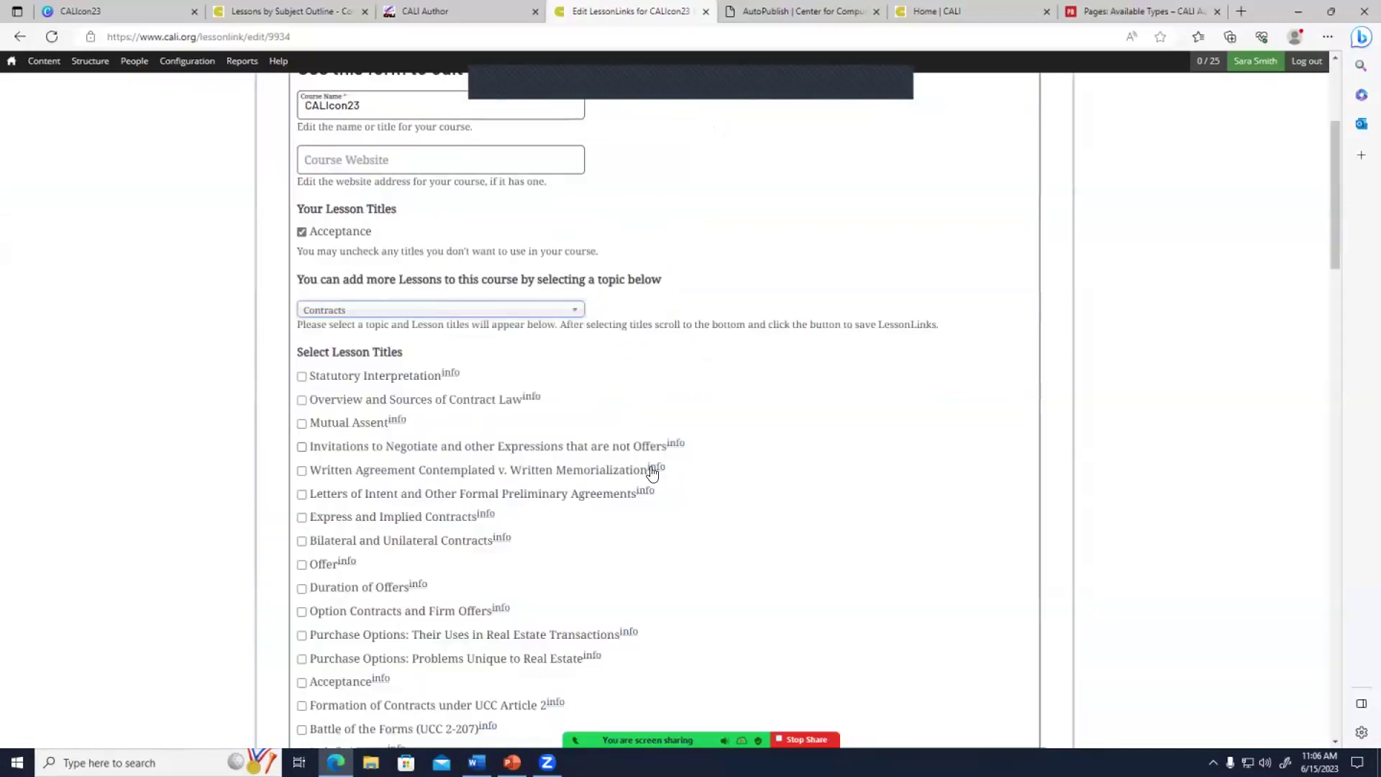
{"action": "left_click", "coordinate": [302, 424]}
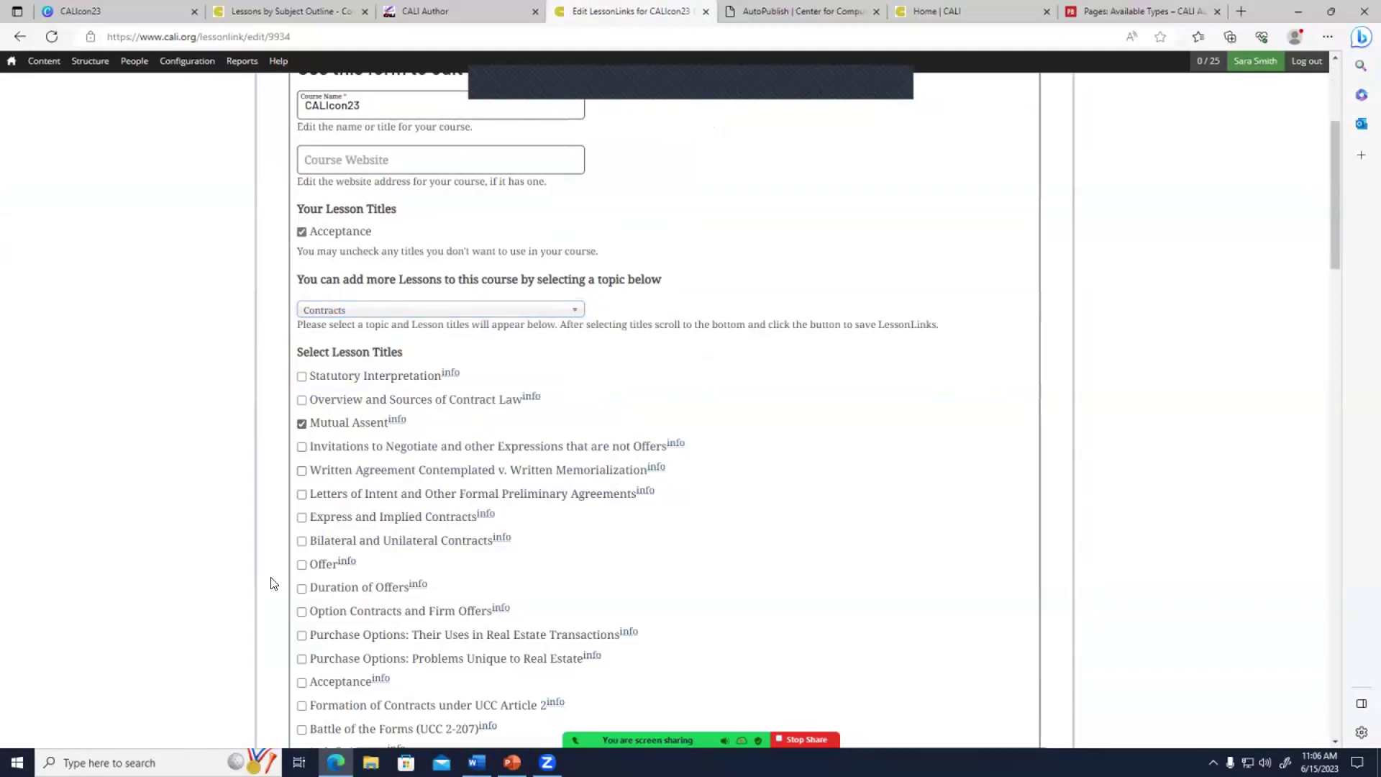
{"action": "left_click", "coordinate": [302, 564]}
{"action": "scroll", "coordinate": [549, 619], "scroll_direction": "down", "scroll_amount": 10}
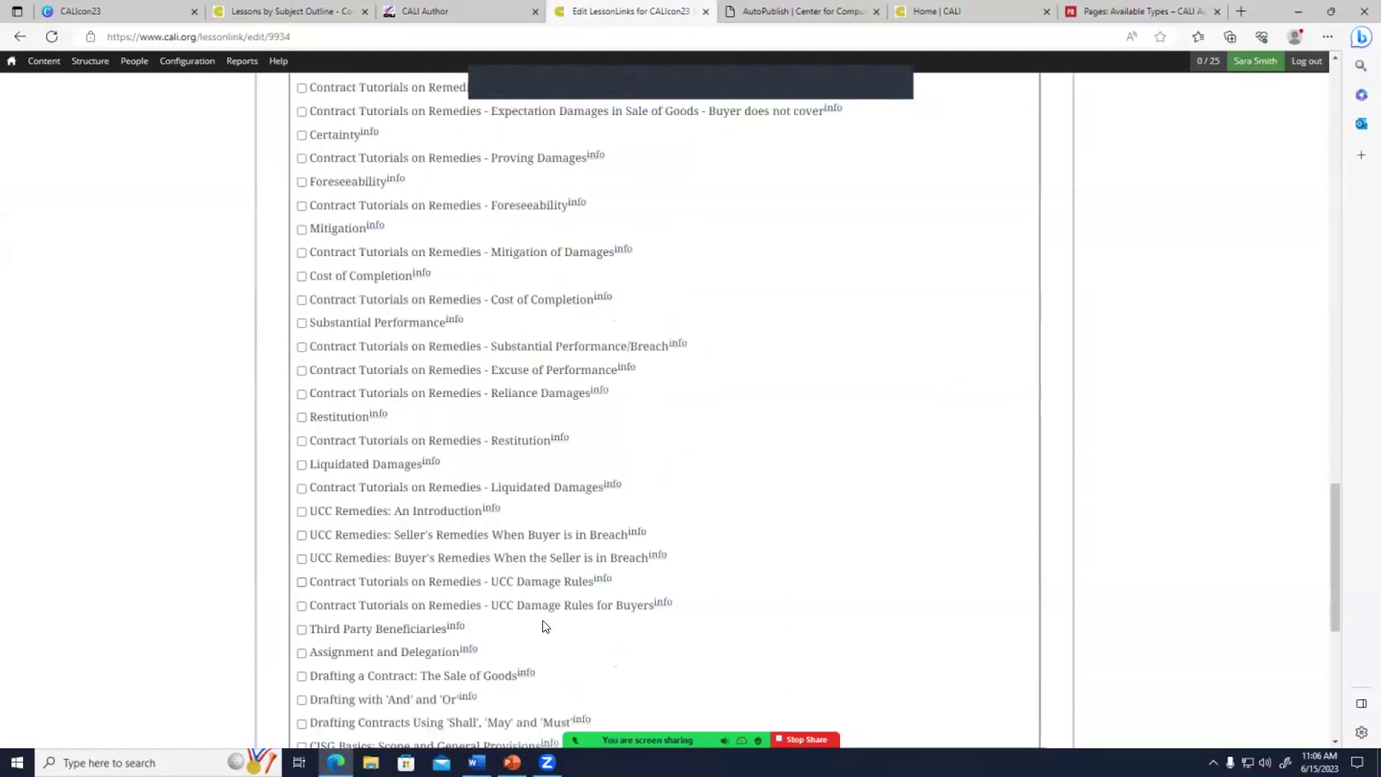
{"action": "scroll", "coordinate": [545, 626], "scroll_direction": "down", "scroll_amount": 5}
{"action": "left_click", "coordinate": [352, 389]}
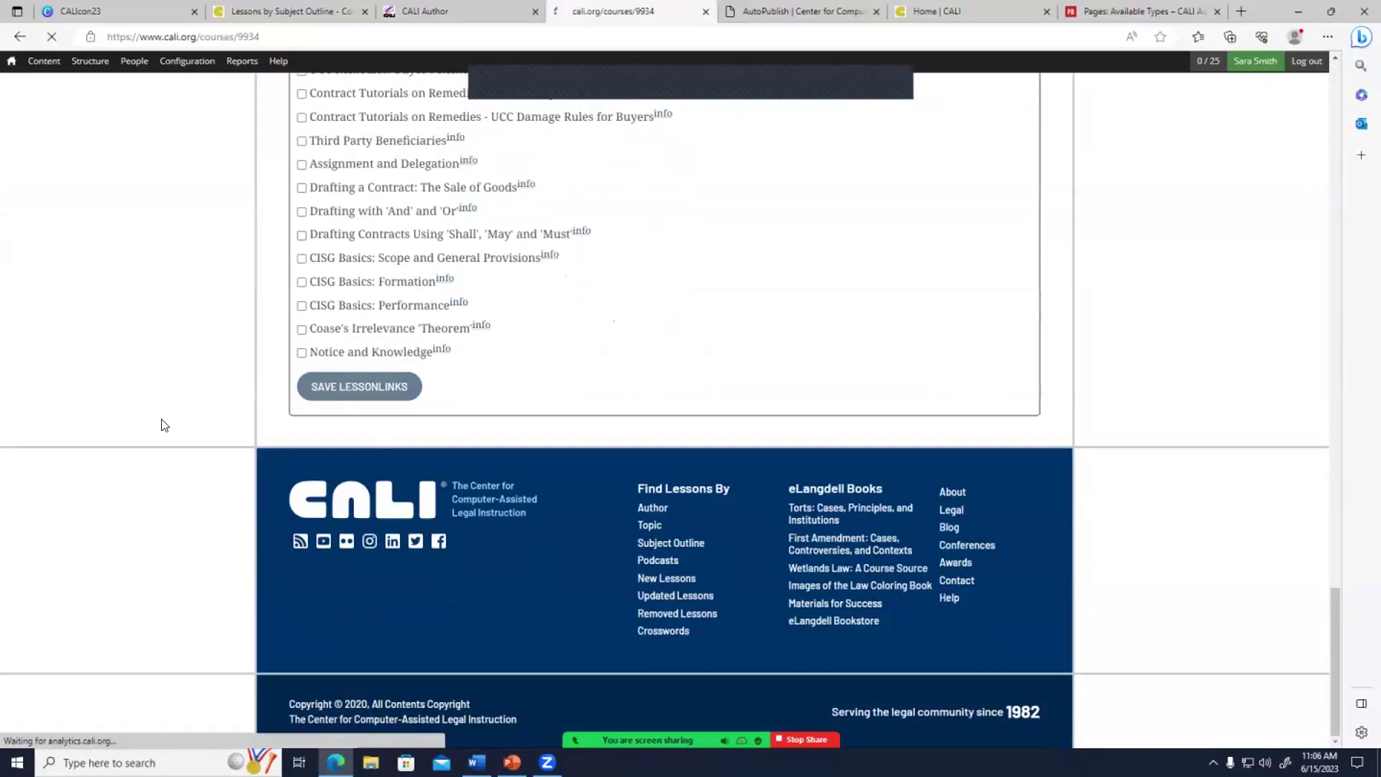
Review the CALIcon23 course's lesson links and follow its shareable course page link.
{"action": "scroll", "coordinate": [216, 432], "scroll_direction": "down", "scroll_amount": 3}
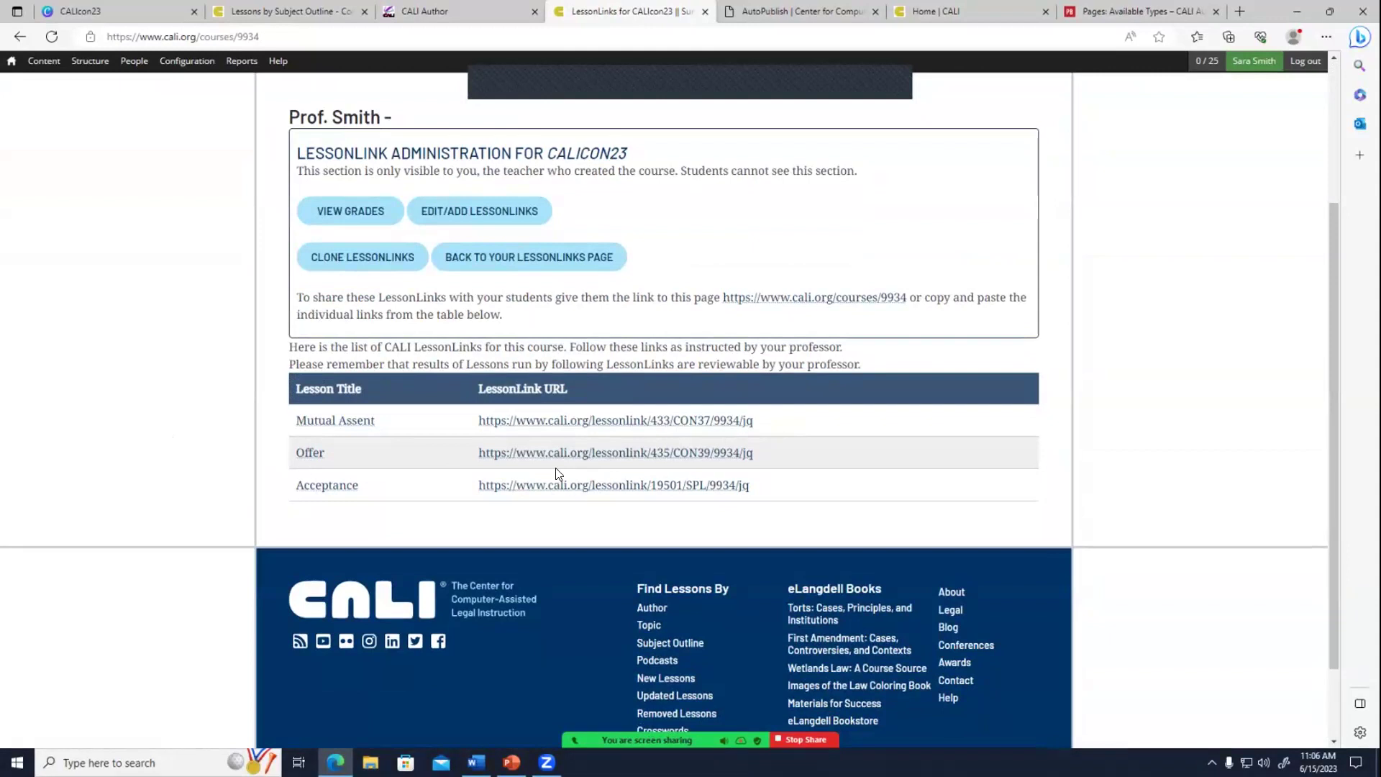
{"action": "left_click", "coordinate": [846, 305]}
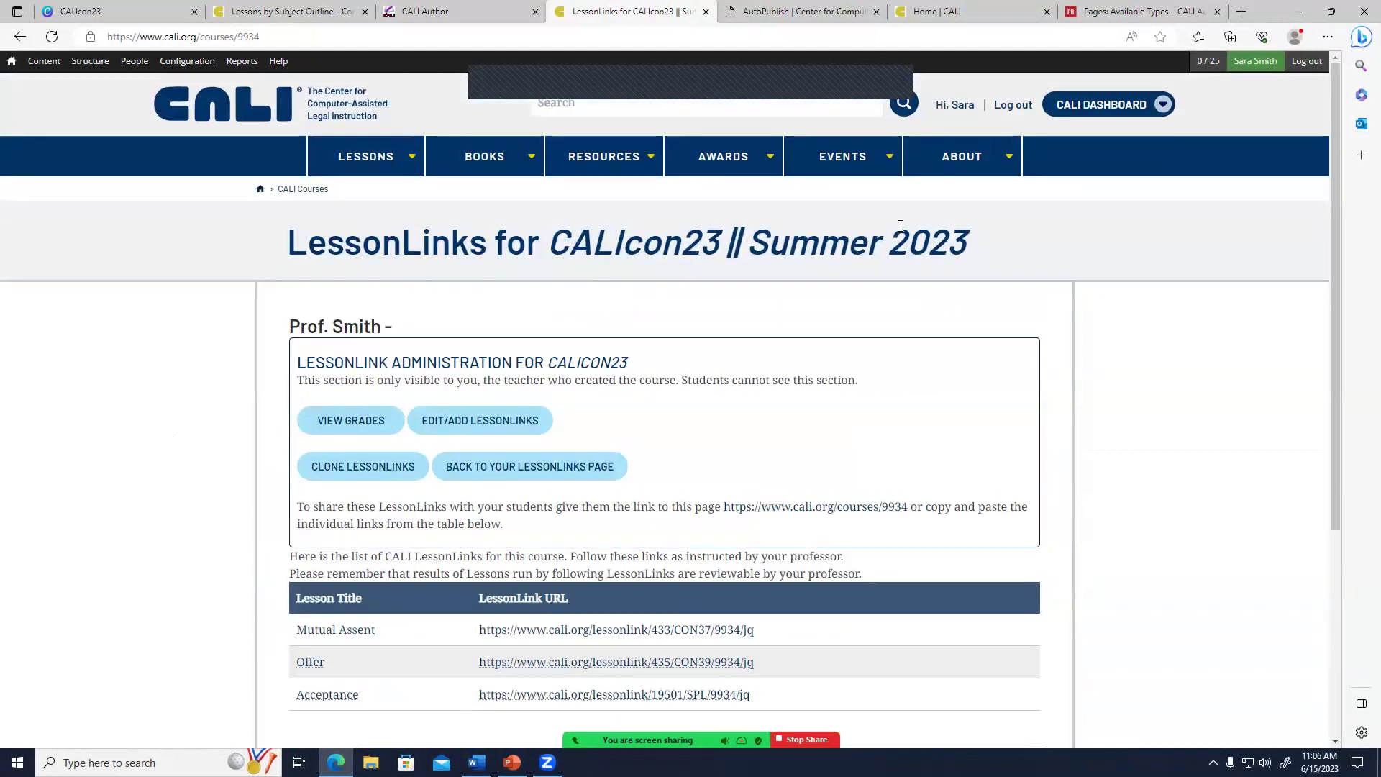
{"action": "scroll", "coordinate": [786, 434], "scroll_direction": "down", "scroll_amount": 3}
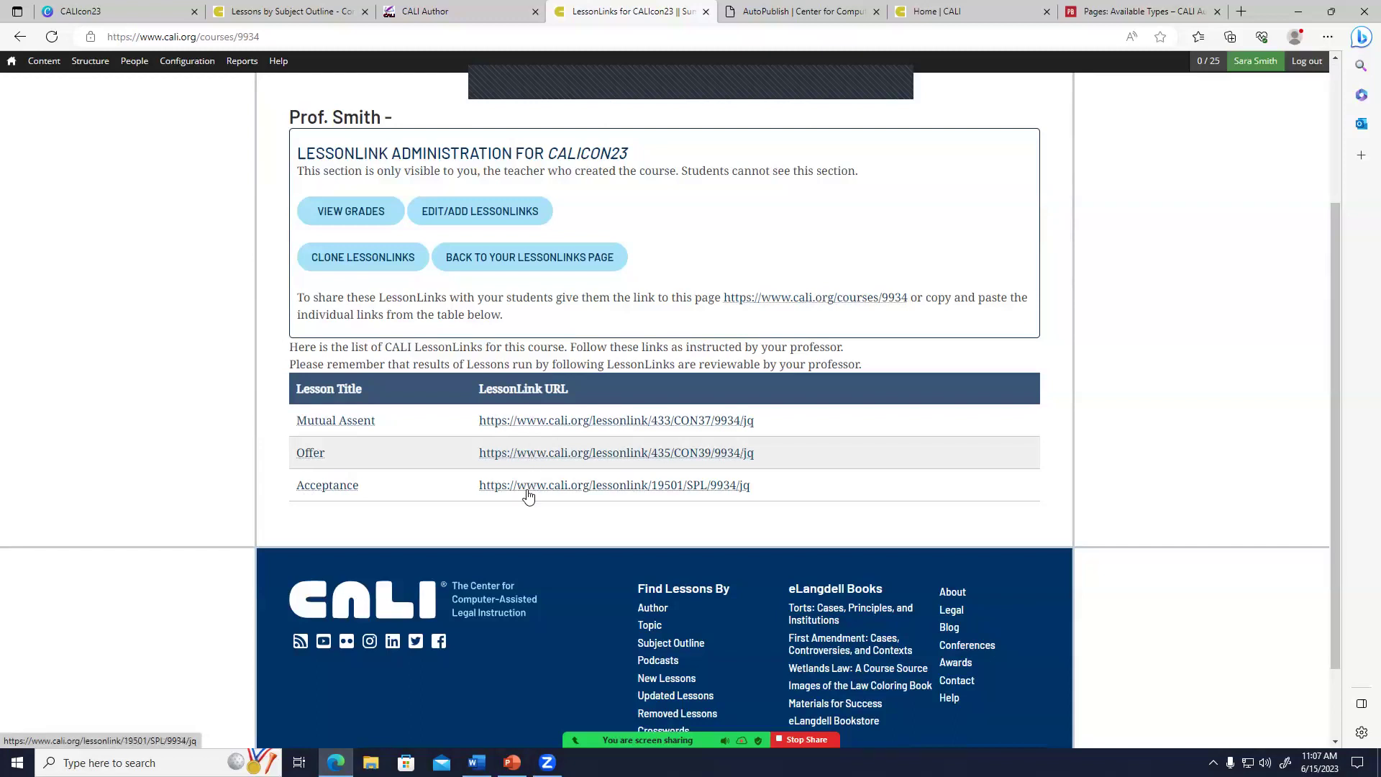
{"action": "scroll", "coordinate": [225, 401], "scroll_direction": "up", "scroll_amount": 1}
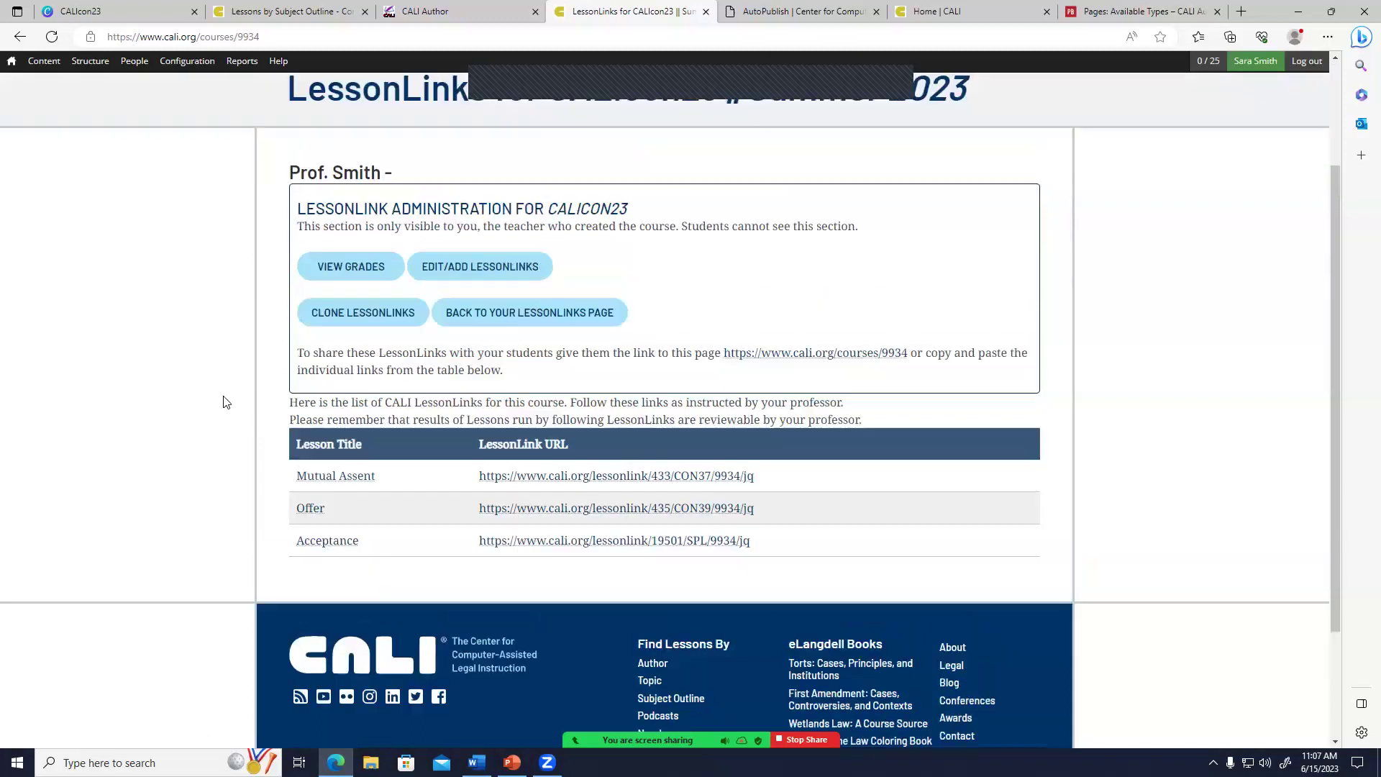
{"action": "scroll", "coordinate": [223, 402], "scroll_direction": "up", "scroll_amount": 2}
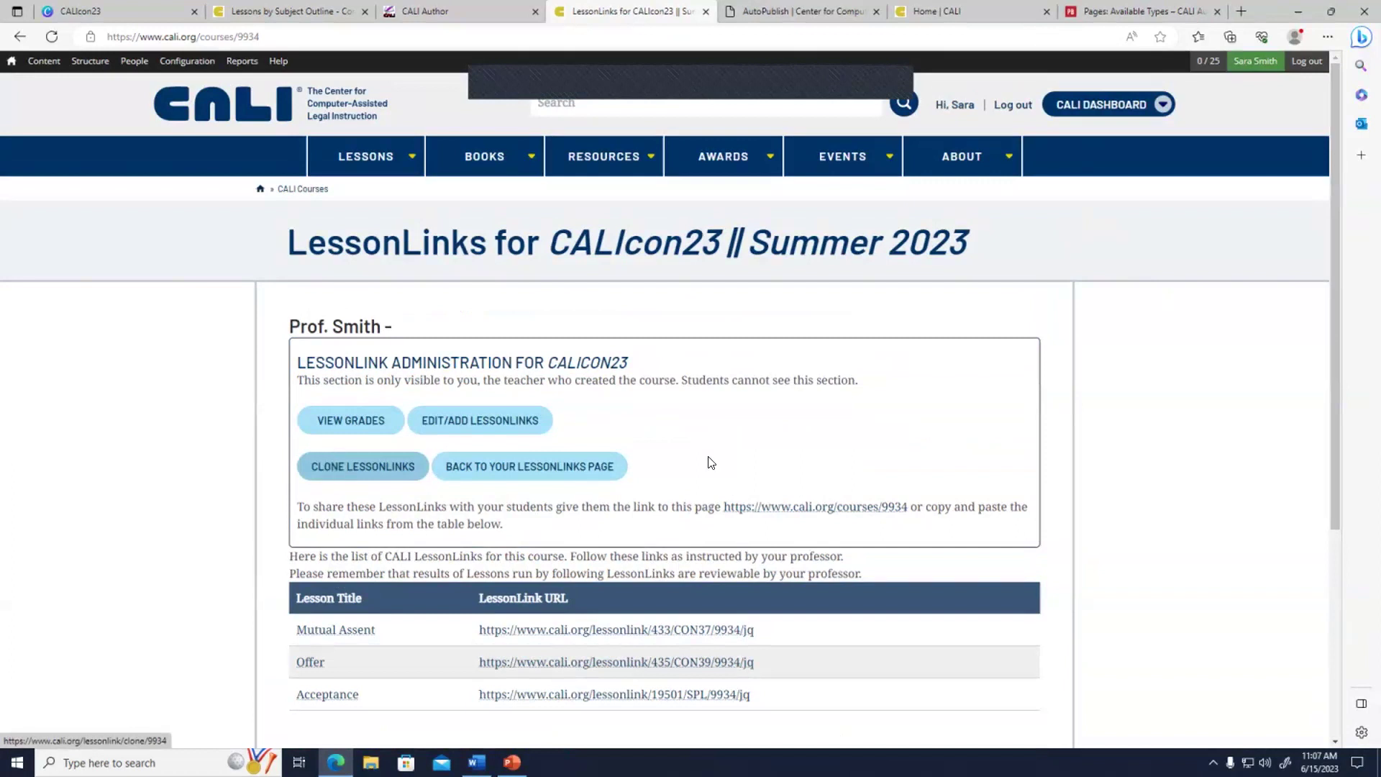
Return to the current LessonLinks overview, open the LessonLink archives and find the Demo Lesson - Counterarguments course.
{"action": "left_click", "coordinate": [510, 471]}
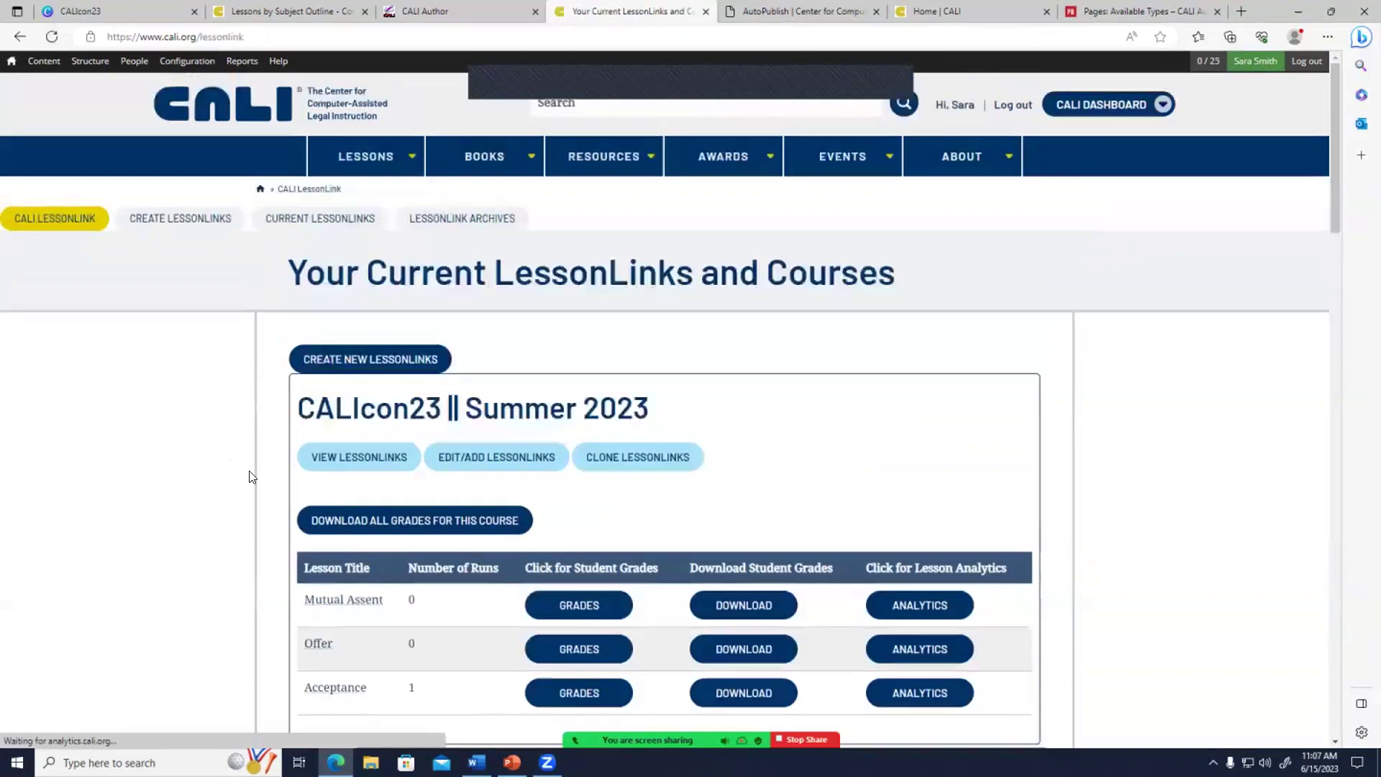
{"action": "scroll", "coordinate": [222, 478], "scroll_direction": "down", "scroll_amount": 5}
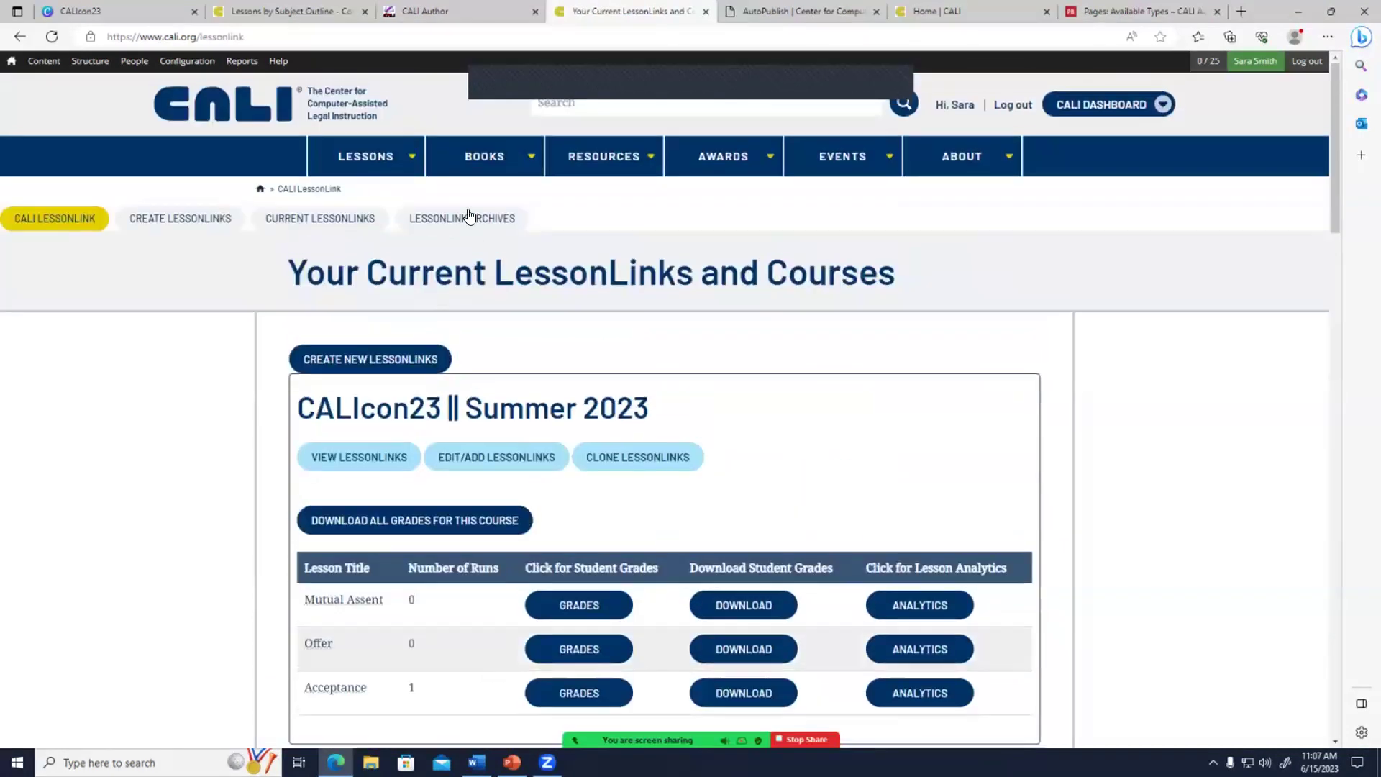
{"action": "scroll", "coordinate": [1110, 382], "scroll_direction": "down", "scroll_amount": 20}
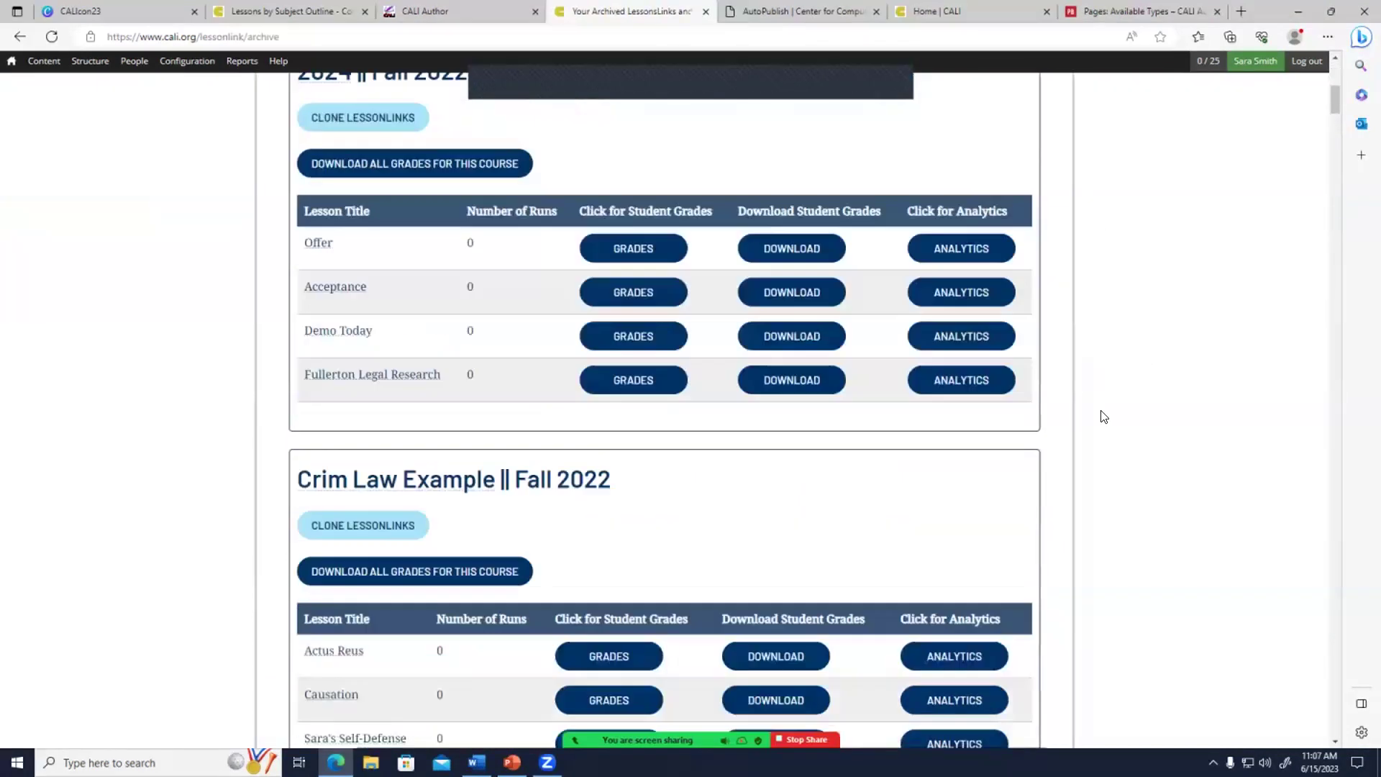
{"action": "scroll", "coordinate": [1101, 415], "scroll_direction": "down", "scroll_amount": 10}
{"action": "scroll", "coordinate": [1101, 415], "scroll_direction": "up", "scroll_amount": 5}
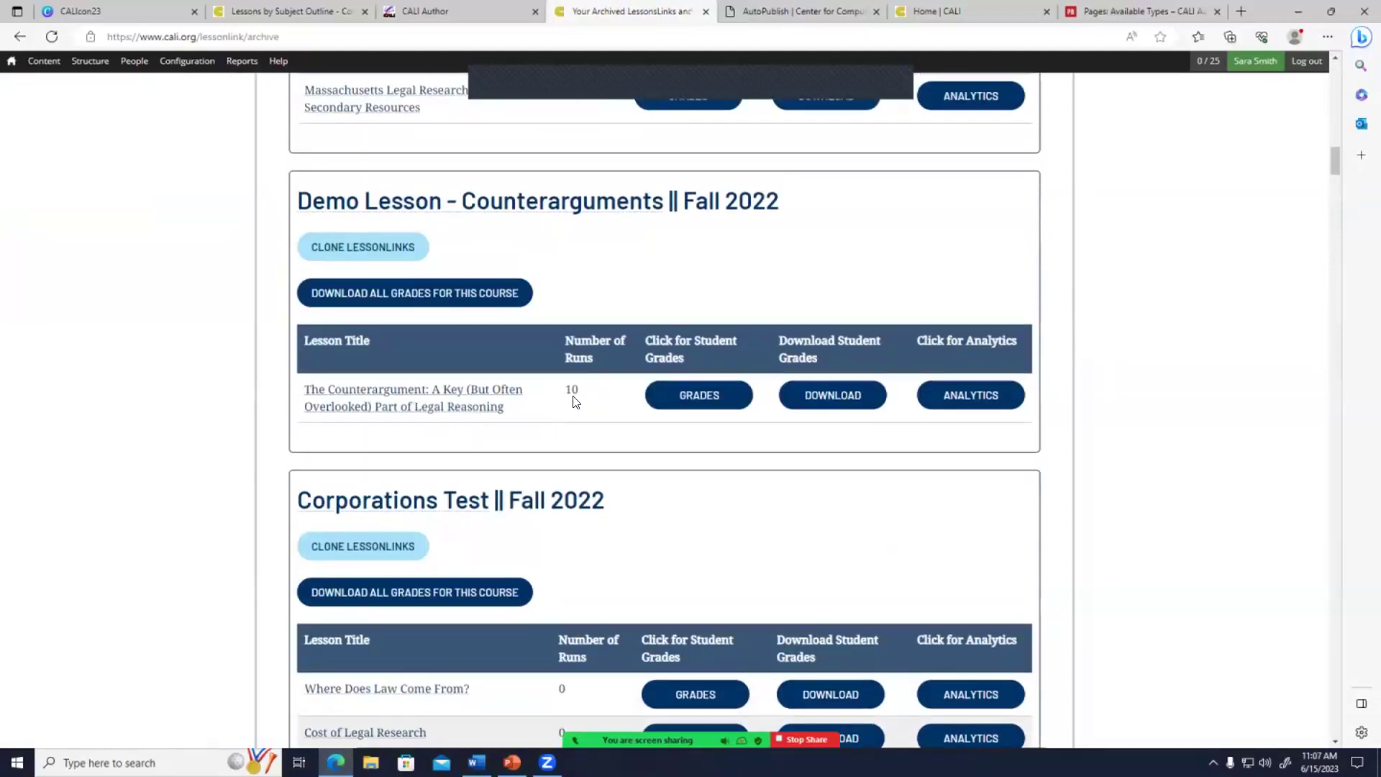
Open the student grades for the Counterargument lesson and examine the listed lesson dates and saved grades.
{"action": "left_click", "coordinate": [695, 396]}
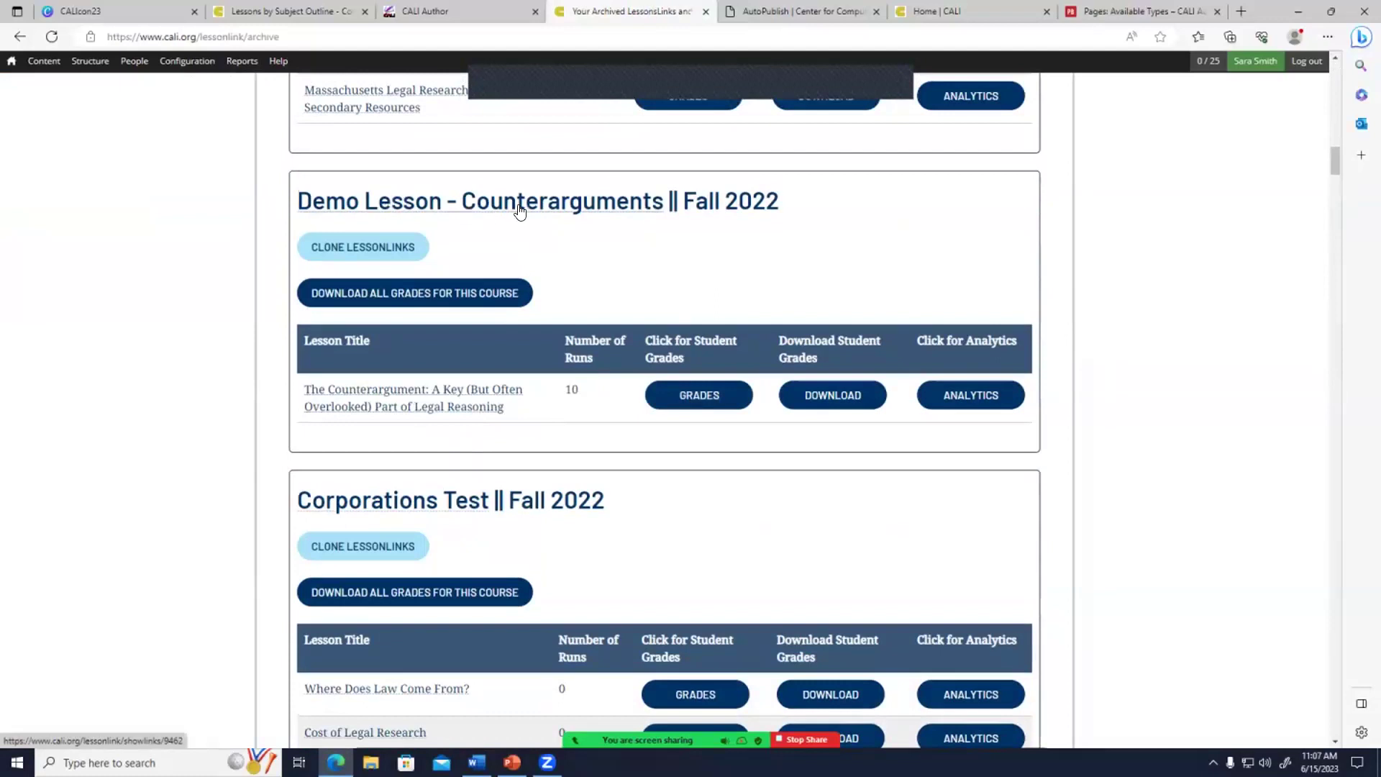
{"action": "left_click", "coordinate": [687, 400]}
{"action": "scroll", "coordinate": [1091, 422], "scroll_direction": "down", "scroll_amount": 4}
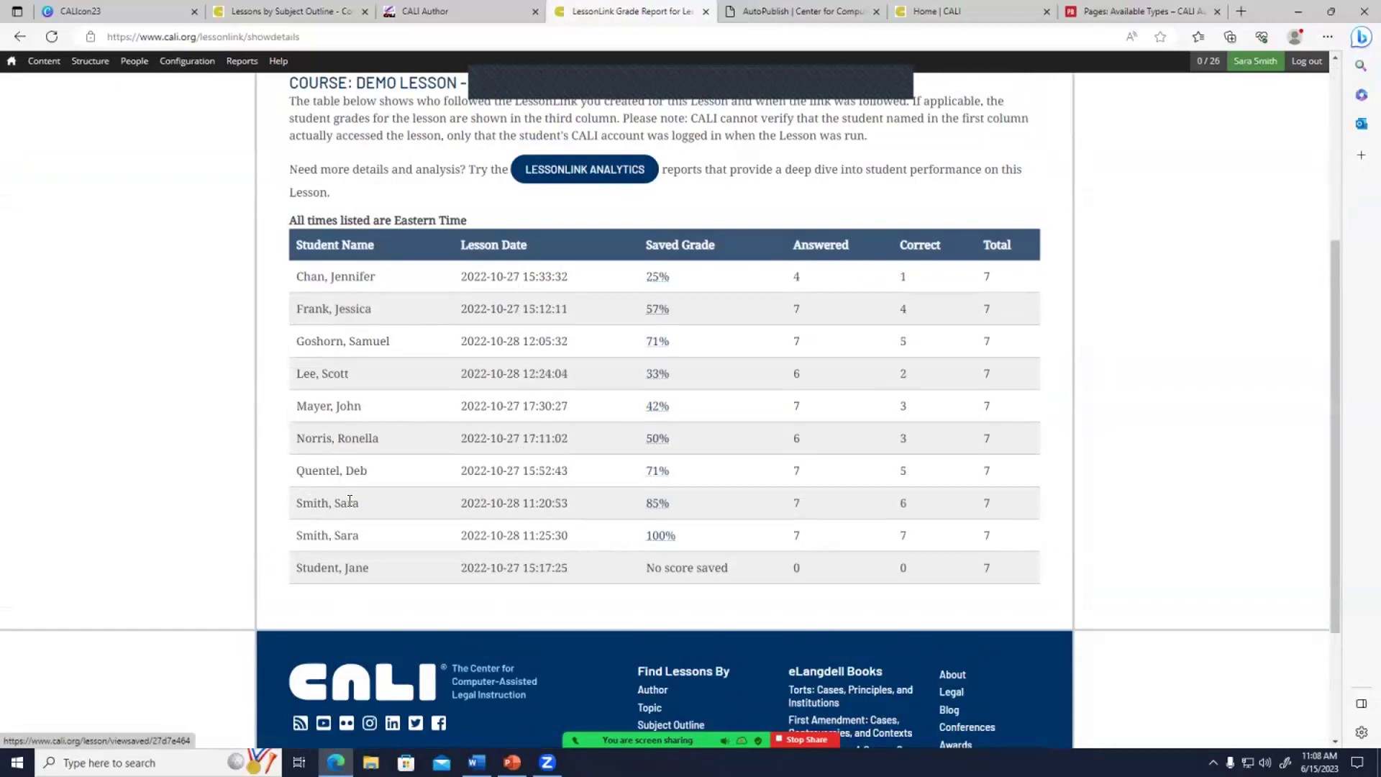
Review the Counterargument lesson's grade report from the student rows up to its heading, and return to the archived LessonLinks.
{"action": "scroll", "coordinate": [202, 471], "scroll_direction": "up", "scroll_amount": 5}
{"action": "scroll", "coordinate": [202, 471], "scroll_direction": "down", "scroll_amount": 4}
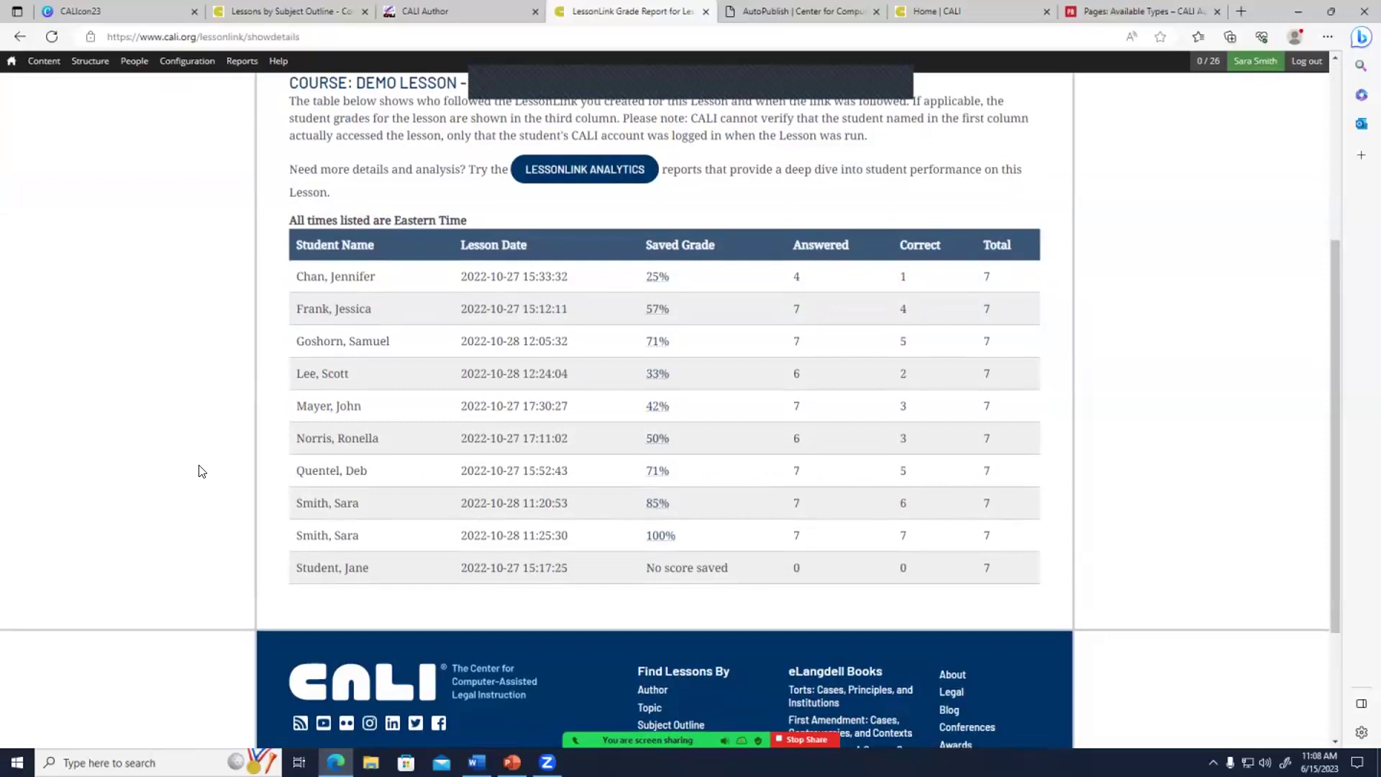
{"action": "scroll", "coordinate": [200, 471], "scroll_direction": "up", "scroll_amount": 3}
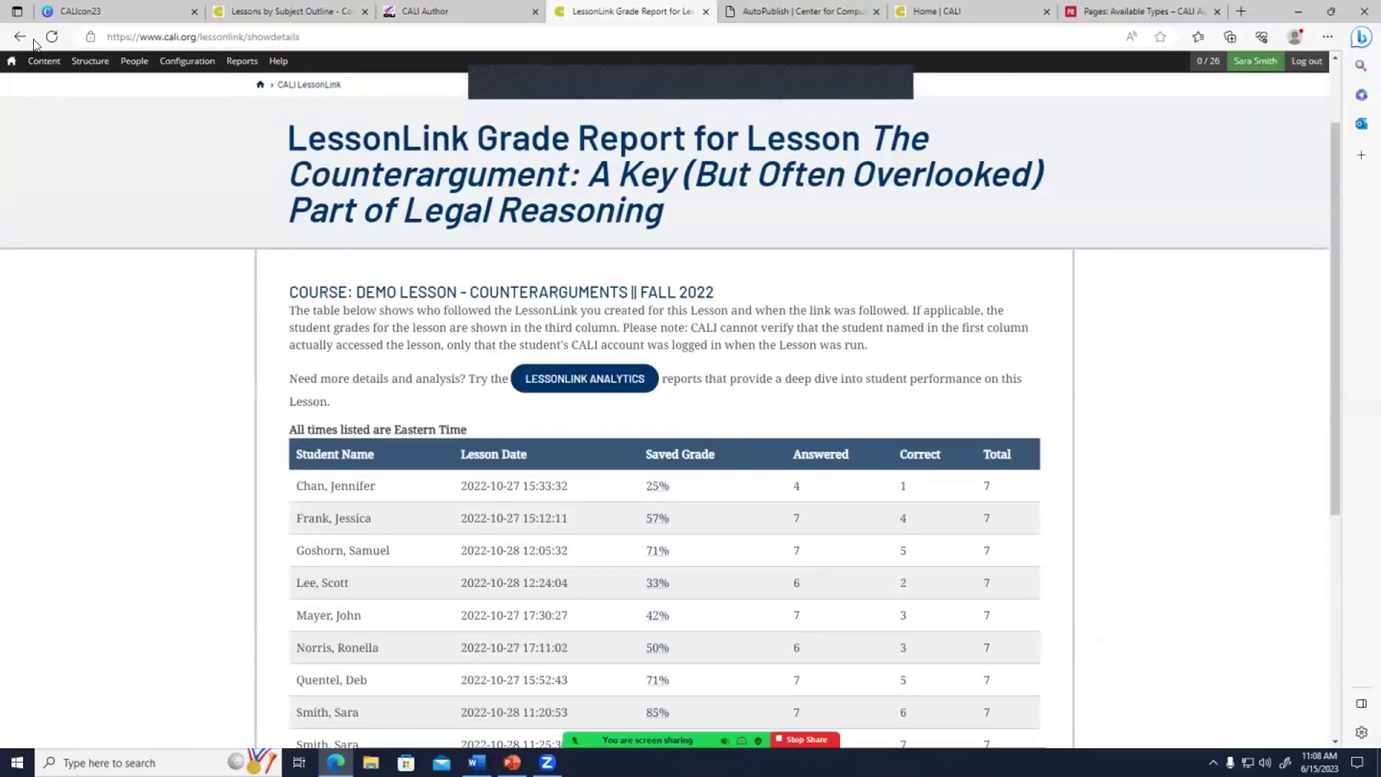
{"action": "scroll", "coordinate": [84, 410], "scroll_direction": "up", "scroll_amount": 2}
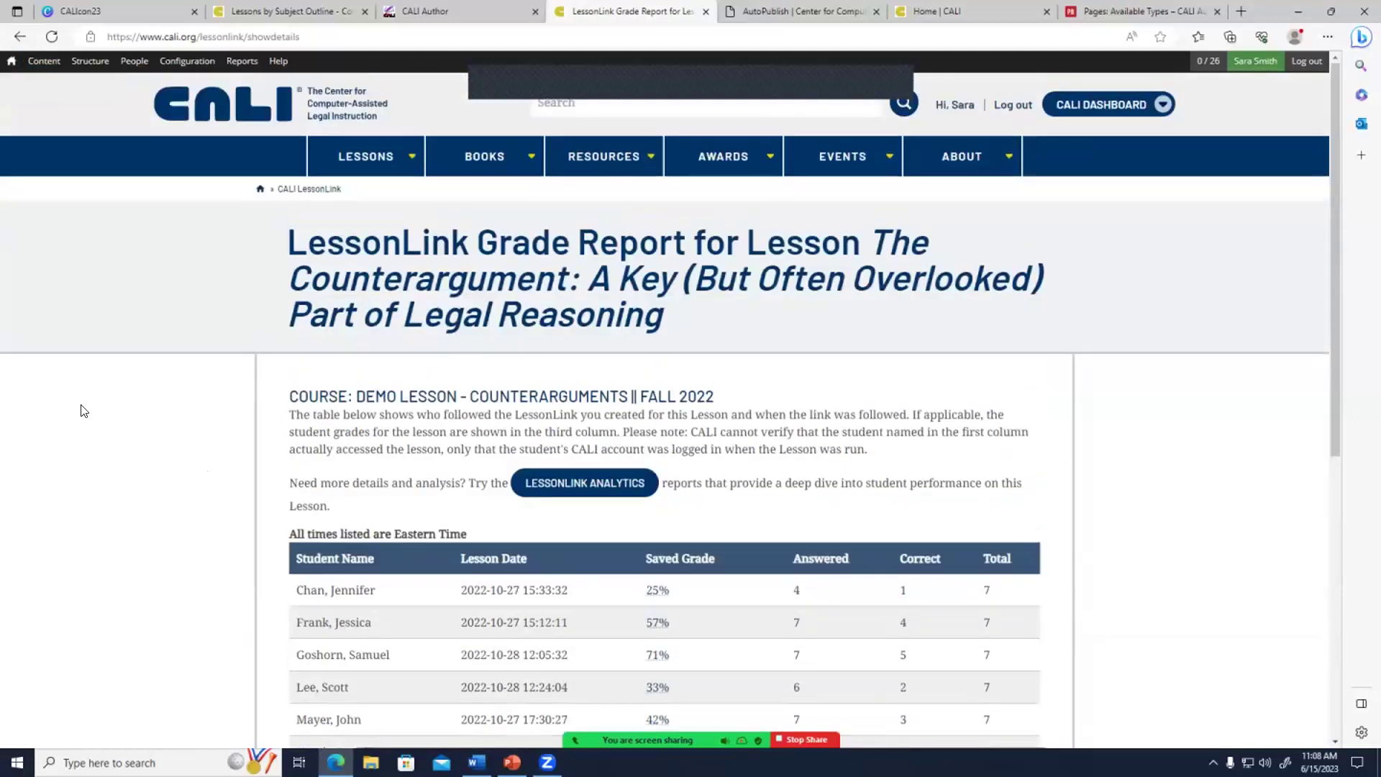
{"action": "left_click", "coordinate": [19, 36]}
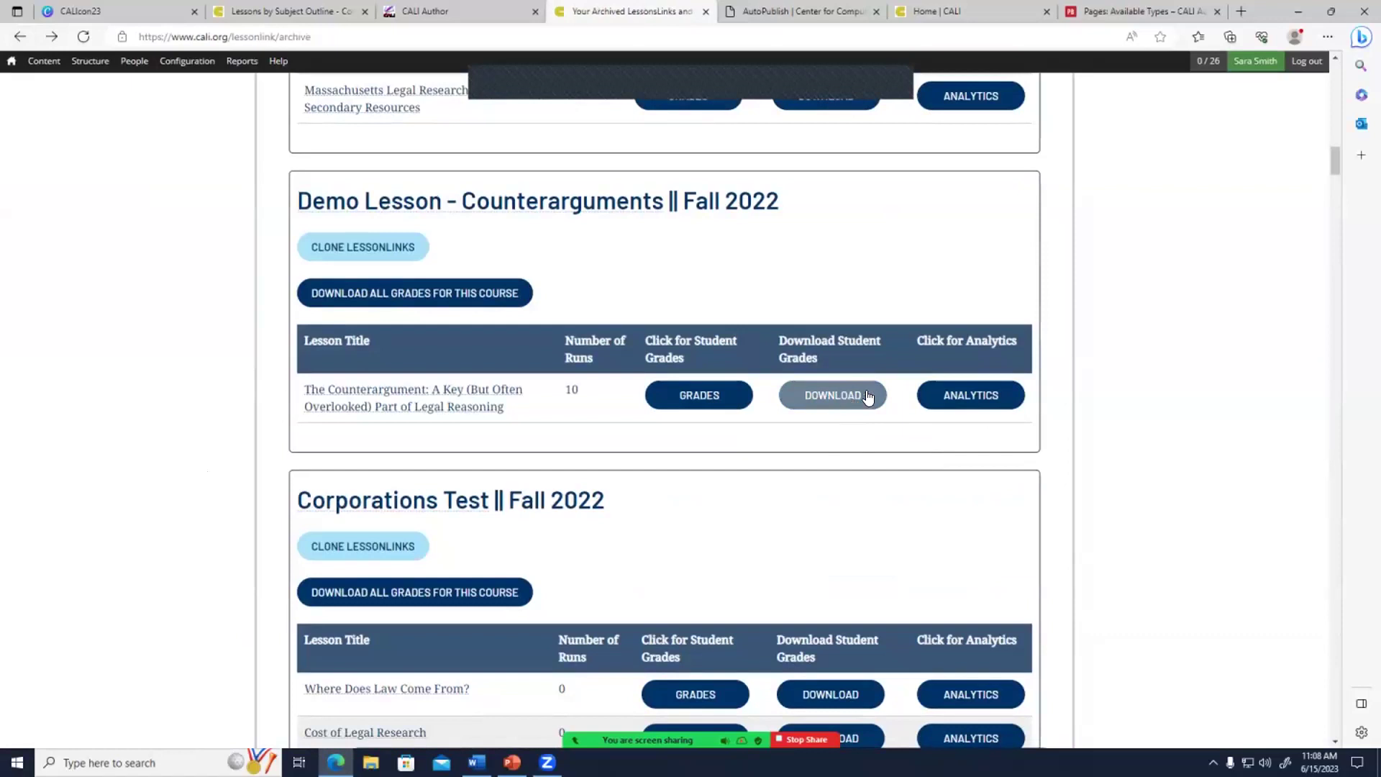
Open the LessonLink analytics for the archived Counterargument lesson and examine the Student Performance and Page/Question Performance tables.
{"action": "left_click", "coordinate": [977, 394]}
{"action": "scroll", "coordinate": [976, 396], "scroll_direction": "down", "scroll_amount": 1}
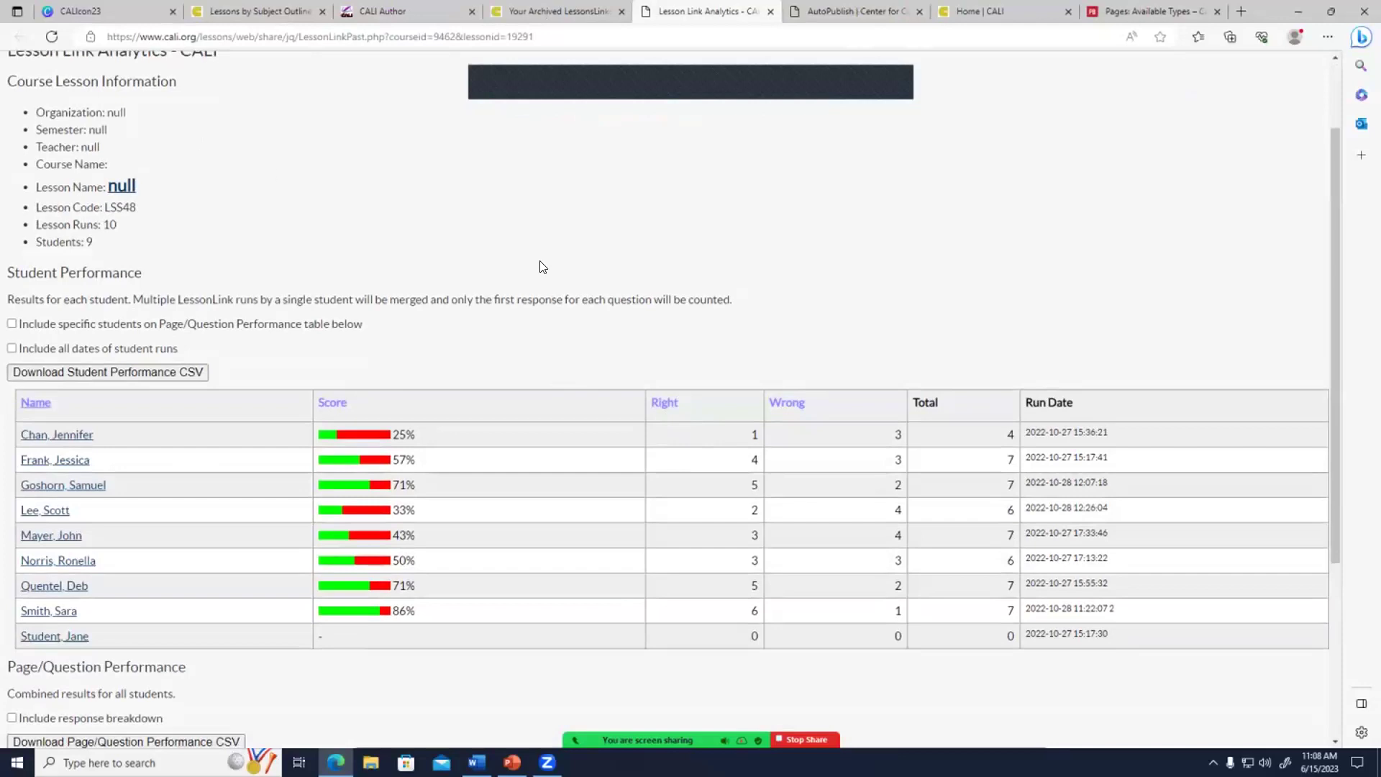
{"action": "scroll", "coordinate": [485, 174], "scroll_direction": "down", "scroll_amount": 2}
{"action": "scroll", "coordinate": [487, 175], "scroll_direction": "up", "scroll_amount": 2}
{"action": "scroll", "coordinate": [86, 540], "scroll_direction": "down", "scroll_amount": 2}
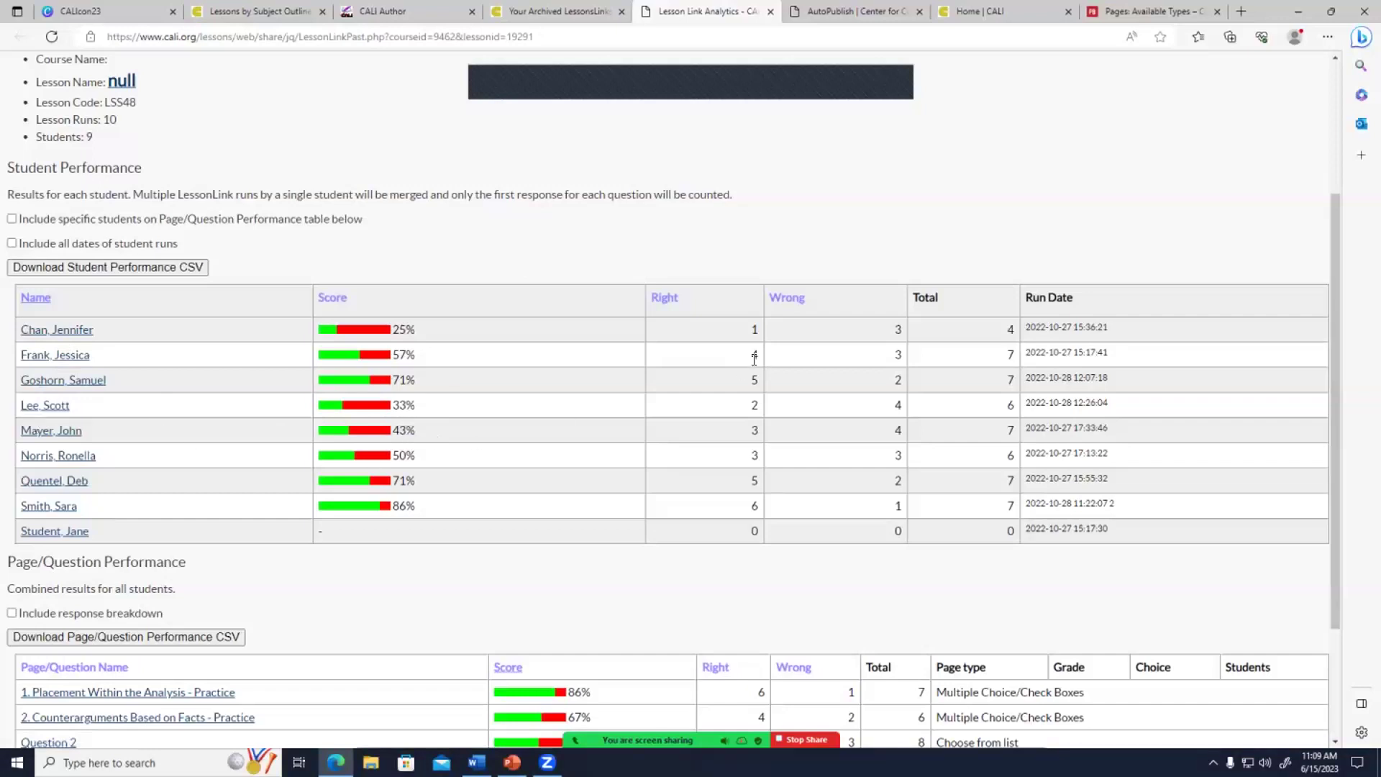
{"action": "scroll", "coordinate": [731, 379], "scroll_direction": "down", "scroll_amount": 3}
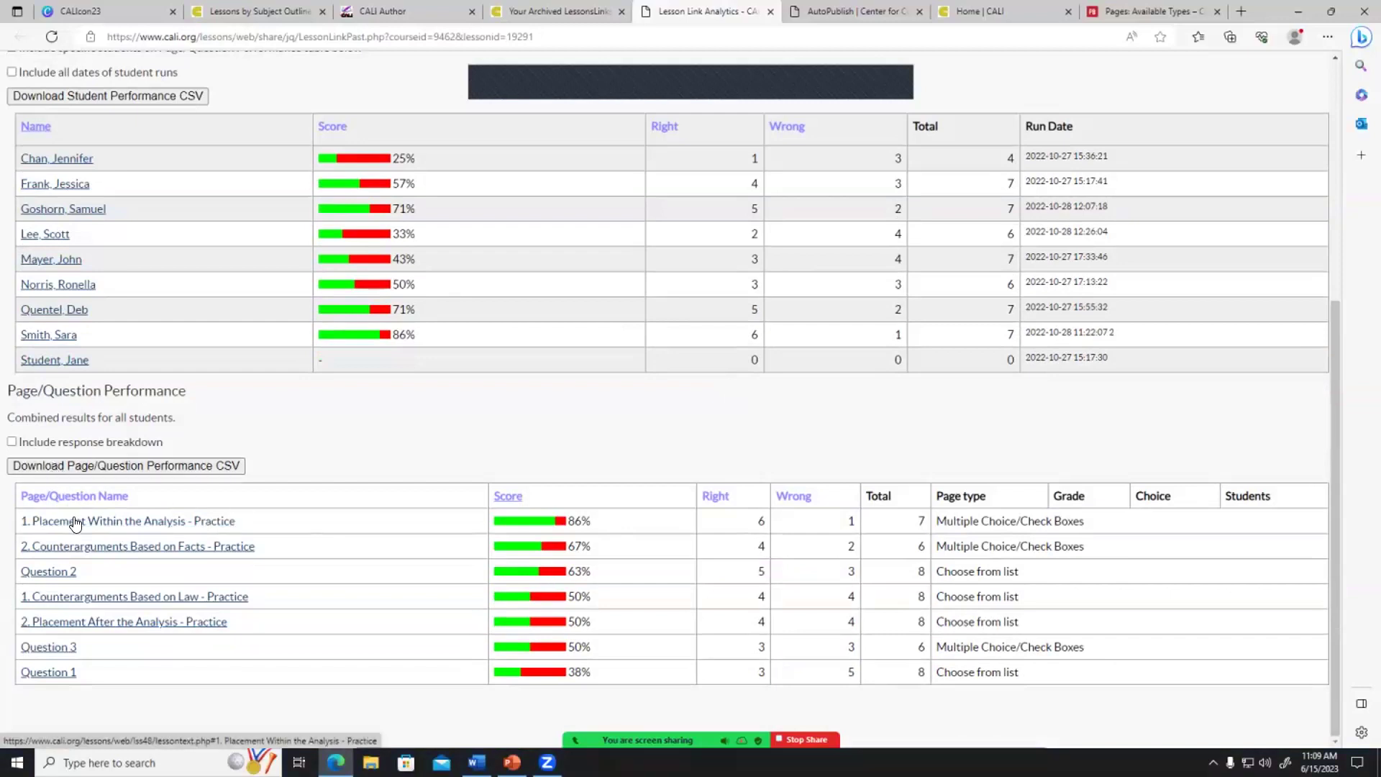
{"action": "scroll", "coordinate": [442, 612], "scroll_direction": "up", "scroll_amount": 3}
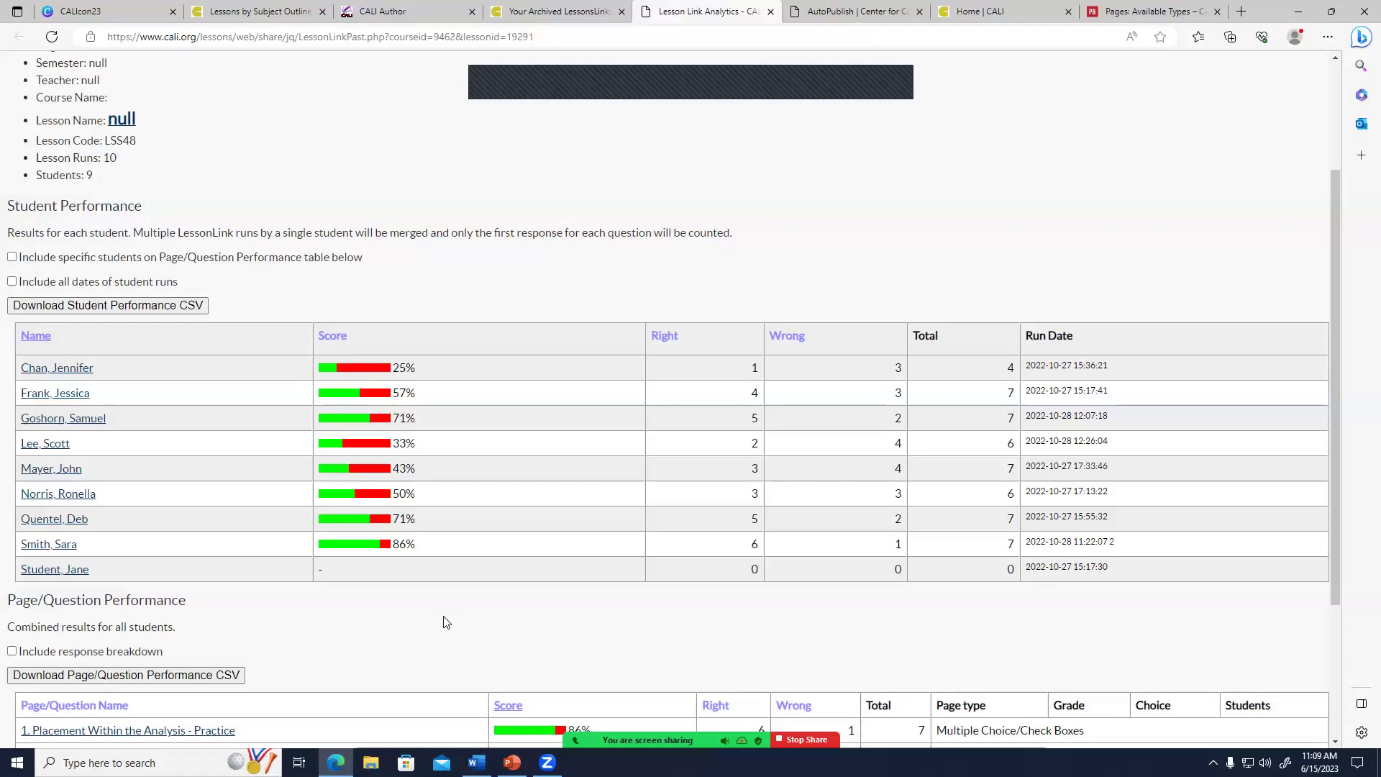
View the lesson text of the question "1. Placement Within the Analysis - Practice" from the performance table and return to the analytics report.
{"action": "scroll", "coordinate": [446, 622], "scroll_direction": "down", "scroll_amount": 3}
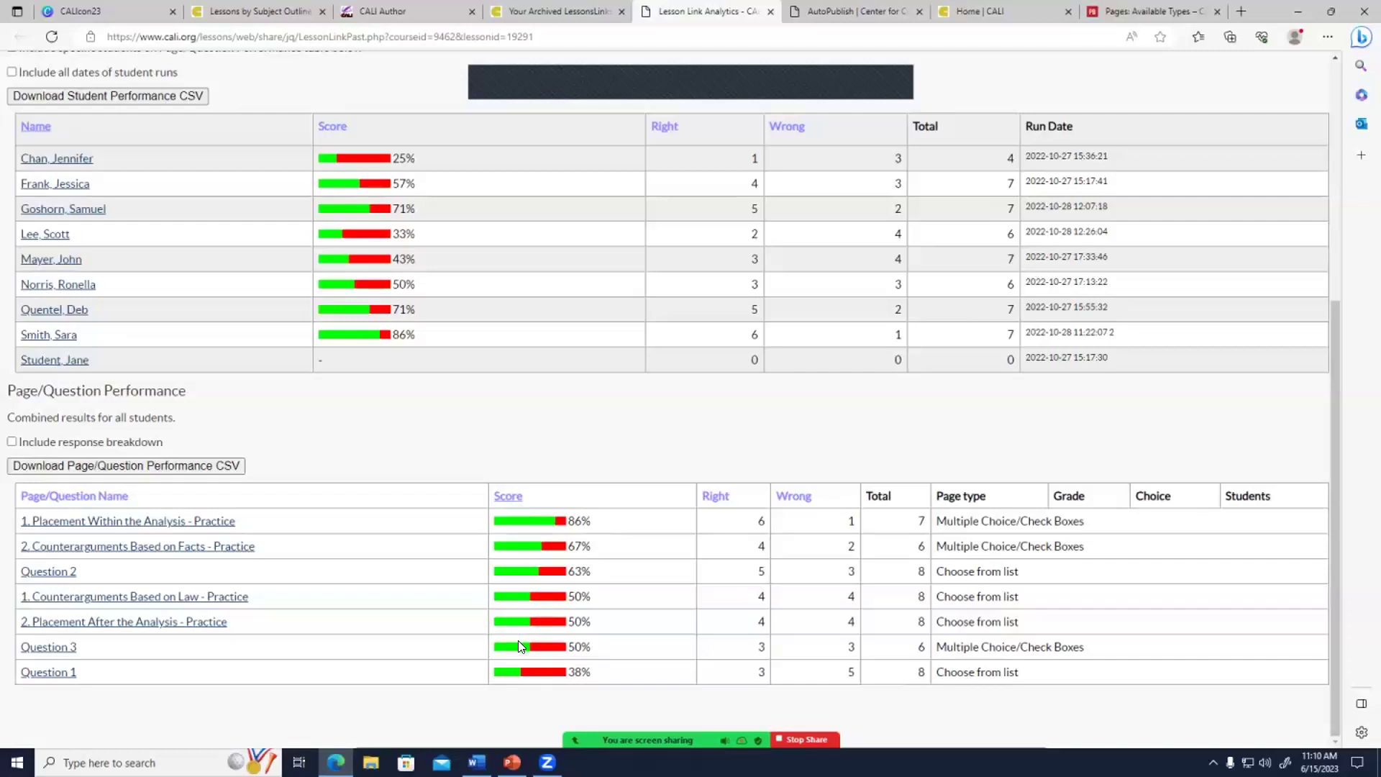
{"action": "left_click", "coordinate": [147, 519]}
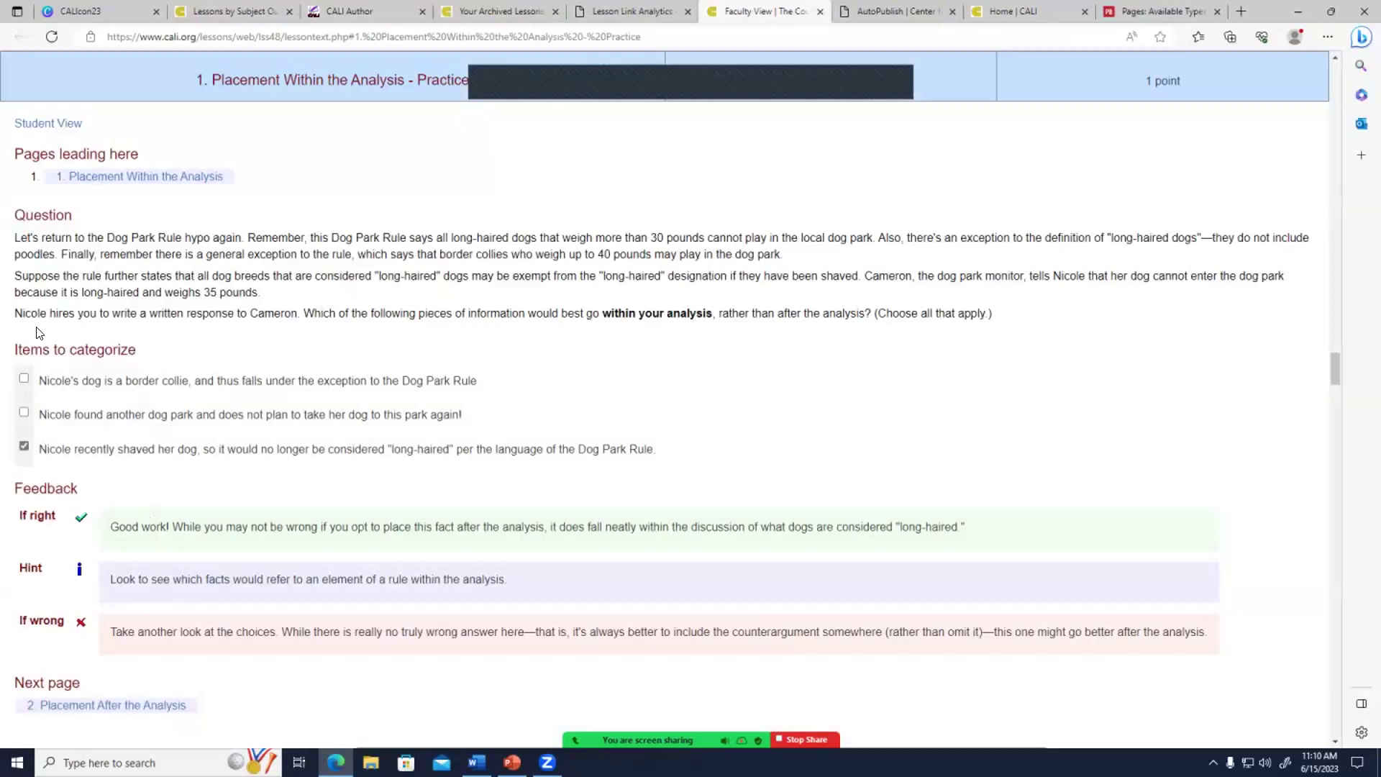
{"action": "left_click", "coordinate": [618, 17]}
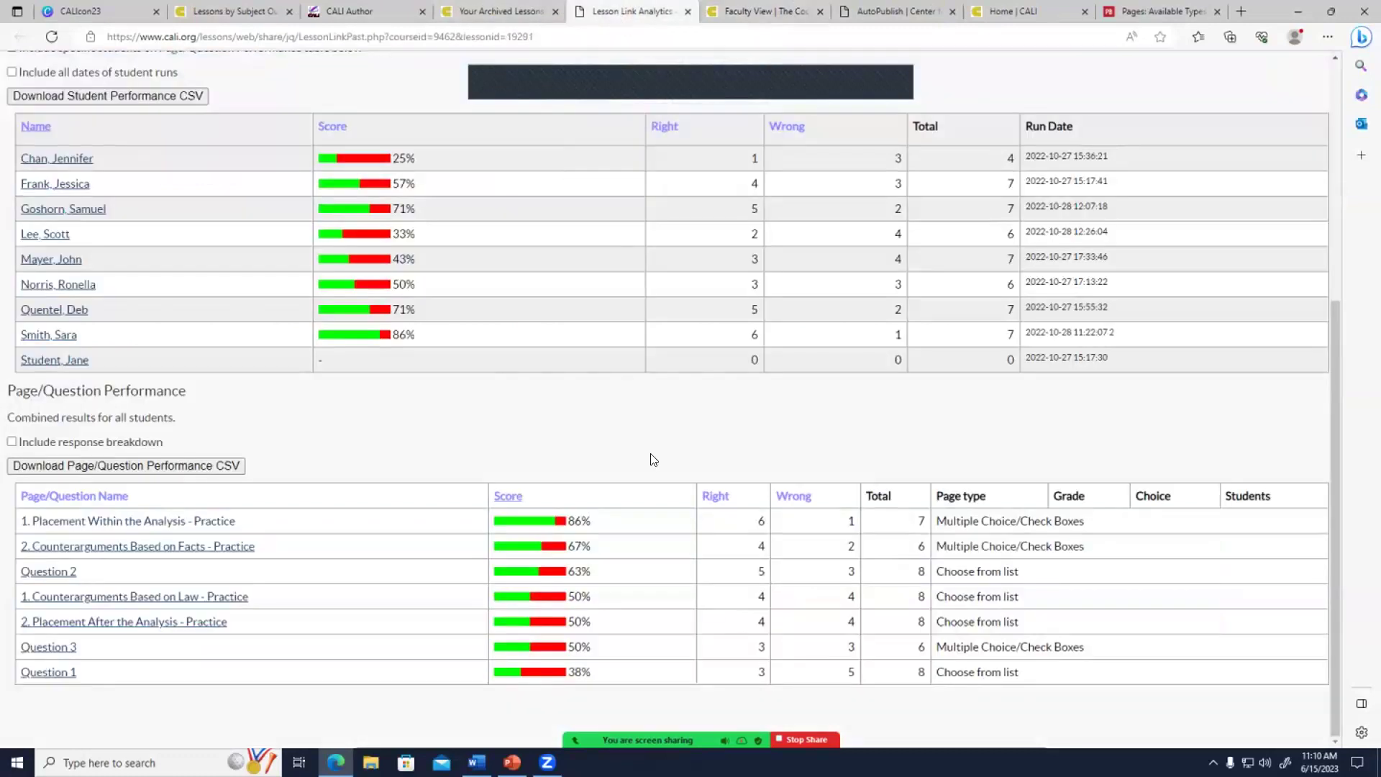
Include the response breakdown in the Page/Question Performance table and examine the answer choices for each question.
{"action": "left_click", "coordinate": [11, 441]}
{"action": "scroll", "coordinate": [903, 484], "scroll_direction": "down", "scroll_amount": 3}
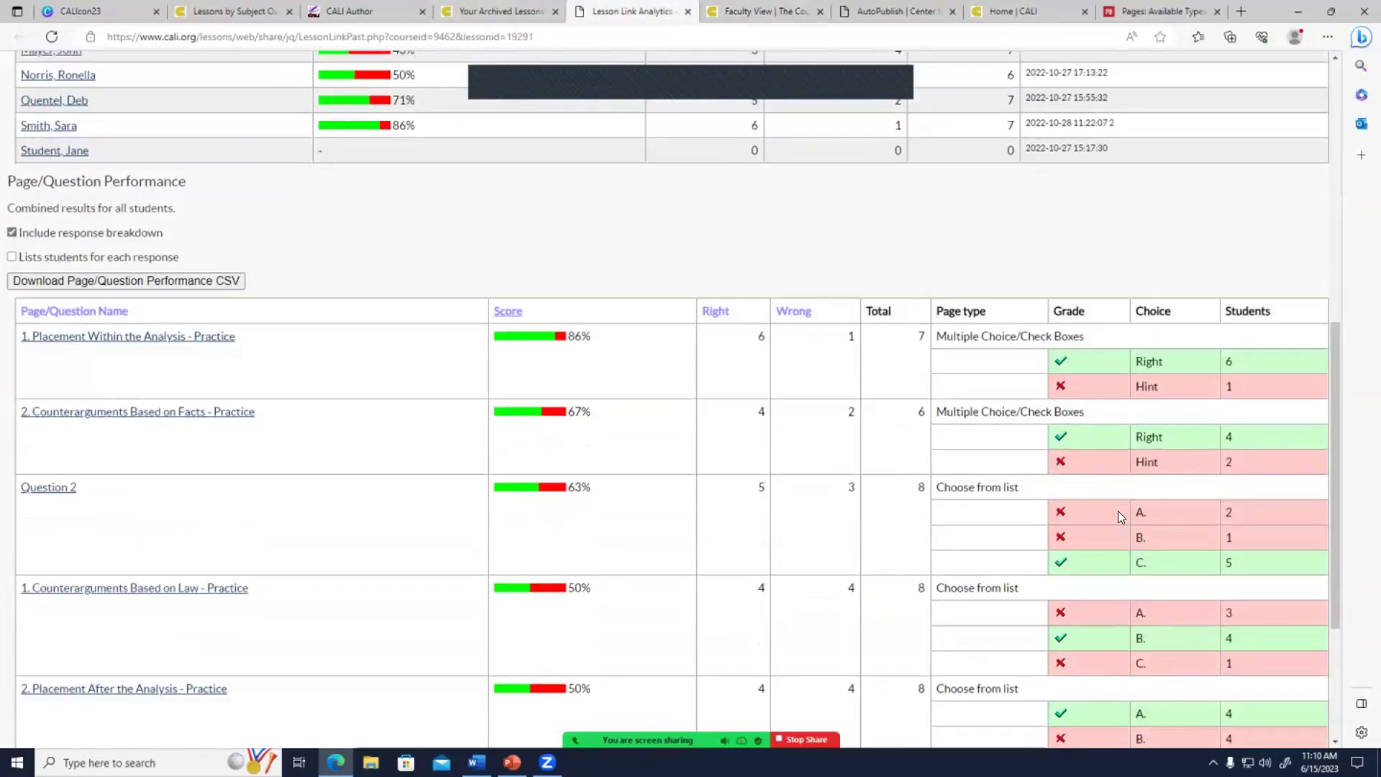
{"action": "scroll", "coordinate": [1118, 511], "scroll_direction": "down", "scroll_amount": 2}
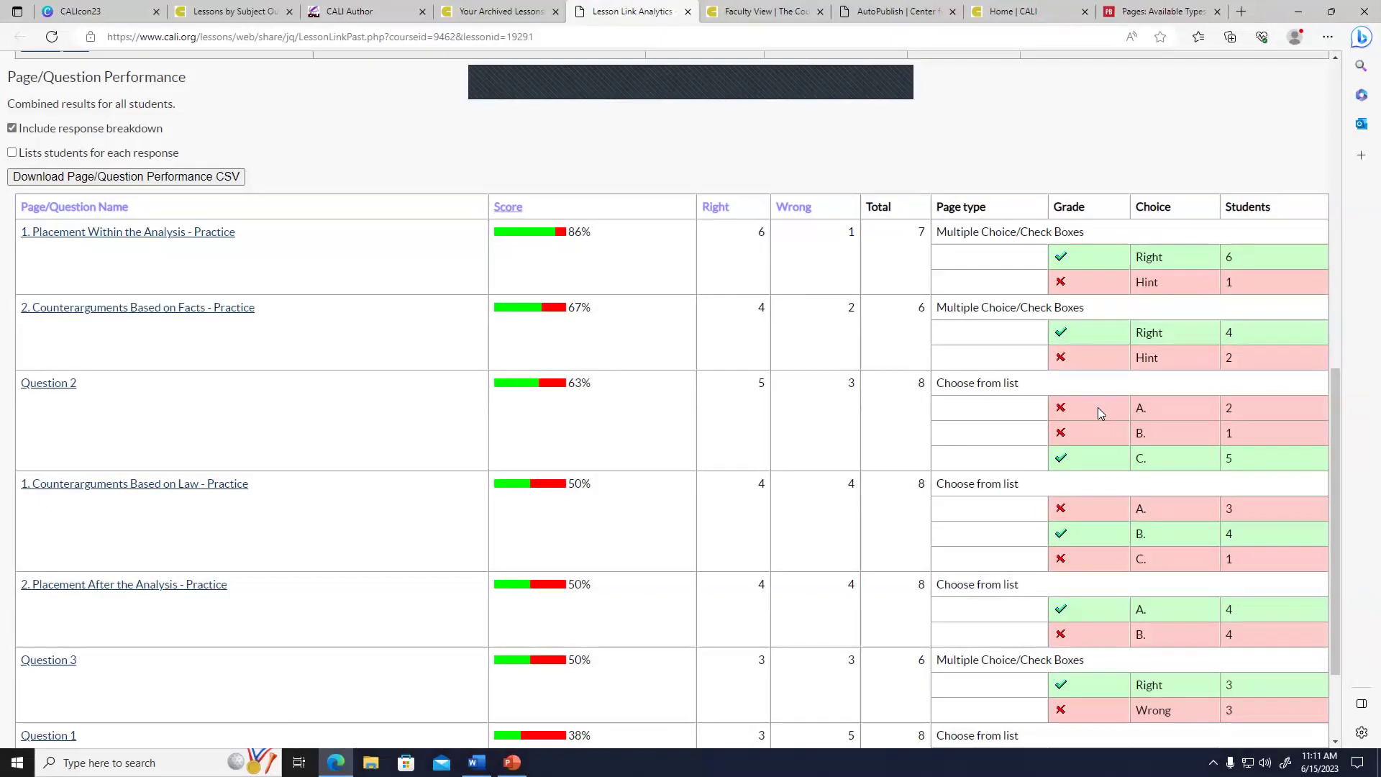
List the students for each response in the Page/Question Performance table and review who chose each answer.
{"action": "scroll", "coordinate": [498, 443], "scroll_direction": "up", "scroll_amount": 4}
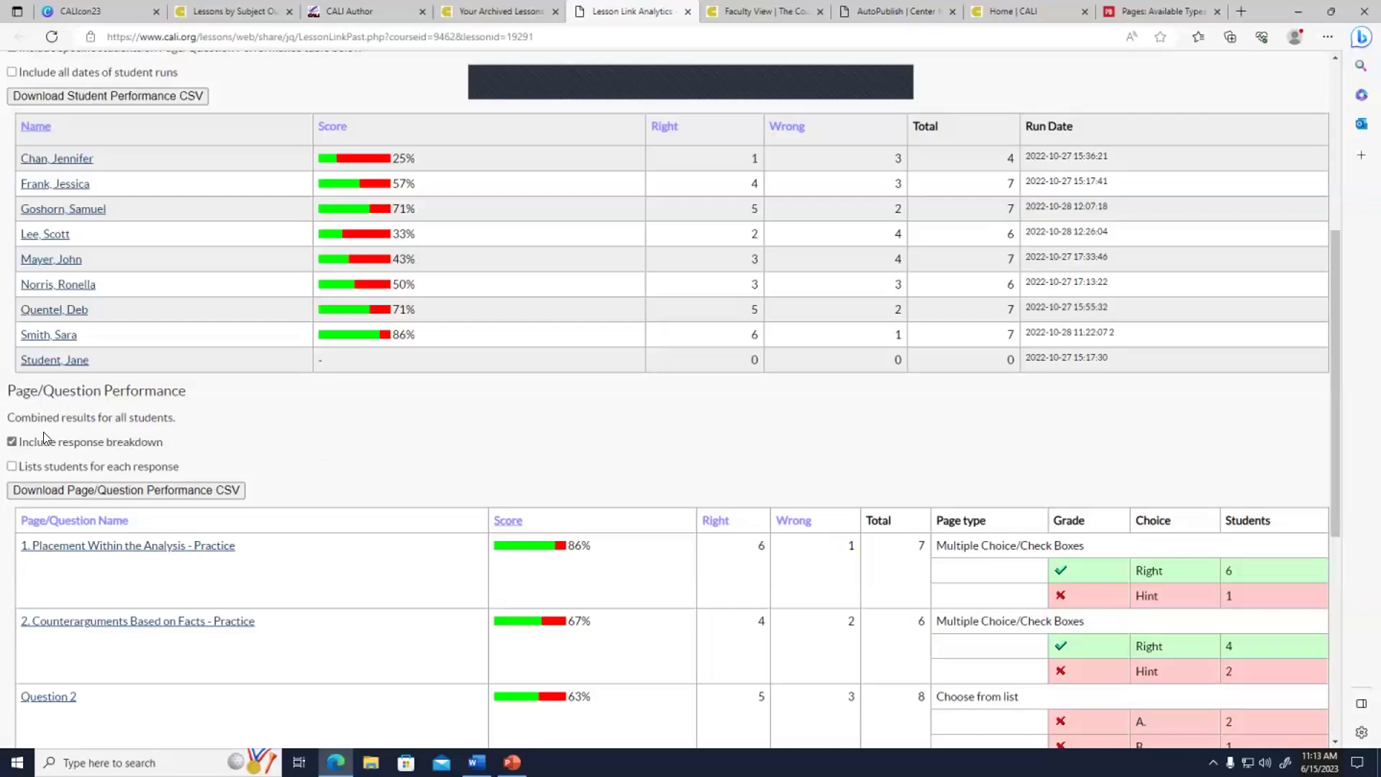
{"action": "left_click", "coordinate": [12, 466]}
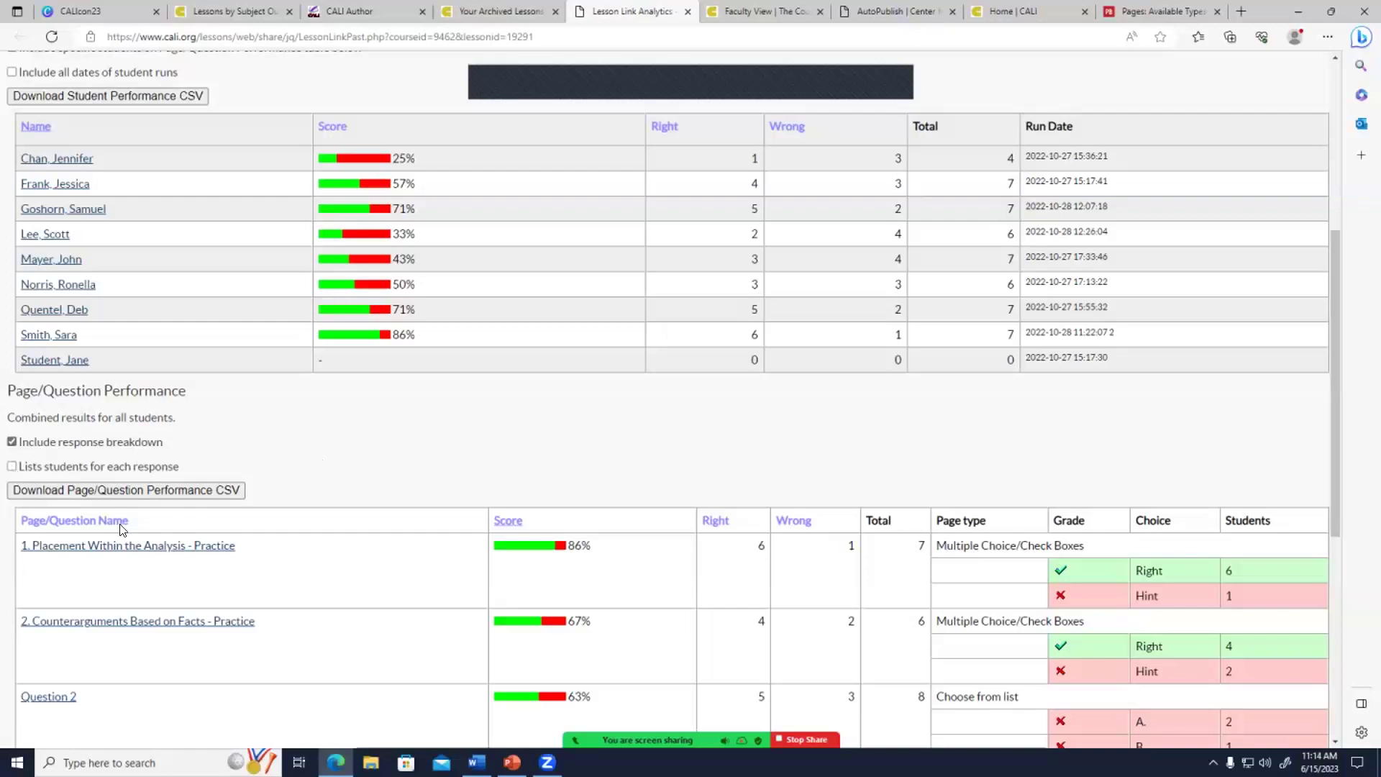
{"action": "scroll", "coordinate": [1198, 384], "scroll_direction": "down", "scroll_amount": 3}
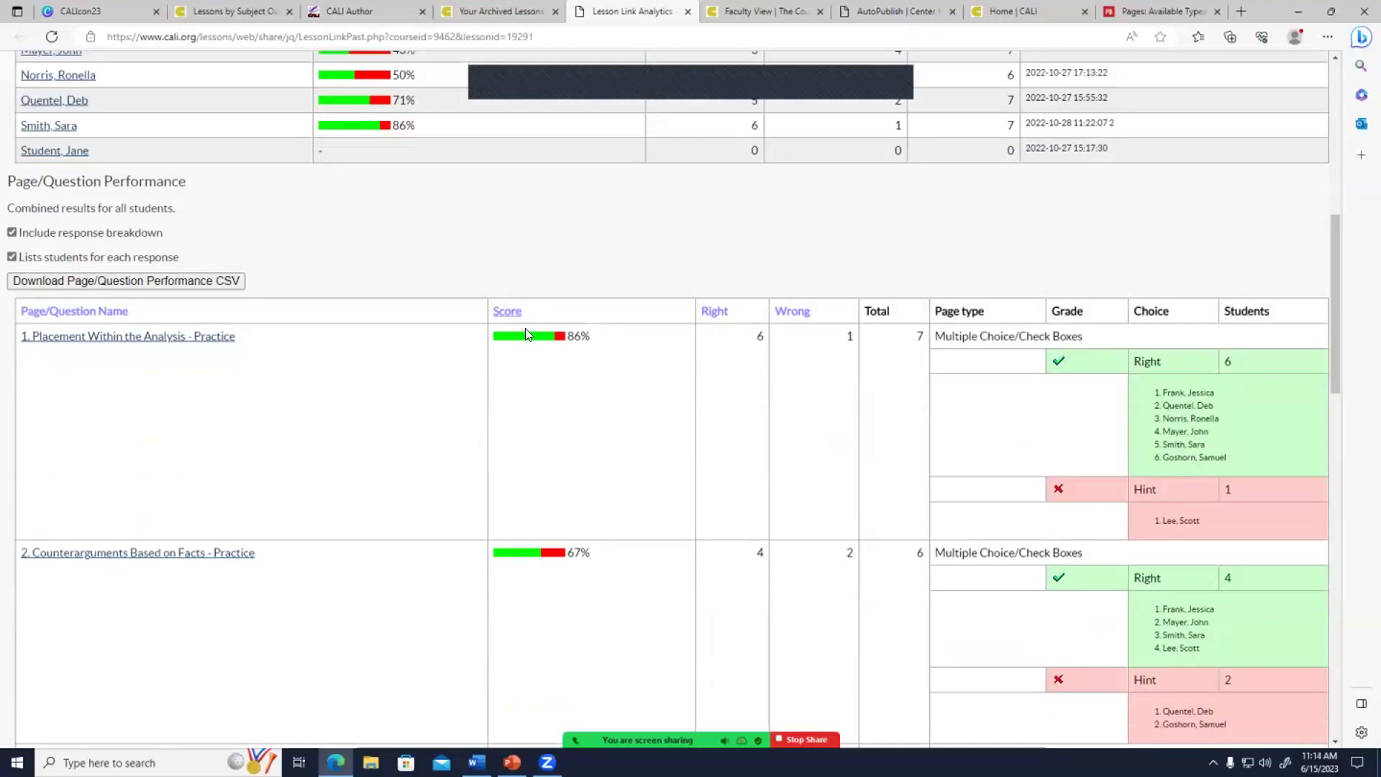
{"action": "scroll", "coordinate": [1129, 461], "scroll_direction": "down", "scroll_amount": 1}
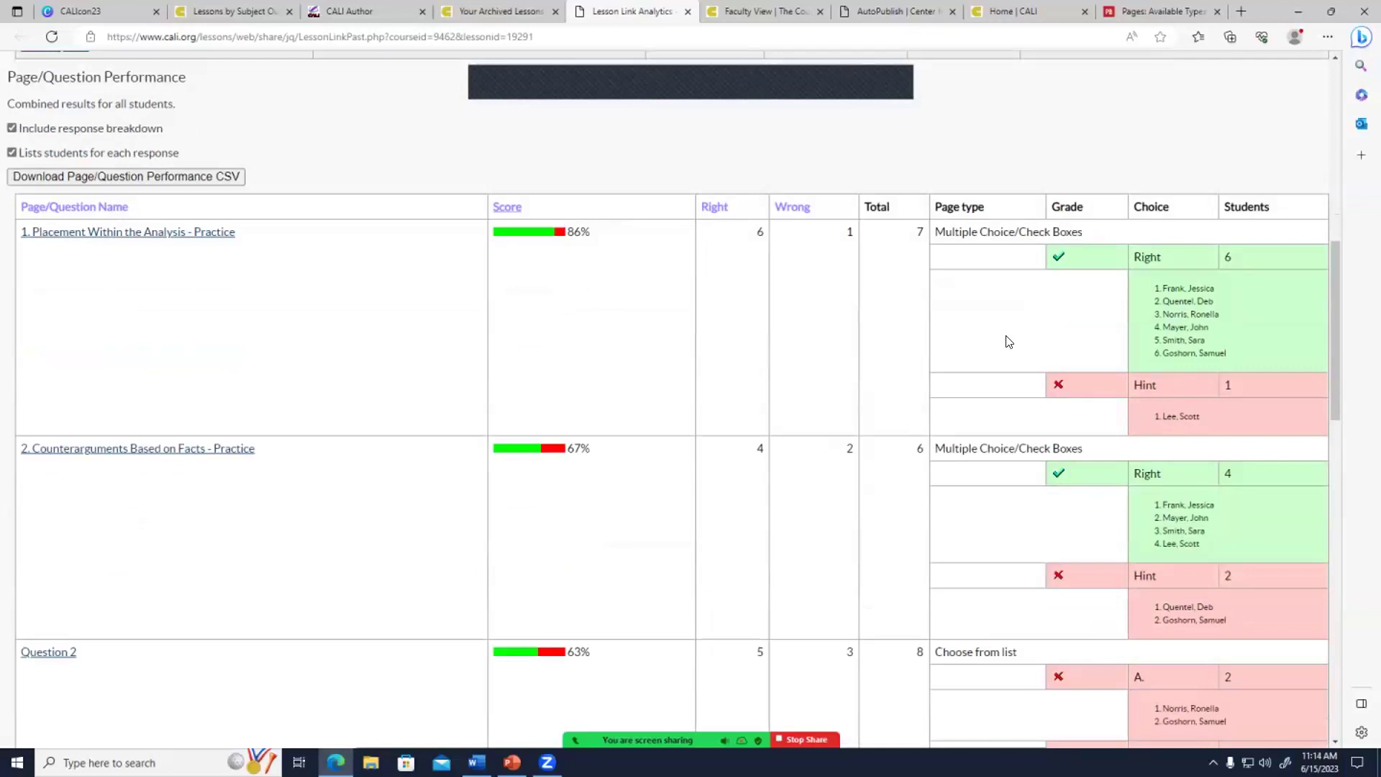
{"action": "scroll", "coordinate": [1007, 345], "scroll_direction": "down", "scroll_amount": 2}
{"action": "scroll", "coordinate": [1007, 358], "scroll_direction": "up", "scroll_amount": 2}
{"action": "scroll", "coordinate": [1022, 323], "scroll_direction": "down", "scroll_amount": 7}
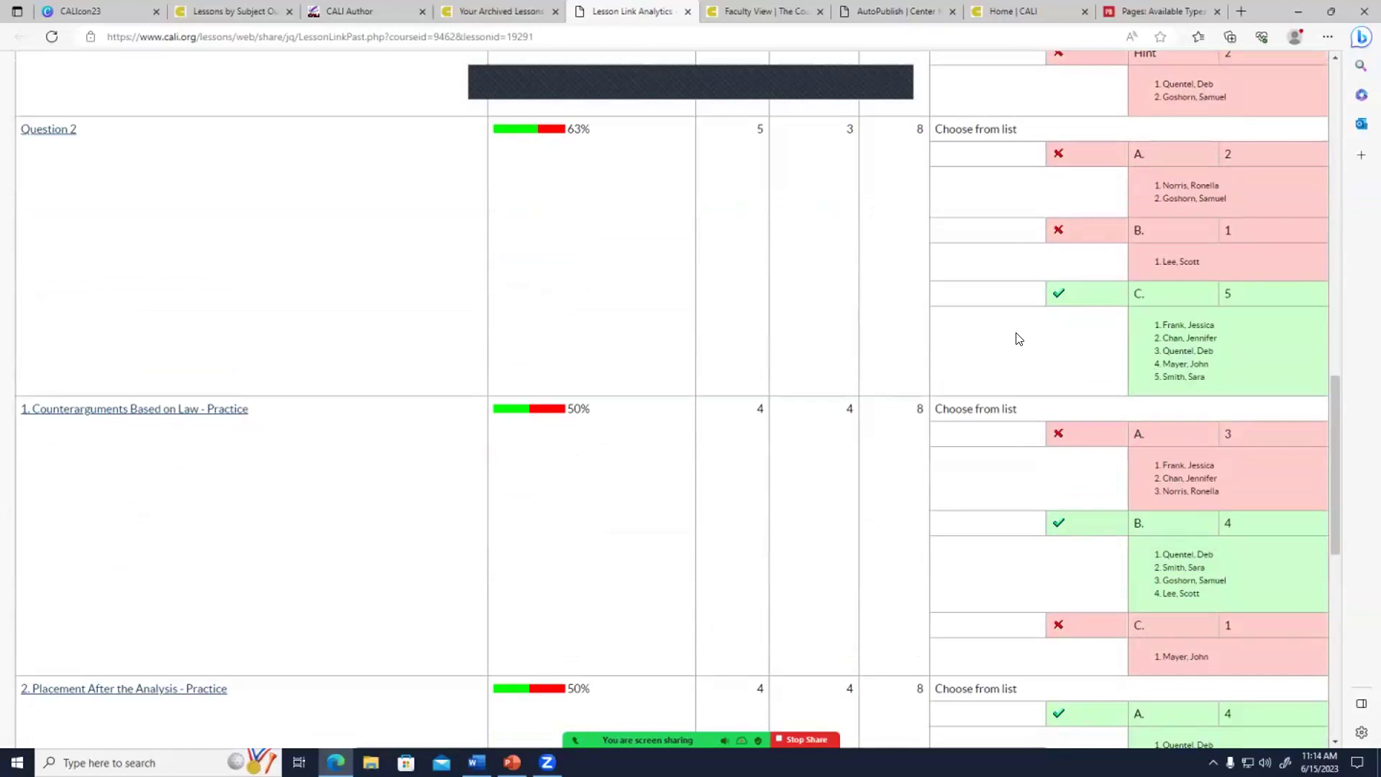
{"action": "scroll", "coordinate": [1014, 331], "scroll_direction": "up", "scroll_amount": 20}
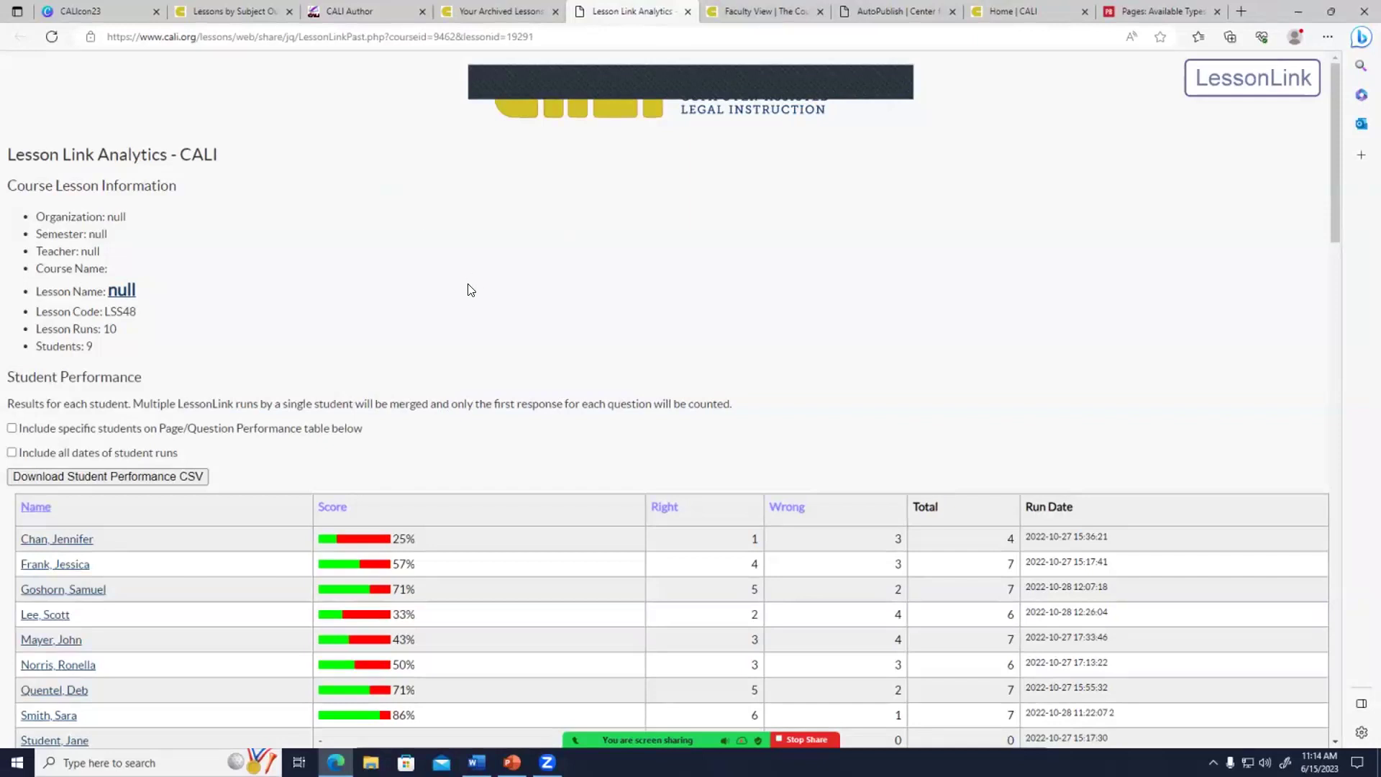
Switch to the 2023CALICon_CALIAuthor presentation in PowerPoint and bring up its slide show options.
{"action": "left_click", "coordinate": [1356, 18]}
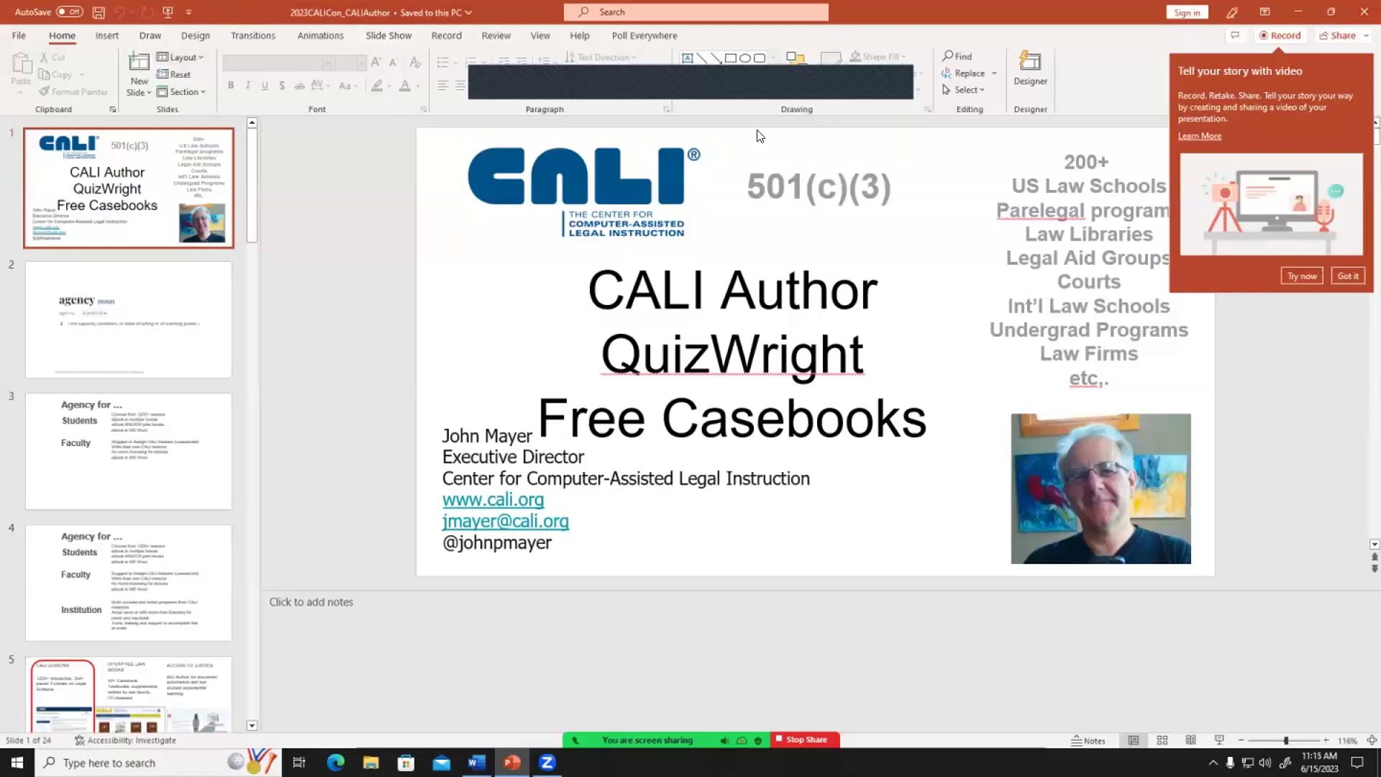
{"action": "left_click", "coordinate": [385, 35]}
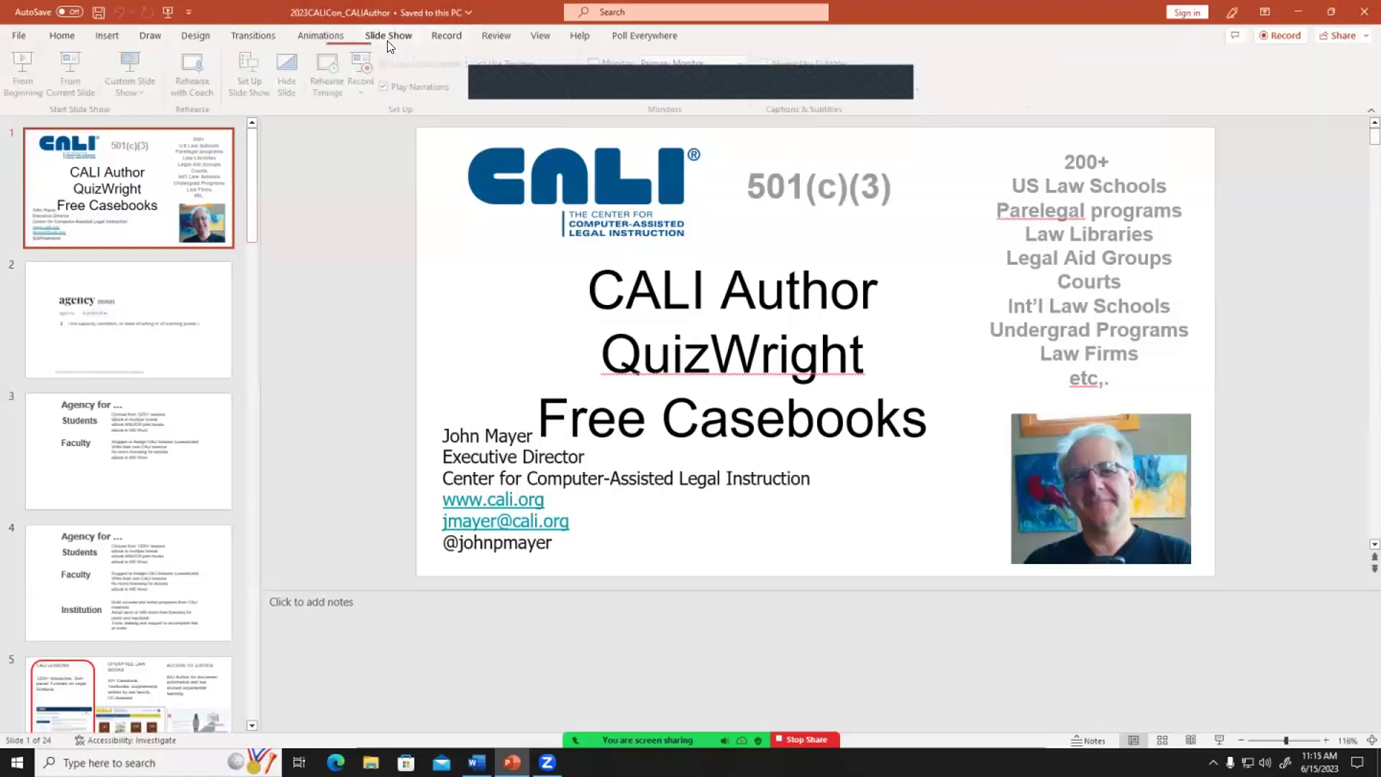